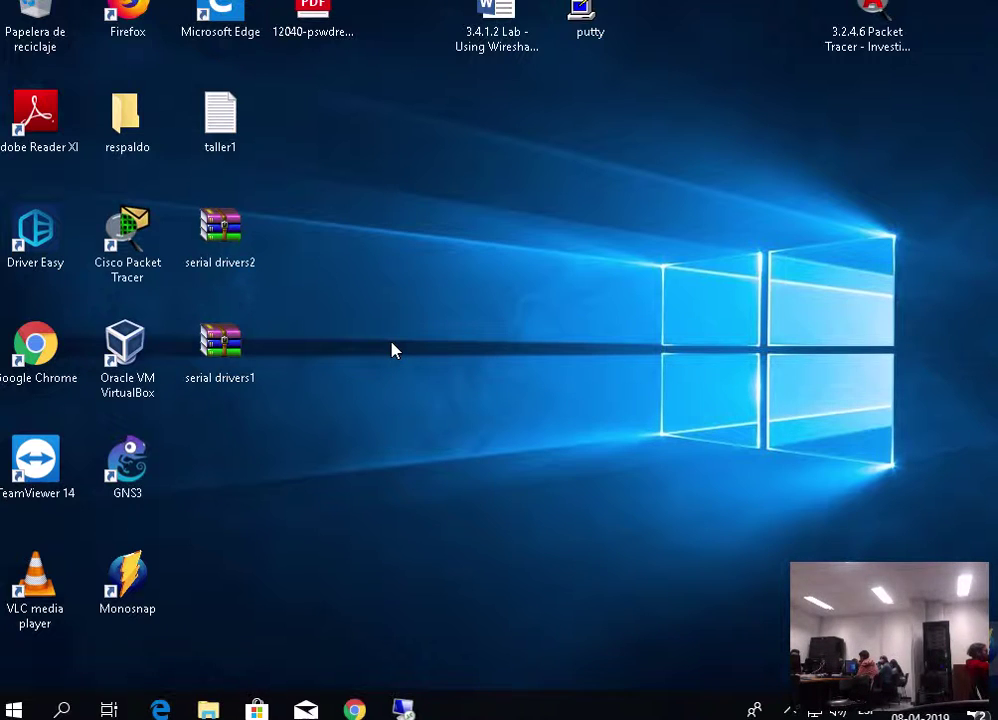
Step: Open Oracle VM VirtualBox and start importing a virtual appliance
{"action": "left_click", "coordinate": [135, 362]}
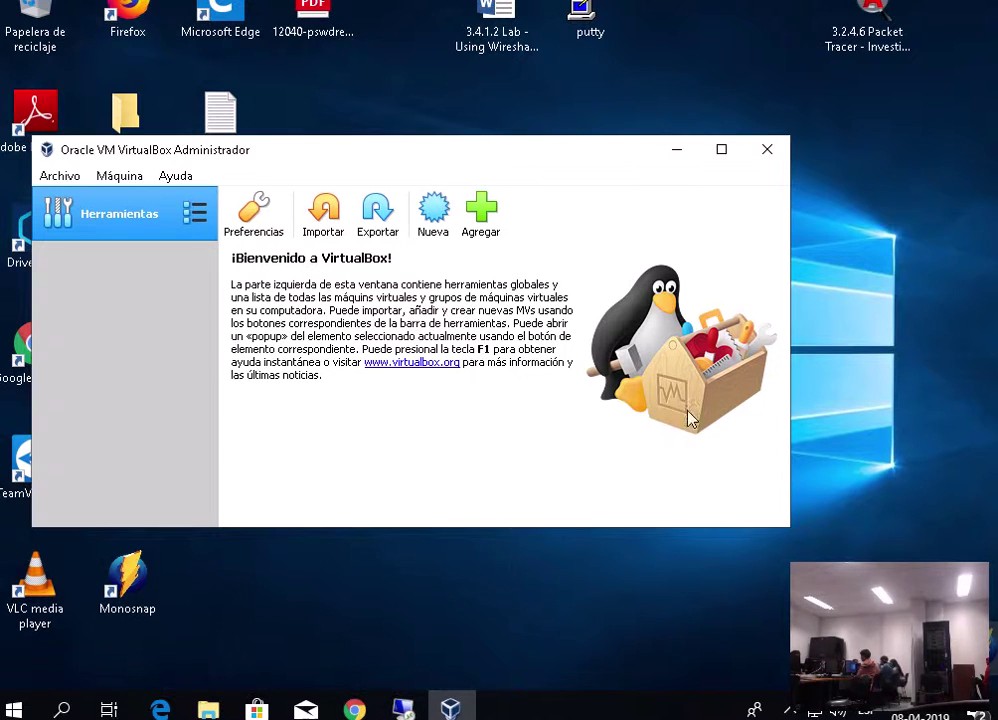
{"action": "left_click_drag", "start_coordinate": [350, 160], "coordinate": [413, 209]}
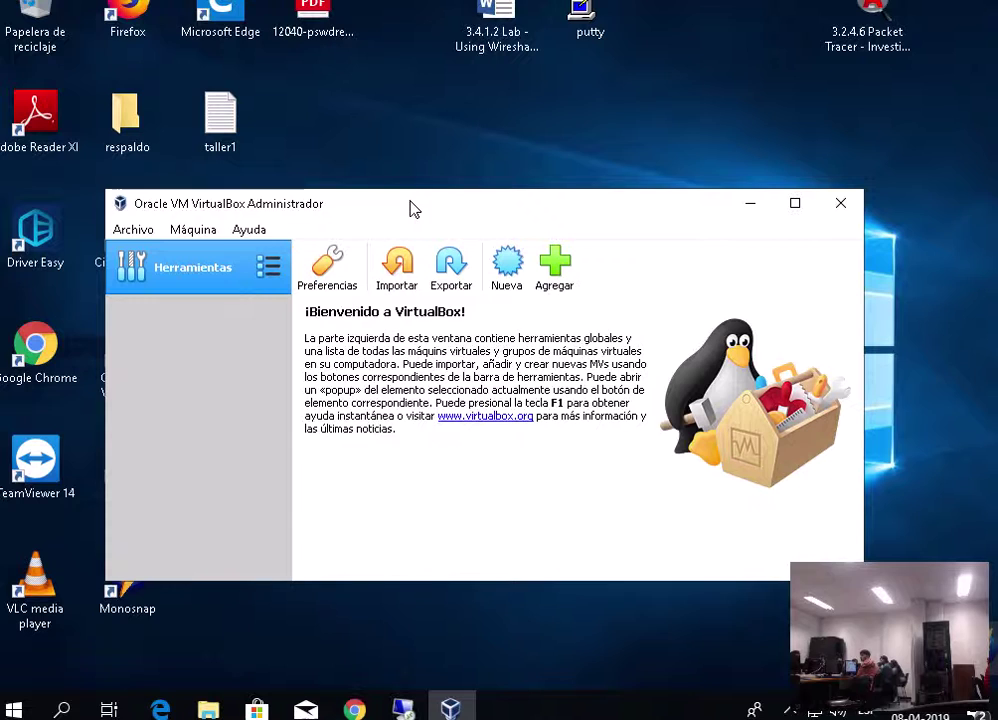
{"action": "left_click", "coordinate": [148, 231]}
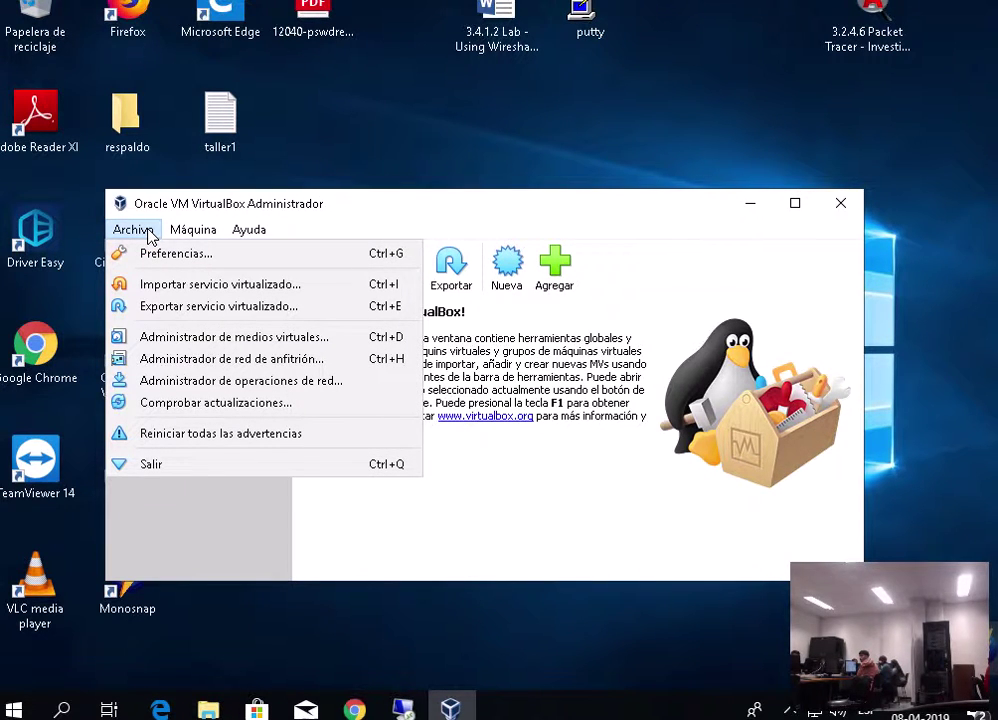
{"action": "left_click", "coordinate": [196, 285]}
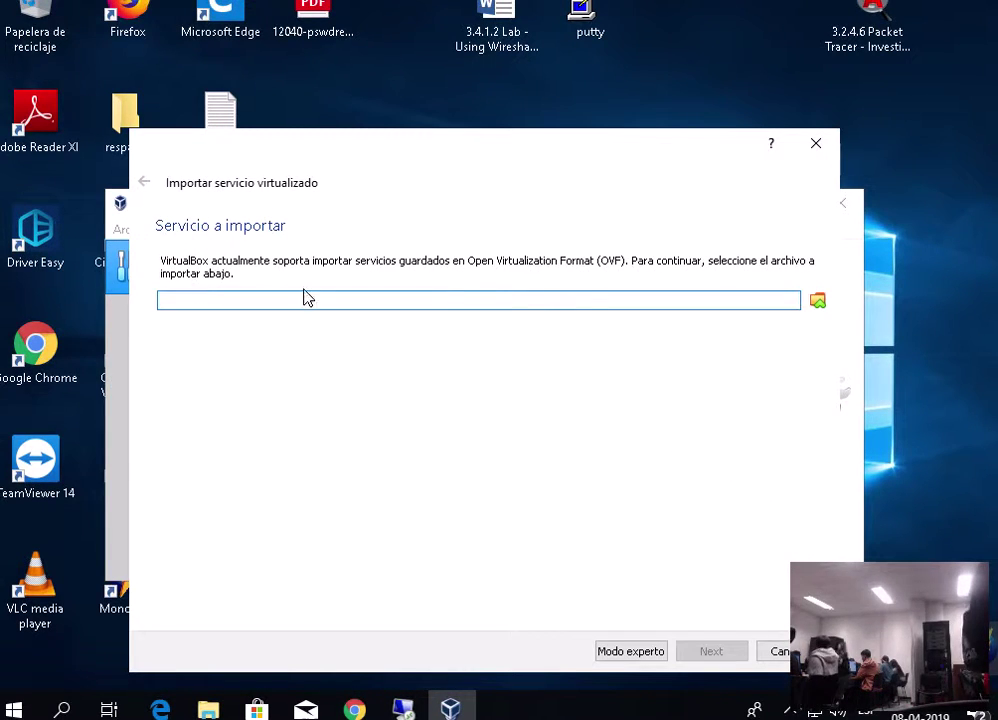
Step: Choose windows7-ccna1.ova from the desktop's respaldo\iso folder as the appliance file and continue to the service preferences
{"action": "left_click", "coordinate": [817, 301]}
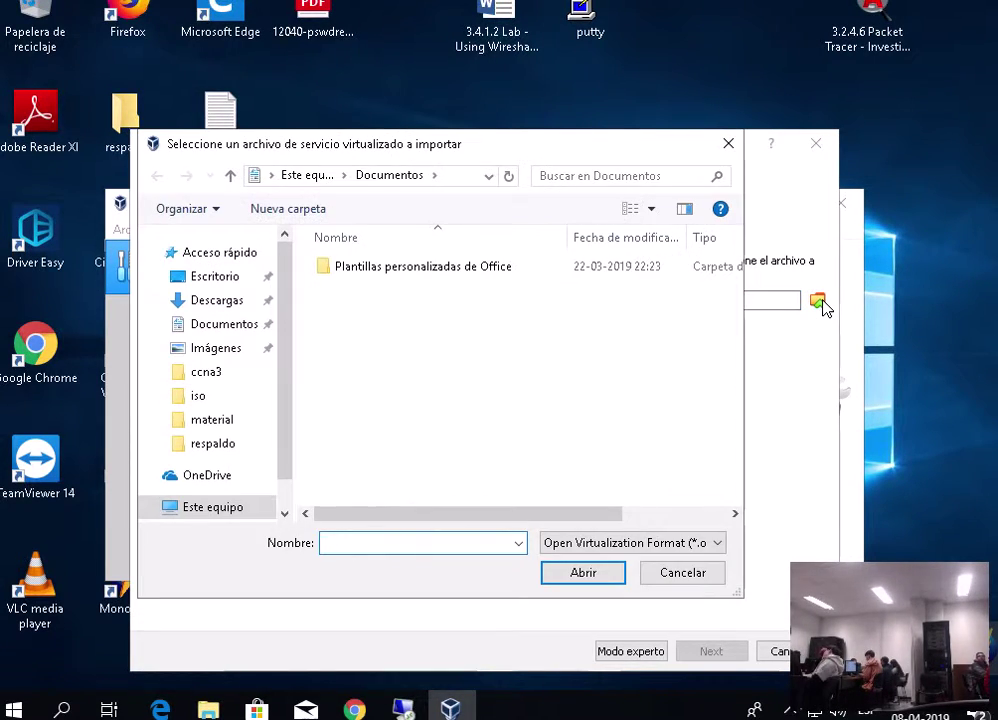
{"action": "left_click", "coordinate": [216, 277]}
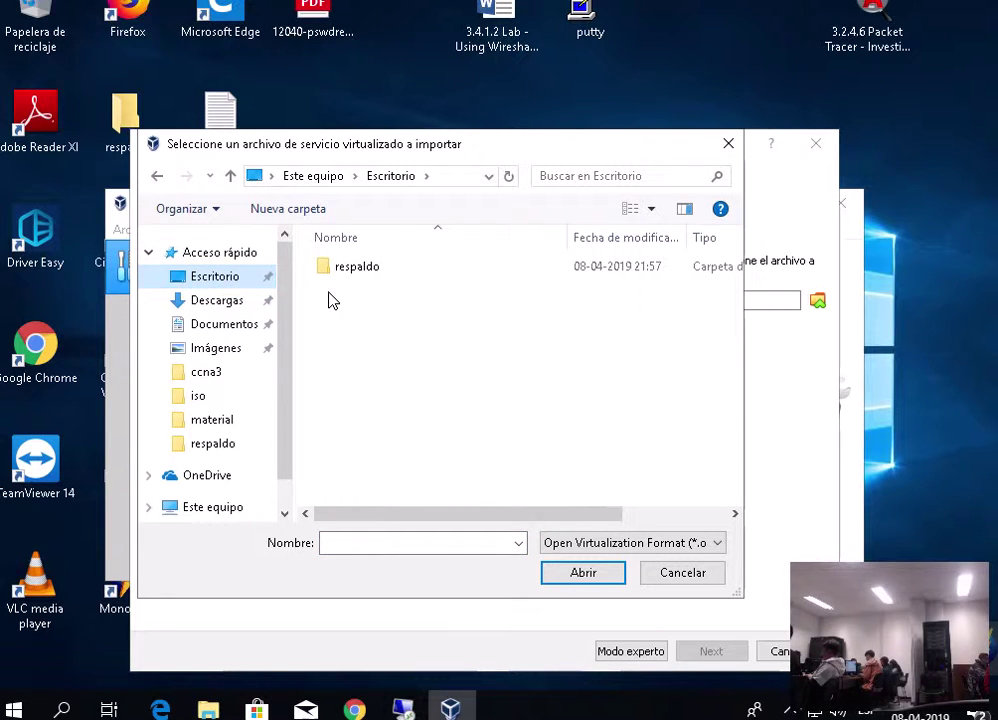
{"action": "double_click", "coordinate": [358, 272]}
{"action": "double_click", "coordinate": [348, 334]}
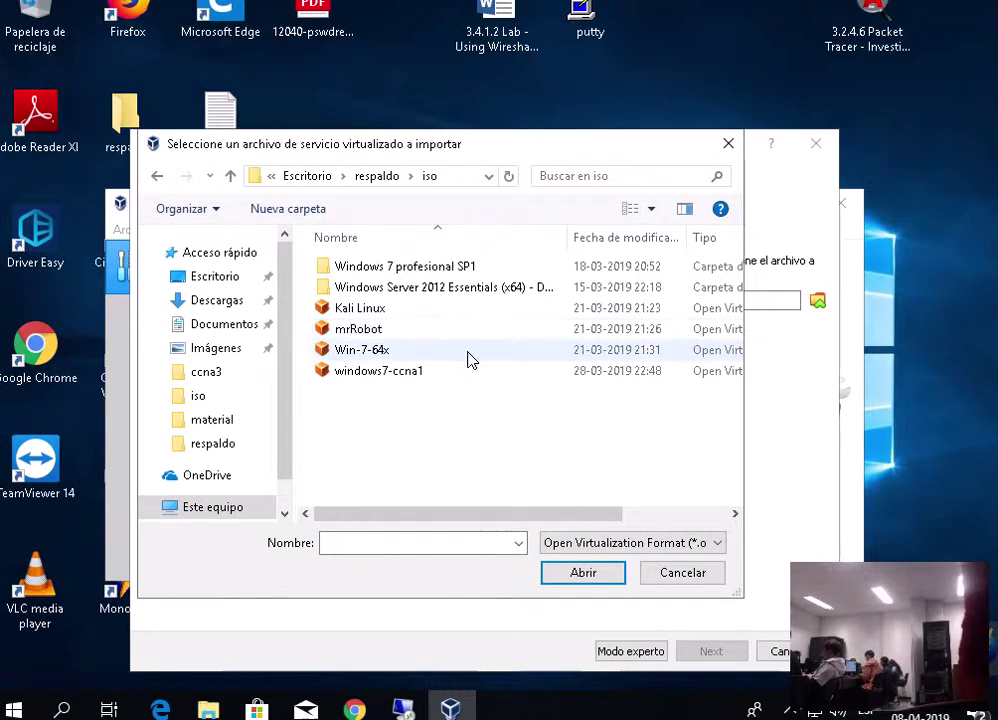
{"action": "left_click", "coordinate": [382, 373]}
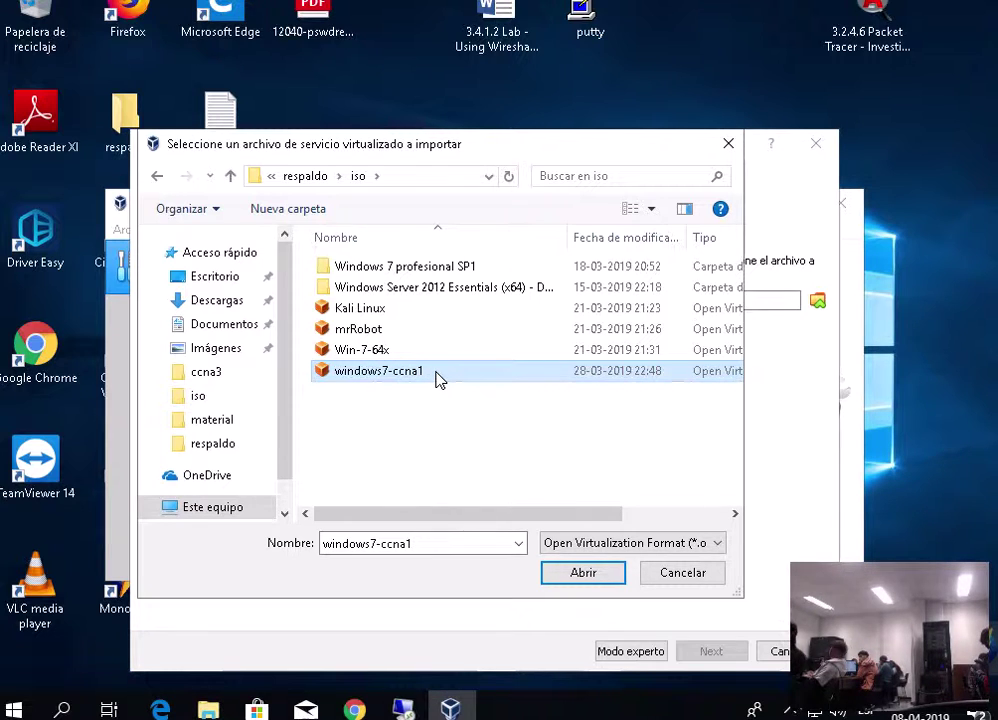
{"action": "left_click", "coordinate": [583, 573]}
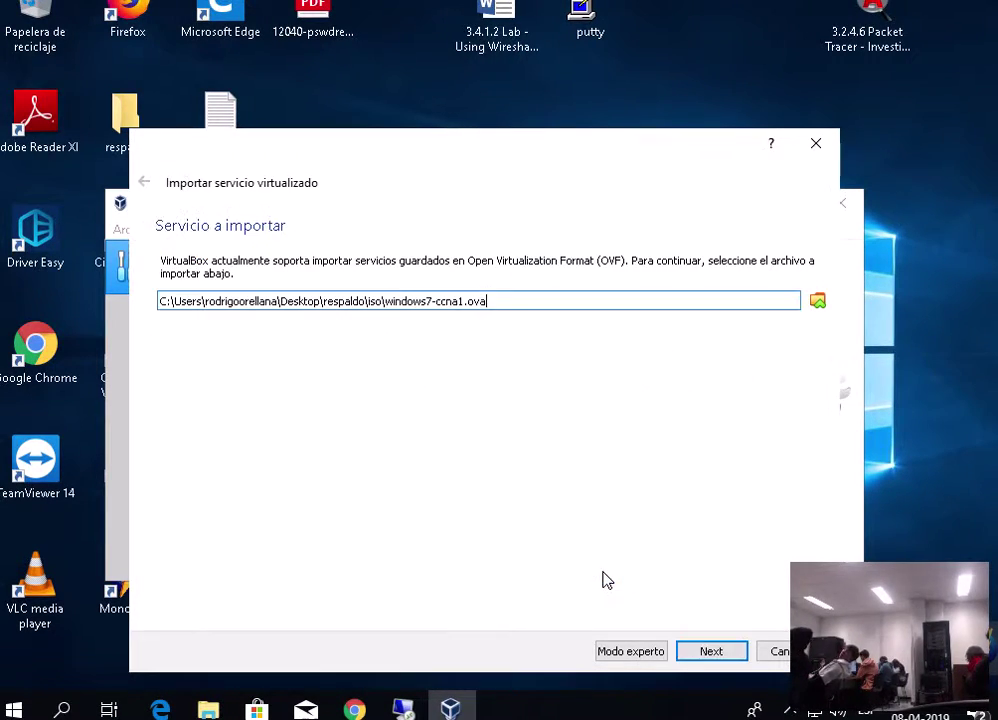
{"action": "left_click_drag", "start_coordinate": [372, 163], "coordinate": [324, 102]}
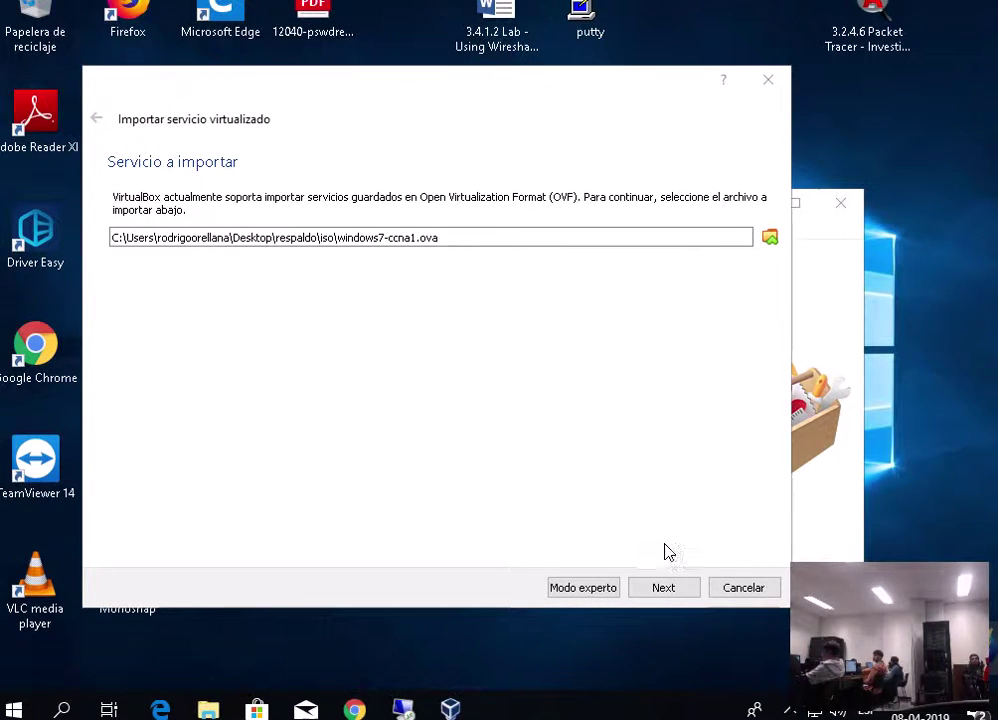
{"action": "left_click", "coordinate": [673, 590]}
{"action": "left_click", "coordinate": [673, 590]}
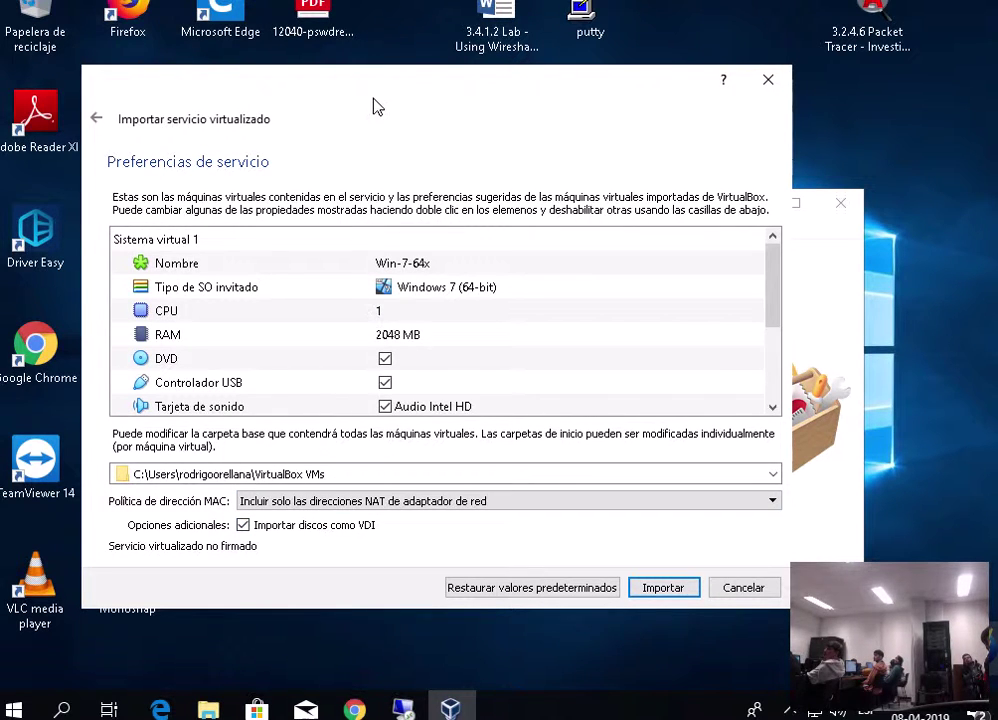
Step: Review the appliance preferences and MAC address policy options, then import the machine with the suggested settings
{"action": "left_click_drag", "start_coordinate": [374, 104], "coordinate": [399, 58]}
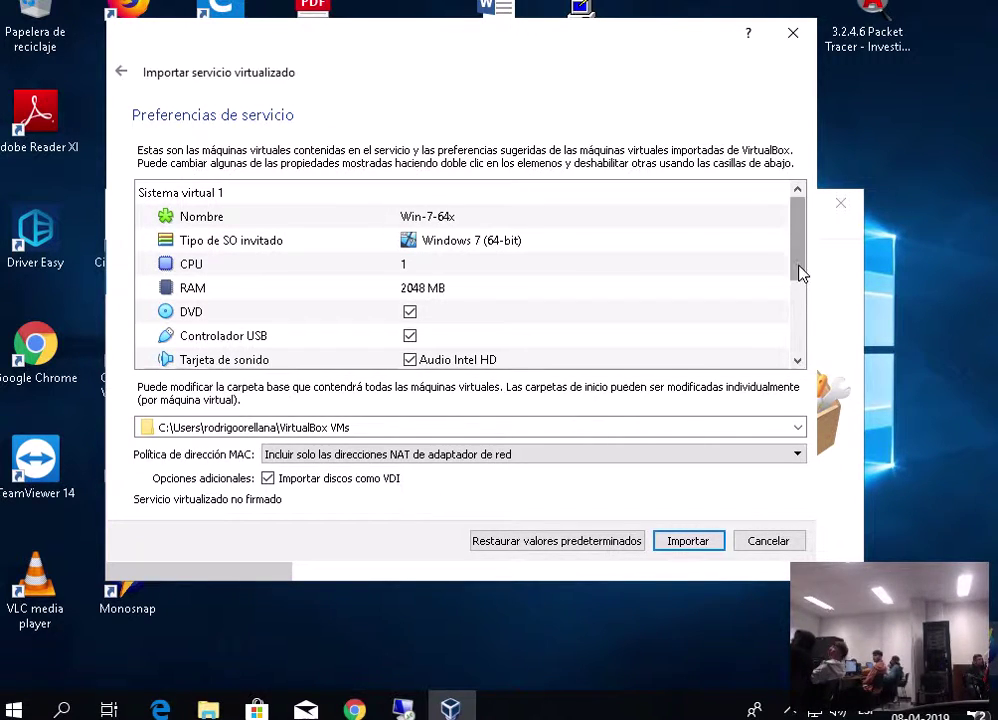
{"action": "left_click_drag", "start_coordinate": [800, 272], "coordinate": [813, 252]}
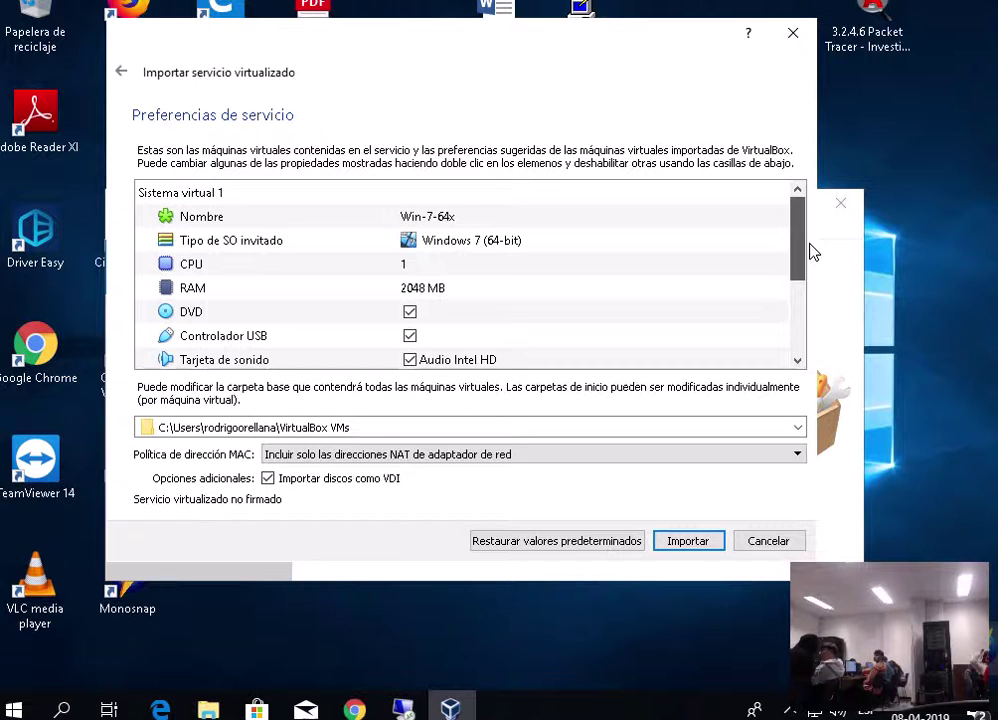
{"action": "left_click_drag", "start_coordinate": [815, 283], "coordinate": [820, 238]}
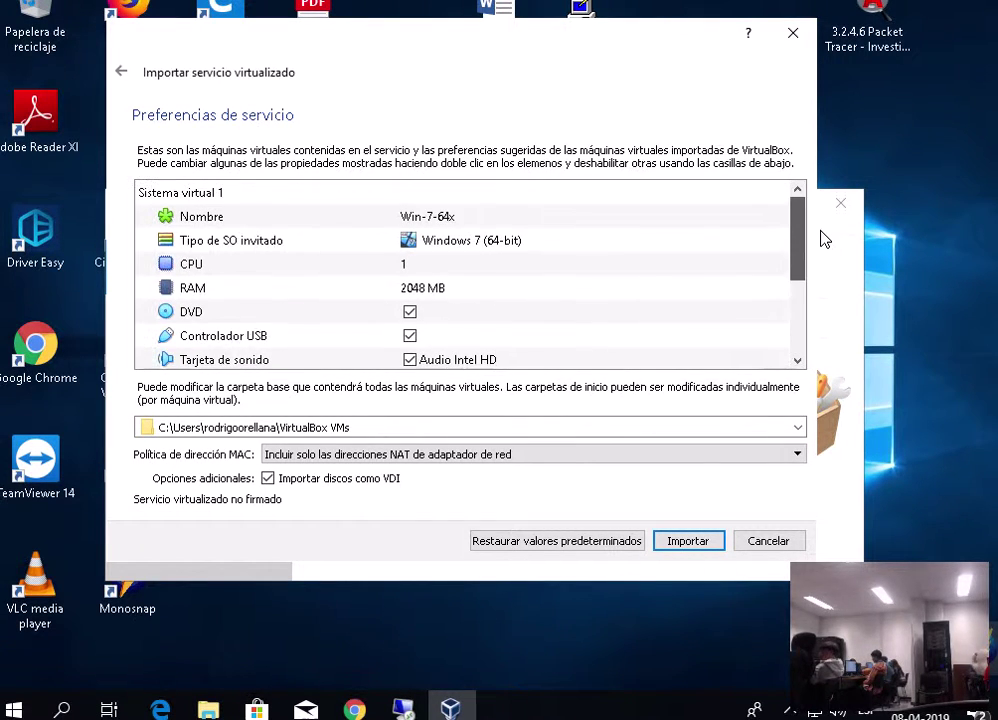
{"action": "left_click", "coordinate": [565, 453]}
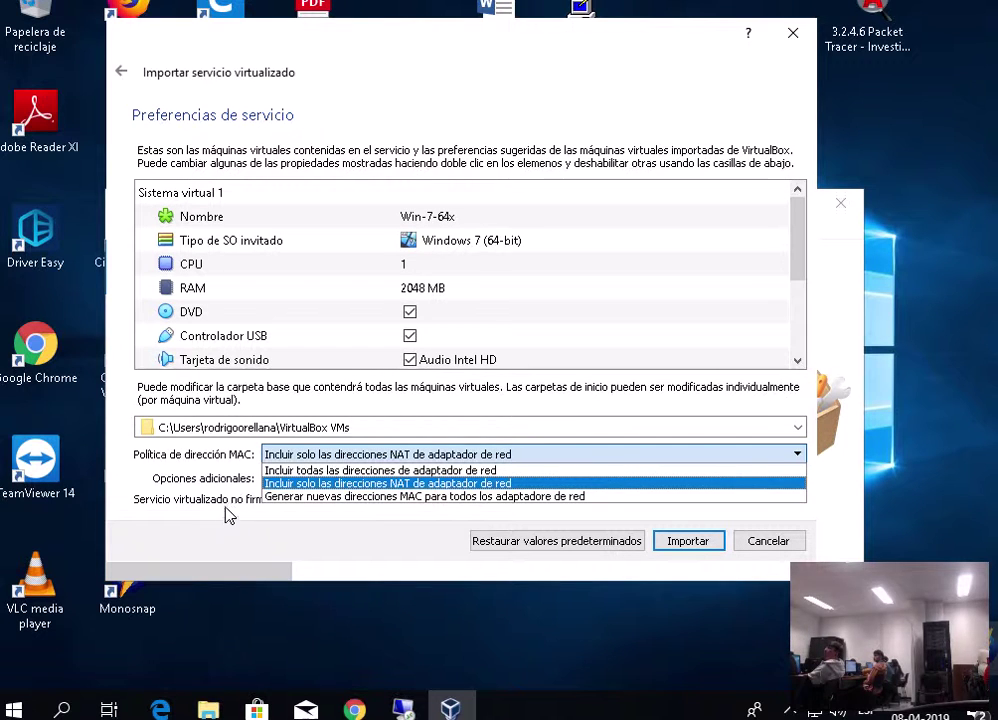
{"action": "left_click", "coordinate": [469, 561]}
{"action": "left_click", "coordinate": [690, 541]}
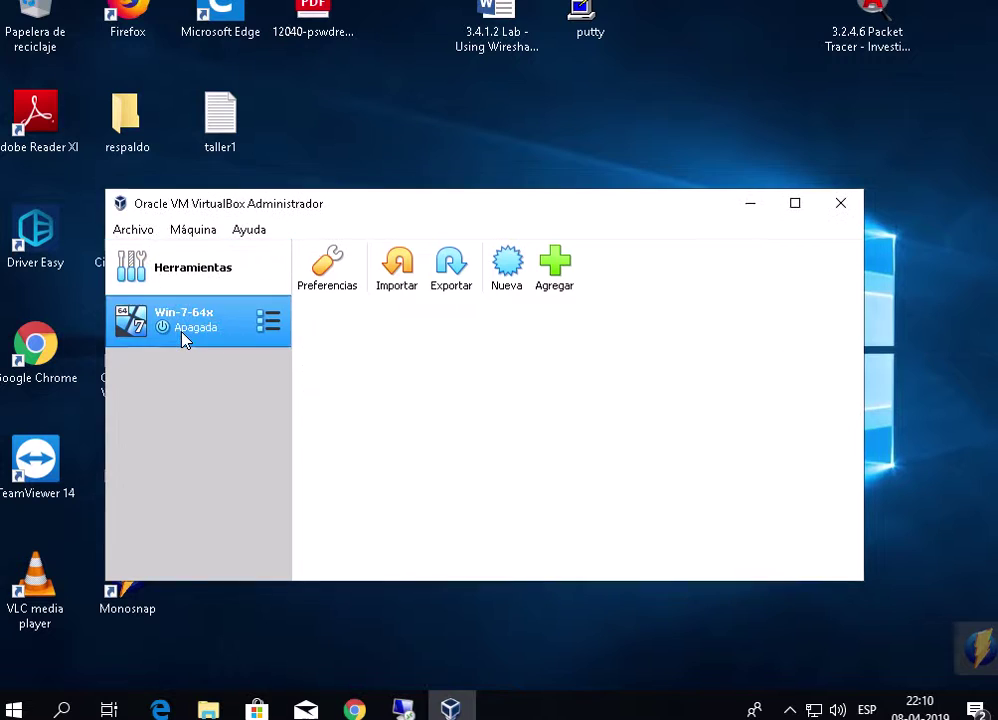
Step: Rename the imported Win-7-64x virtual machine as CCNA1-SECCION1 in its general settings
{"action": "right_click", "coordinate": [187, 324]}
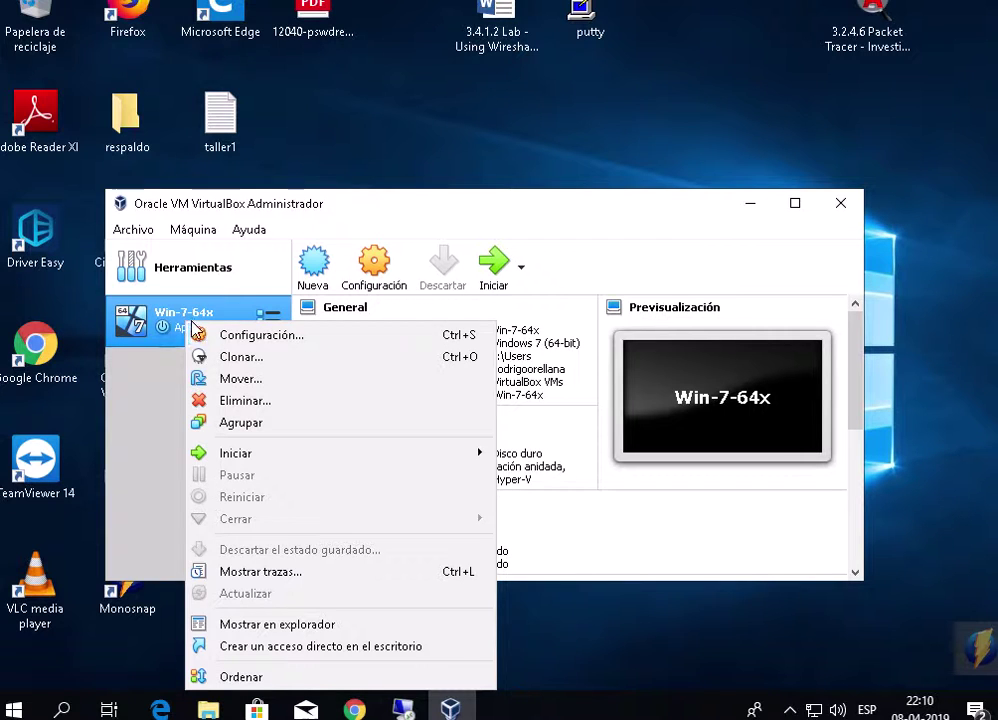
{"action": "left_click", "coordinate": [203, 333]}
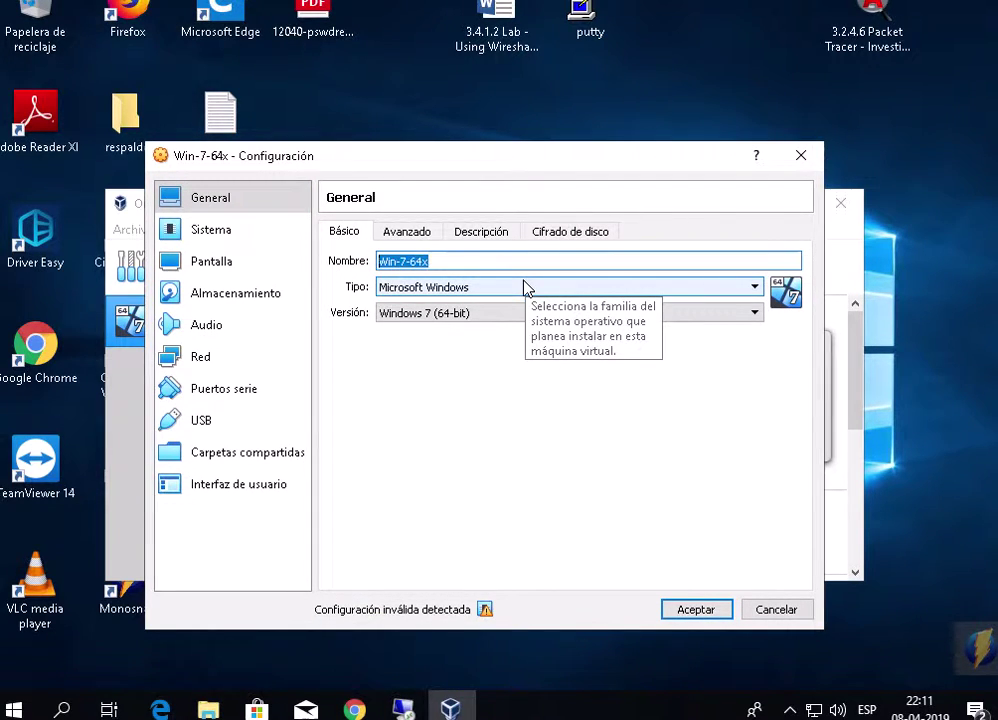
{"action": "type", "text": "sec"}
{"action": "key", "text": "BackSpace"}
{"action": "key", "text": "BackSpace"}
{"action": "key", "text": "BackSpace"}
{"action": "type", "text": "sec"}
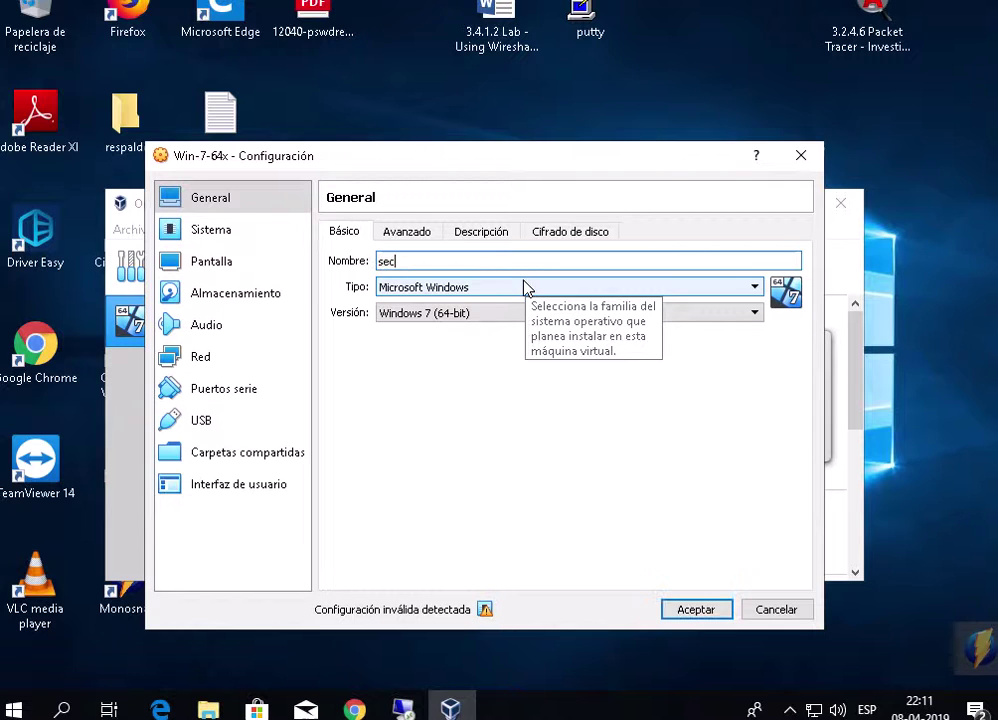
{"action": "type", "text": "cion"}
{"action": "key", "text": "BackSpace"}
{"action": "key", "text": "BackSpace"}
{"action": "key", "text": "BackSpace"}
{"action": "key", "text": "BackSpace"}
{"action": "key", "text": "BackSpace"}
{"action": "key", "text": "BackSpace"}
{"action": "key", "text": "BackSpace"}
{"action": "type", "text": "CCNA1-SEC"}
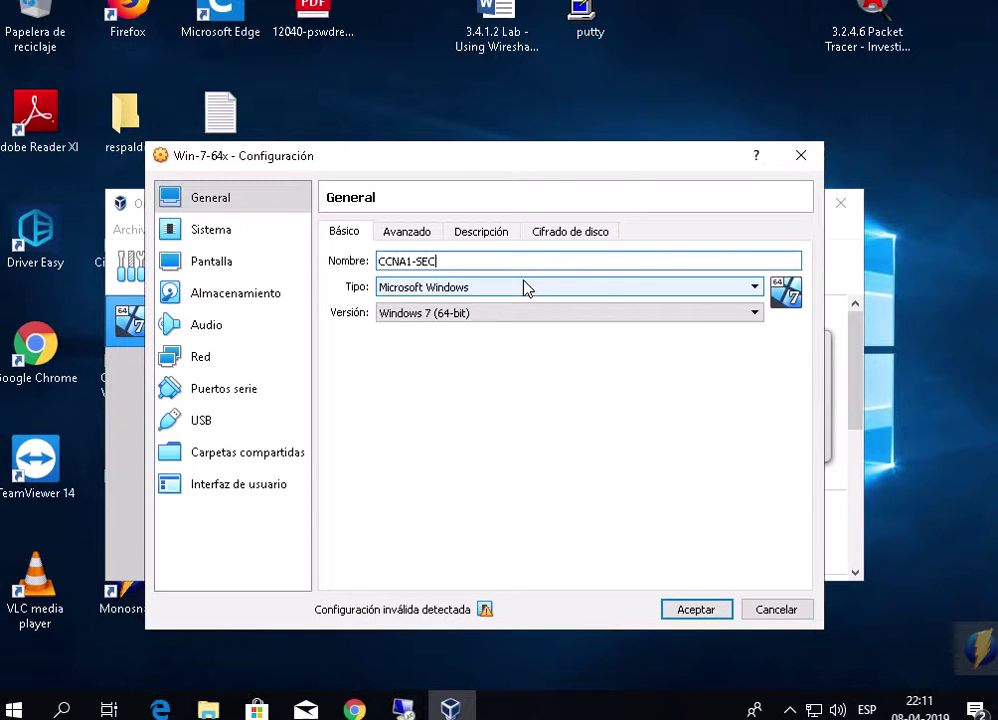
{"action": "type", "text": "CION1"}
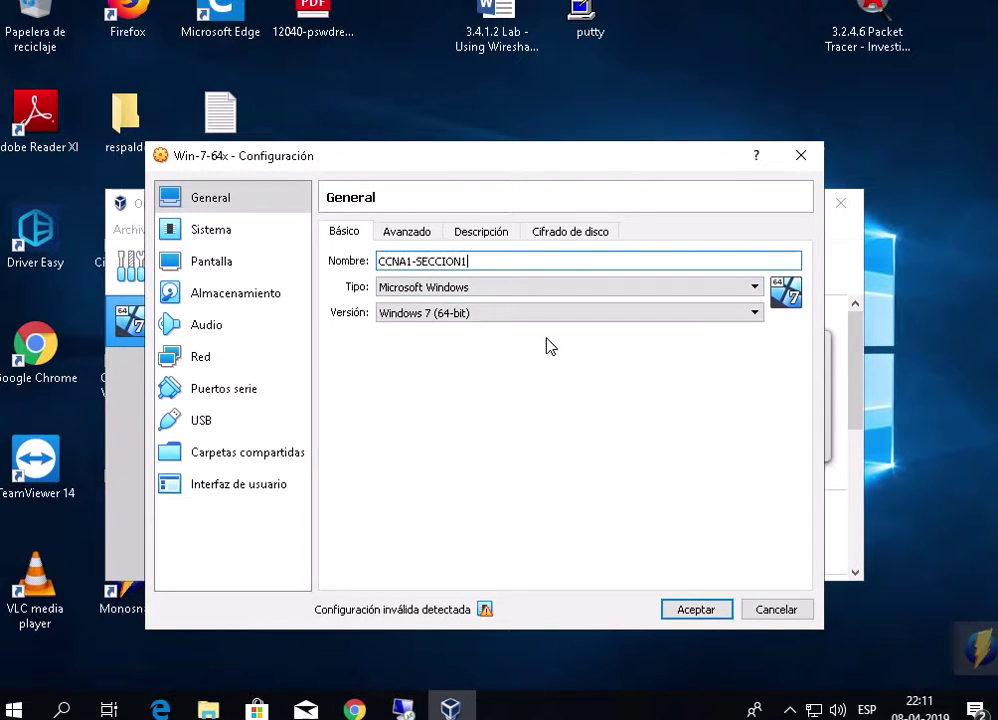
{"action": "left_click", "coordinate": [697, 608]}
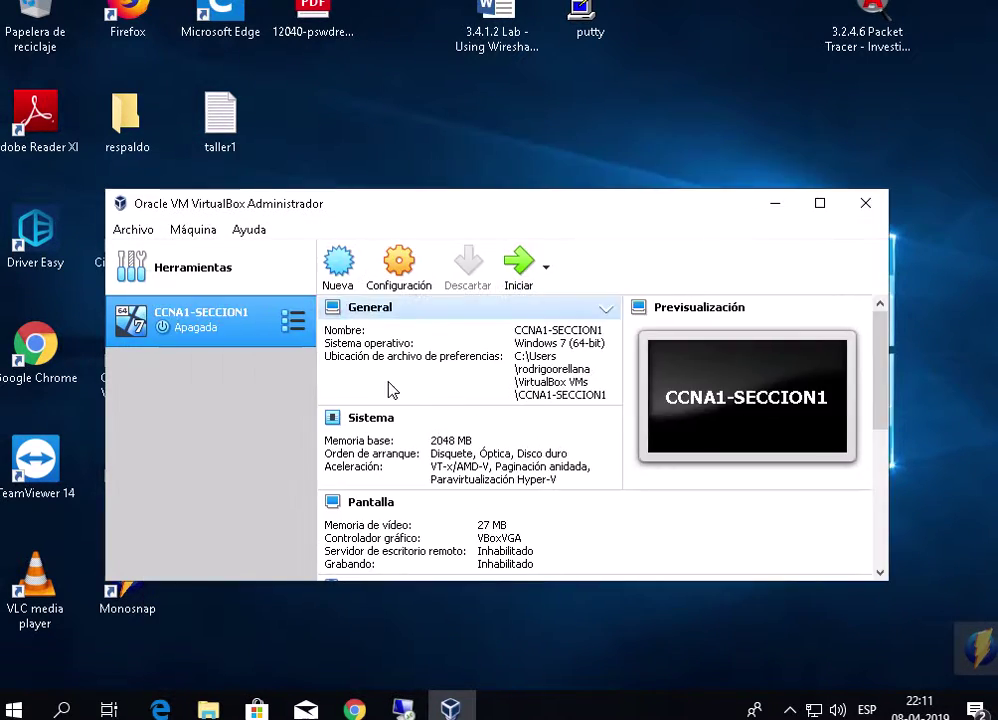
Step: In the network settings of CCNA1-SECCION1, connect adapter 1 to a bridged adapter (Adaptador puente)
{"action": "right_click", "coordinate": [223, 331]}
{"action": "left_click", "coordinate": [236, 341]}
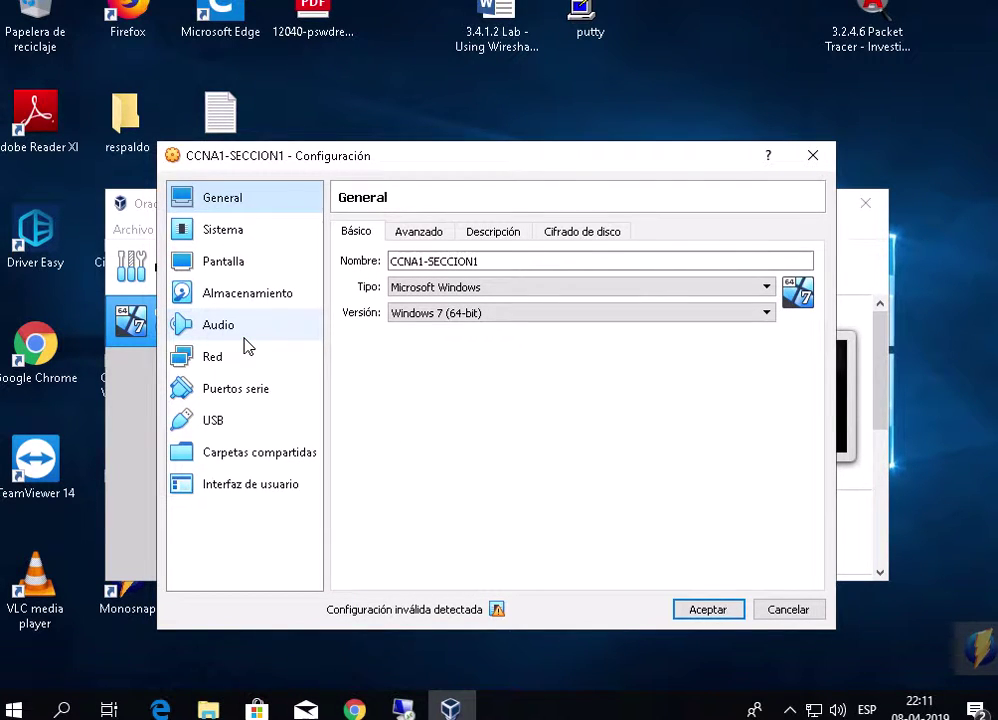
{"action": "left_click", "coordinate": [206, 365]}
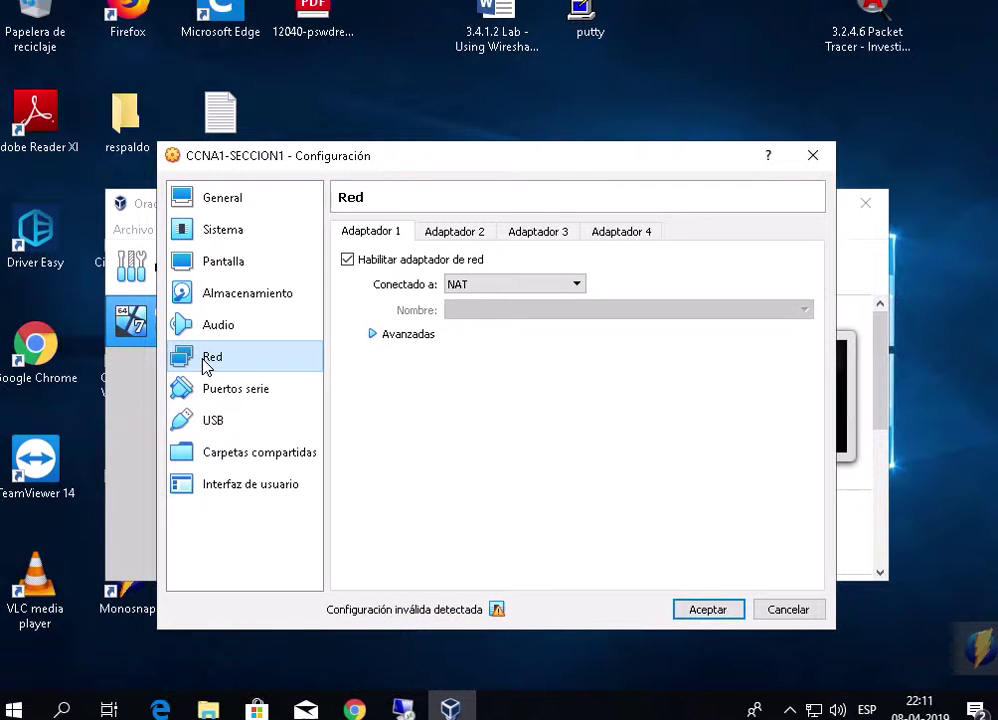
{"action": "left_click", "coordinate": [237, 208]}
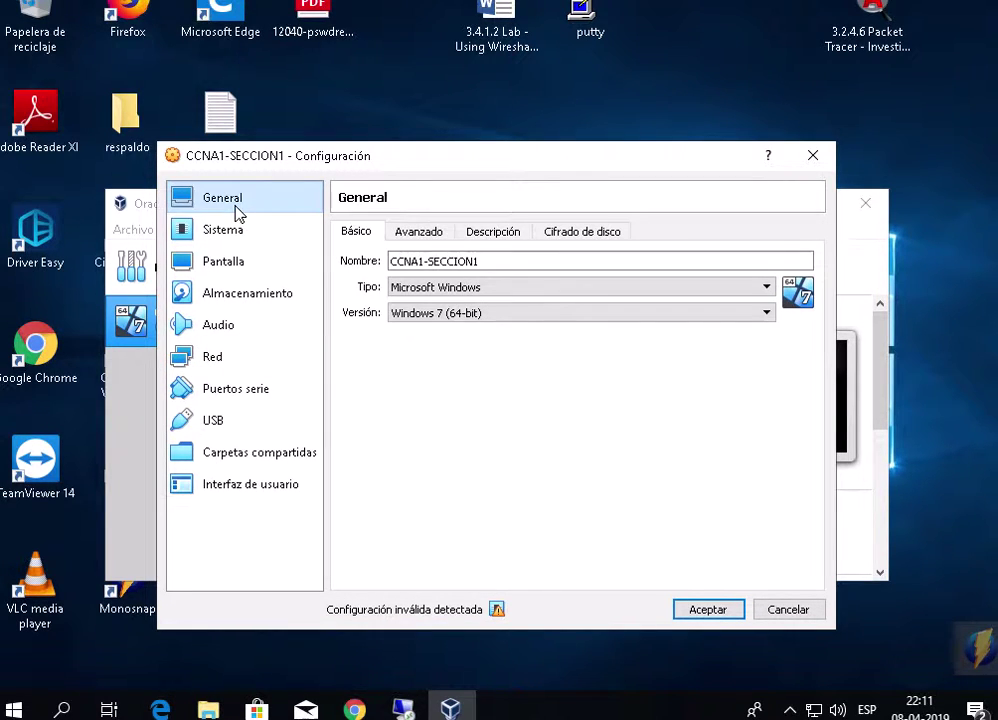
{"action": "left_click", "coordinate": [220, 359]}
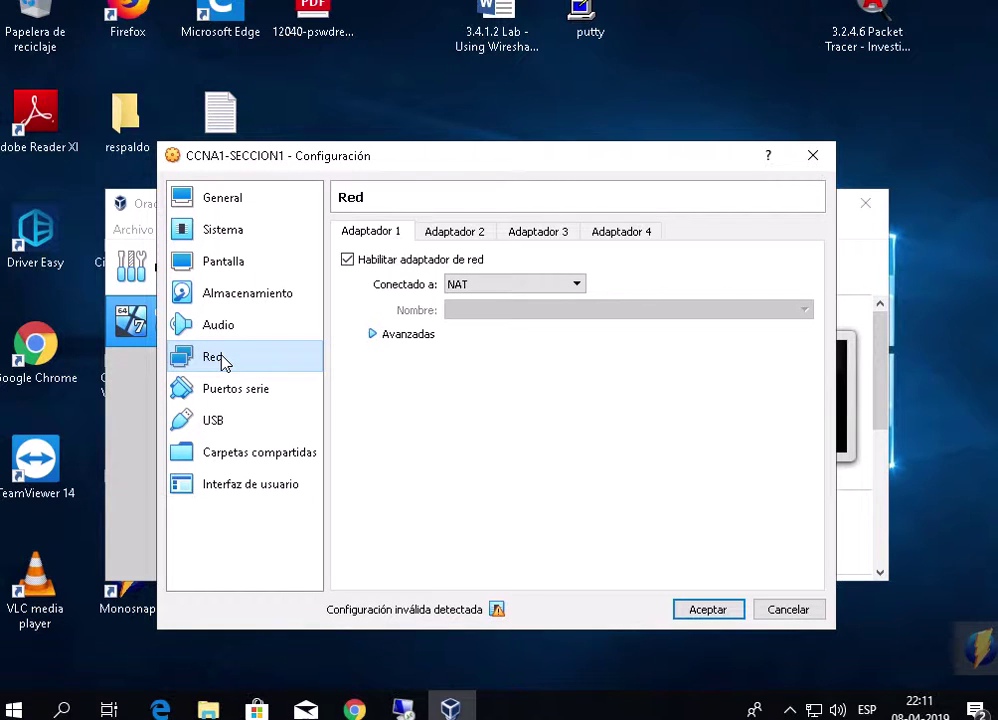
{"action": "left_click", "coordinate": [514, 285]}
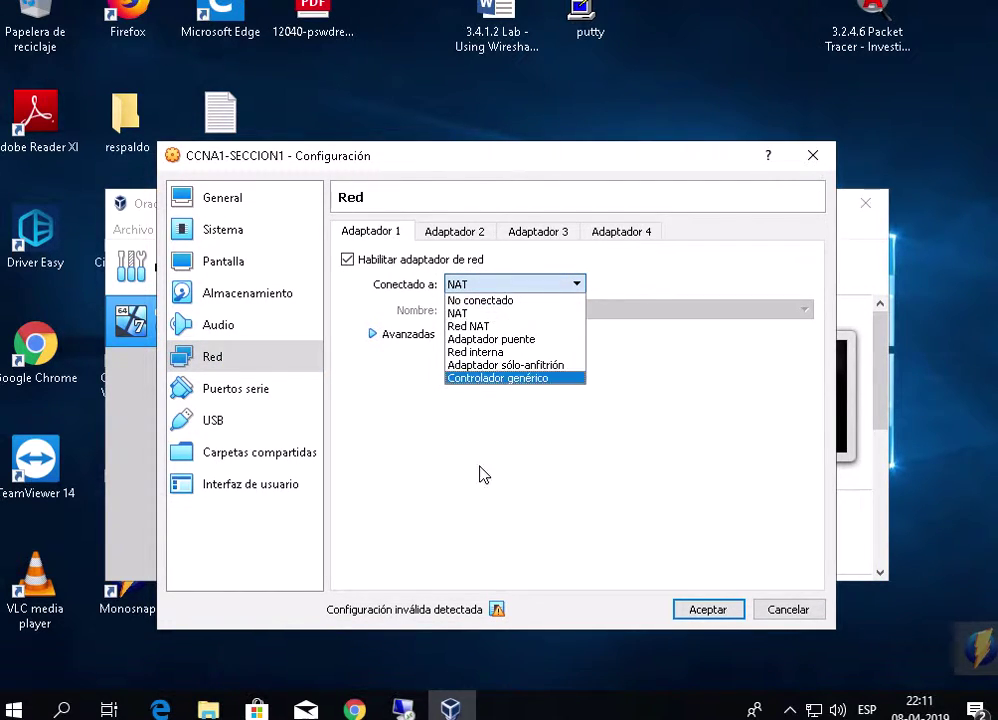
{"action": "left_click", "coordinate": [517, 290]}
{"action": "left_click", "coordinate": [517, 290]}
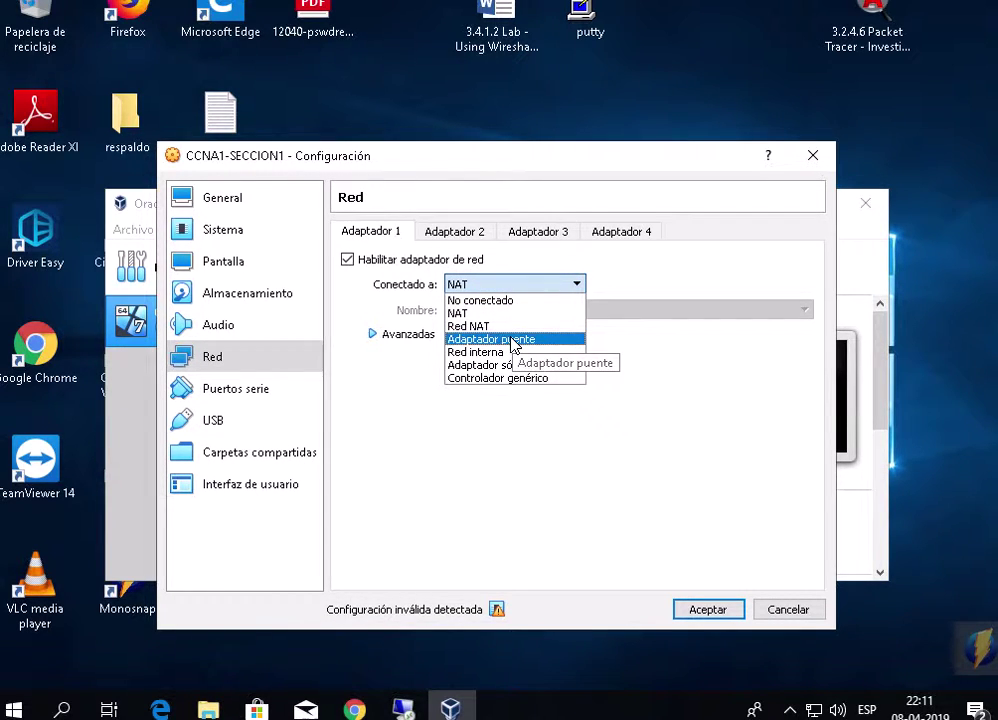
{"action": "left_click", "coordinate": [513, 340]}
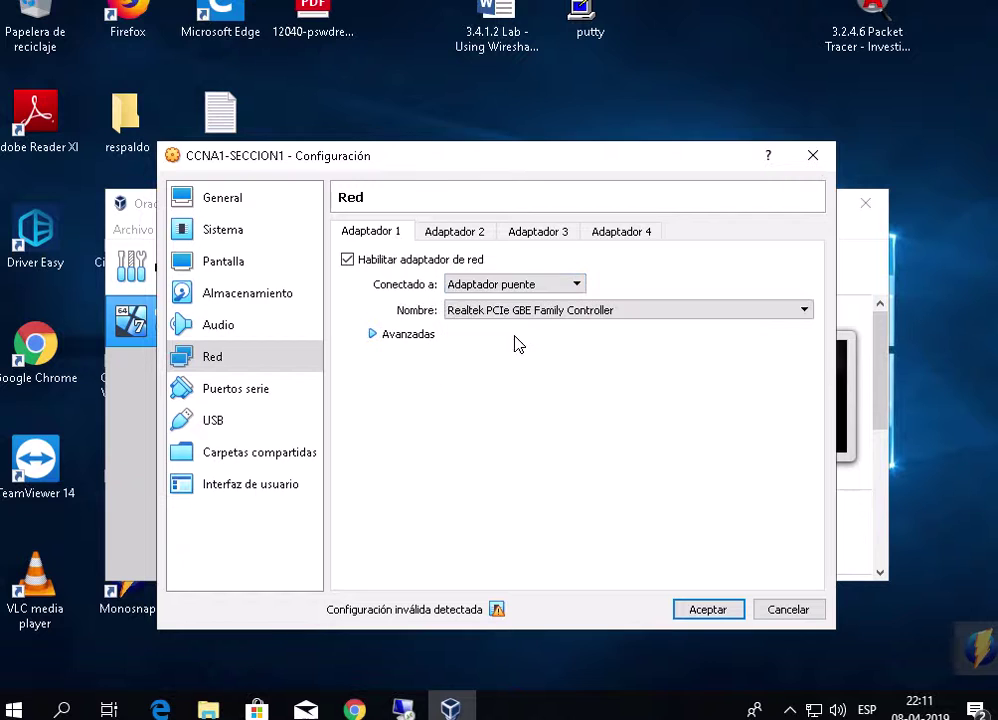
{"action": "left_click", "coordinate": [515, 287]}
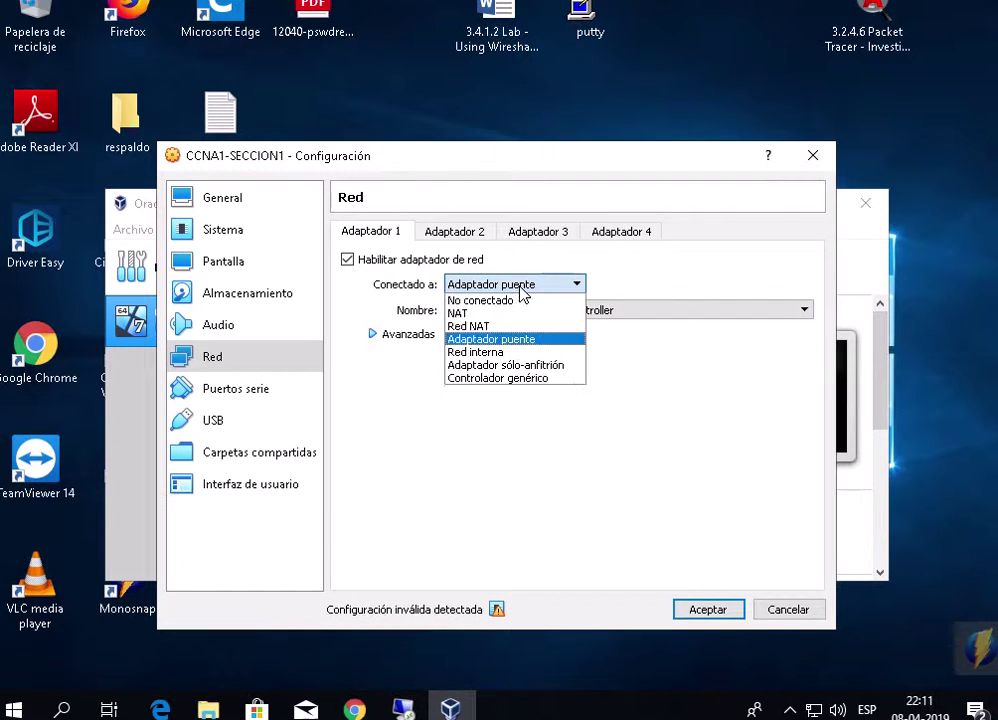
{"action": "left_click", "coordinate": [527, 341]}
Step: Set adapter 1's promiscuous mode to Permitir todo in its advanced options, and collapse those options
{"action": "left_click", "coordinate": [423, 336]}
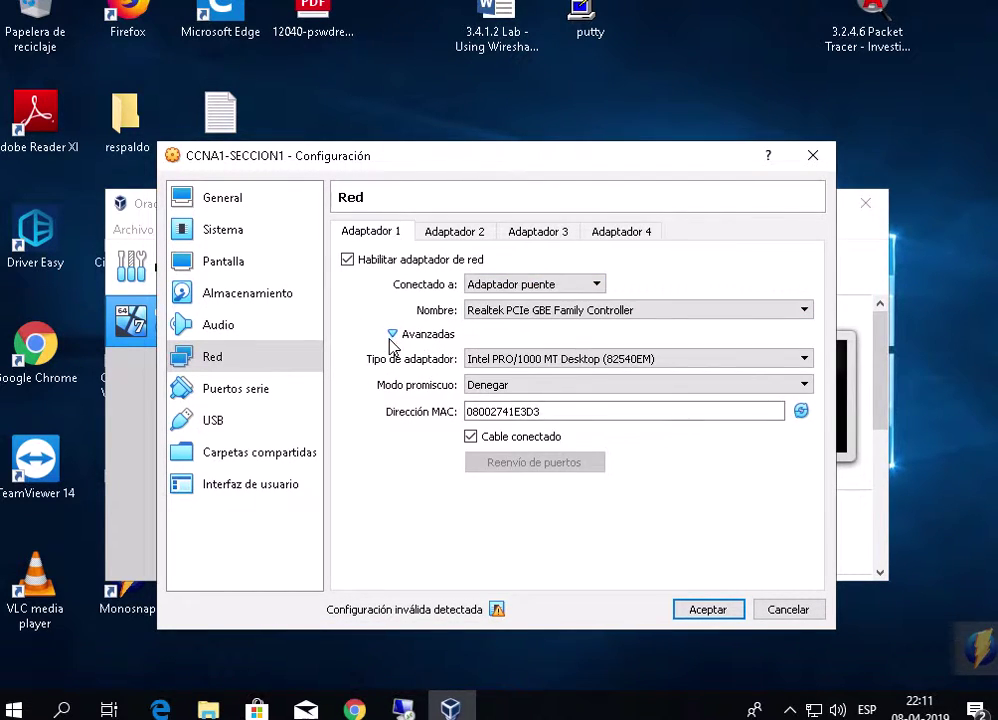
{"action": "left_click", "coordinate": [419, 336]}
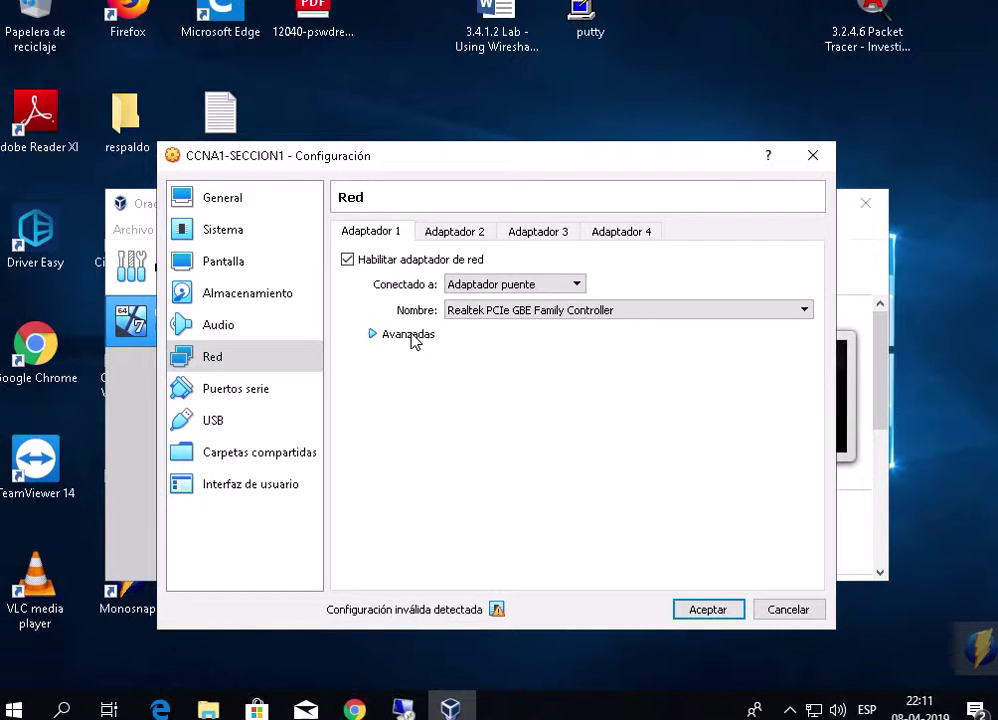
{"action": "left_click", "coordinate": [413, 338]}
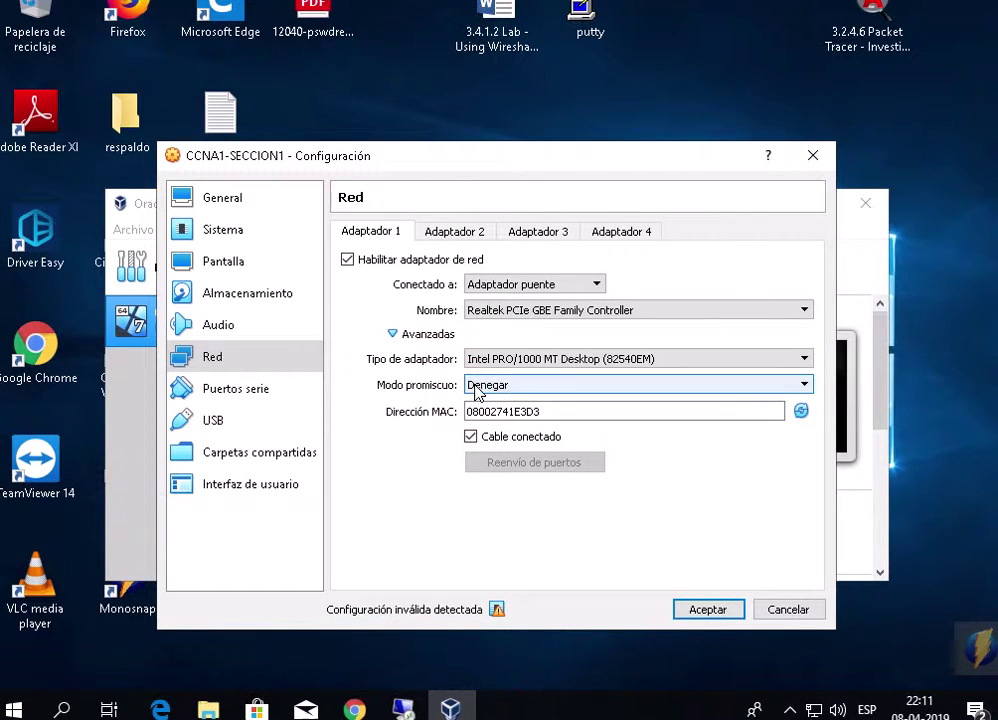
{"action": "left_click", "coordinate": [512, 386]}
{"action": "left_click", "coordinate": [515, 427]}
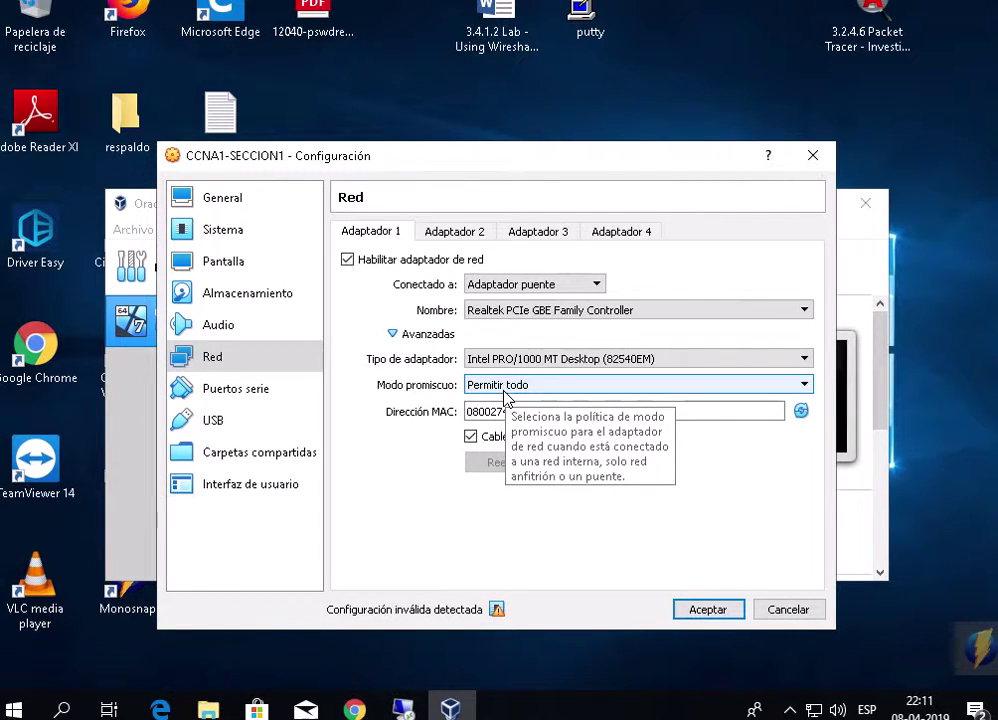
{"action": "left_click", "coordinate": [396, 338]}
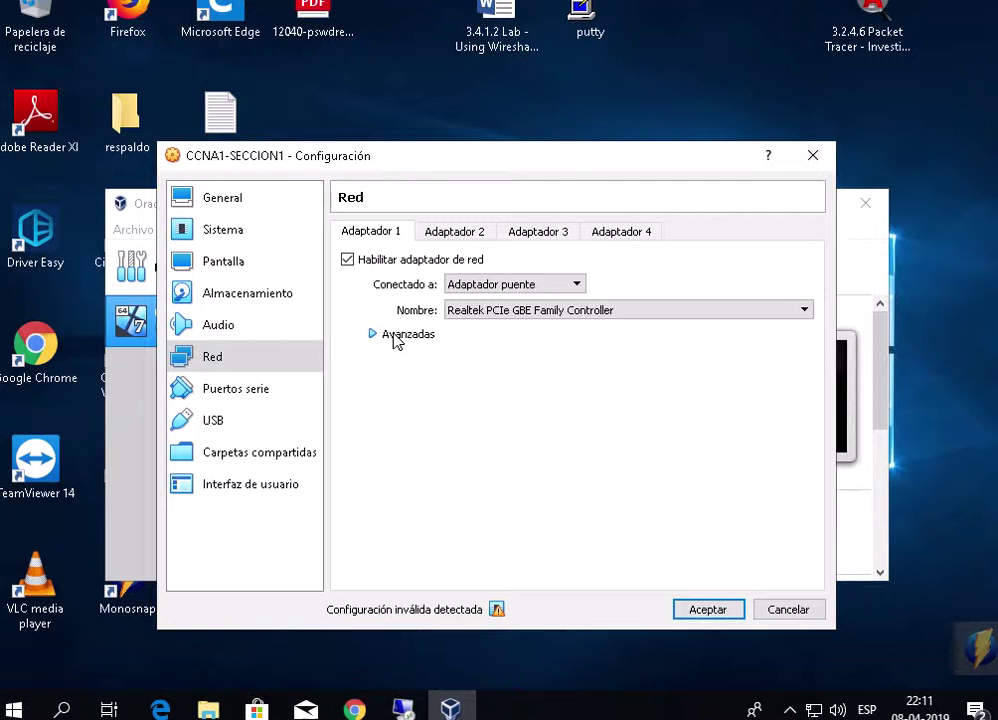
Step: Generate a new MAC address for adapter 1, keep it on Adaptador puente, and save the machine's settings
{"action": "left_click", "coordinate": [396, 340]}
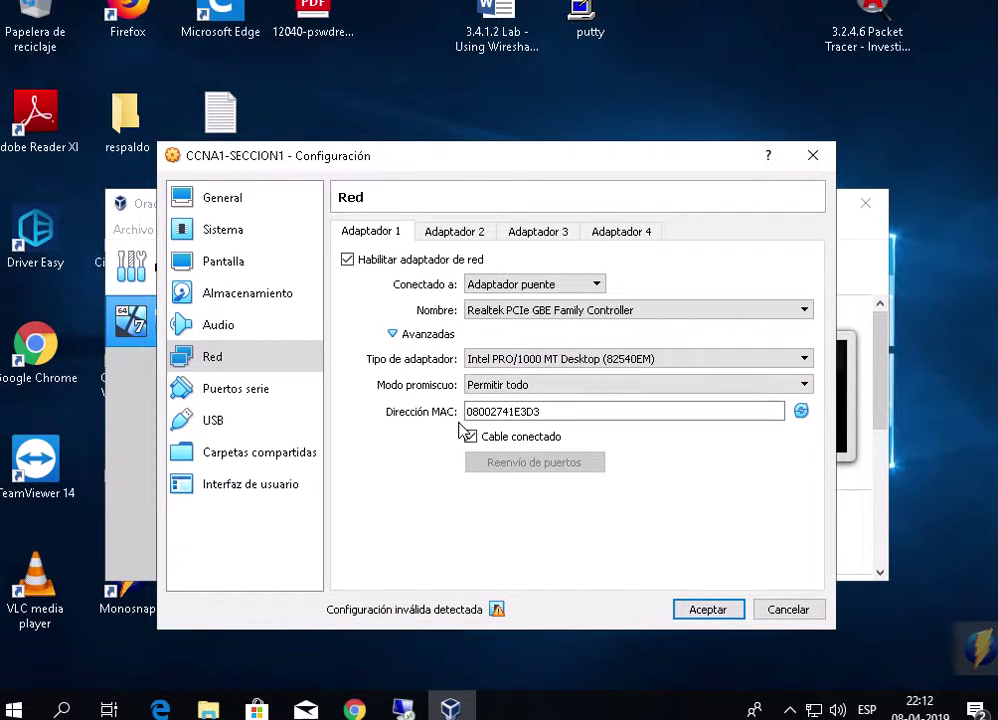
{"action": "left_click", "coordinate": [801, 413]}
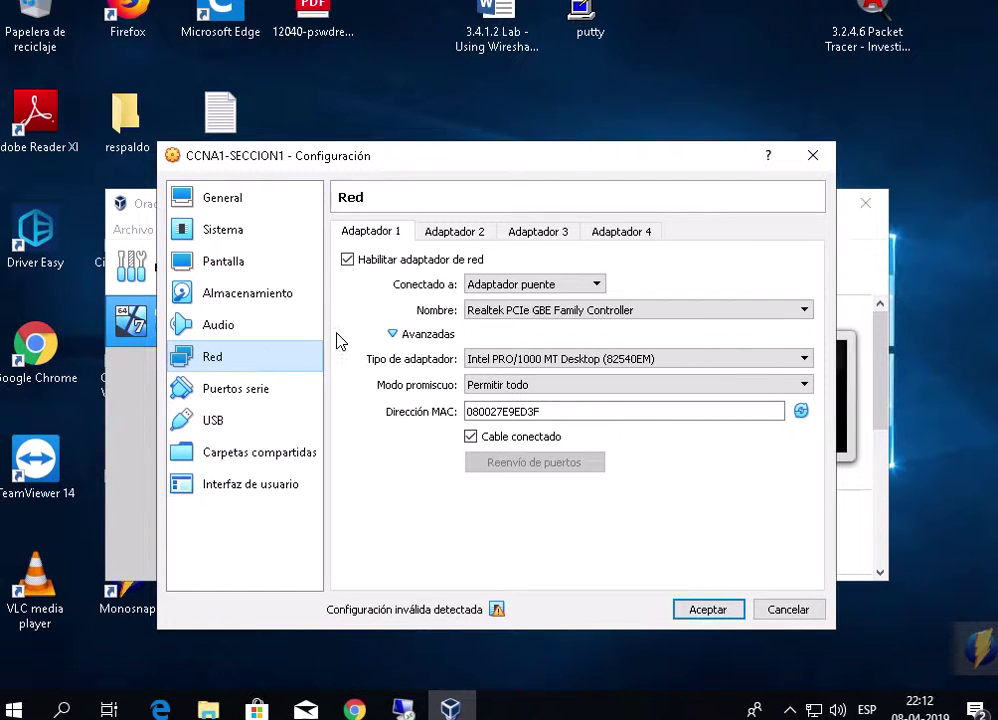
{"action": "left_click", "coordinate": [392, 334]}
{"action": "left_click", "coordinate": [525, 285]}
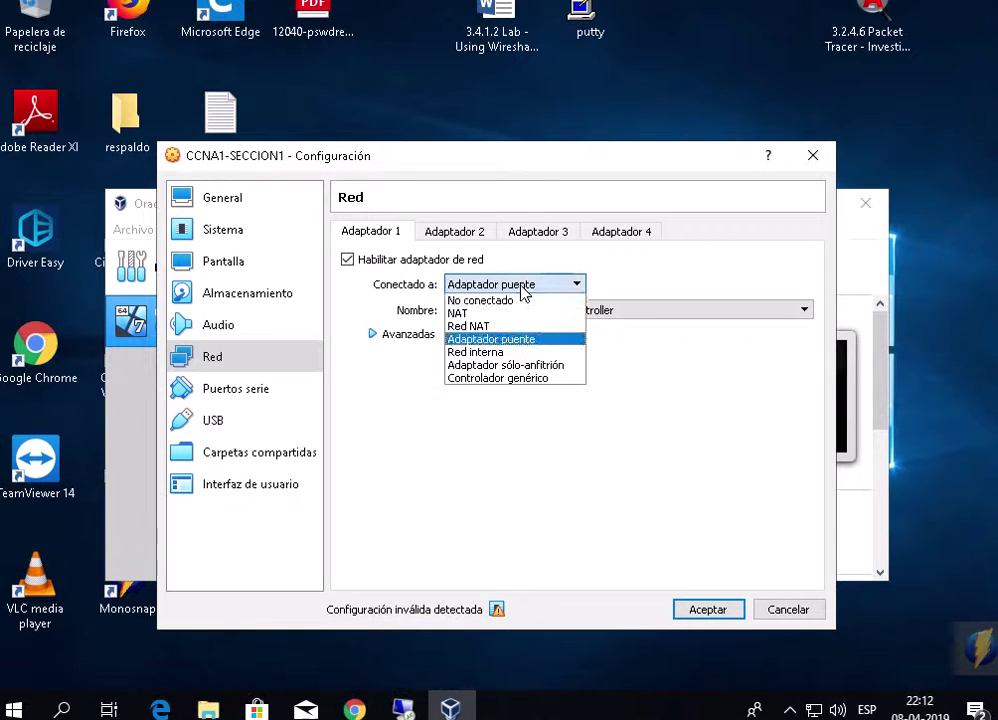
{"action": "left_click", "coordinate": [510, 343]}
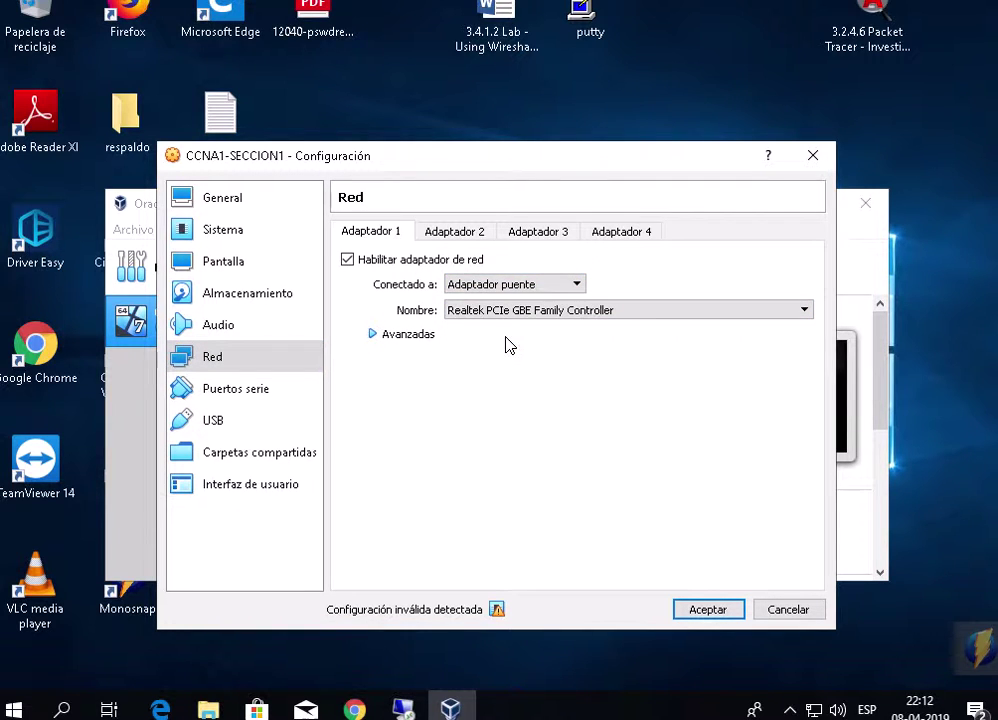
{"action": "left_click", "coordinate": [392, 334]}
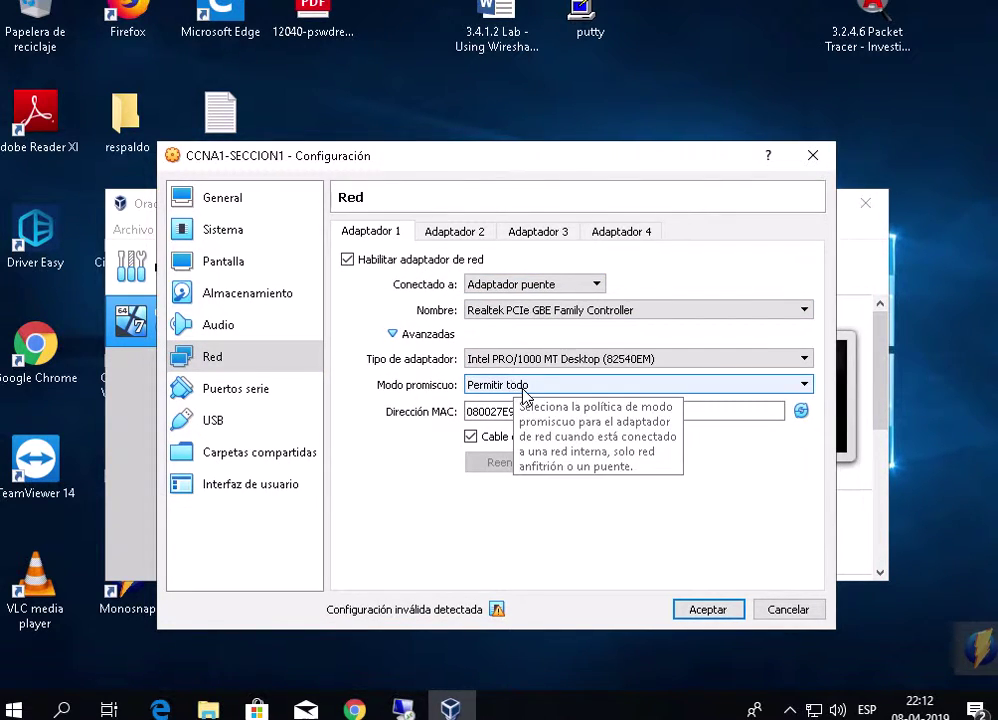
{"action": "left_click", "coordinate": [801, 412]}
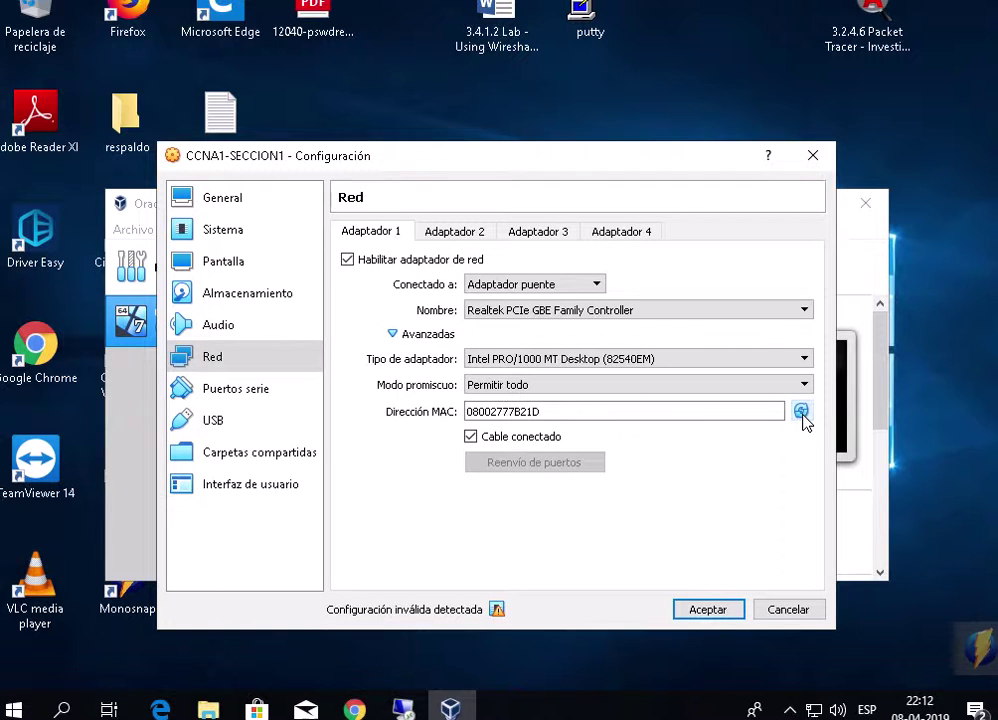
{"action": "left_click", "coordinate": [707, 610]}
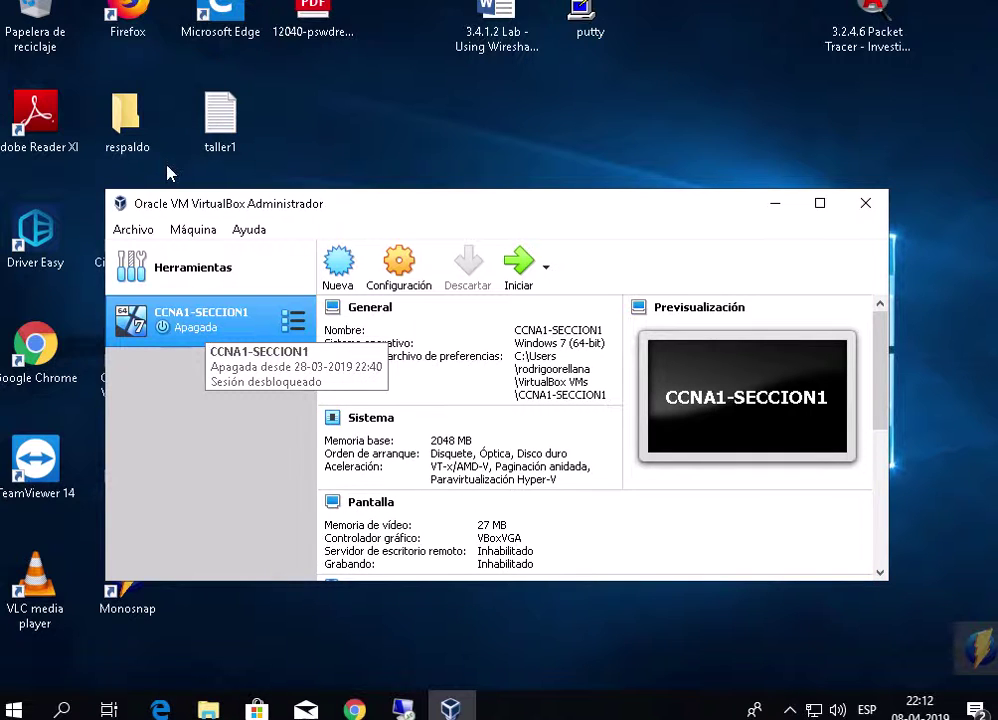
Step: Start the CCNA1-SECCION1 machine, dismiss the error dialog, and sign in to the alumno account with its password
{"action": "left_click", "coordinate": [512, 264]}
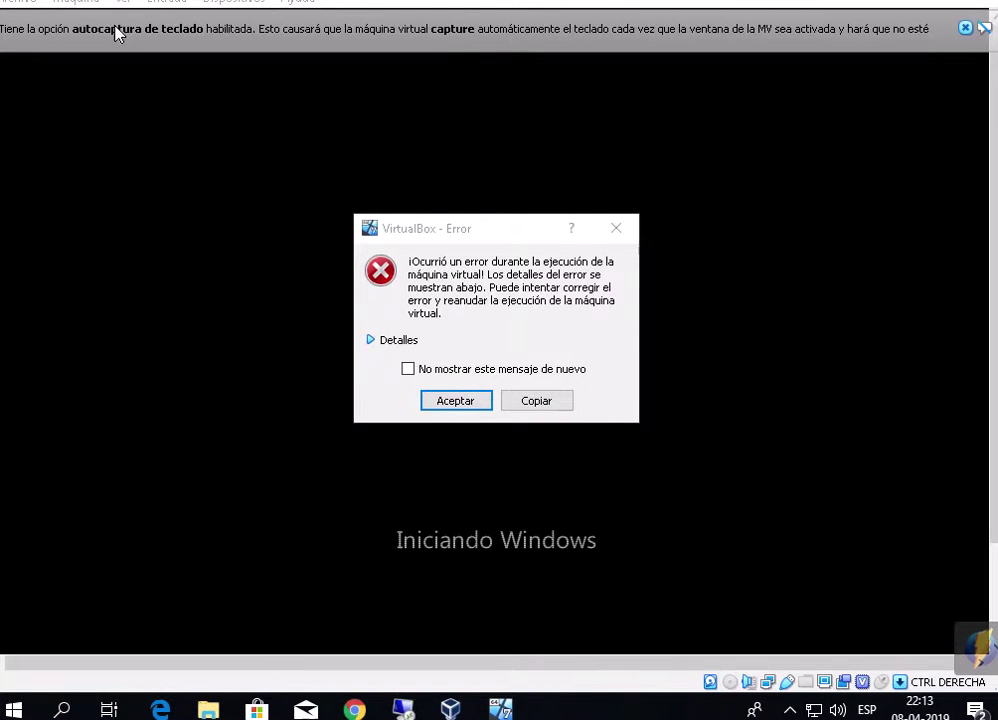
{"action": "left_click", "coordinate": [471, 402]}
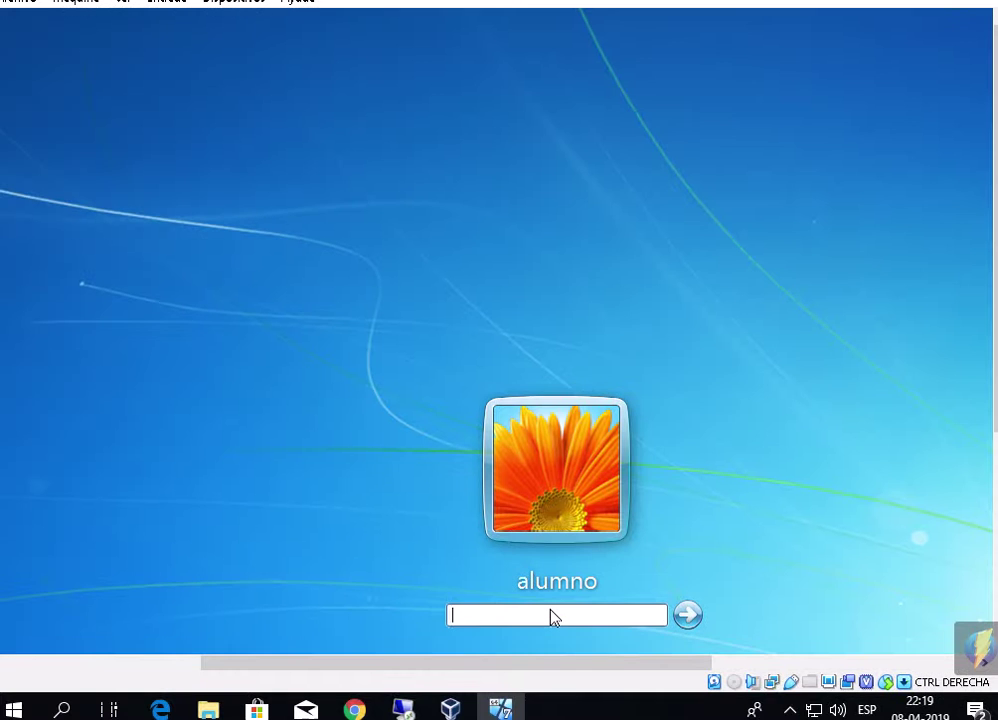
{"action": "type", "text": "••••••"}
{"action": "key", "text": "Return"}
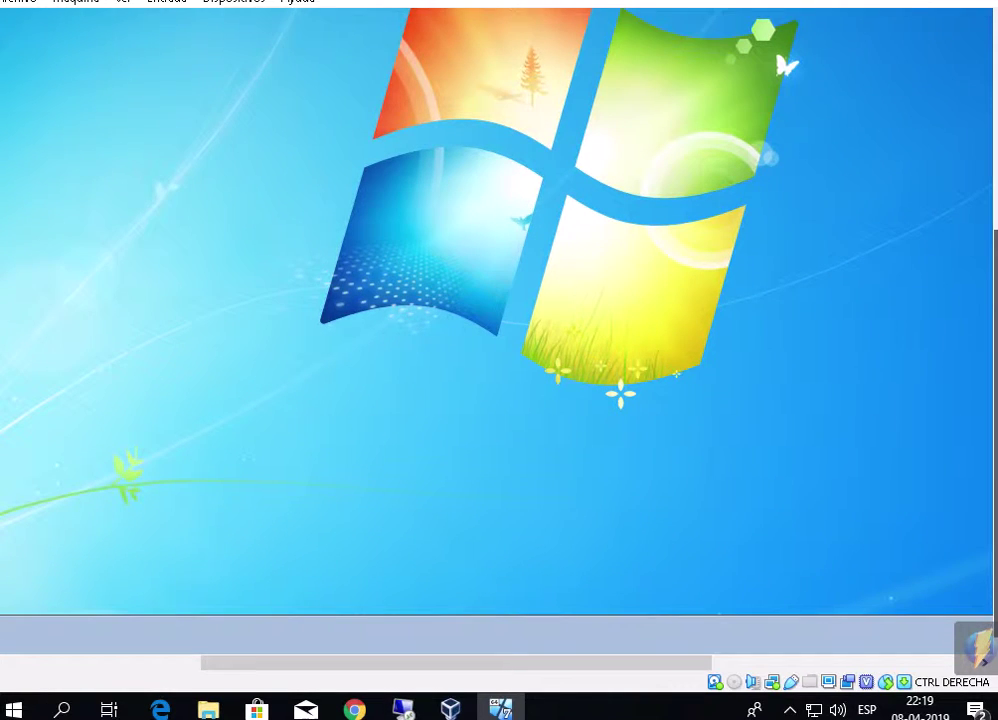
Step: Set the guest's network location to Red doméstica and cancel the homegroup creation
{"action": "left_click_drag", "start_coordinate": [680, 673], "coordinate": [313, 671]}
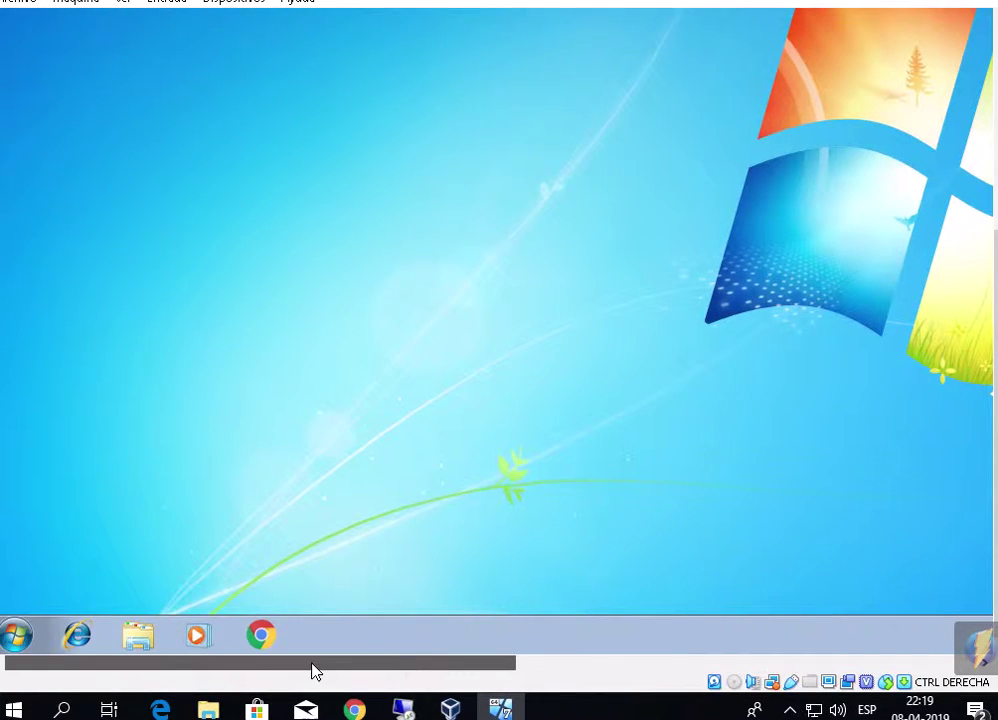
{"action": "left_click_drag", "start_coordinate": [992, 495], "coordinate": [996, 290]}
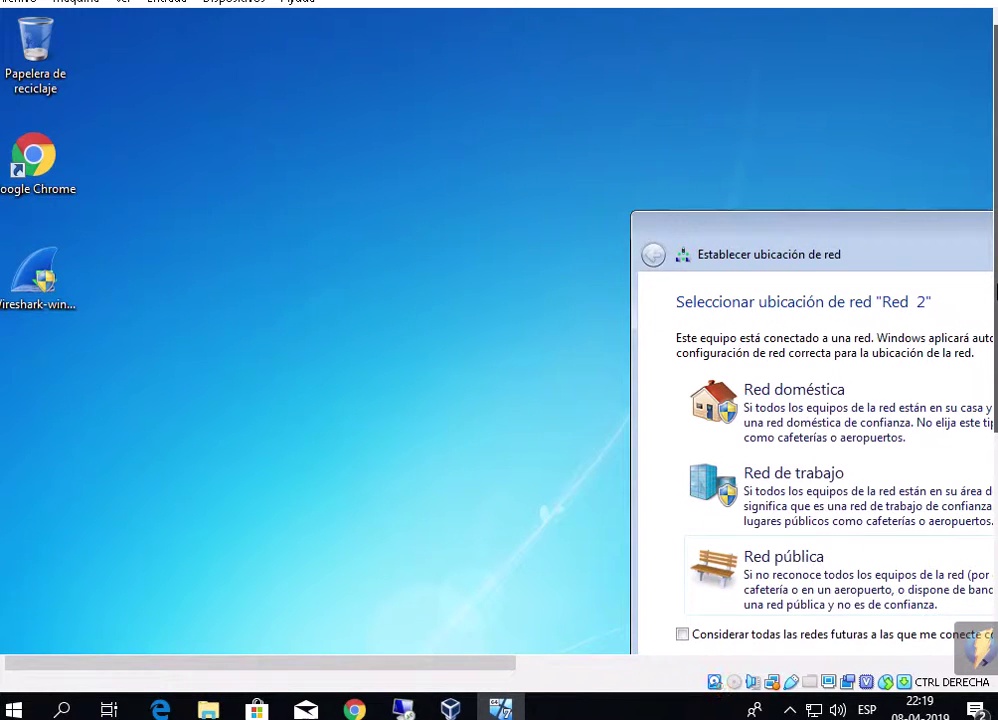
{"action": "left_click_drag", "start_coordinate": [811, 250], "coordinate": [312, 123]}
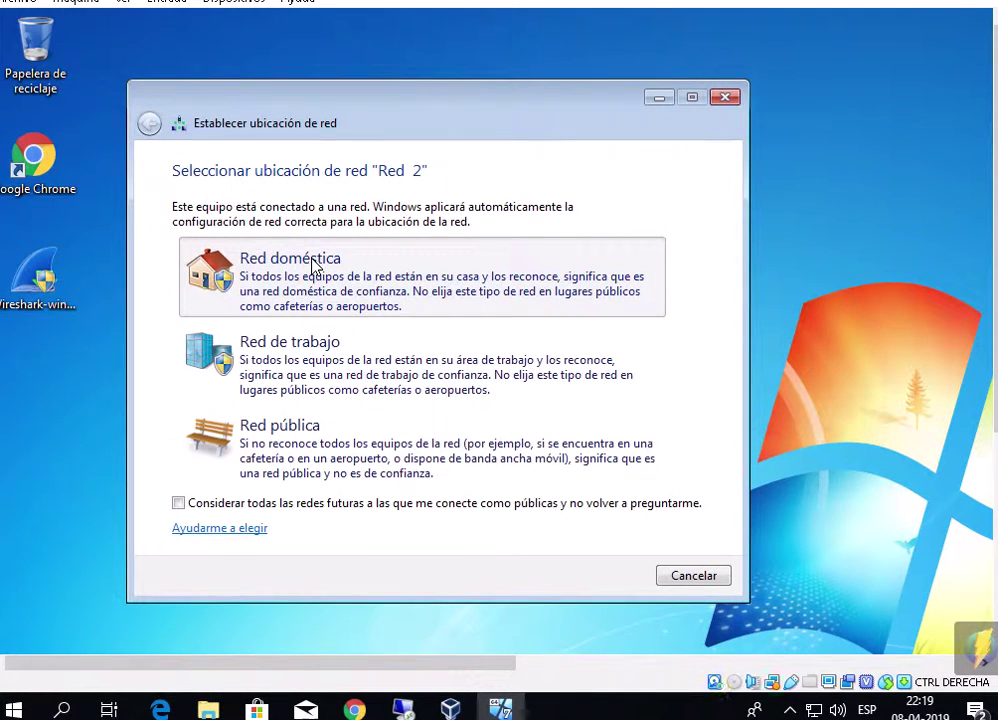
{"action": "left_click", "coordinate": [315, 265]}
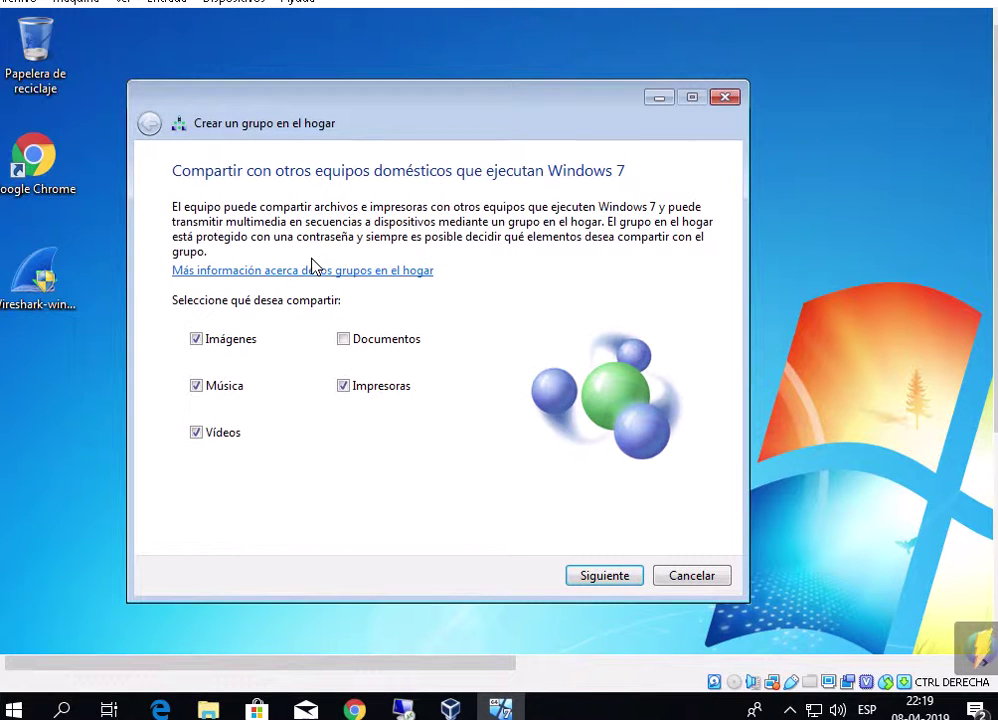
{"action": "left_click", "coordinate": [684, 577]}
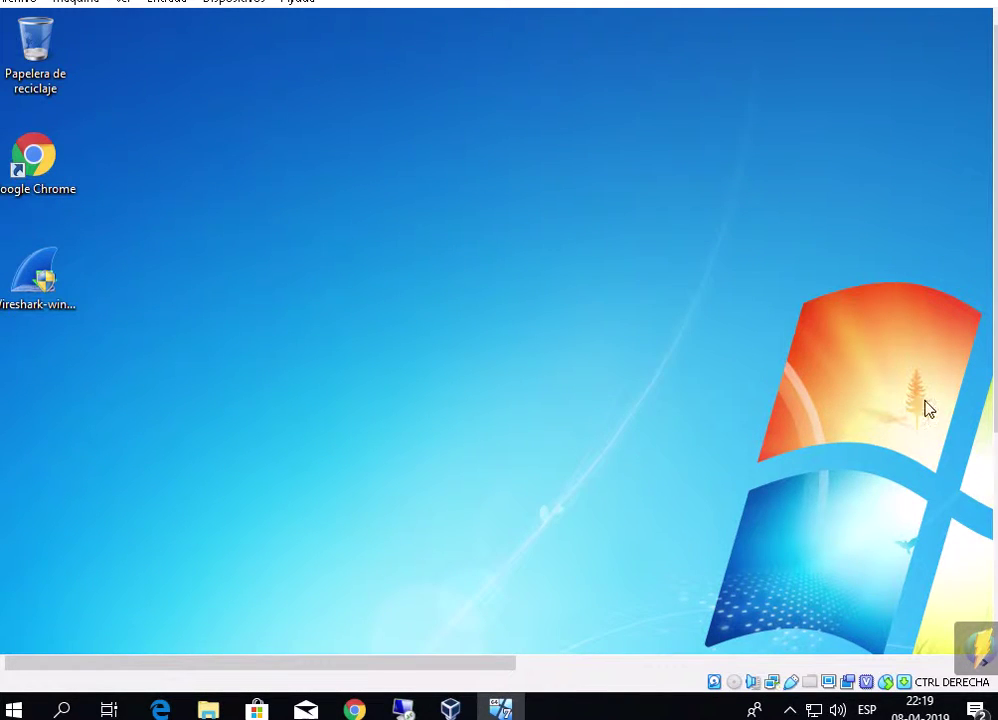
Step: Open the properties of Equipo in the guest Windows 7
{"action": "left_click_drag", "start_coordinate": [490, 662], "coordinate": [491, 584]}
{"action": "left_click_drag", "start_coordinate": [993, 240], "coordinate": [350, 499]}
{"action": "left_click_drag", "start_coordinate": [990, 262], "coordinate": [990, 455]}
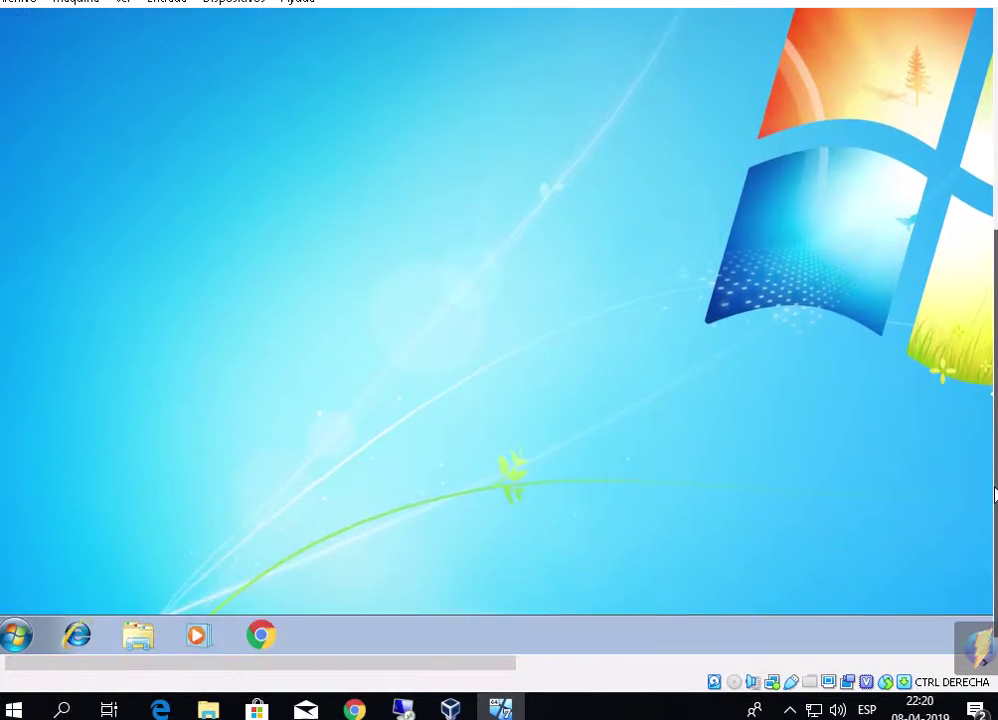
{"action": "mouse_move", "coordinate": [255, 668]}
{"action": "left_mouse_down"}
{"action": "mouse_move", "coordinate": [390, 677]}
{"action": "mouse_move", "coordinate": [245, 670]}
{"action": "left_mouse_up"}
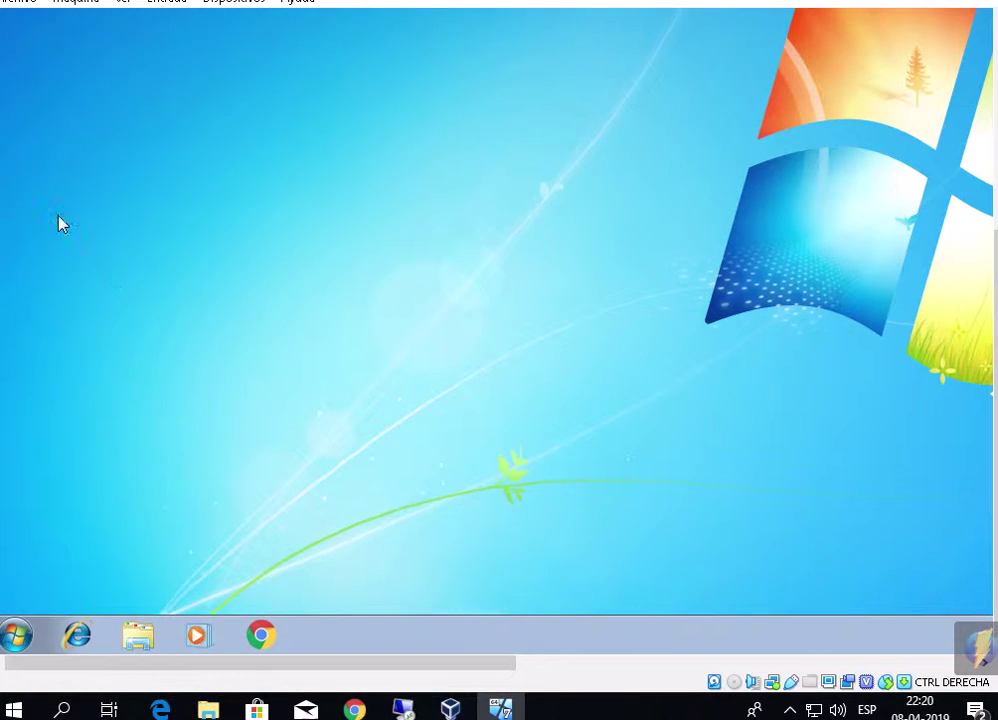
{"action": "left_click", "coordinate": [19, 638]}
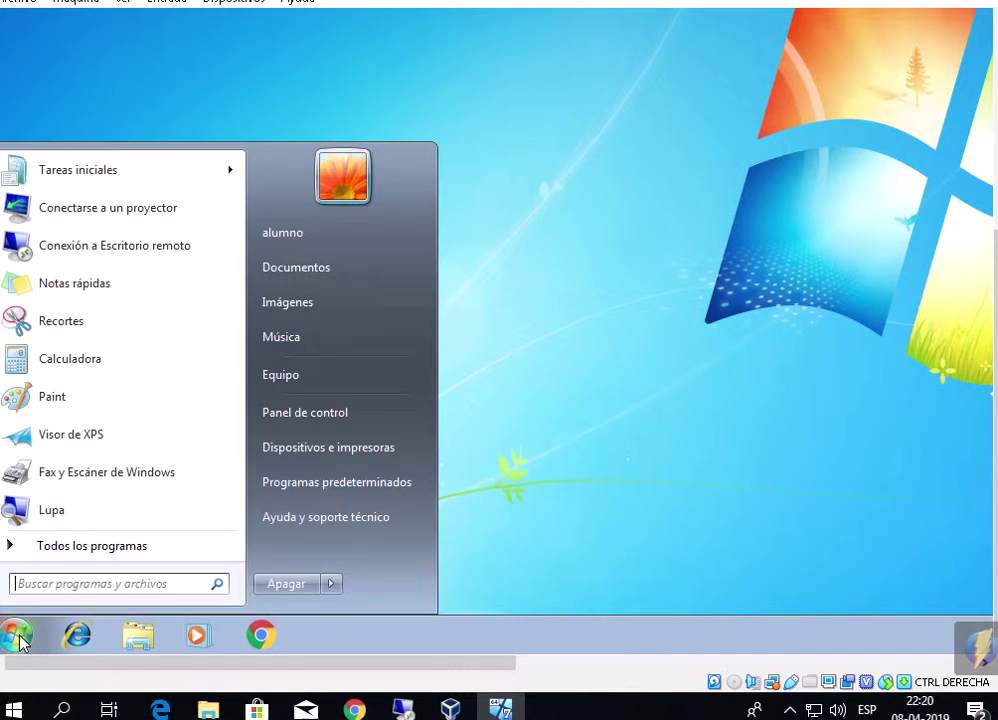
{"action": "right_click", "coordinate": [323, 384]}
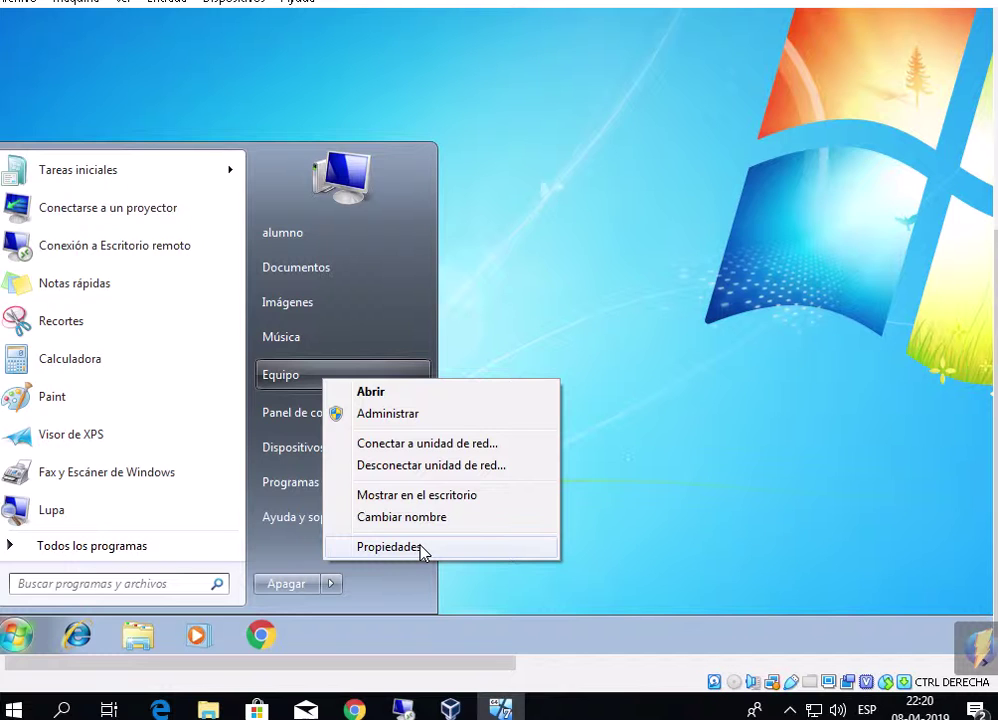
{"action": "left_click", "coordinate": [420, 547]}
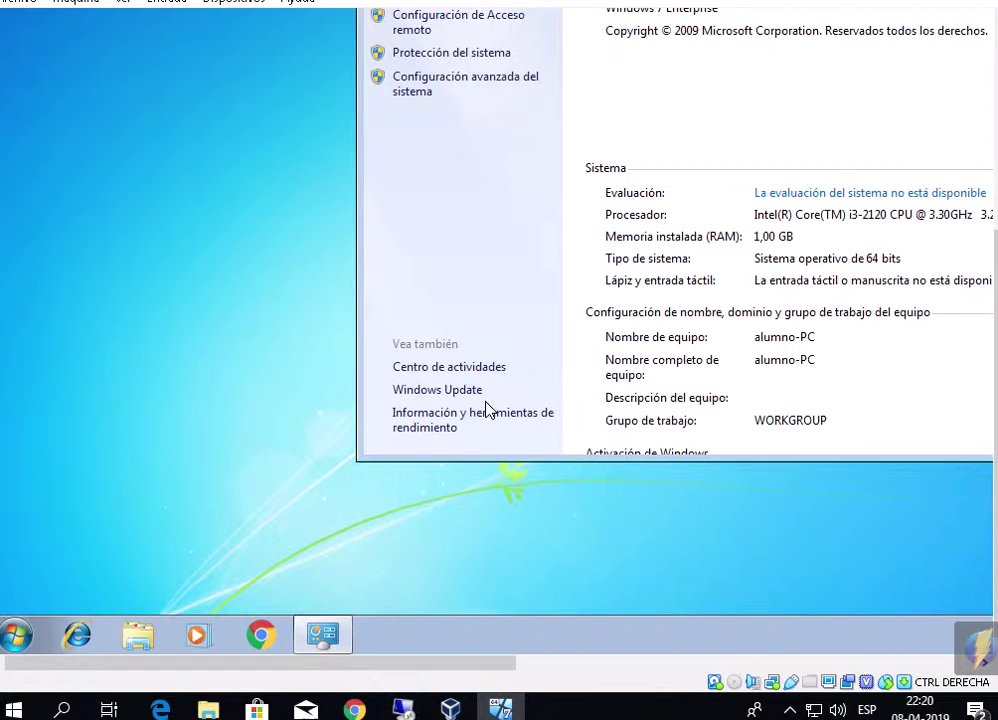
Step: Open the computer name settings from the system information and set the computer description to seccion1
{"action": "left_click_drag", "start_coordinate": [434, 664], "coordinate": [679, 664]}
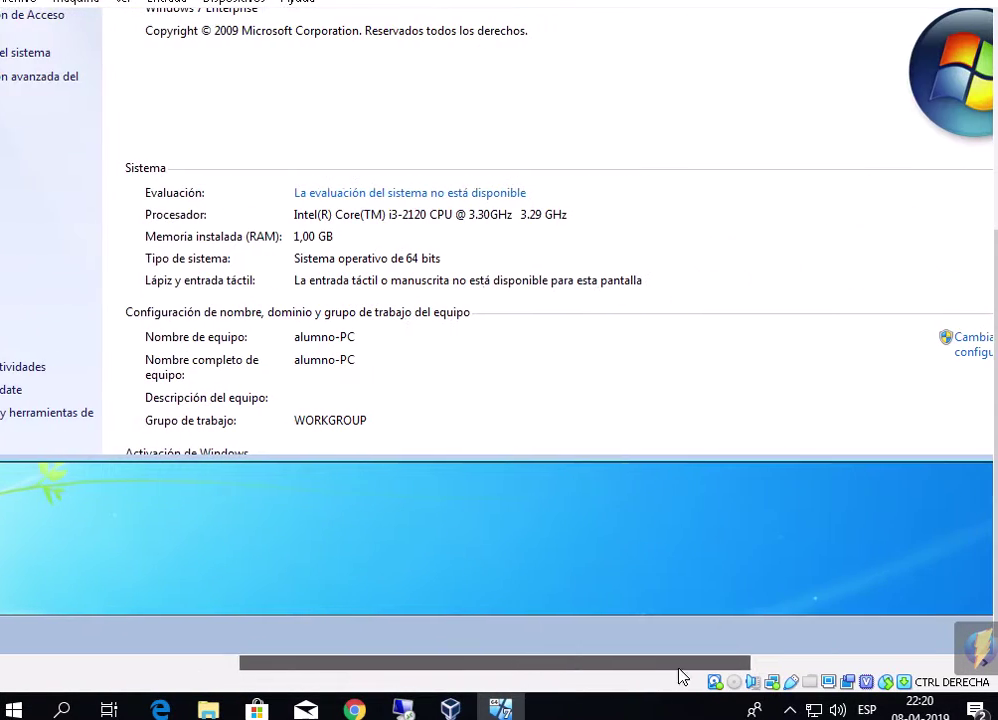
{"action": "left_click_drag", "start_coordinate": [995, 443], "coordinate": [995, 384]}
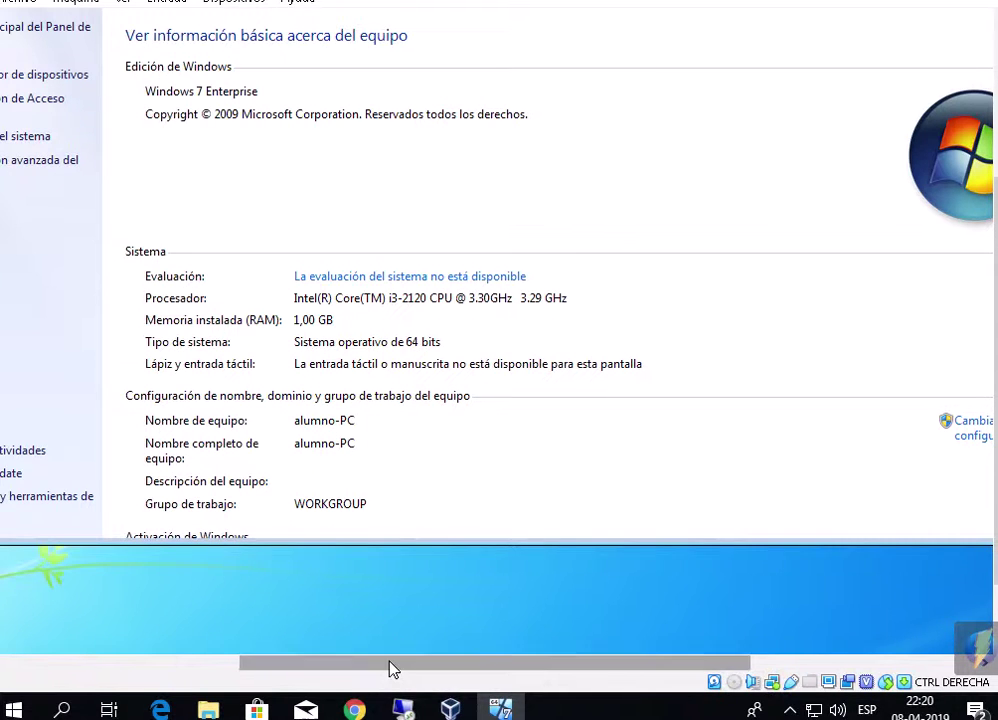
{"action": "left_click_drag", "start_coordinate": [390, 664], "coordinate": [444, 630]}
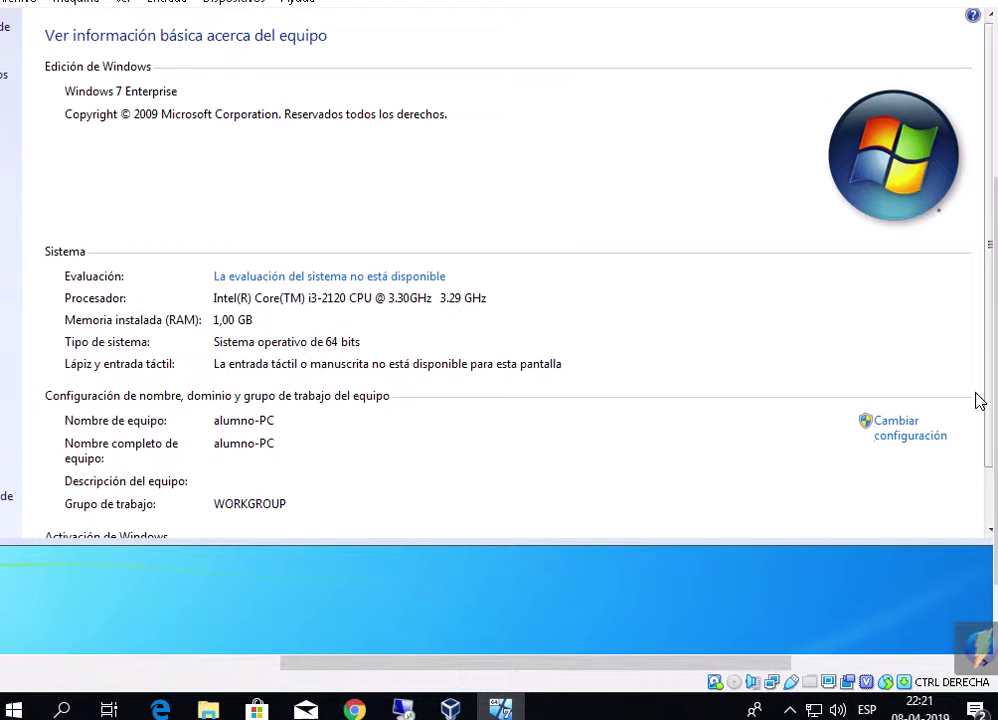
{"action": "left_click_drag", "start_coordinate": [992, 392], "coordinate": [971, 437]}
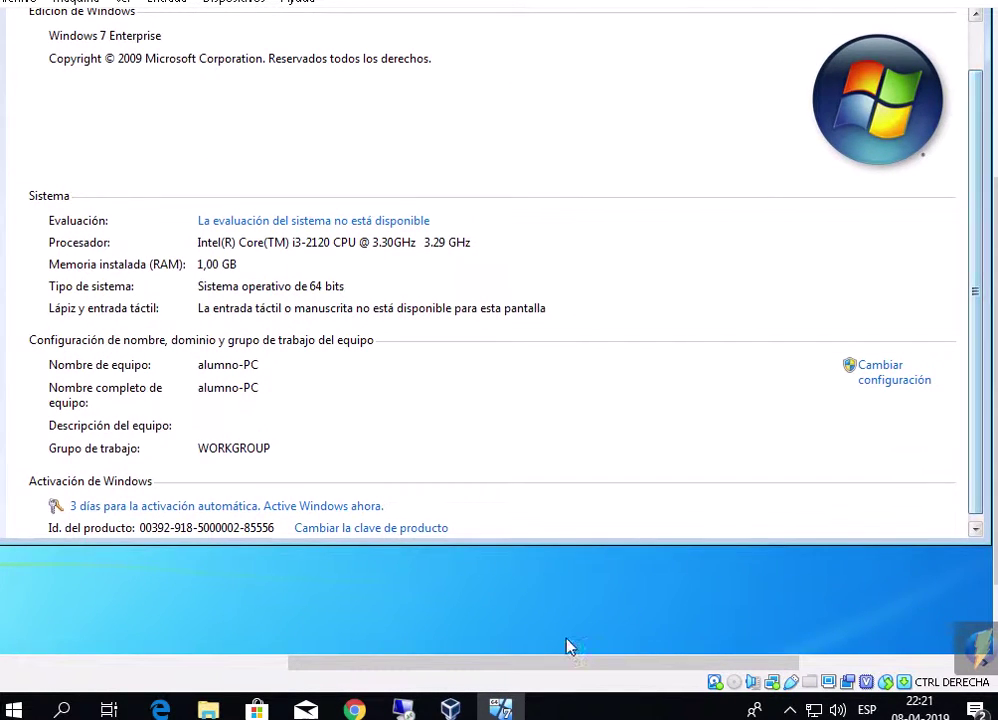
{"action": "left_click_drag", "start_coordinate": [568, 660], "coordinate": [232, 650]}
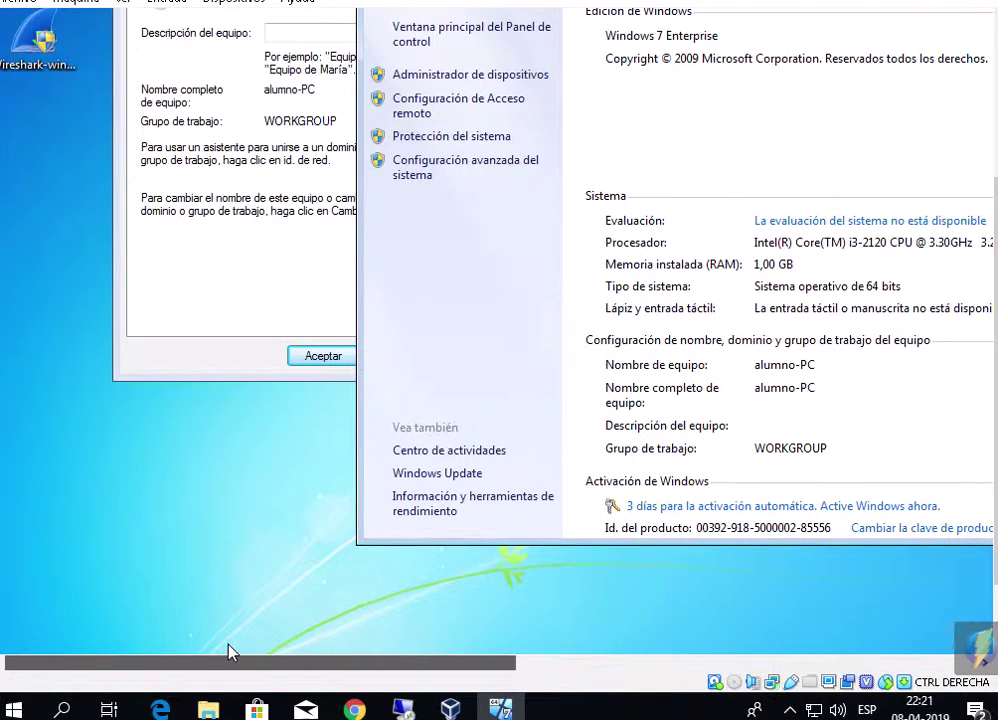
{"action": "left_click", "coordinate": [210, 120]}
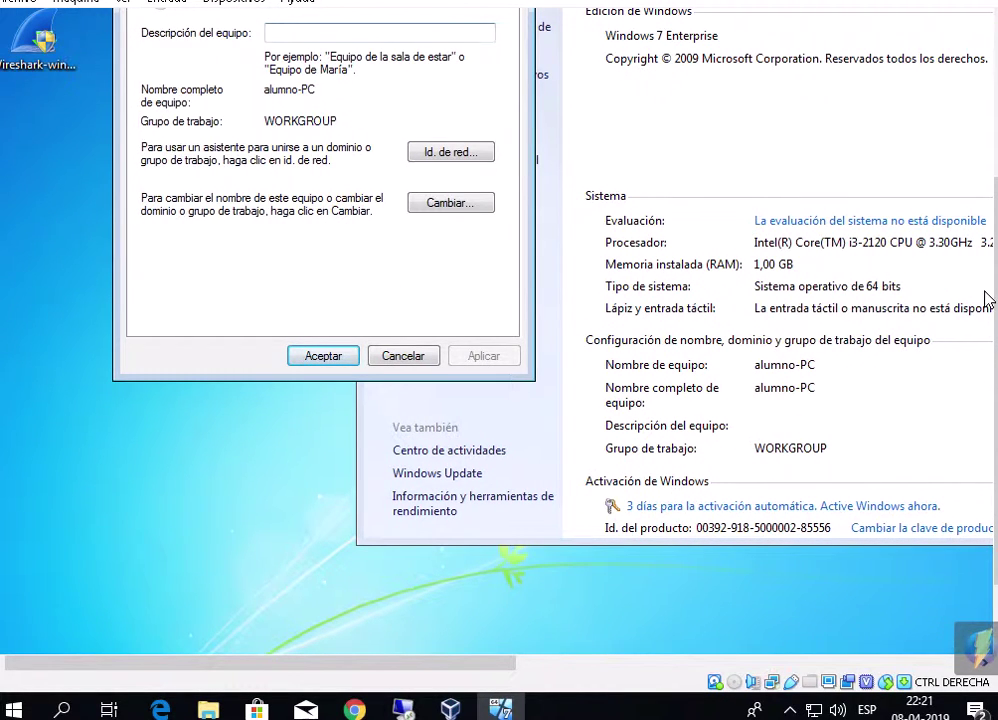
{"action": "left_click_drag", "start_coordinate": [992, 440], "coordinate": [992, 205]}
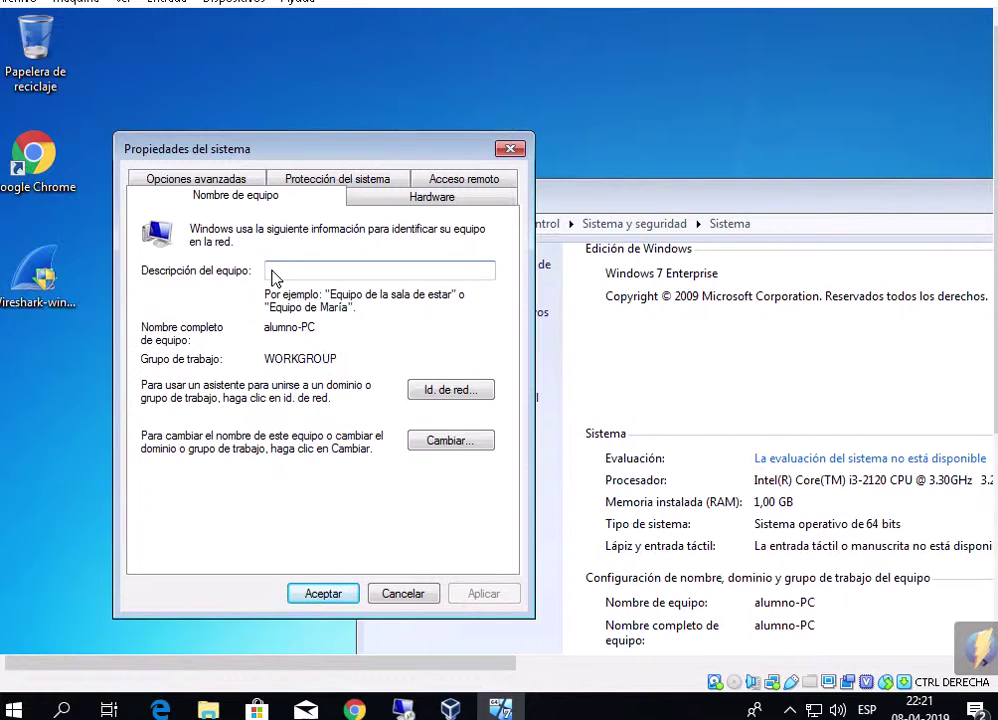
{"action": "type", "text": "seccion1"}
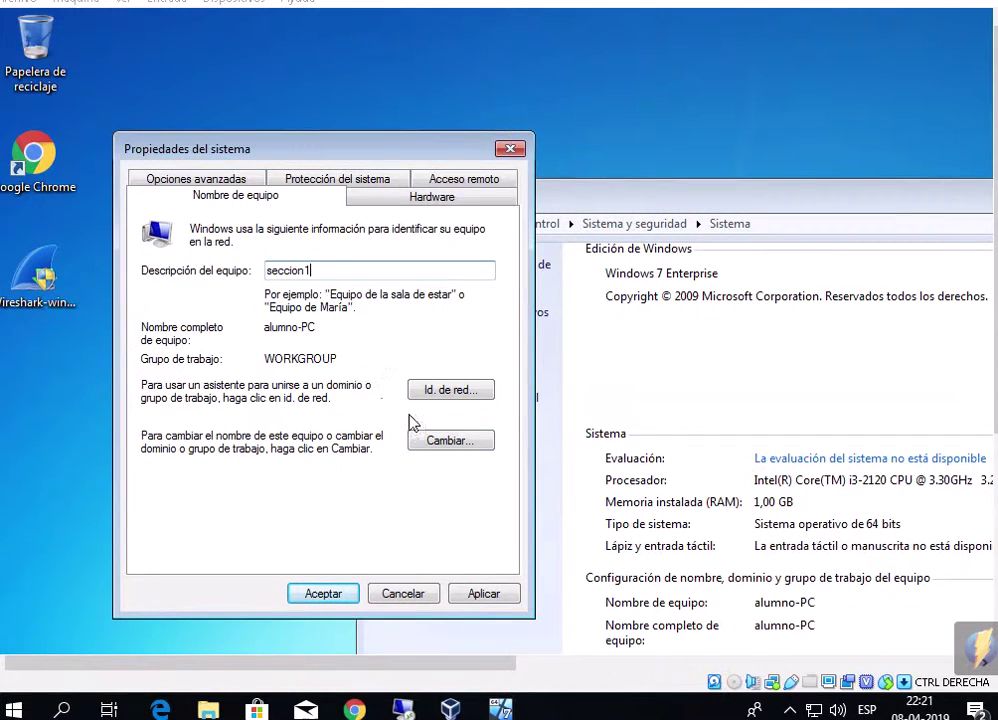
Step: Change the guest's computer name to seccion1, keeping the WORKGROUP workgroup, and acknowledge the restart notice
{"action": "left_click", "coordinate": [445, 440]}
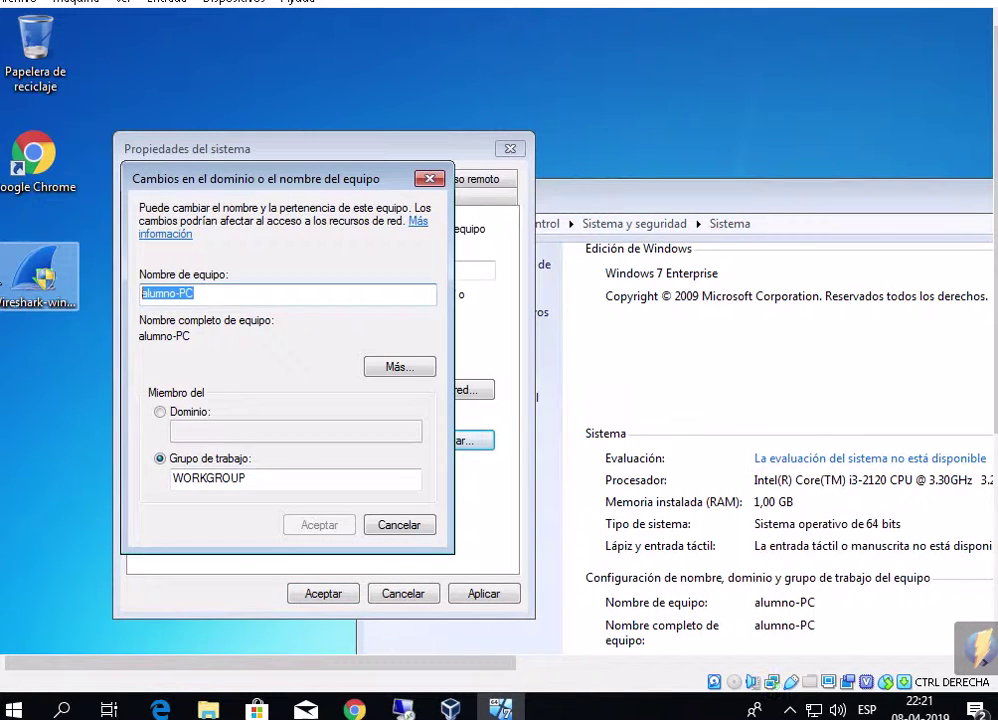
{"action": "type", "text": "secc"}
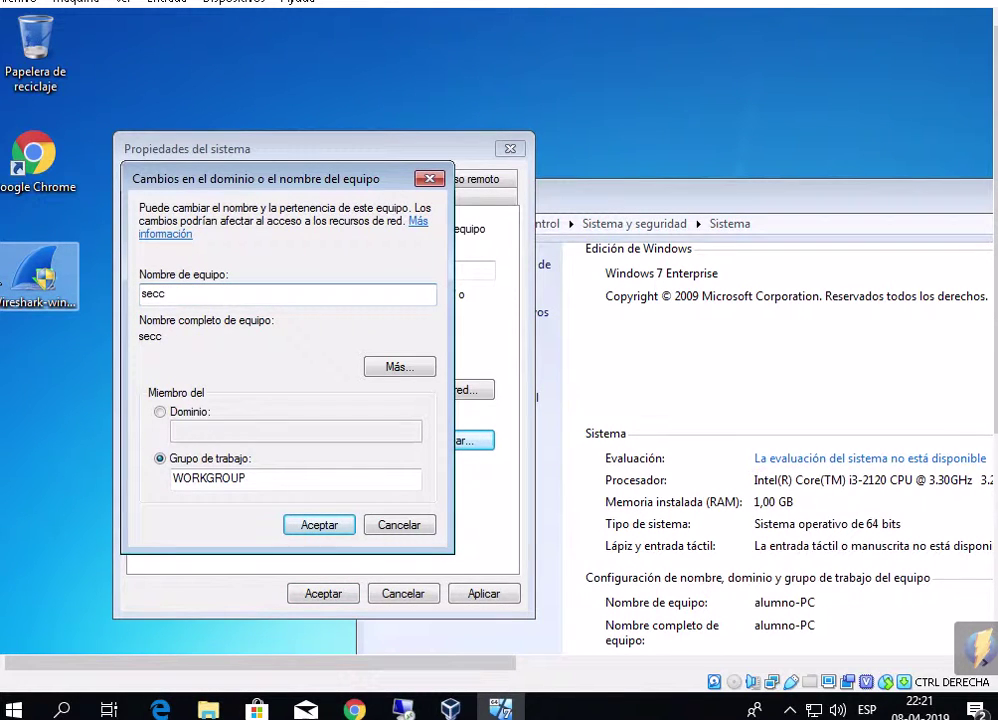
{"action": "type", "text": "ion1"}
{"action": "left_click", "coordinate": [330, 535]}
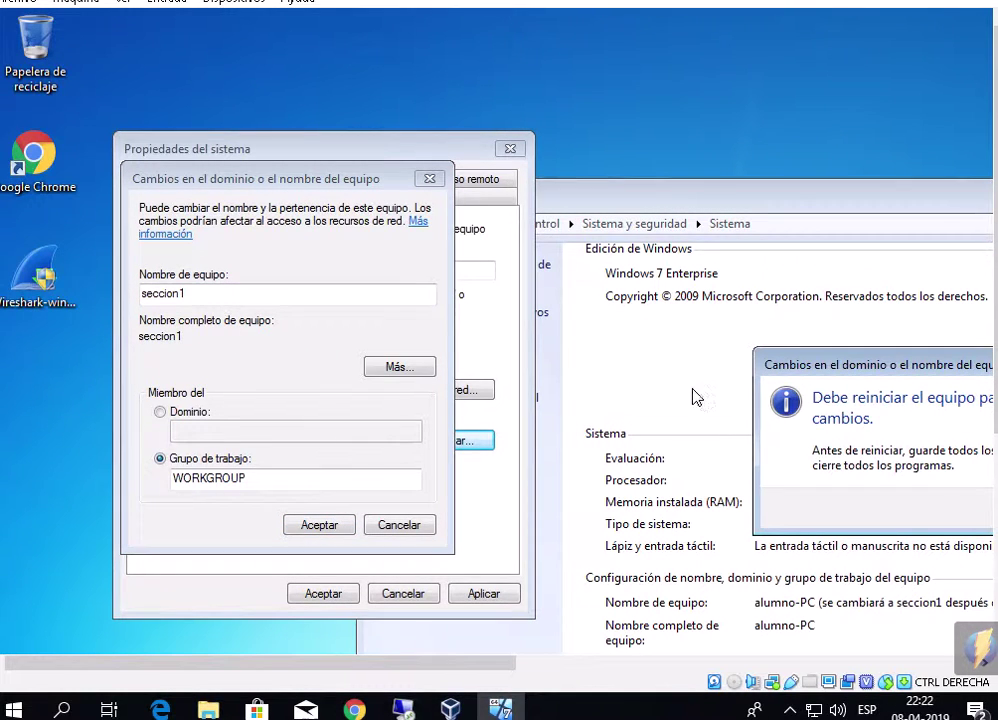
{"action": "left_click_drag", "start_coordinate": [771, 362], "coordinate": [370, 306]}
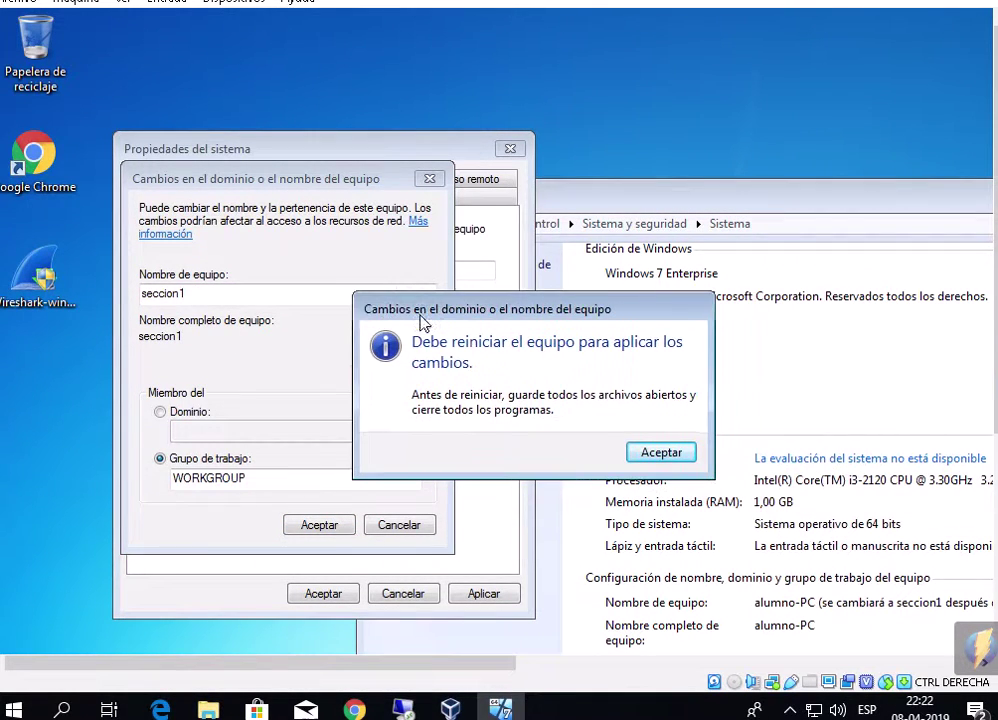
{"action": "left_click", "coordinate": [661, 454]}
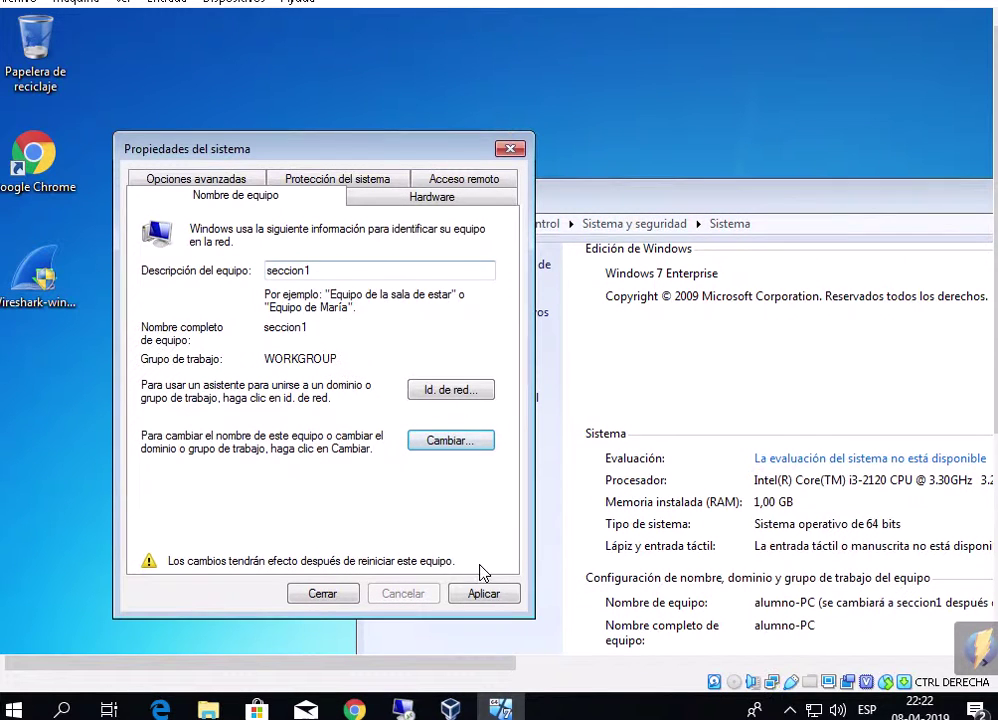
Step: Apply the system changes, restart the guest Windows, and sign back in to the alumno account with its password
{"action": "left_click", "coordinate": [484, 594]}
{"action": "left_click", "coordinate": [900, 508]}
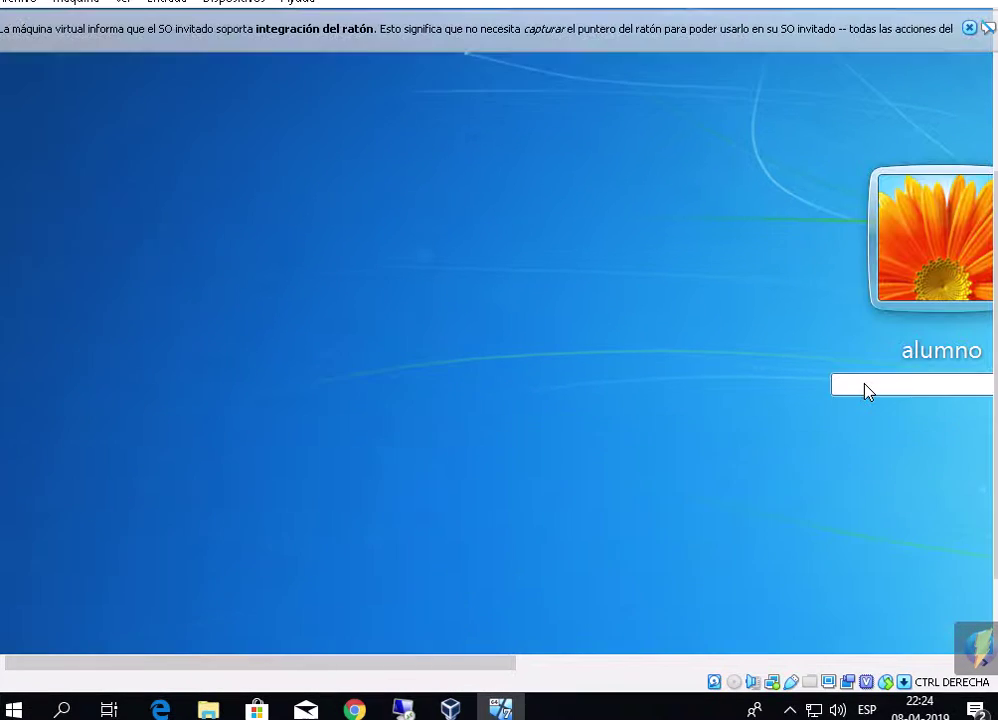
{"action": "key", "text": "Return"}
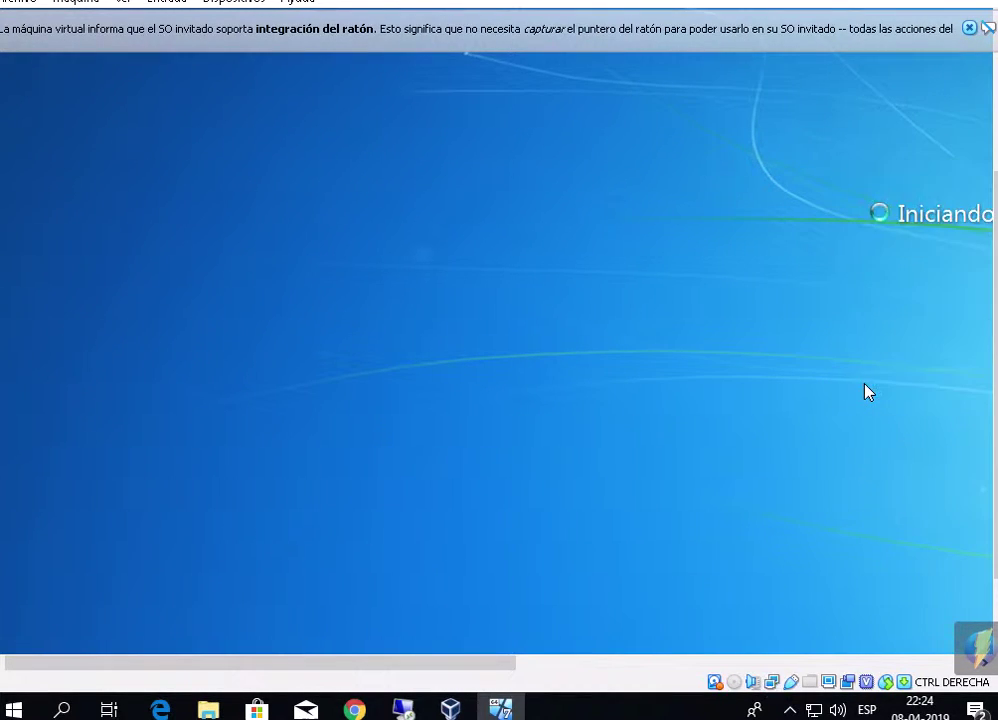
Step: Dismiss the mouse integration message and the Guest Additions update notice in the virtual machine
{"action": "left_click_drag", "start_coordinate": [453, 680], "coordinate": [717, 707]}
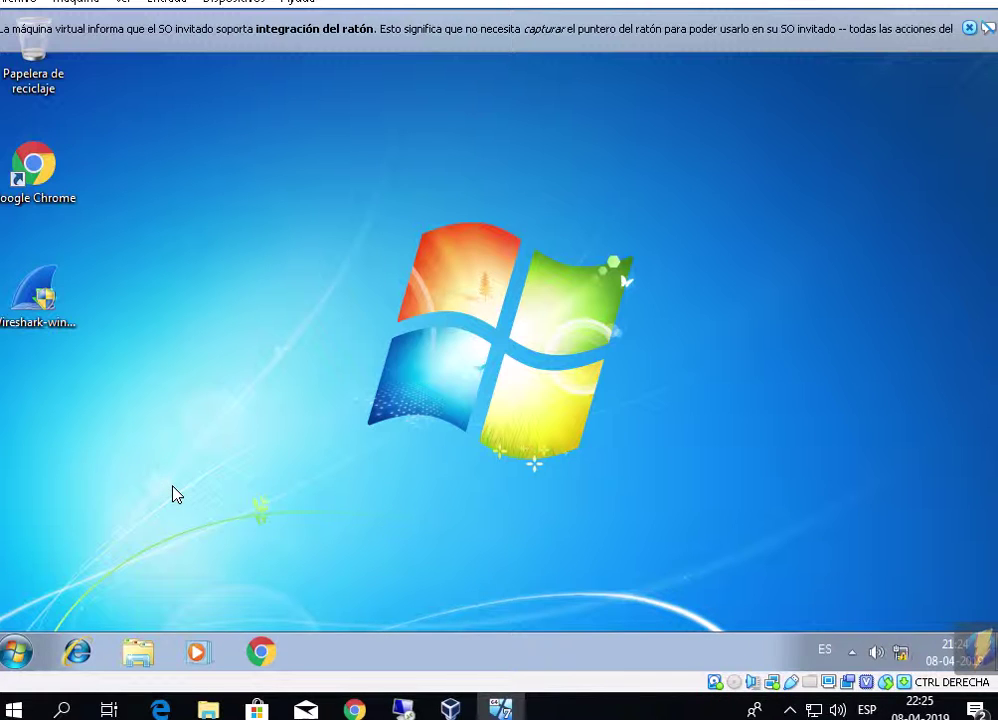
{"action": "left_click", "coordinate": [969, 28]}
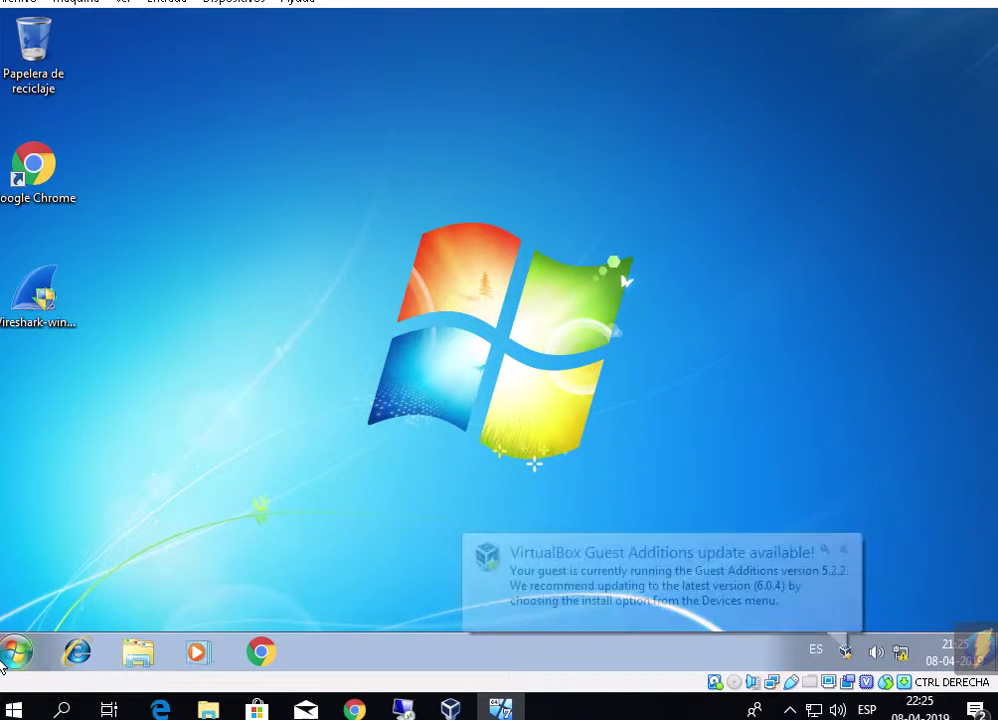
{"action": "left_click", "coordinate": [844, 550]}
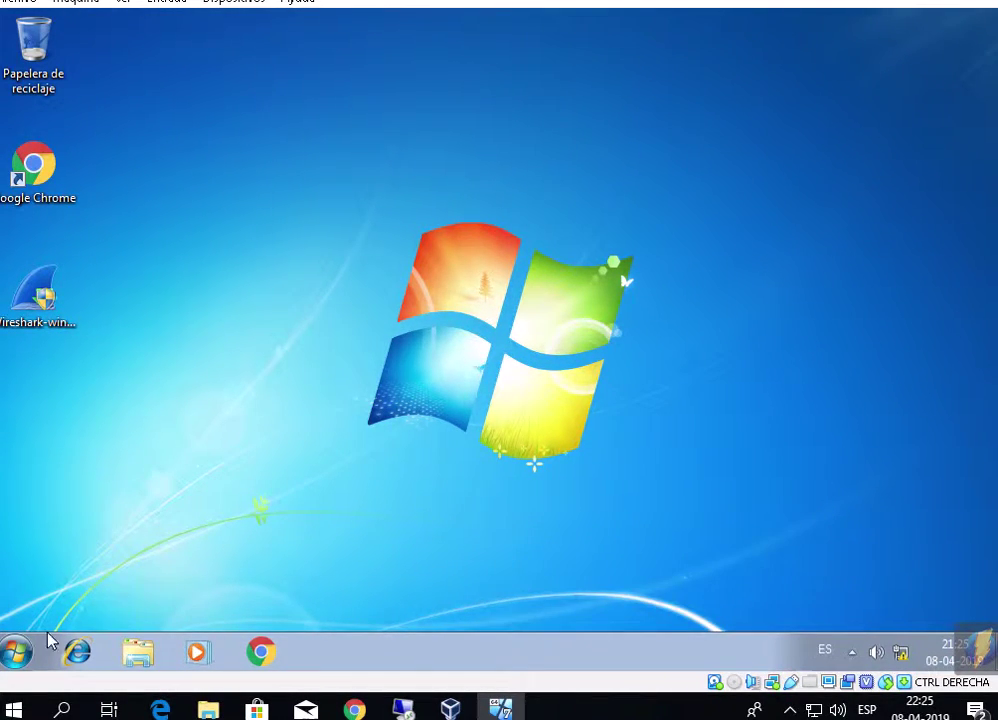
Step: Open the guest's Windows Firewall settings, accept them with the firewall off for private and public networks, and close Control Panel
{"action": "left_click", "coordinate": [16, 654]}
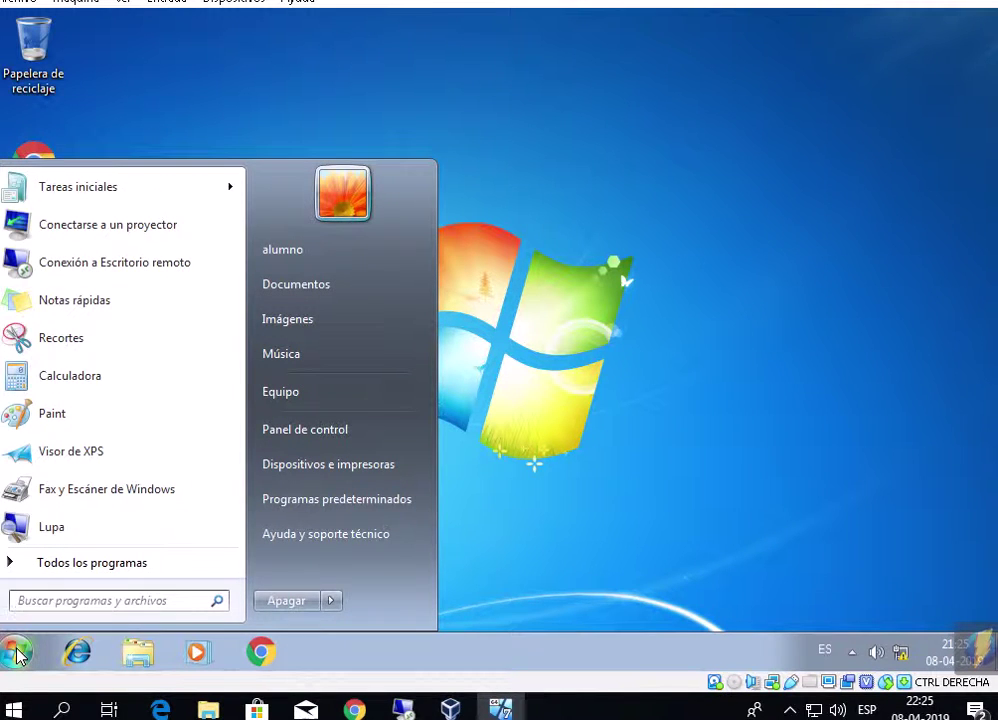
{"action": "left_click", "coordinate": [281, 436]}
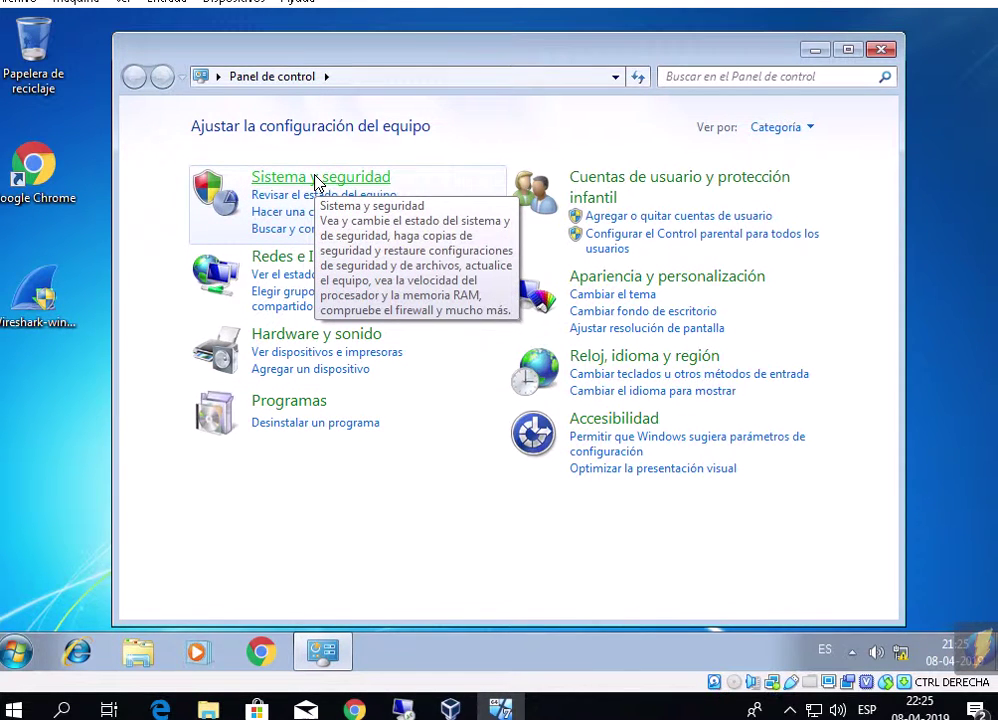
{"action": "left_click", "coordinate": [316, 183]}
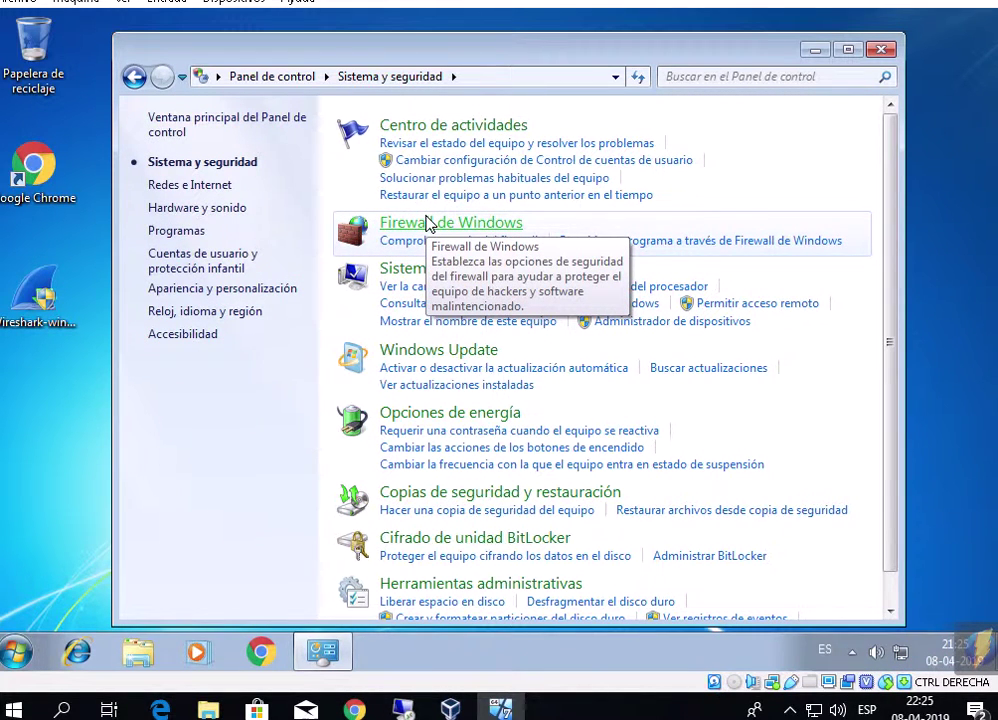
{"action": "left_click", "coordinate": [428, 222]}
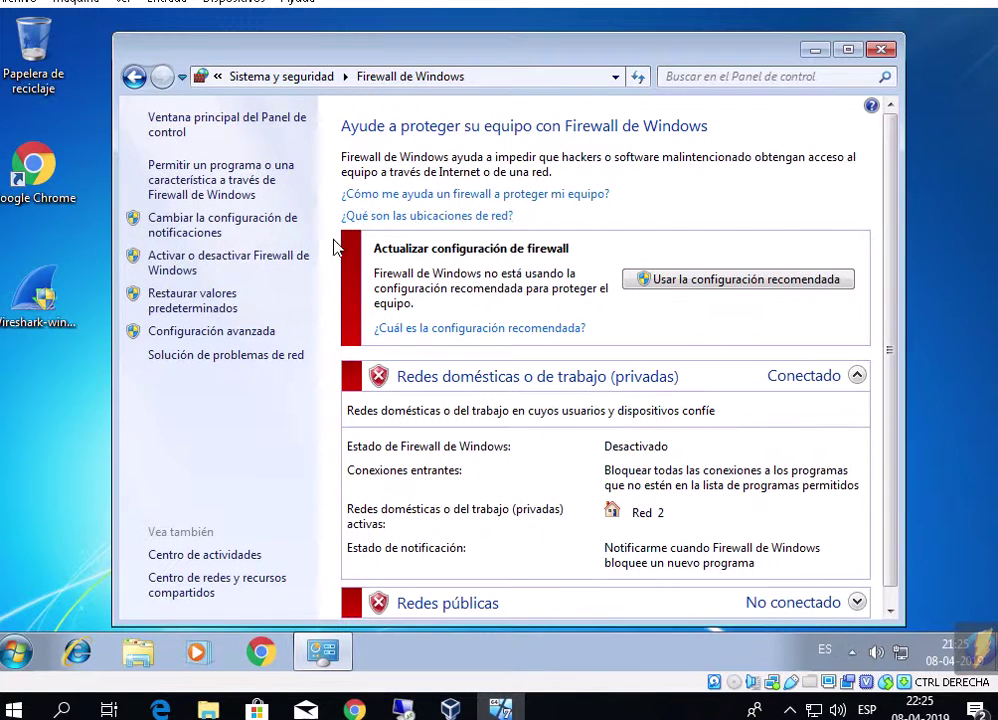
{"action": "left_click", "coordinate": [202, 266]}
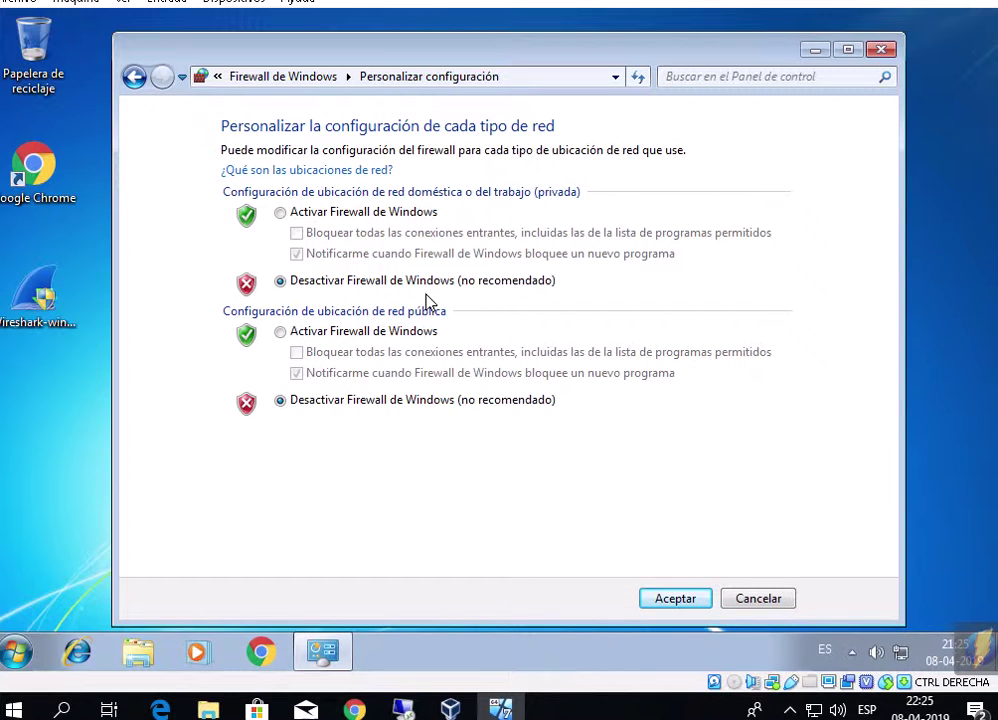
{"action": "left_click", "coordinate": [675, 598]}
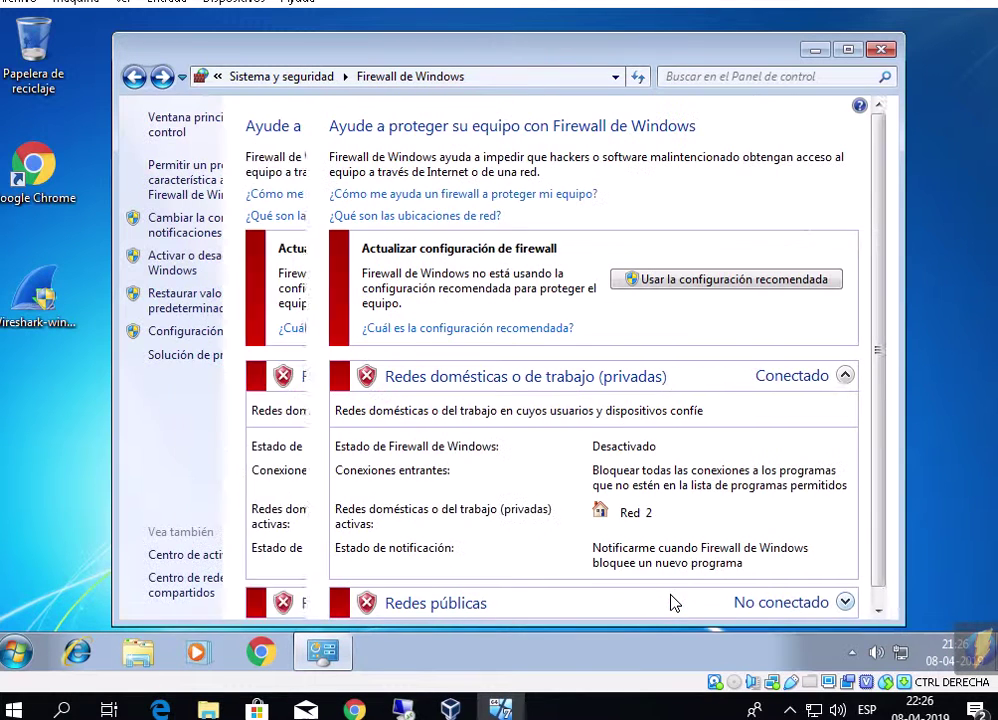
{"action": "left_click", "coordinate": [879, 52]}
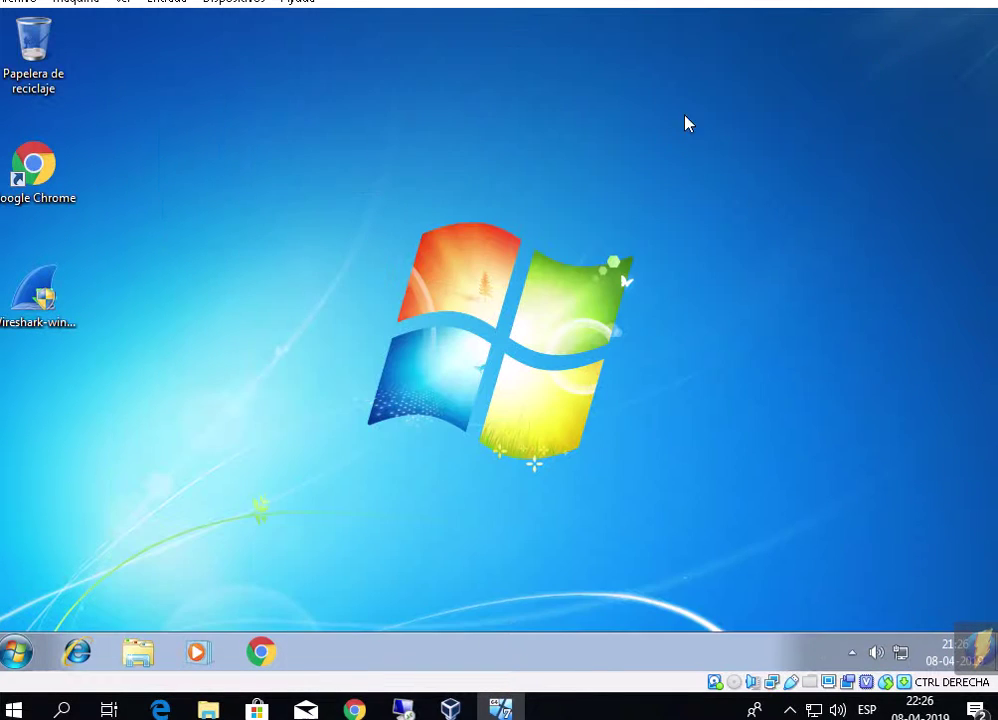
{"action": "left_click", "coordinate": [16, 640]}
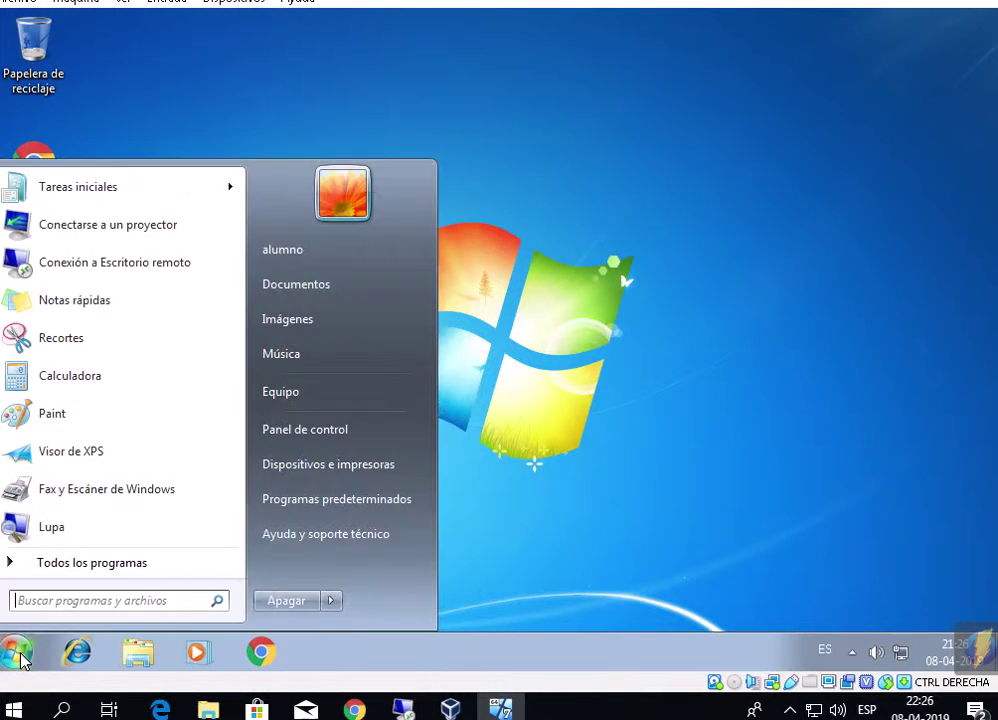
{"action": "left_click", "coordinate": [89, 563]}
{"action": "left_click", "coordinate": [541, 385]}
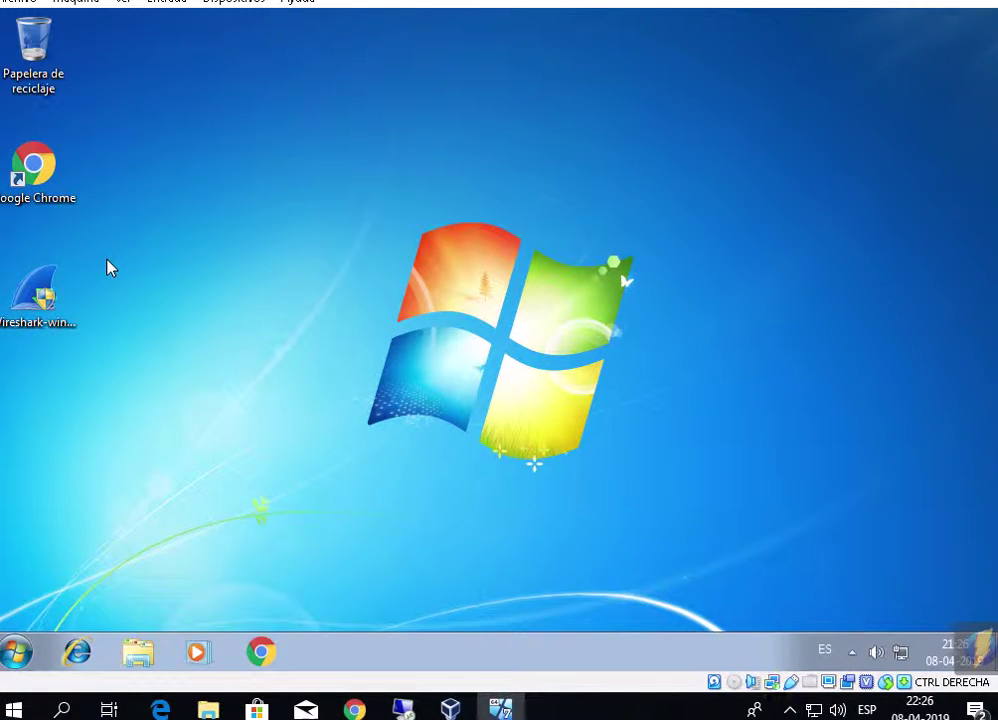
Step: Launch the Wireshark installer from the guest desktop, show the permission request's details, and allow it to make changes
{"action": "left_click", "coordinate": [40, 294]}
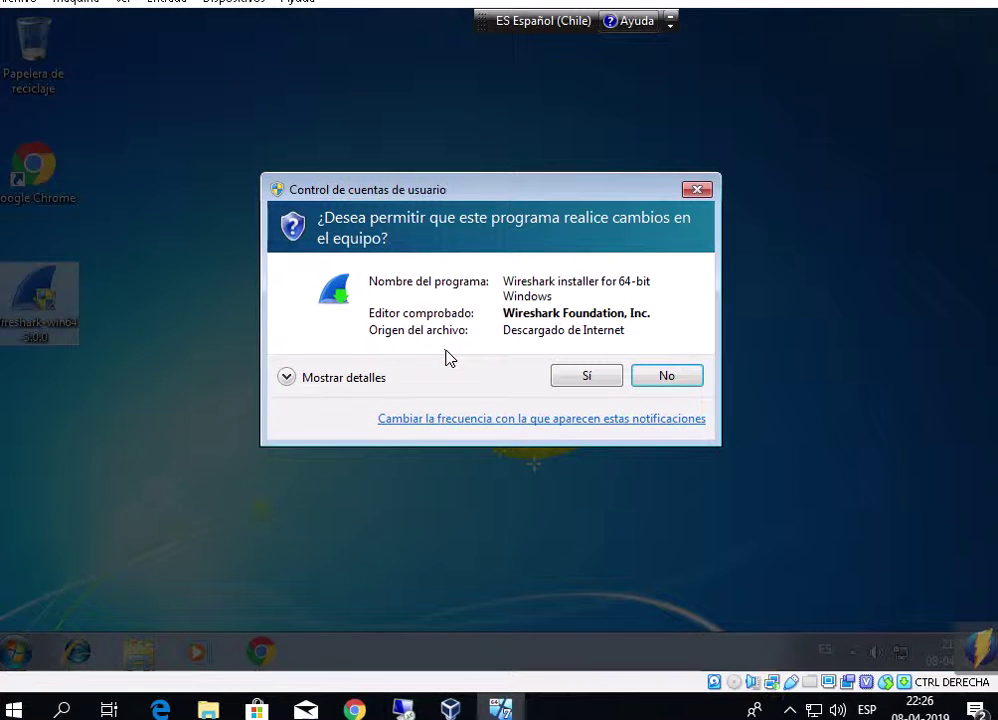
{"action": "left_click", "coordinate": [373, 379]}
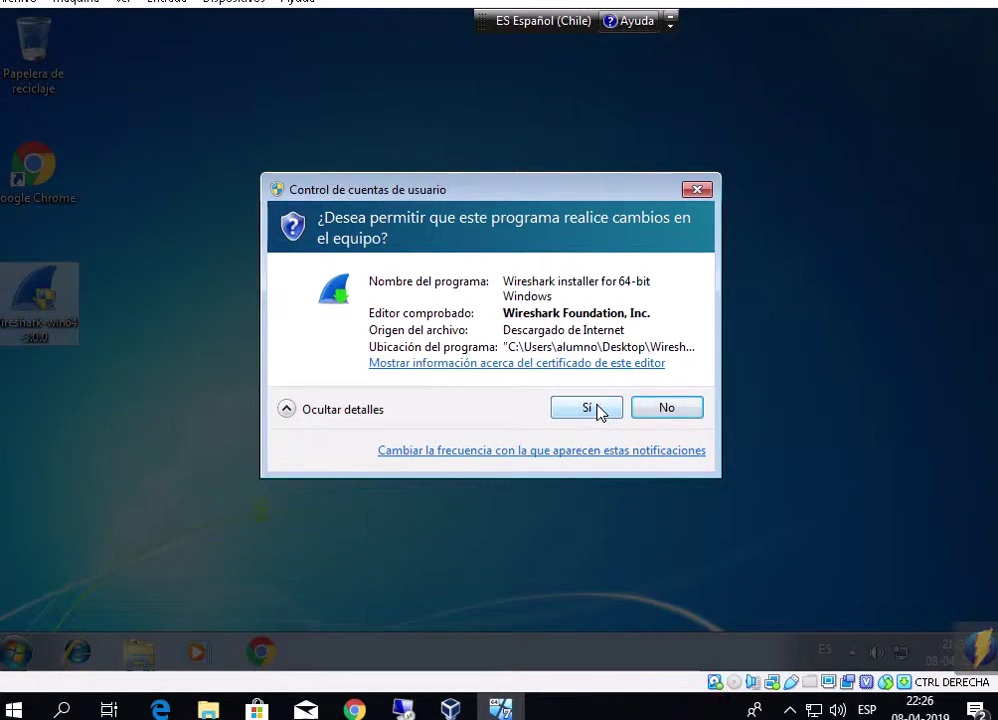
{"action": "left_click", "coordinate": [588, 408]}
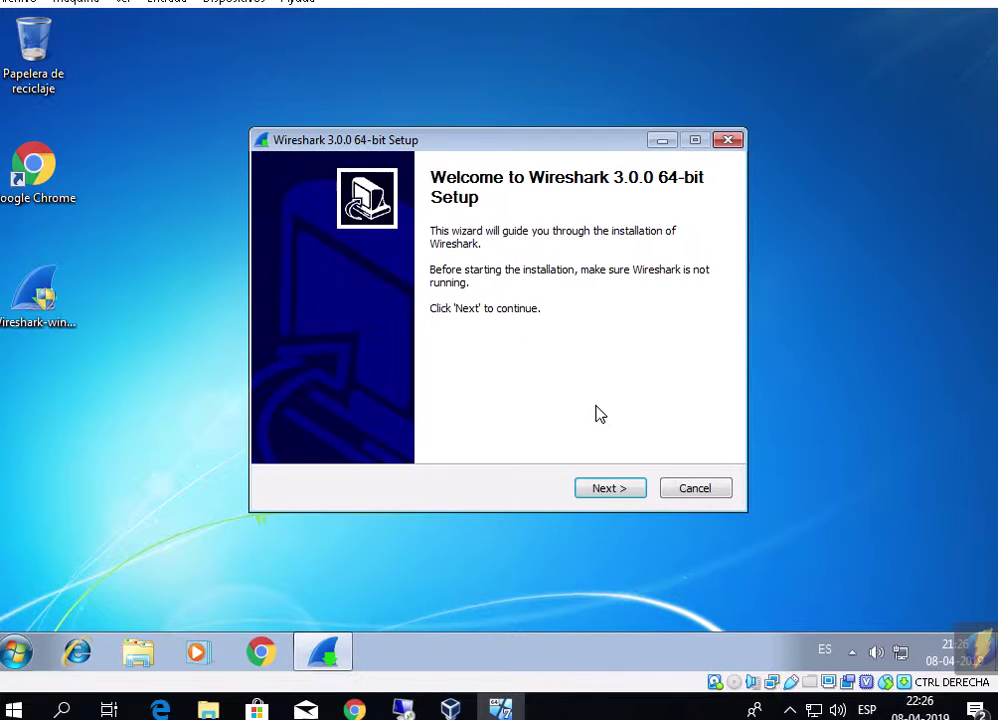
Step: Accept the Wireshark 3.0.0 license, keep the default components and shortcuts, leave USBPcap unselected, and start the installation
{"action": "left_click", "coordinate": [618, 492]}
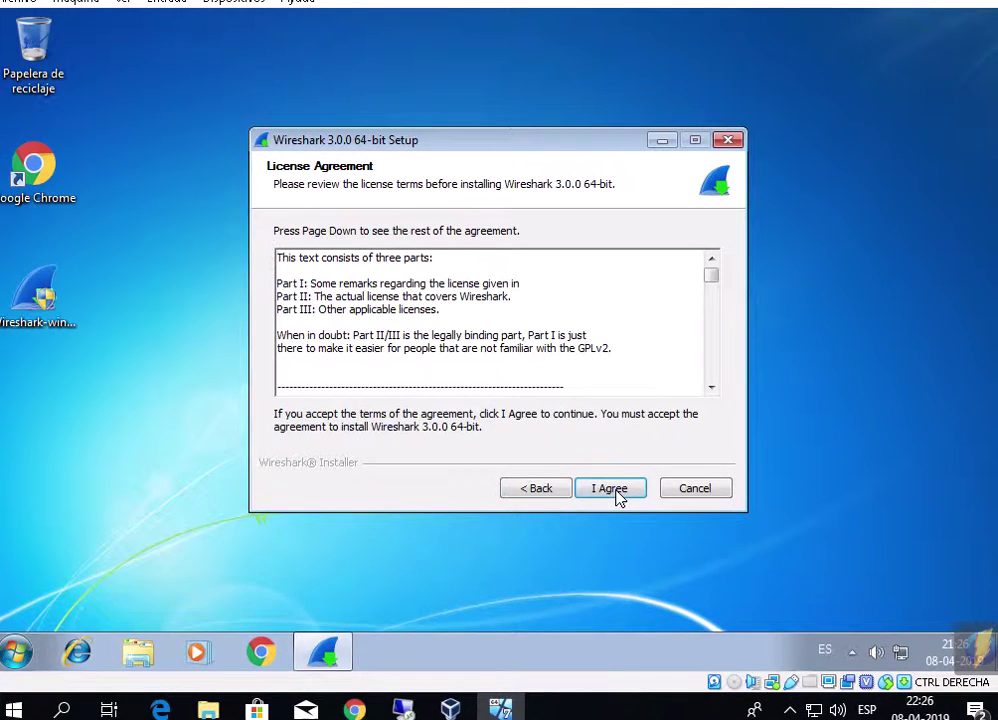
{"action": "left_click", "coordinate": [612, 490]}
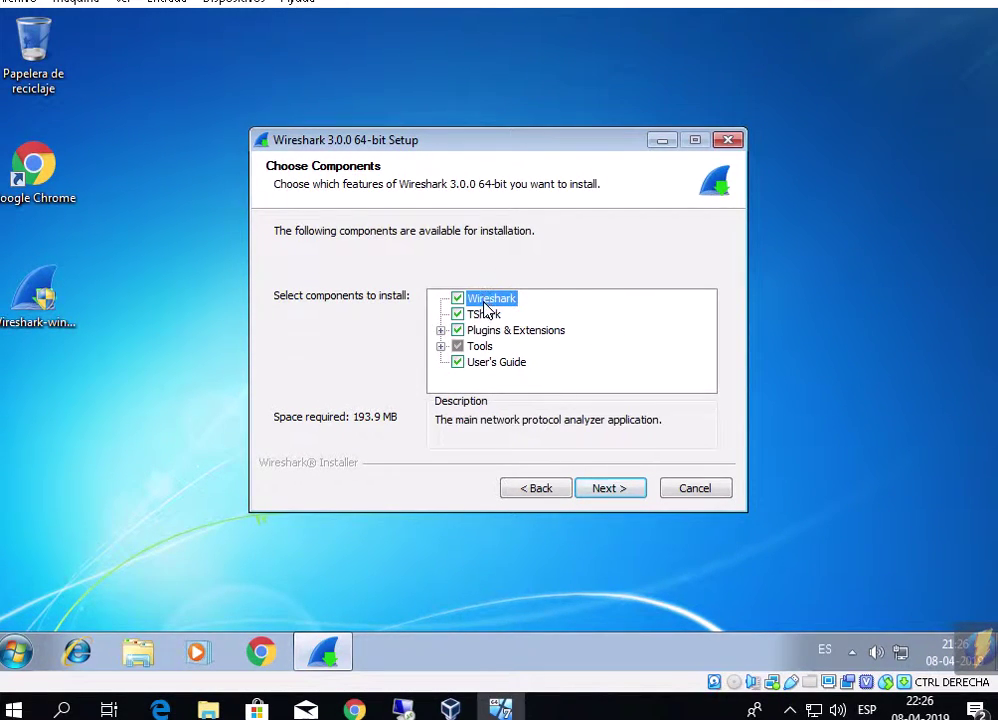
{"action": "left_click", "coordinate": [614, 488]}
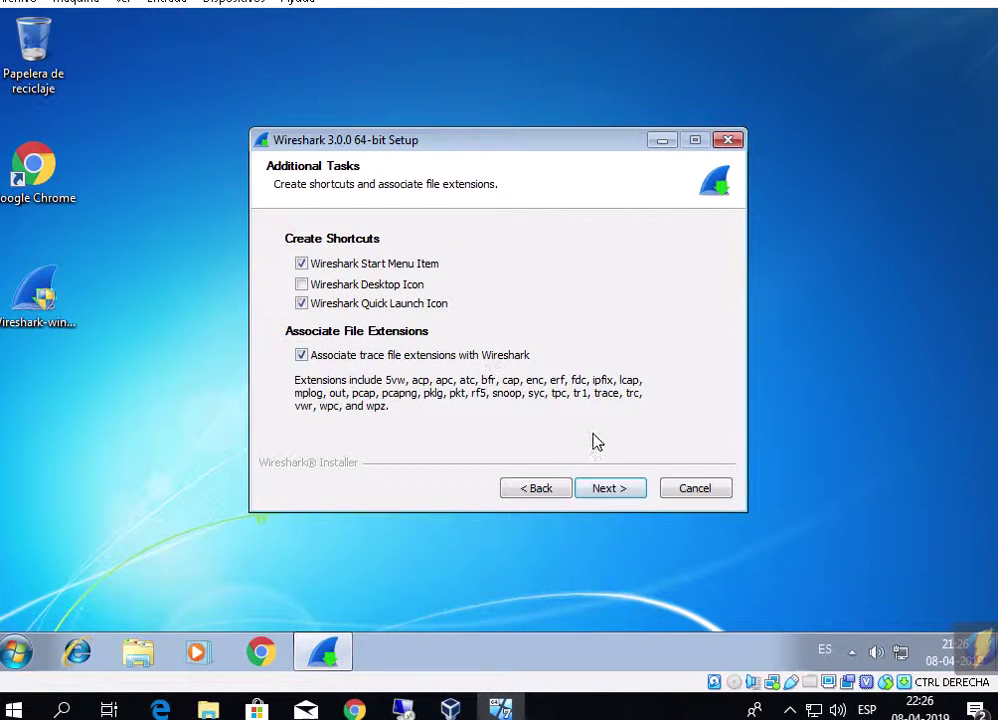
{"action": "left_click", "coordinate": [614, 488]}
{"action": "left_click", "coordinate": [620, 493]}
{"action": "left_click", "coordinate": [620, 494]}
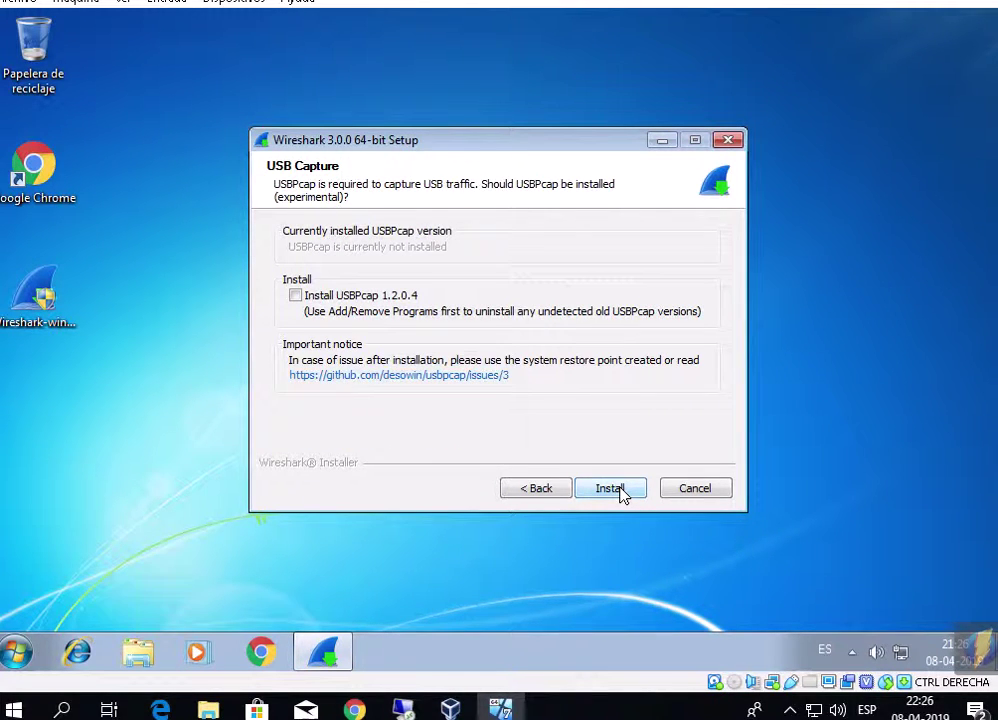
{"action": "left_click", "coordinate": [620, 493]}
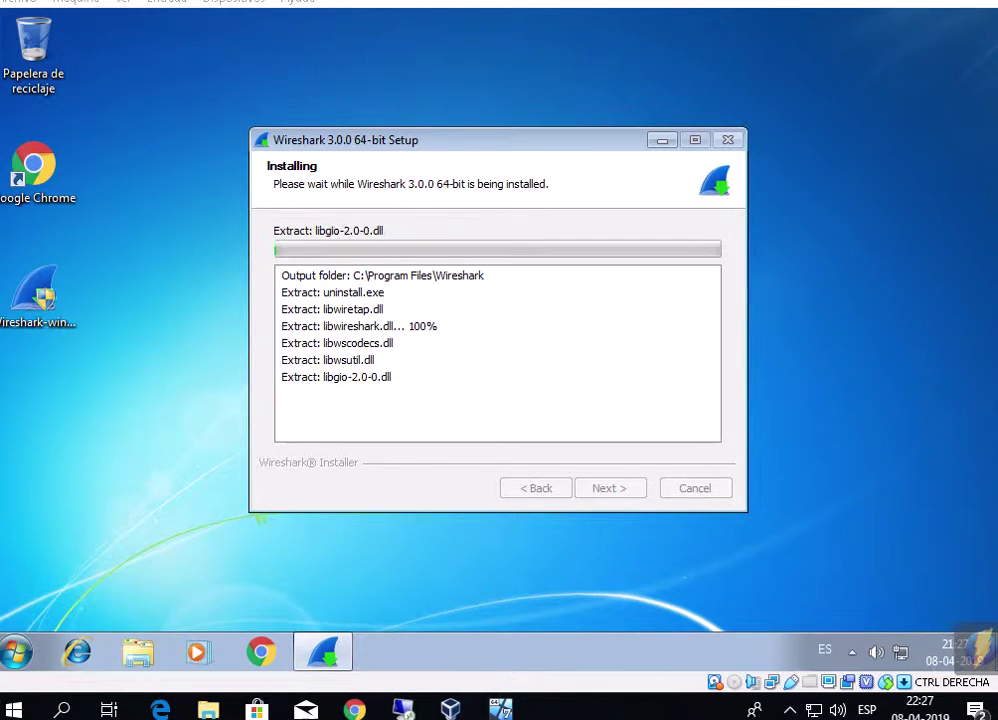
Step: Search the guest for update, open Windows Update to check its download status, and minimize the window
{"action": "left_click", "coordinate": [14, 653]}
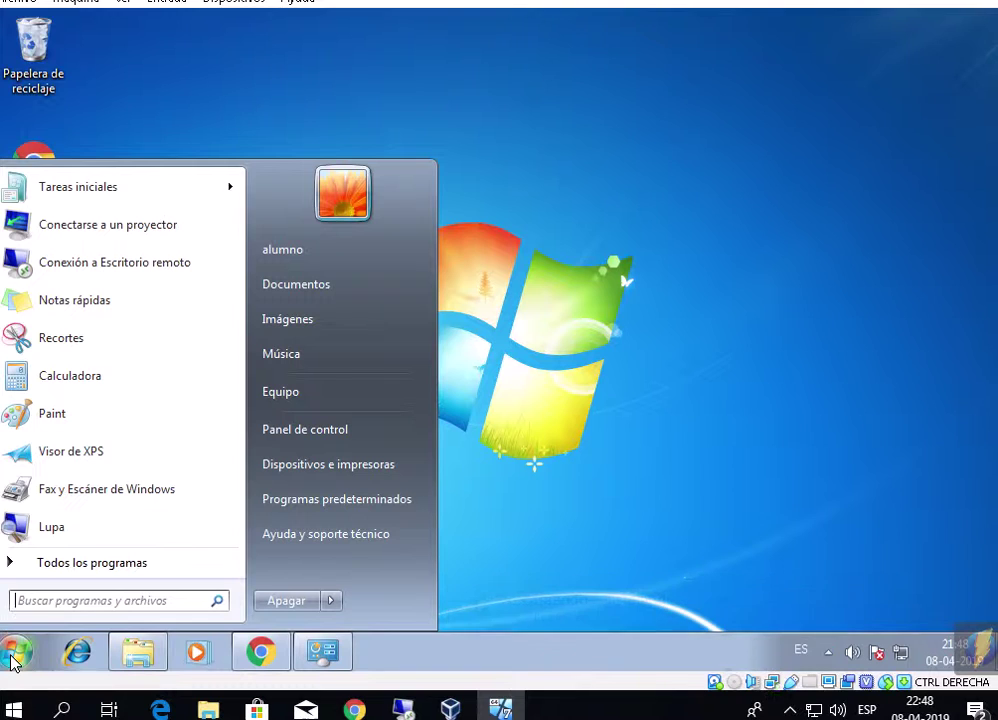
{"action": "left_click", "coordinate": [73, 602]}
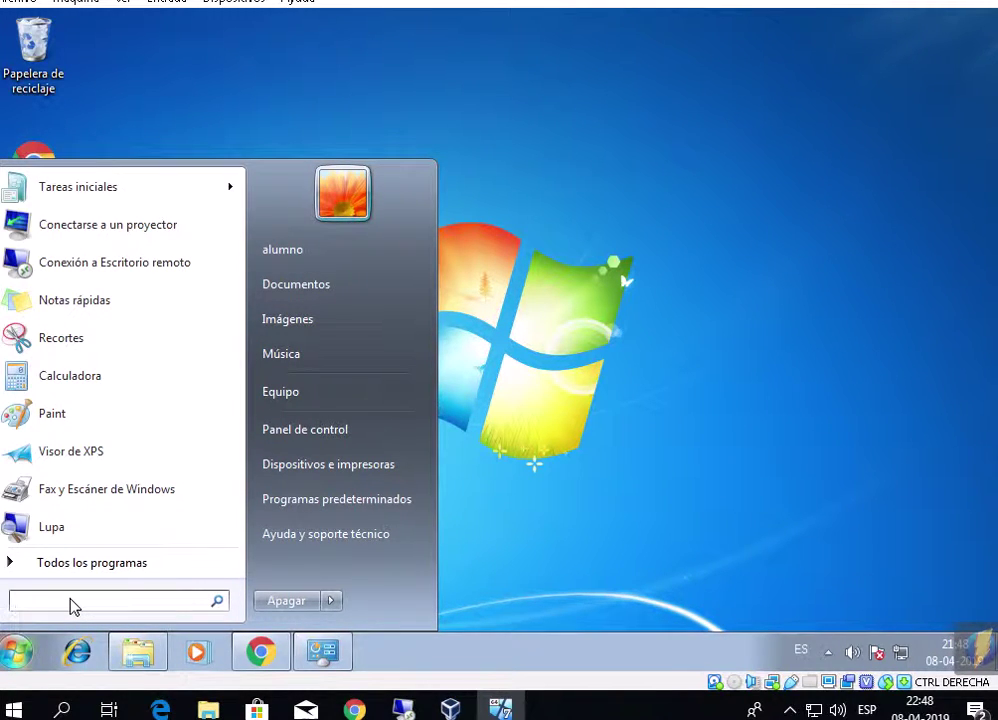
{"action": "type", "text": "uodate"}
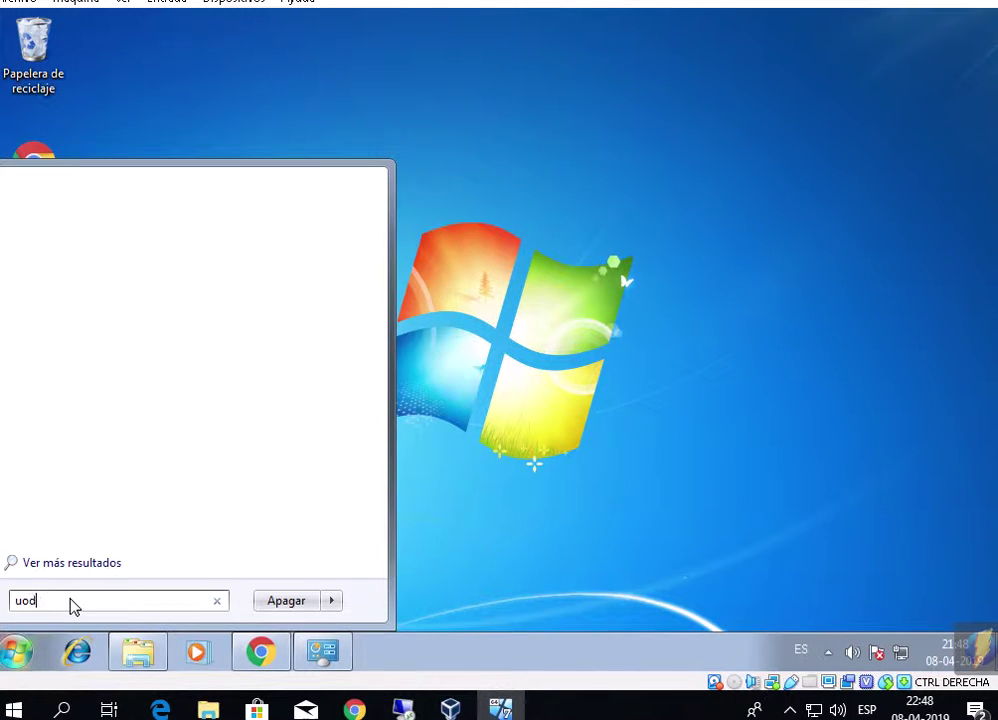
{"action": "key", "text": "BackSpace"}
{"action": "key", "text": "BackSpace"}
{"action": "key", "text": "BackSpace"}
{"action": "key", "text": "BackSpace"}
{"action": "key", "text": "BackSpace"}
{"action": "type", "text": "pdate"}
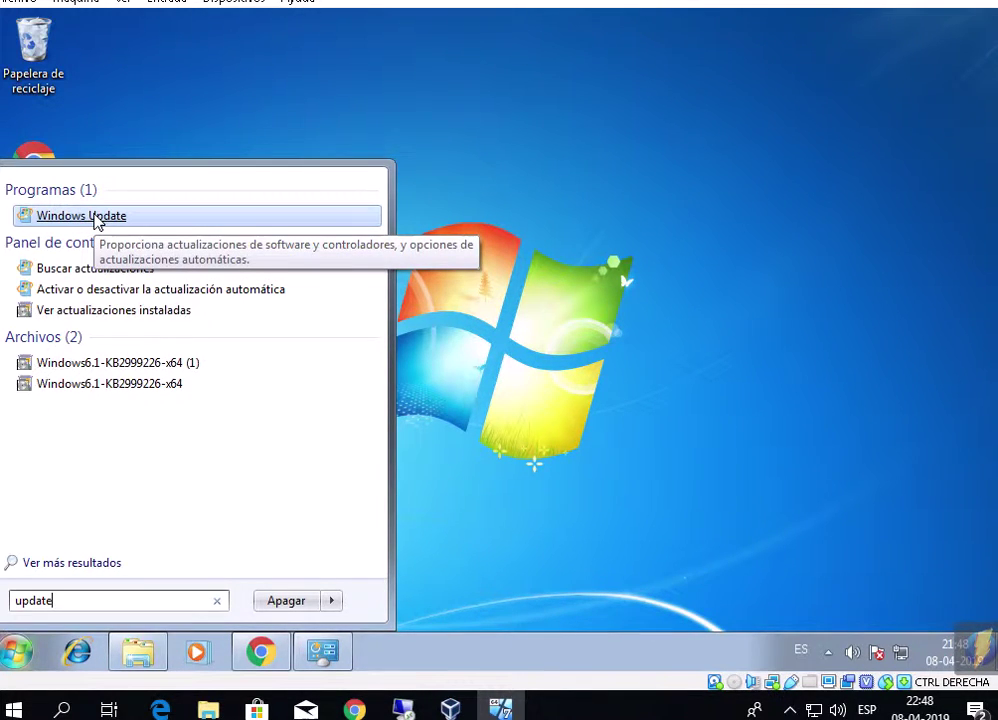
{"action": "left_click", "coordinate": [97, 216]}
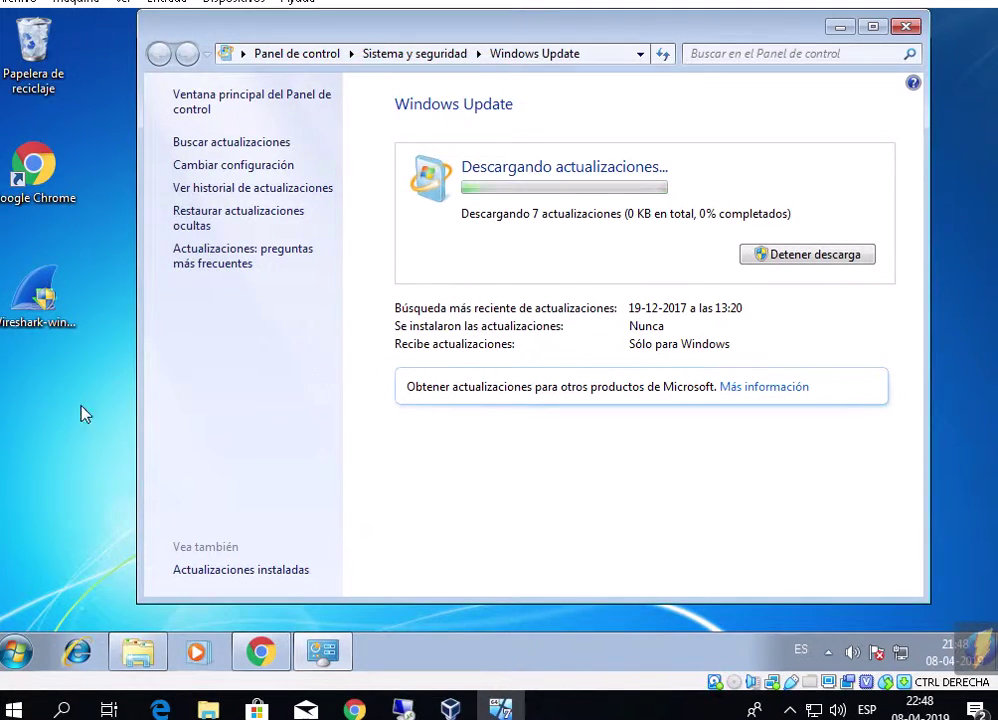
{"action": "left_click", "coordinate": [91, 468]}
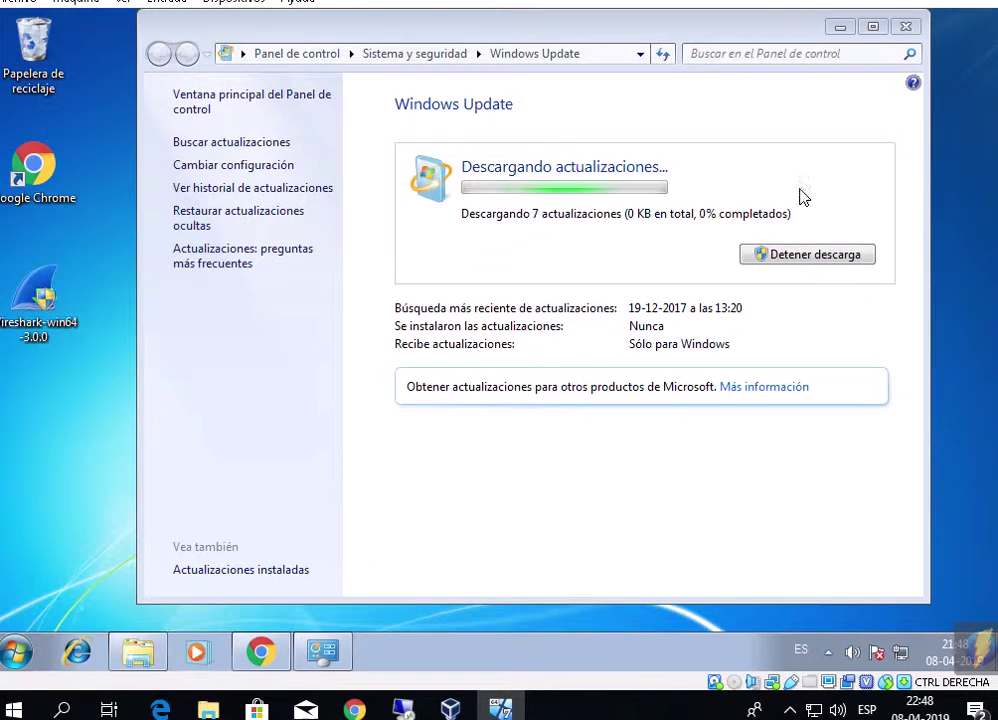
{"action": "left_click", "coordinate": [838, 27]}
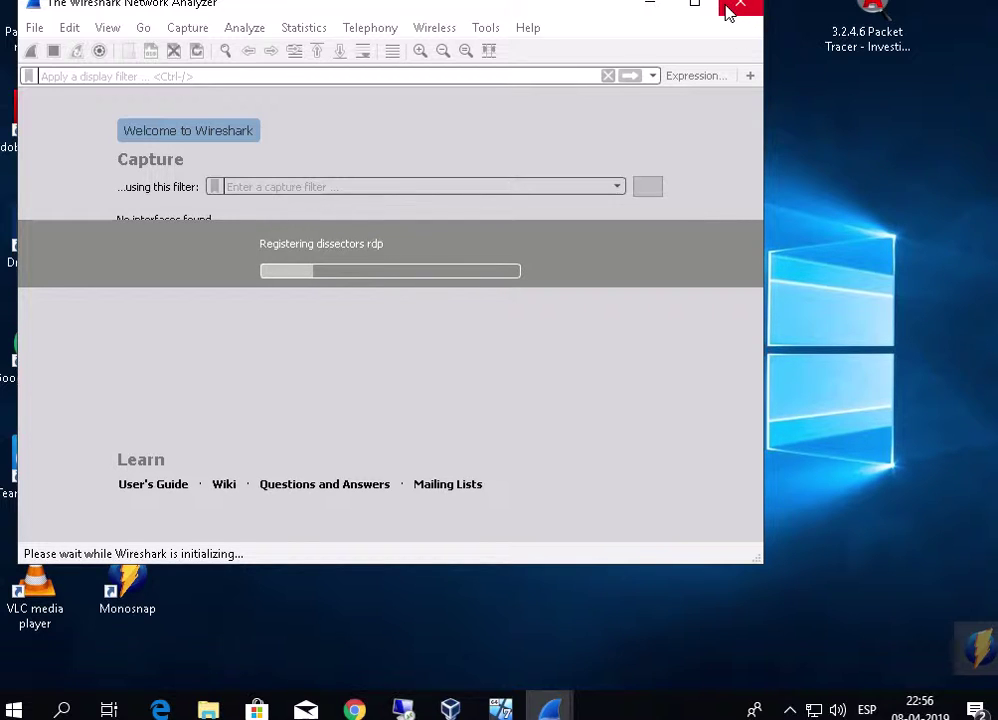
Step: Minimize Wireshark on the host, search the host's programs for wirse, and dismiss the search
{"action": "left_click", "coordinate": [650, 12]}
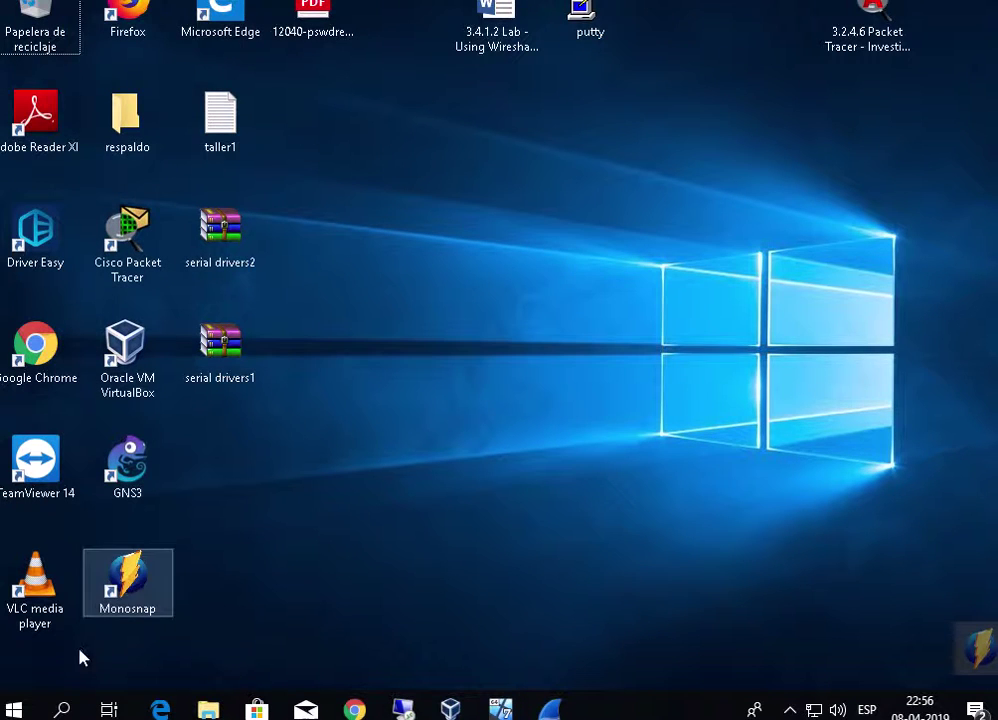
{"action": "key", "text": "super+s"}
{"action": "type", "text": "wirse"}
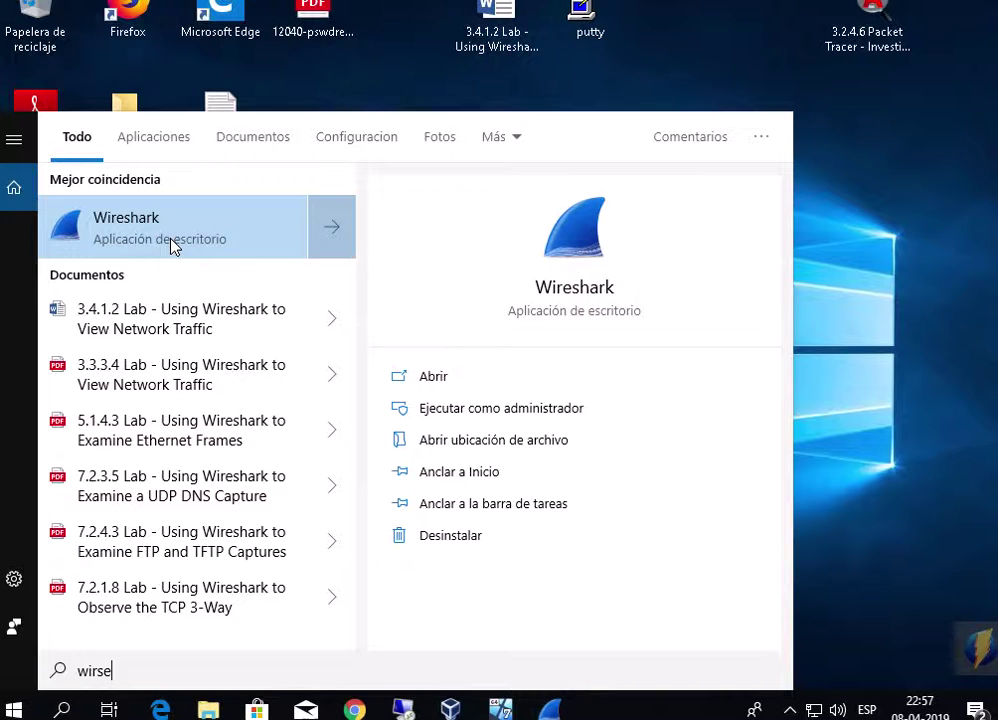
{"action": "left_click", "coordinate": [857, 192]}
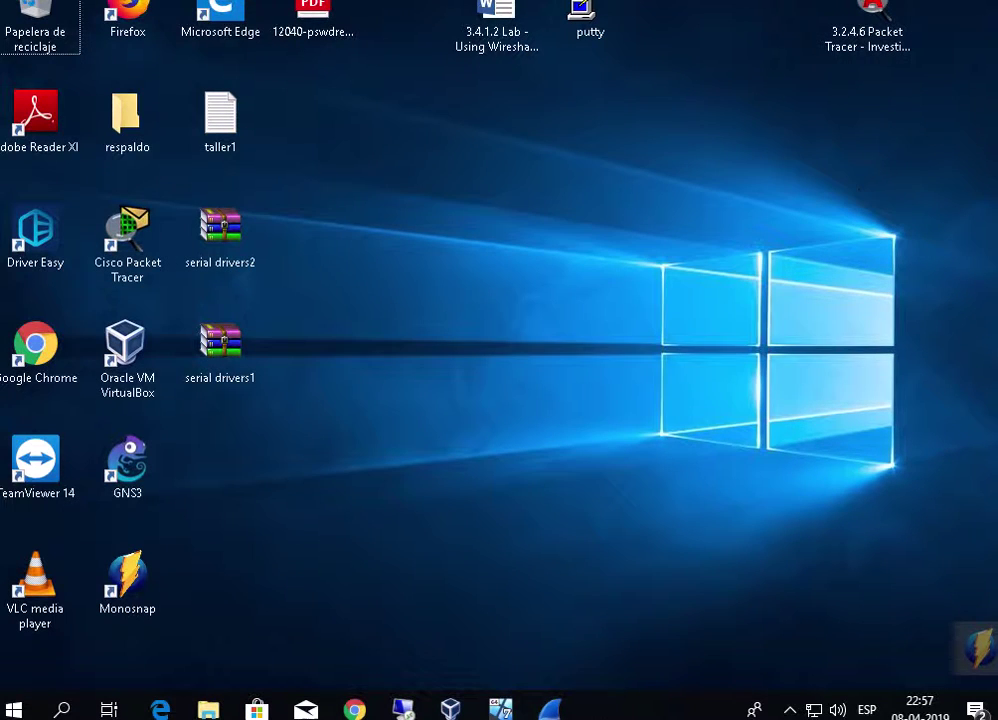
Step: Restore the Wireshark window on the host and move it so its title bar and capture interfaces are fully on screen
{"action": "mouse_move", "coordinate": [550, 708]}
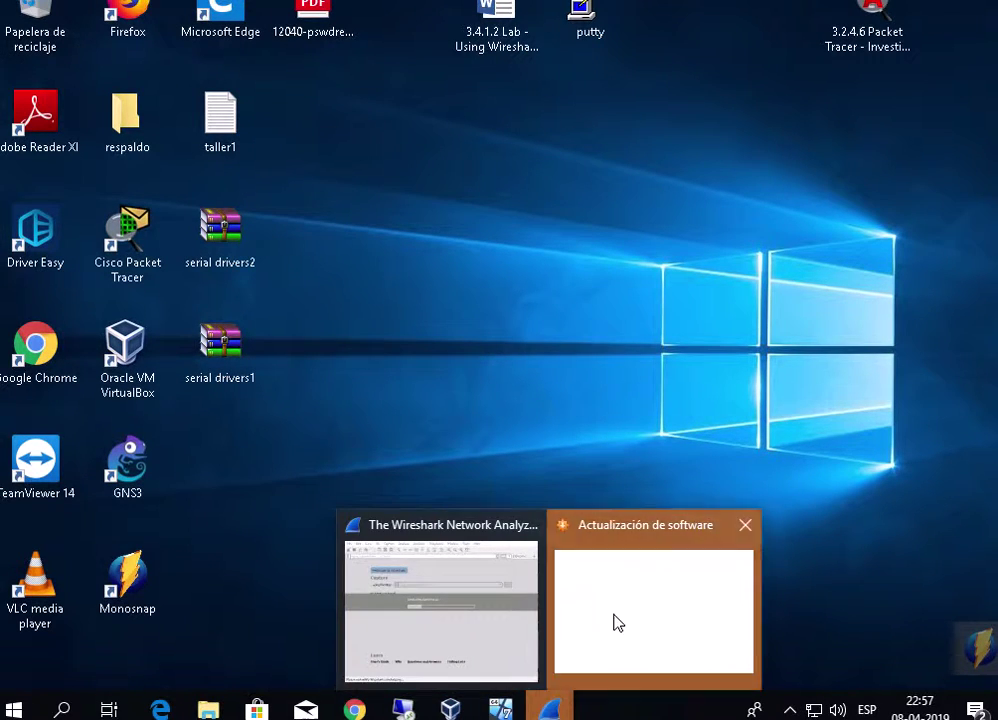
{"action": "left_click", "coordinate": [510, 624]}
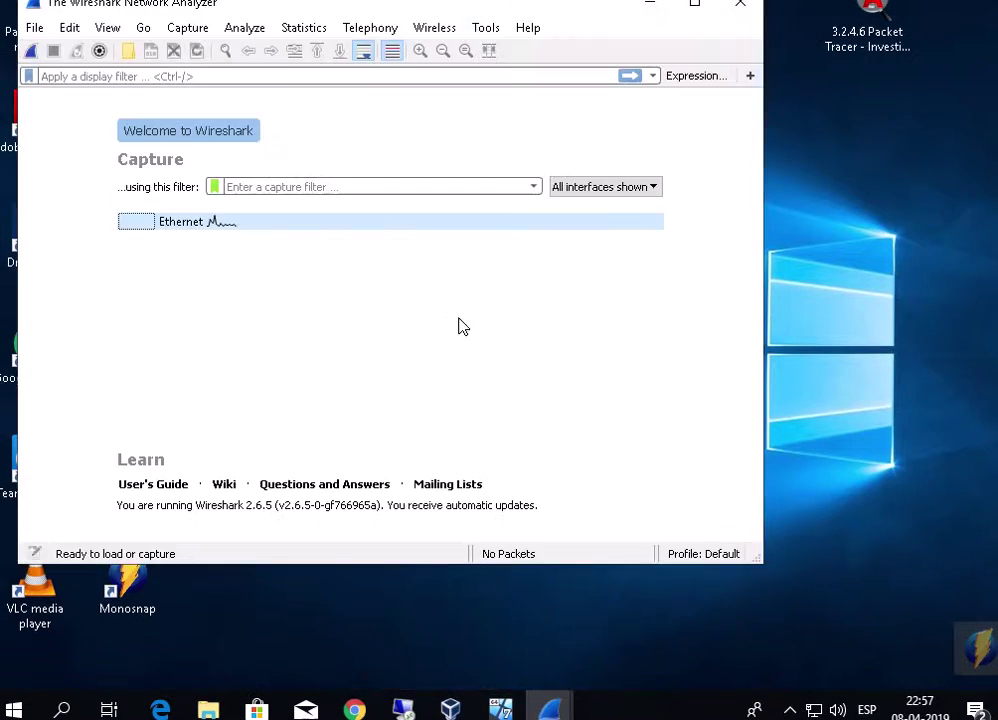
{"action": "left_click_drag", "start_coordinate": [597, 20], "coordinate": [641, 130]}
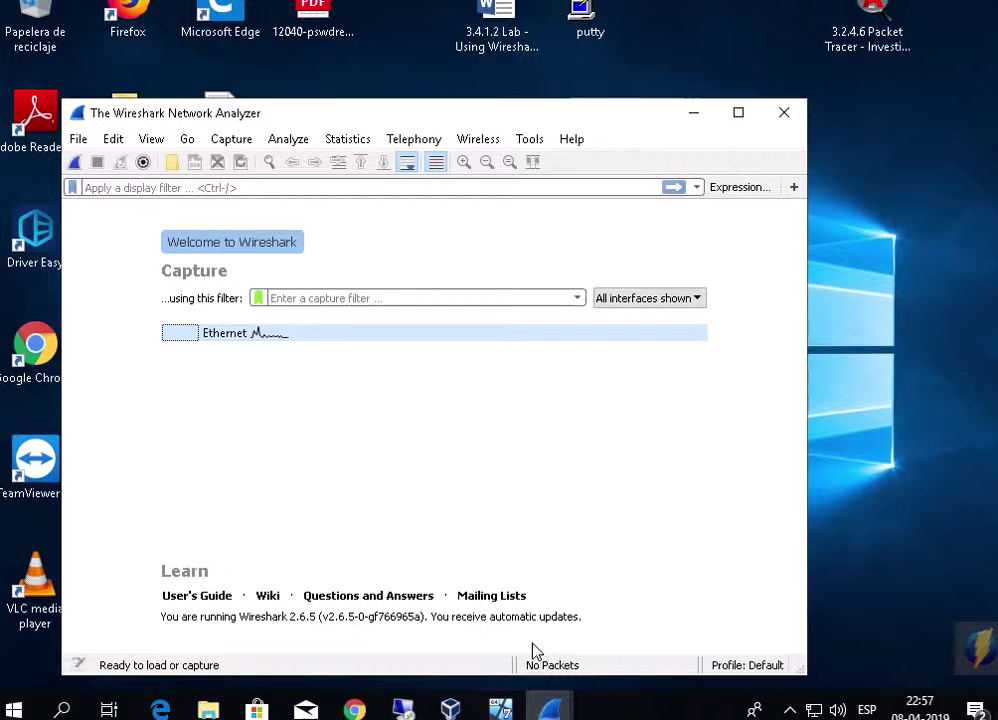
Step: Return to the guest virtual machine and acknowledge the Visual C++ Redistributable error in the Wireshark setup
{"action": "left_click", "coordinate": [503, 710]}
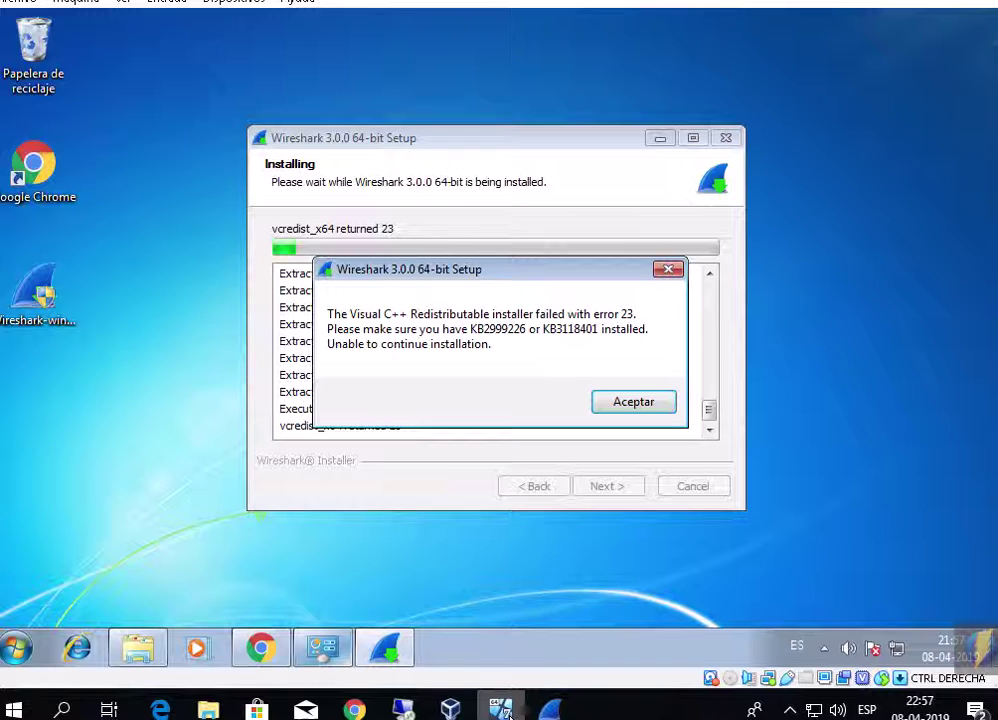
{"action": "left_click", "coordinate": [633, 400]}
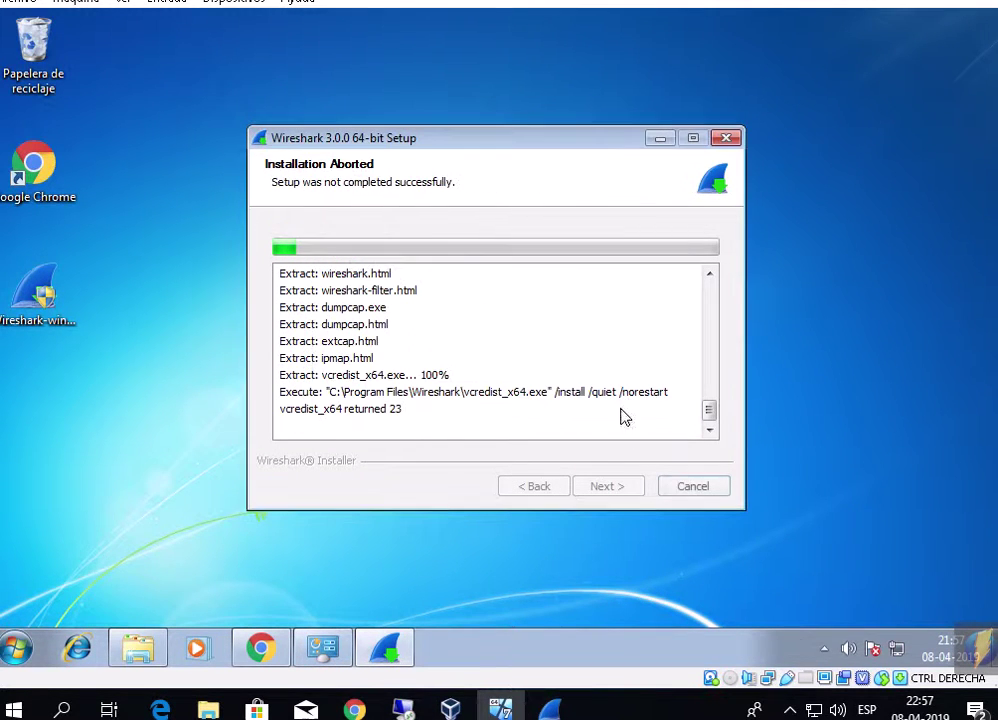
Step: Minimize the guest virtual machine, bring the host's Wireshark window to the front, and reposition it on the desktop
{"action": "left_click", "coordinate": [499, 709]}
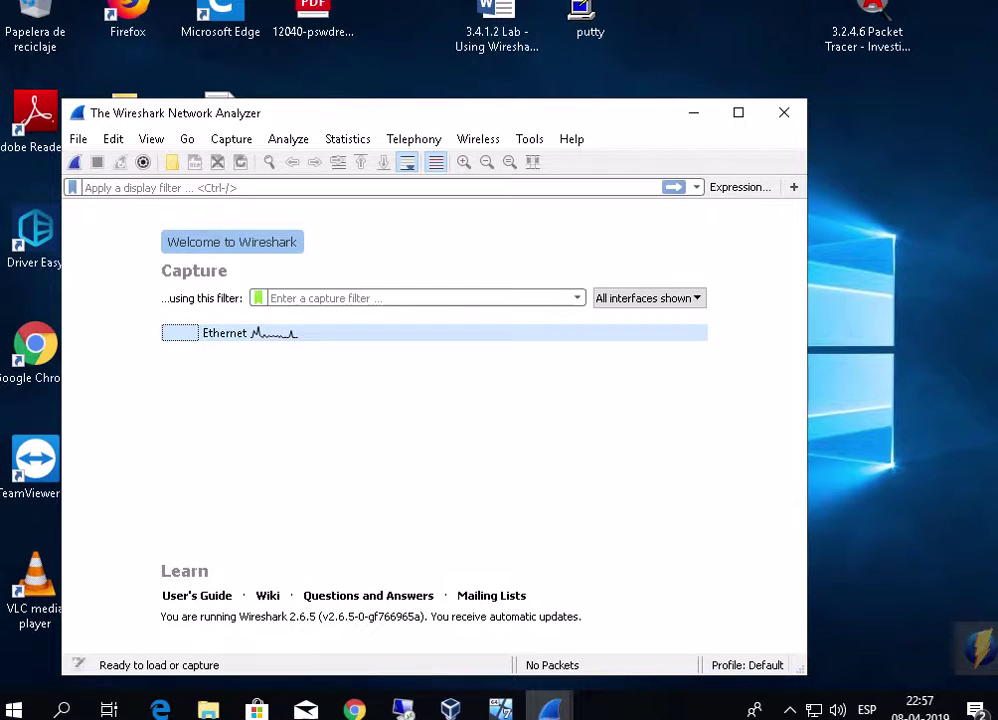
{"action": "left_click", "coordinate": [931, 60]}
{"action": "left_click", "coordinate": [501, 709]}
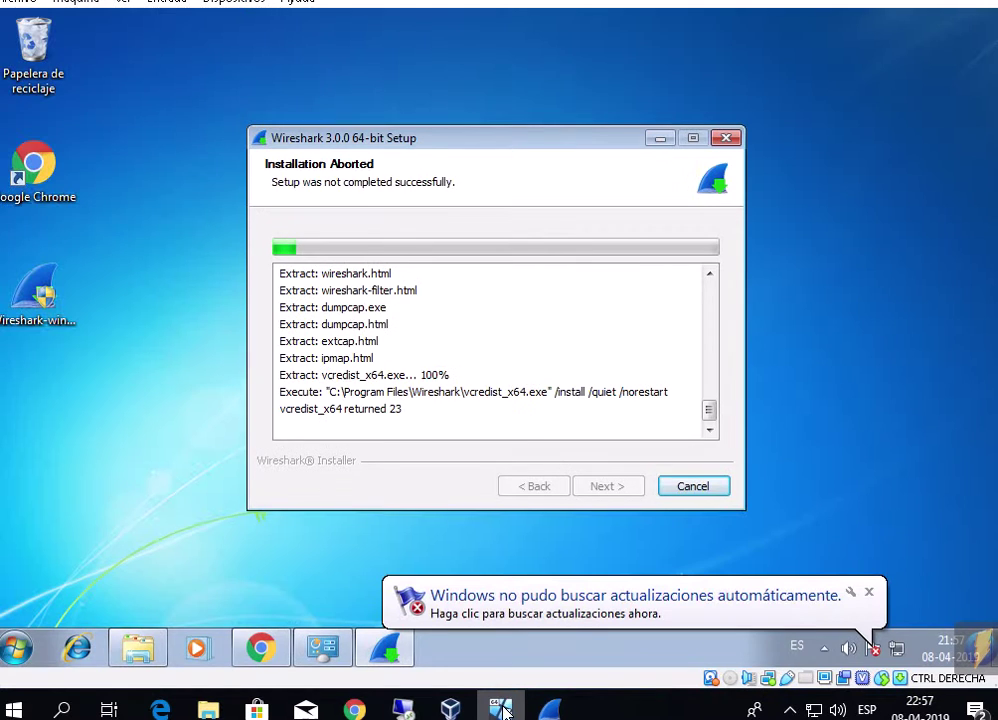
{"action": "left_click", "coordinate": [501, 709]}
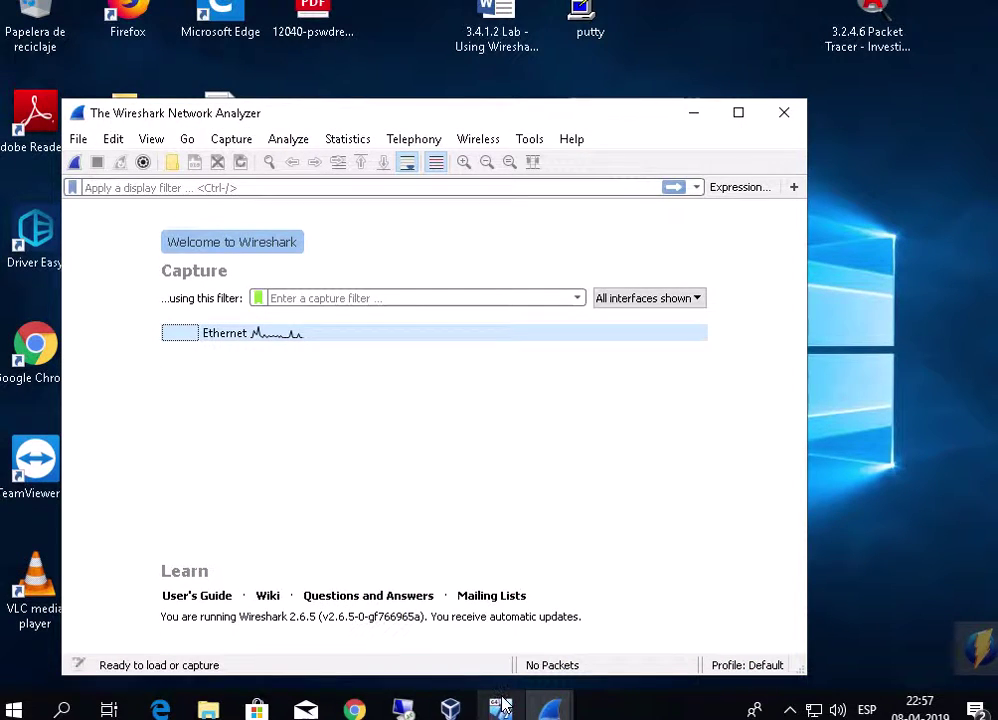
{"action": "left_click", "coordinate": [553, 709]}
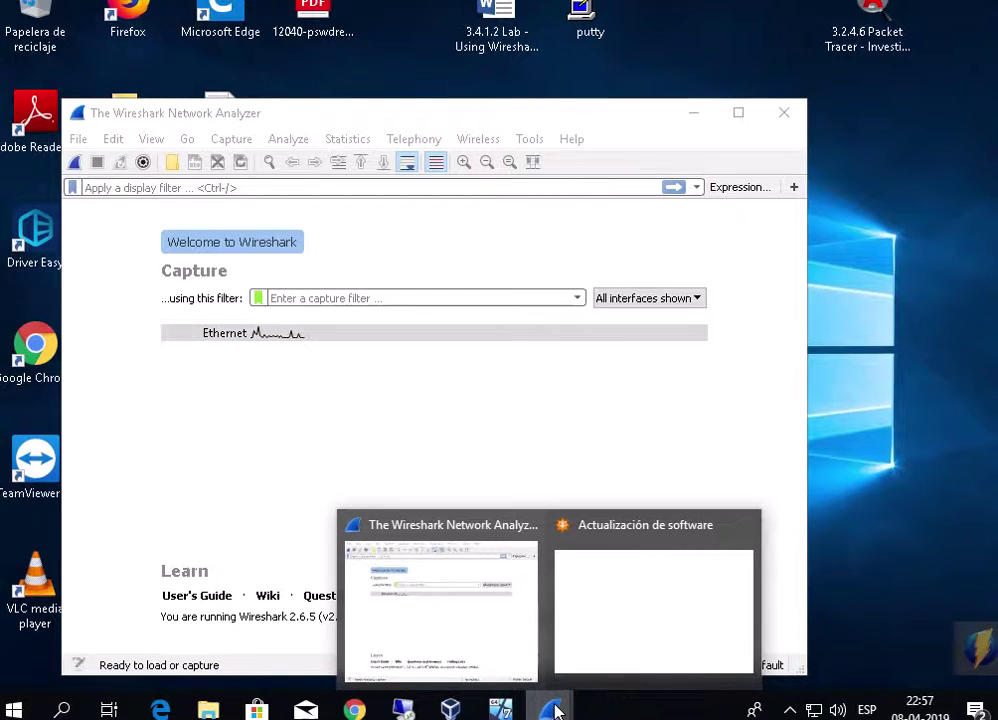
{"action": "left_click", "coordinate": [682, 528]}
{"action": "left_click", "coordinate": [549, 709]}
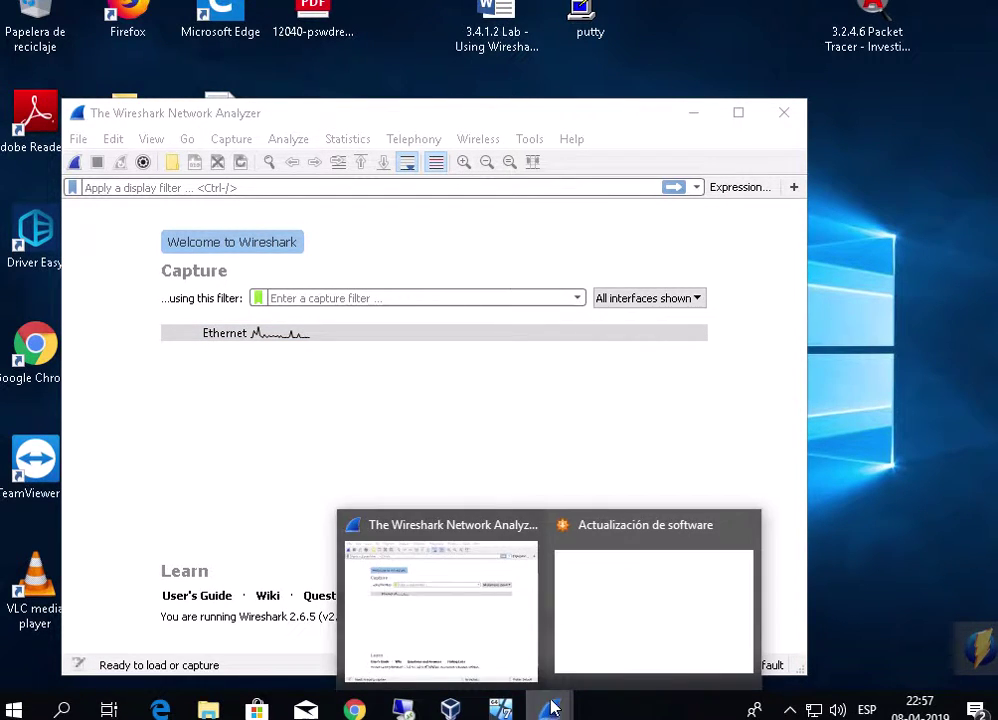
{"action": "left_click", "coordinate": [468, 642]}
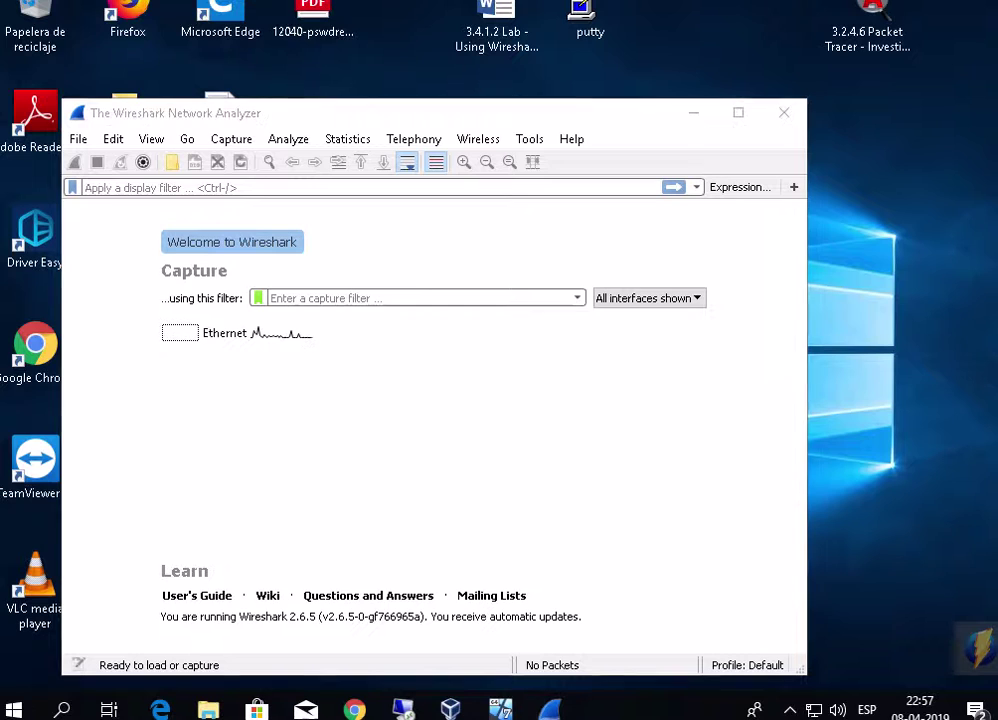
{"action": "left_click_drag", "start_coordinate": [312, 105], "coordinate": [355, 85]}
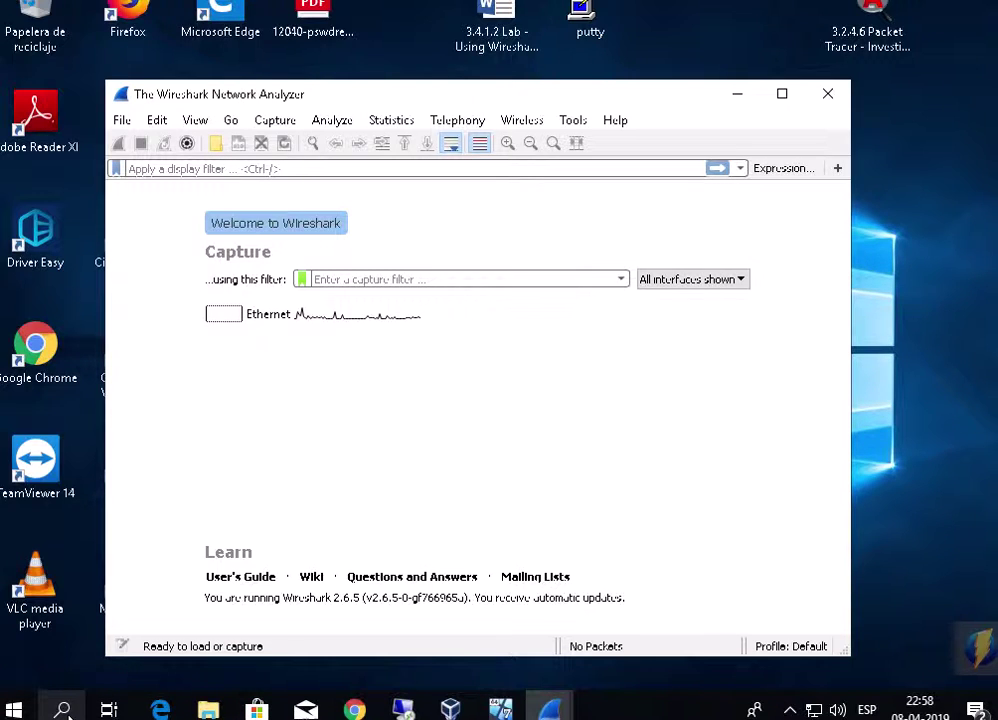
Step: Open the host's Windows Defender Firewall settings, accept them with the firewall deactivated for domain, private and public networks, and close the window
{"action": "left_click", "coordinate": [62, 710]}
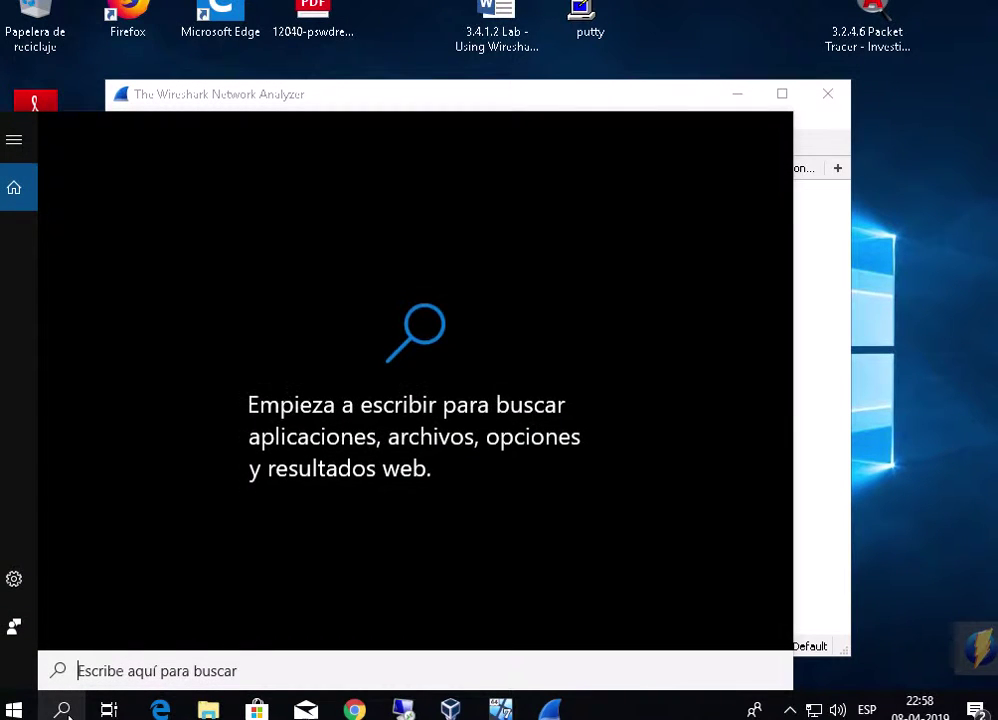
{"action": "type", "text": "panel"}
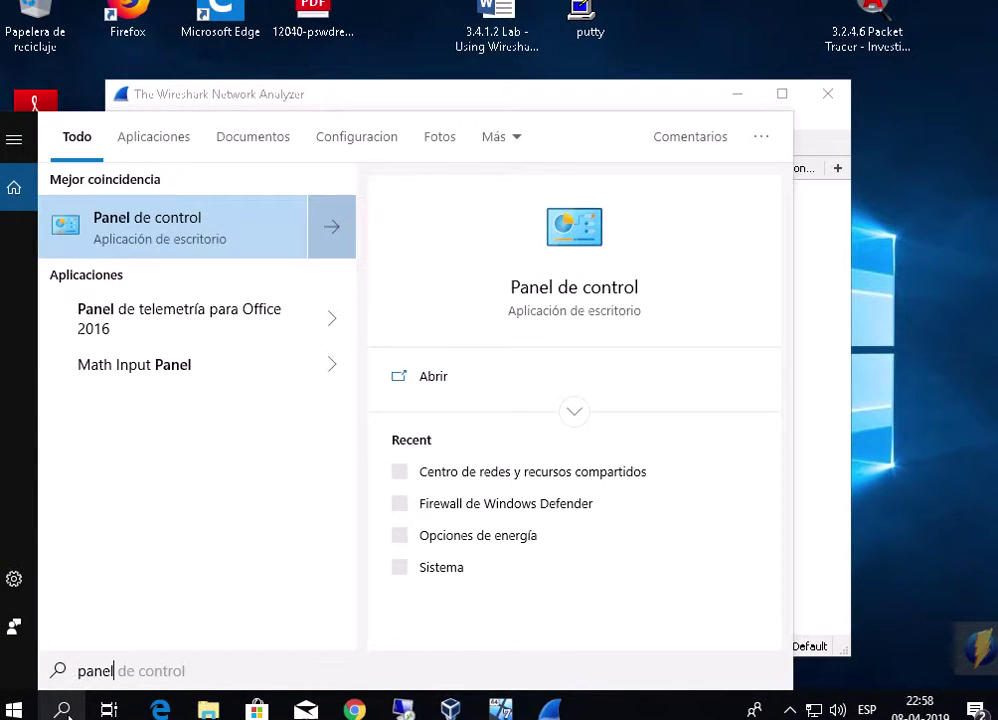
{"action": "left_click", "coordinate": [150, 238]}
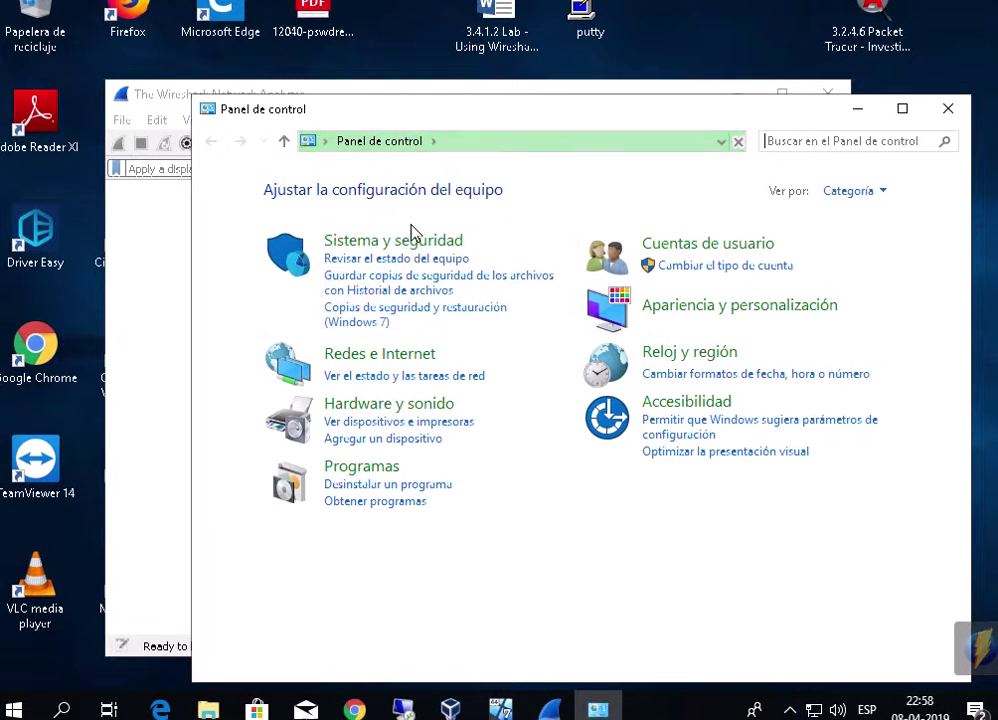
{"action": "left_click", "coordinate": [414, 246]}
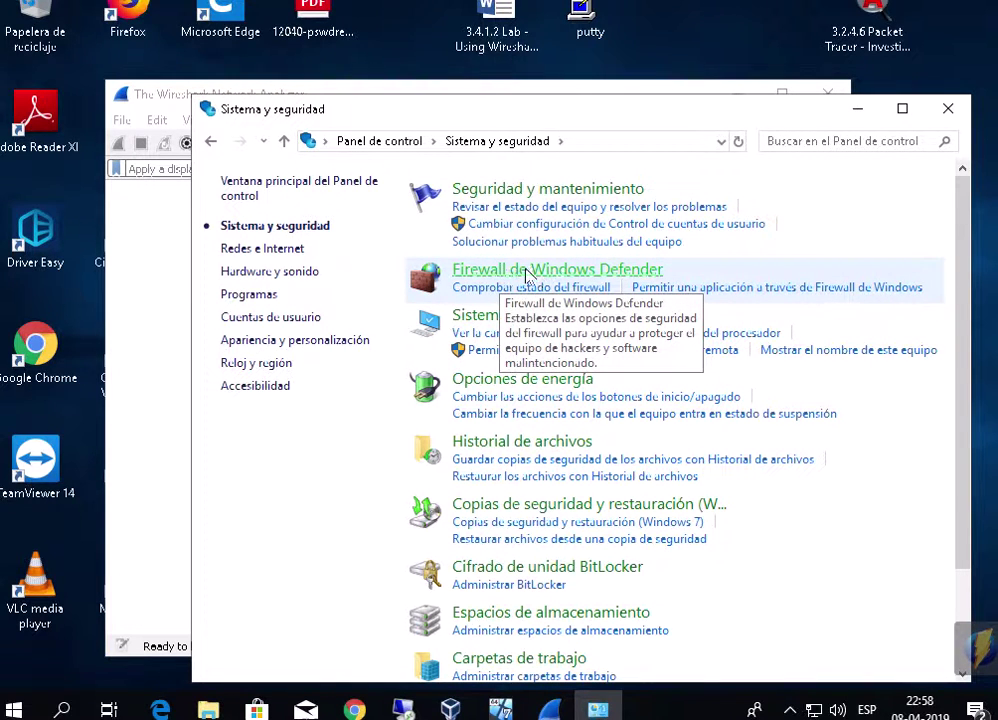
{"action": "left_click", "coordinate": [641, 276]}
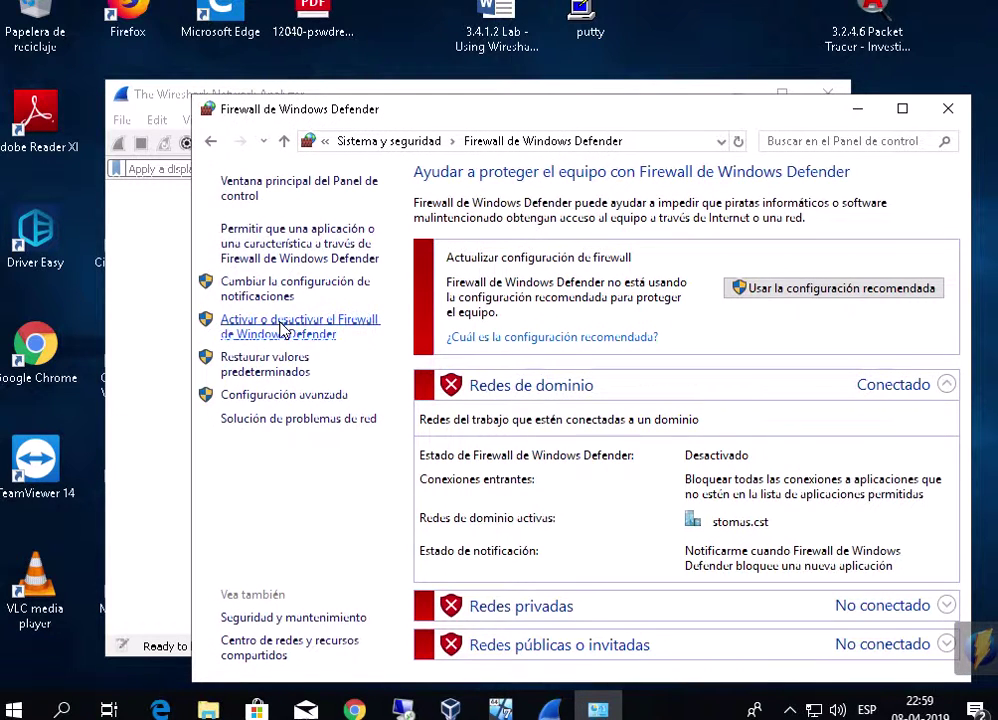
{"action": "left_click", "coordinate": [283, 330]}
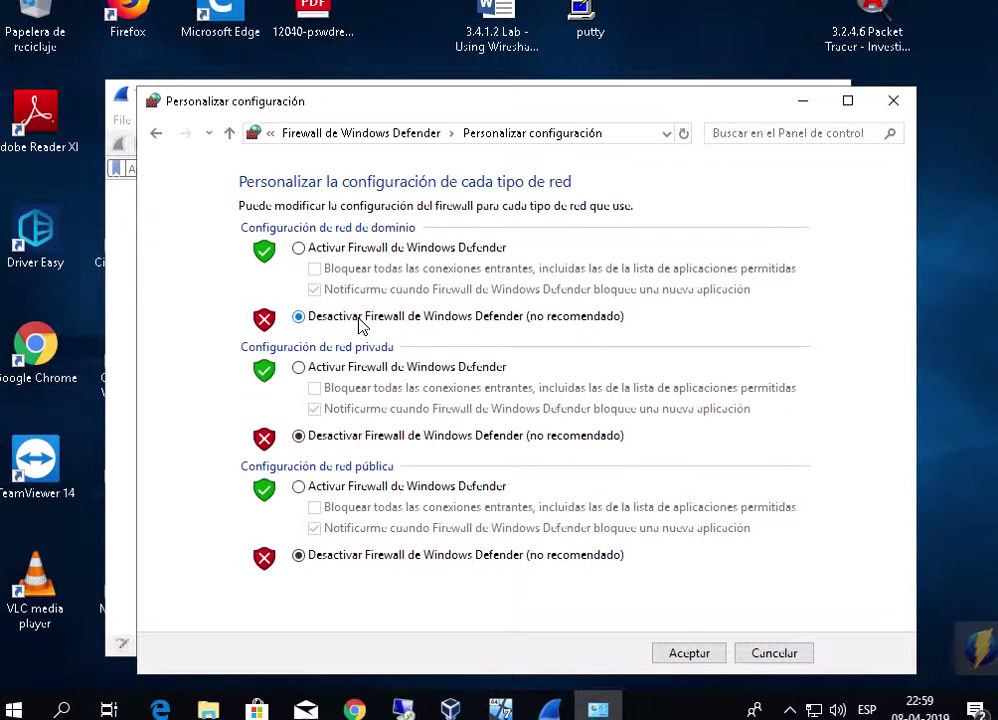
{"action": "left_click", "coordinate": [689, 653]}
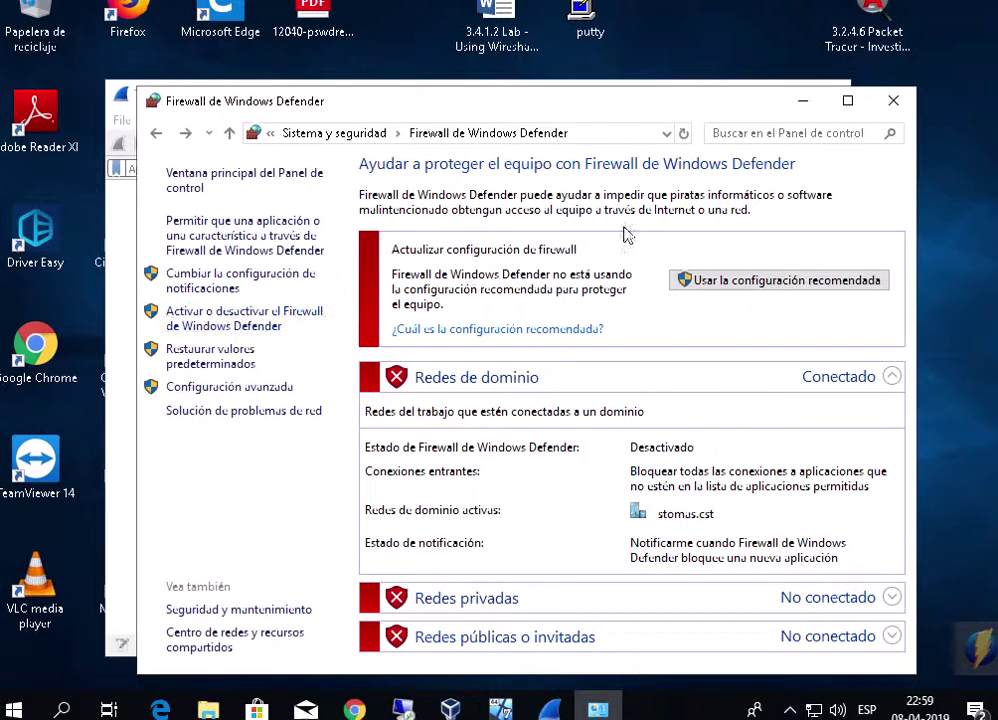
{"action": "left_click", "coordinate": [893, 100]}
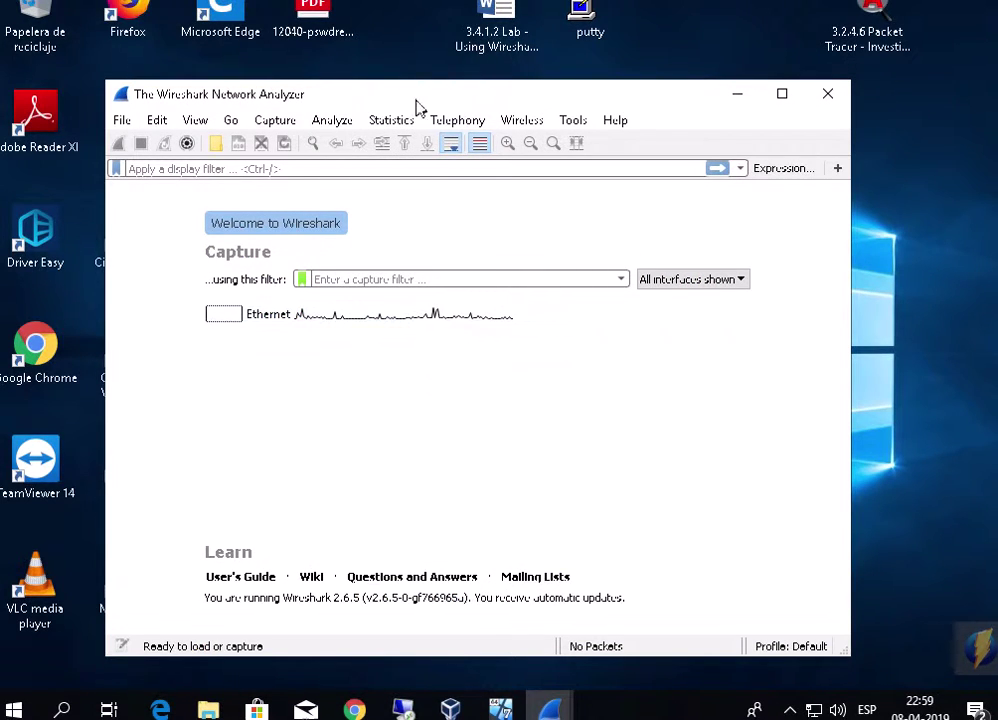
Step: Shift the Wireshark window lower, close the host's Google Chrome window, and launch Firefox from the desktop
{"action": "left_click_drag", "start_coordinate": [418, 107], "coordinate": [436, 135]}
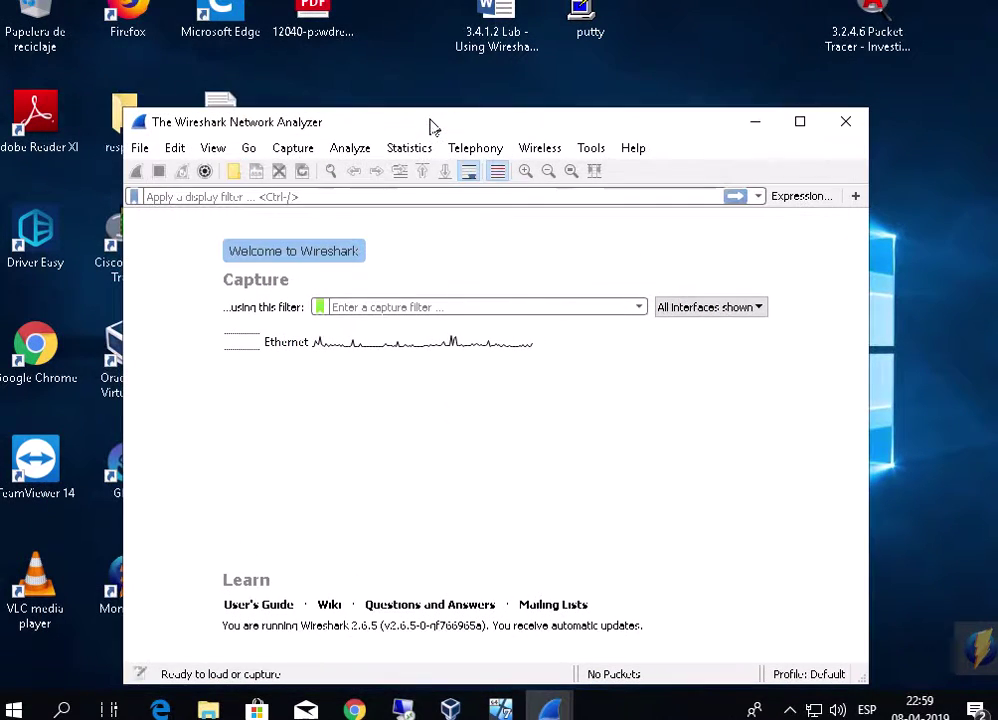
{"action": "left_click", "coordinate": [300, 155]}
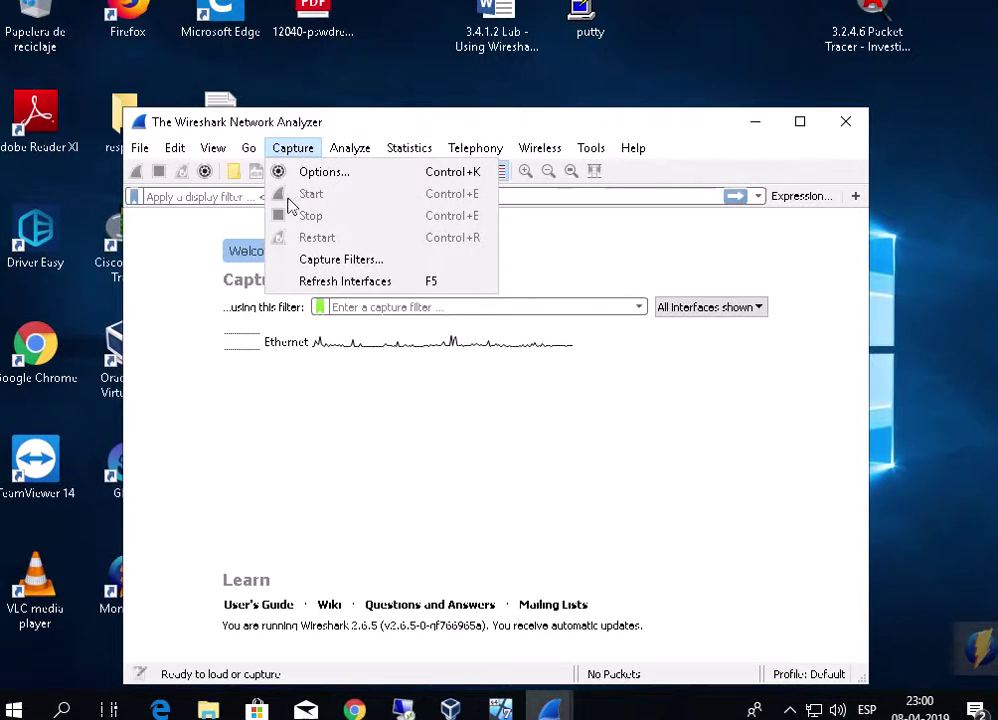
{"action": "mouse_move", "coordinate": [350, 148]}
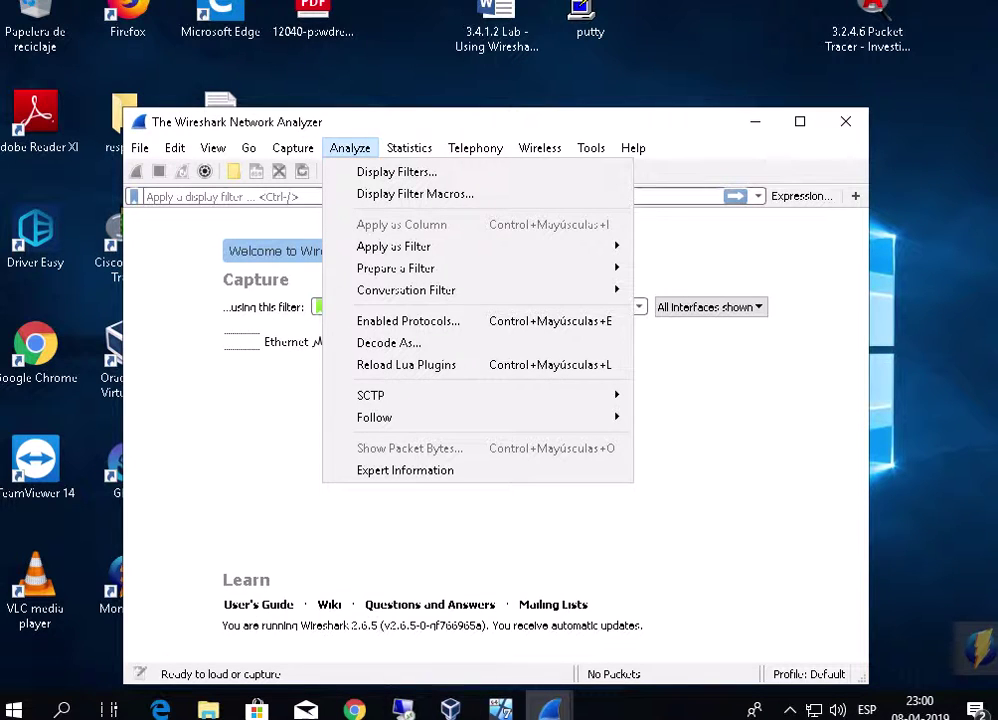
{"action": "right_click", "coordinate": [355, 708]}
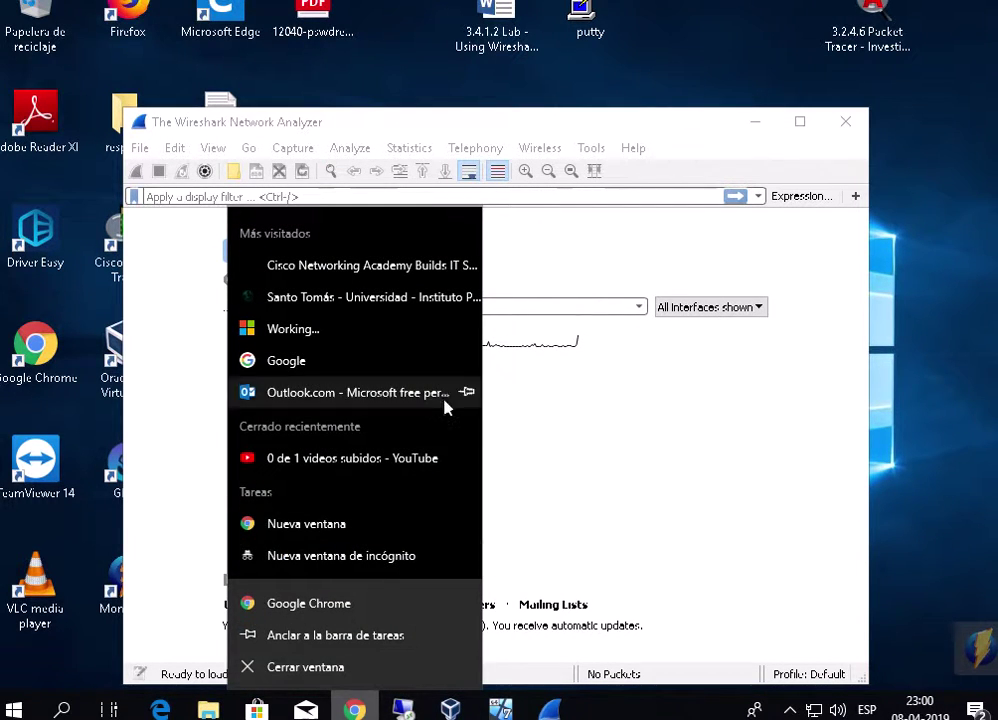
{"action": "left_click", "coordinate": [340, 668]}
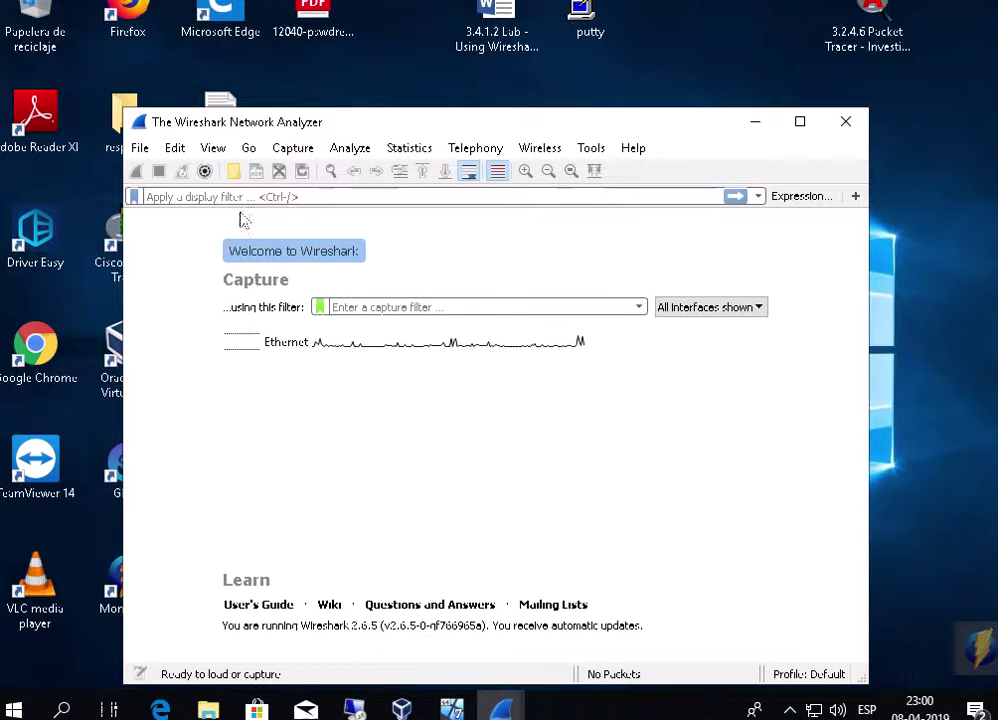
{"action": "double_click", "coordinate": [128, 15]}
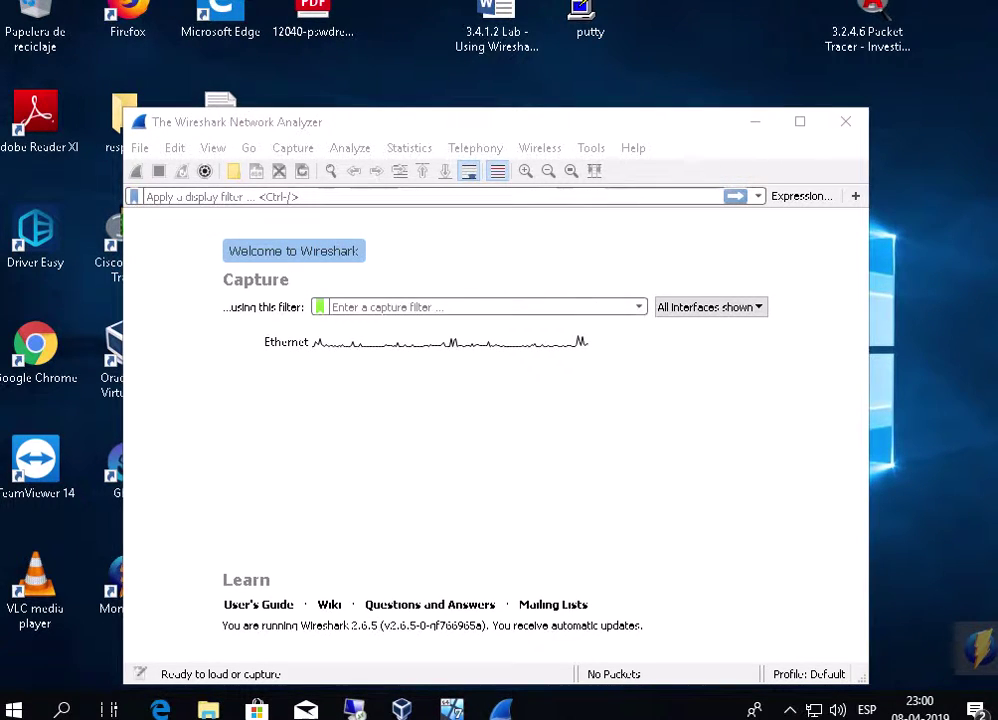
Step: Open Wireshark's capture options and expand the Ethernet interface to check its addresses, then collapse it
{"action": "left_click", "coordinate": [292, 148]}
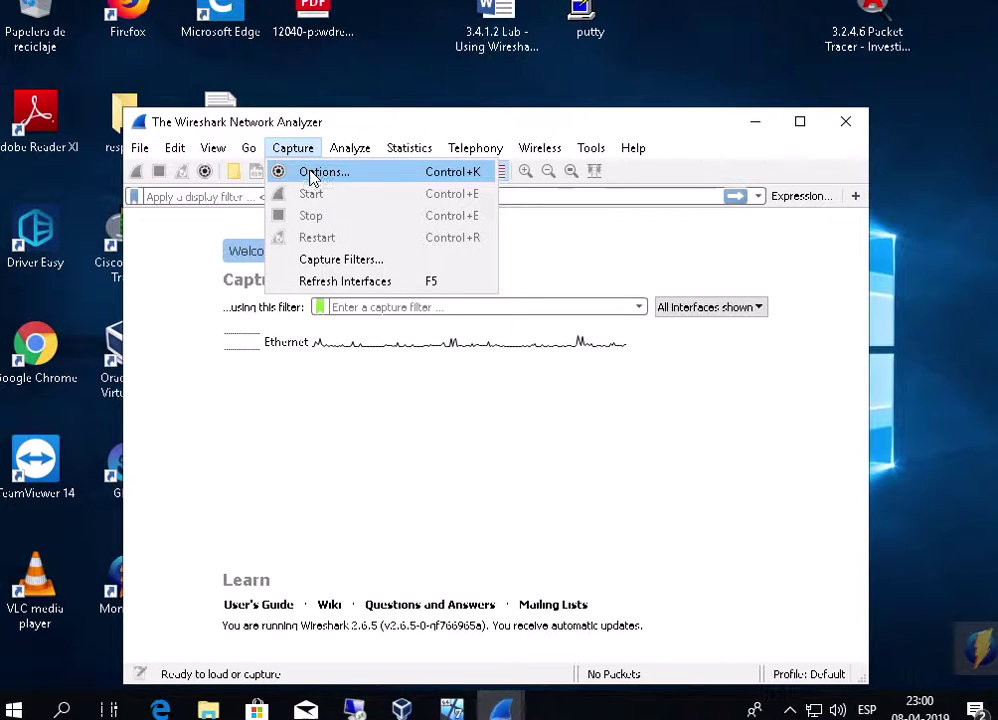
{"action": "left_click", "coordinate": [312, 174]}
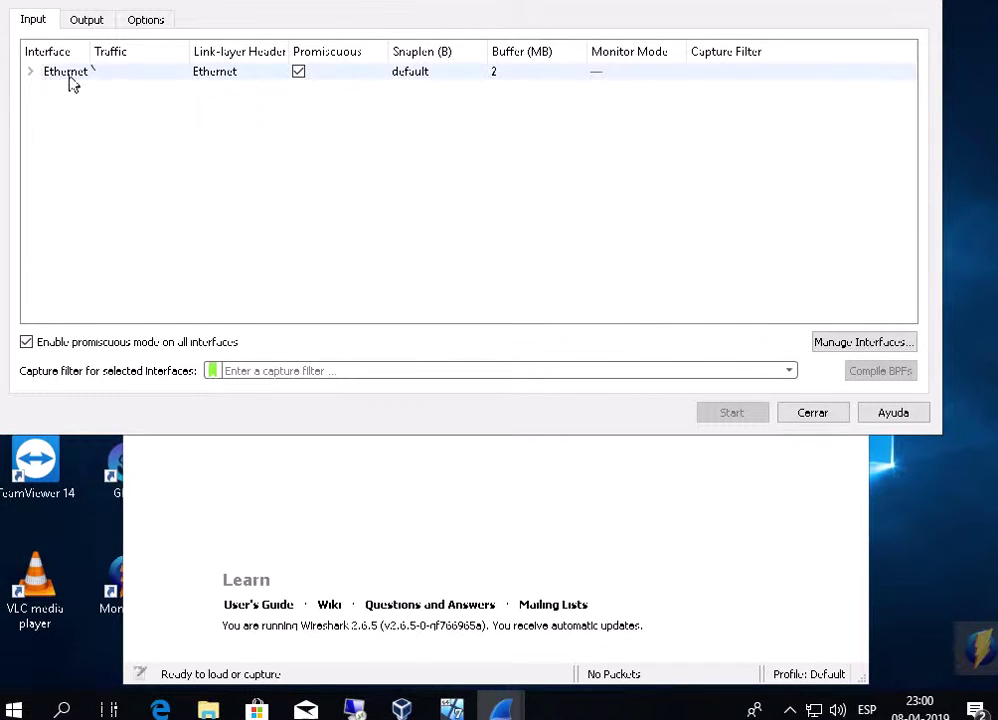
{"action": "left_click", "coordinate": [30, 72]}
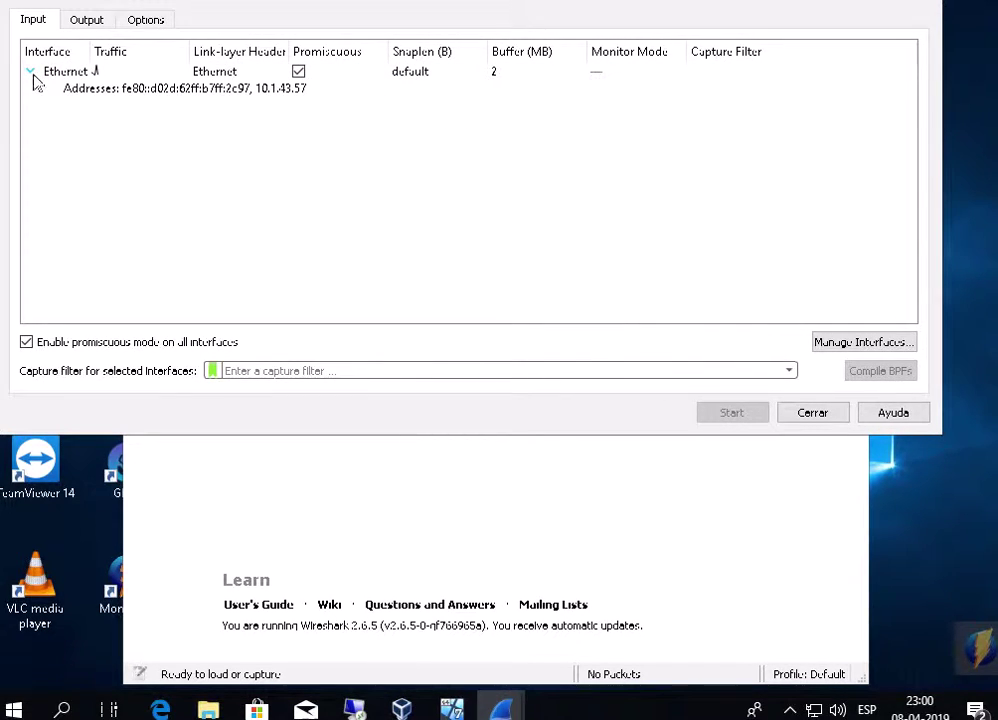
{"action": "left_click", "coordinate": [31, 72]}
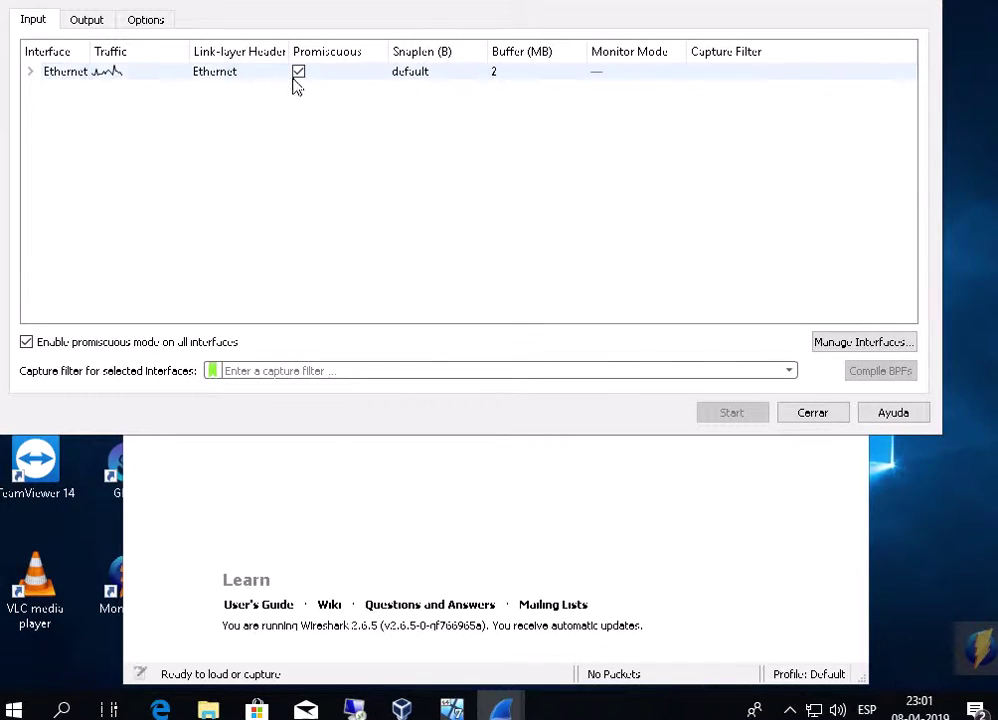
Step: Start a live capture on the Ethernet interface, then reposition and enlarge the Wireshark window to show more packets
{"action": "left_click", "coordinate": [233, 78]}
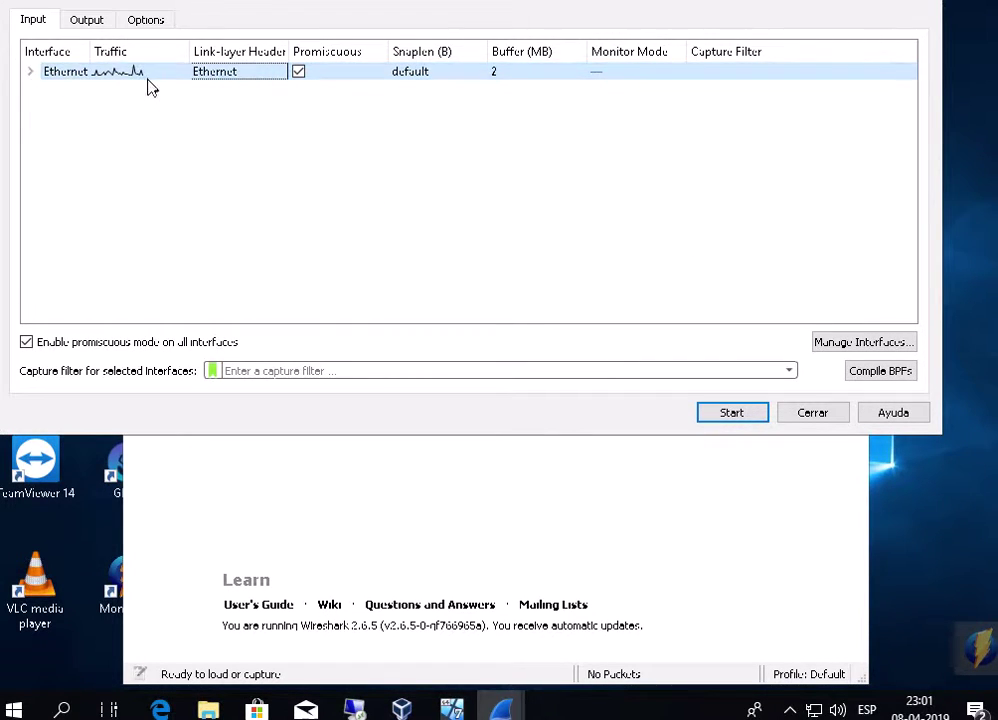
{"action": "left_click", "coordinate": [735, 413]}
{"action": "left_click", "coordinate": [720, 413]}
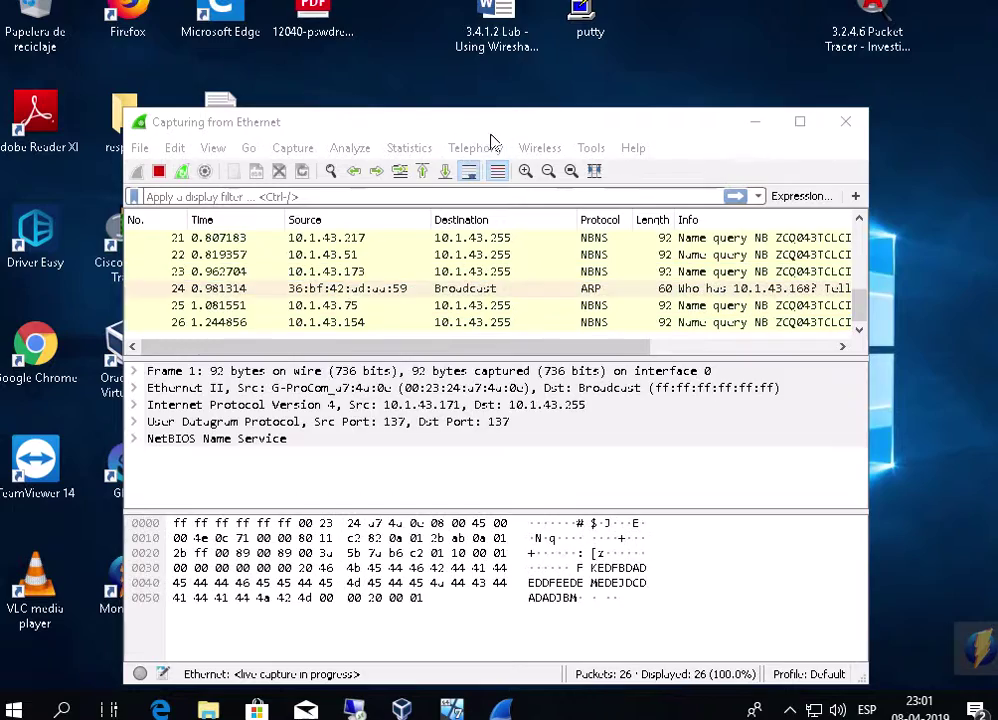
{"action": "left_click_drag", "start_coordinate": [501, 128], "coordinate": [455, 52]}
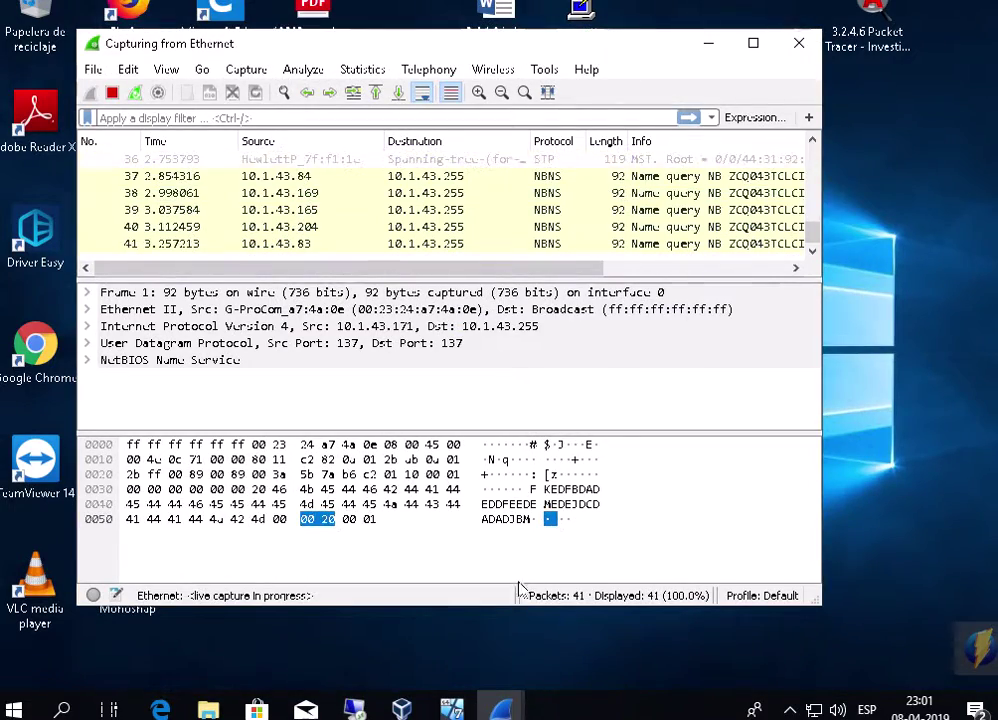
{"action": "left_click_drag", "start_coordinate": [500, 612], "coordinate": [510, 690]}
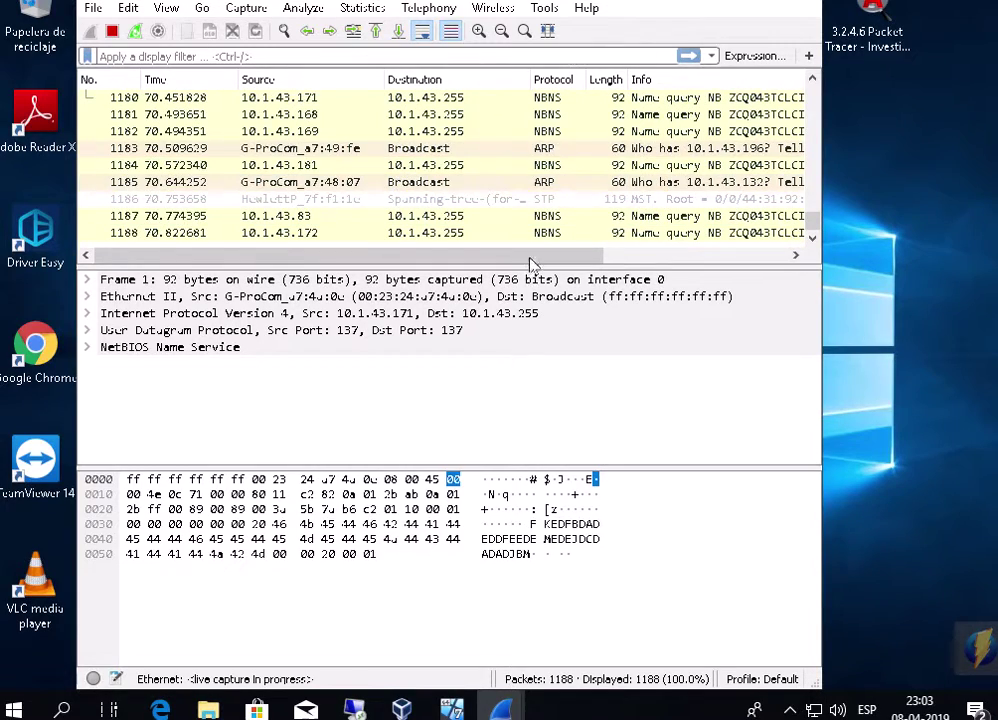
Step: Open a Command Prompt on the host, place it clear of Wireshark's packet list, and run ipconfig
{"action": "left_click", "coordinate": [74, 702]}
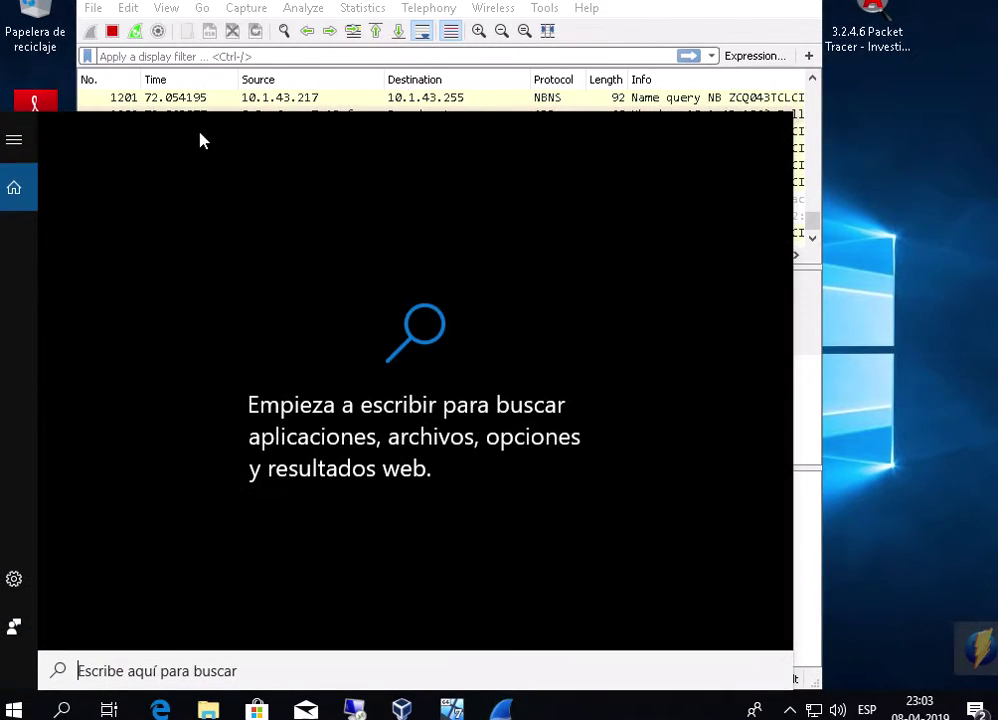
{"action": "type", "text": "cmd"}
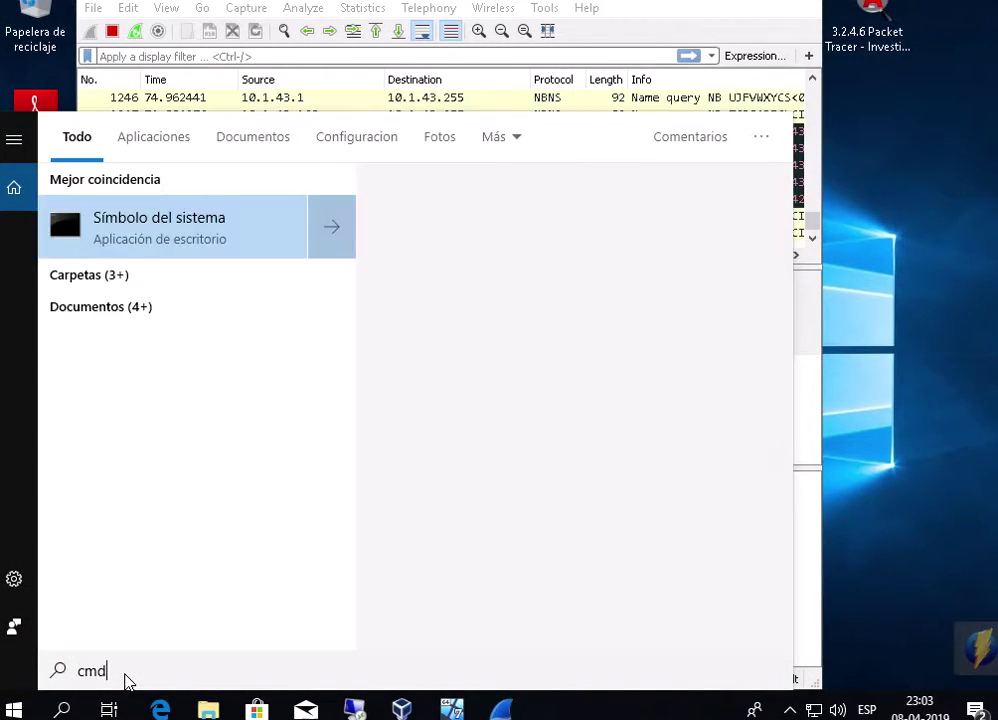
{"action": "key", "text": "Return"}
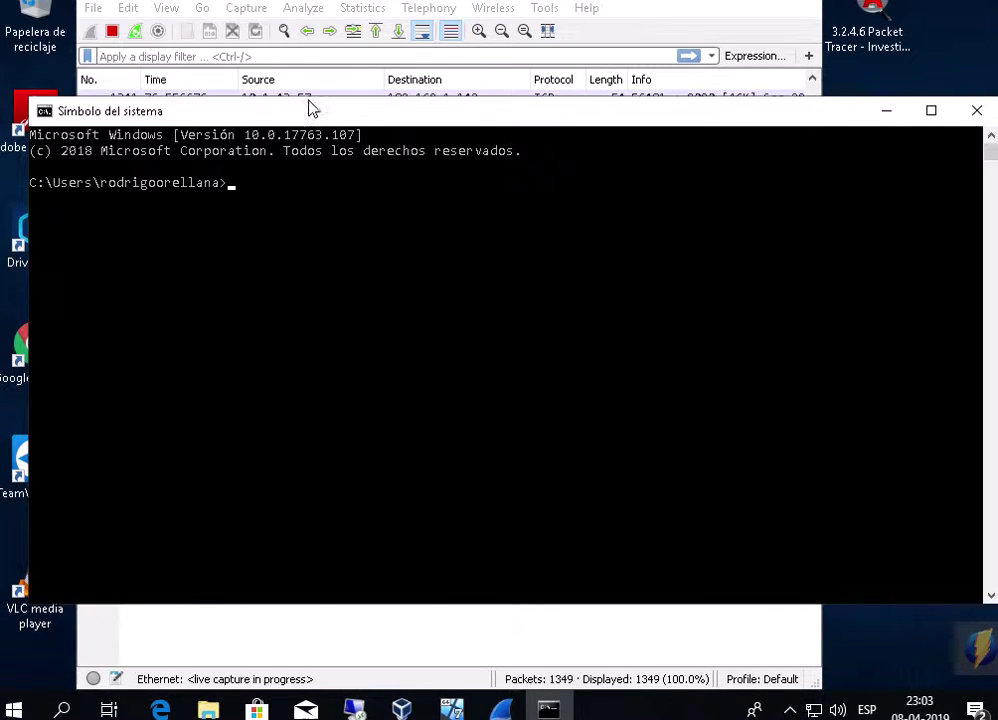
{"action": "left_click_drag", "start_coordinate": [310, 107], "coordinate": [620, 372]}
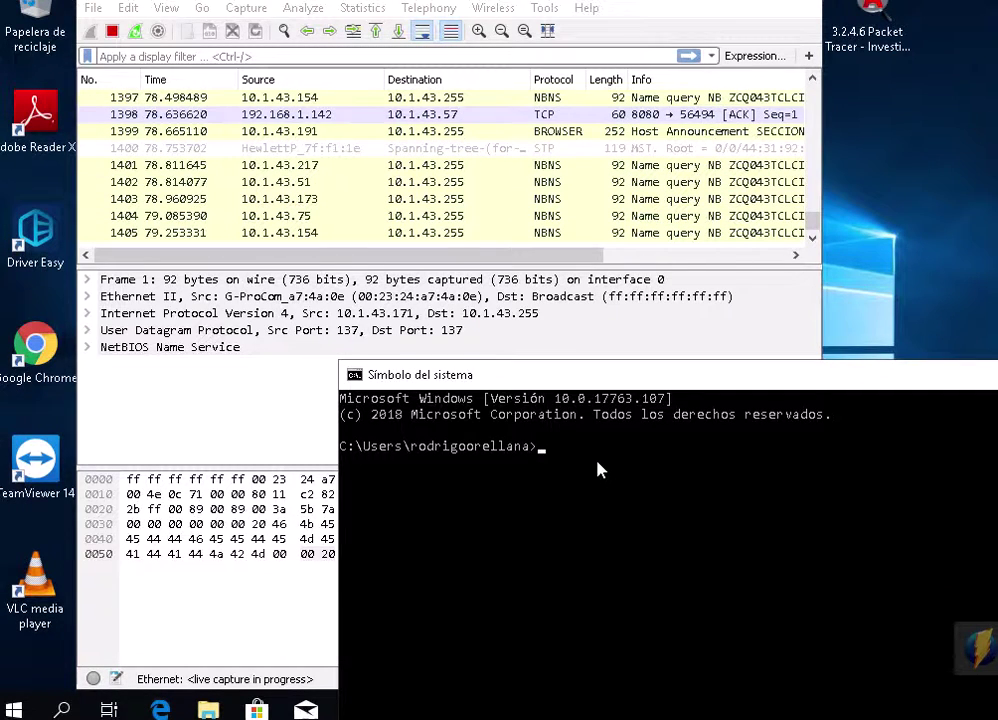
{"action": "type", "text": "ipconfig"}
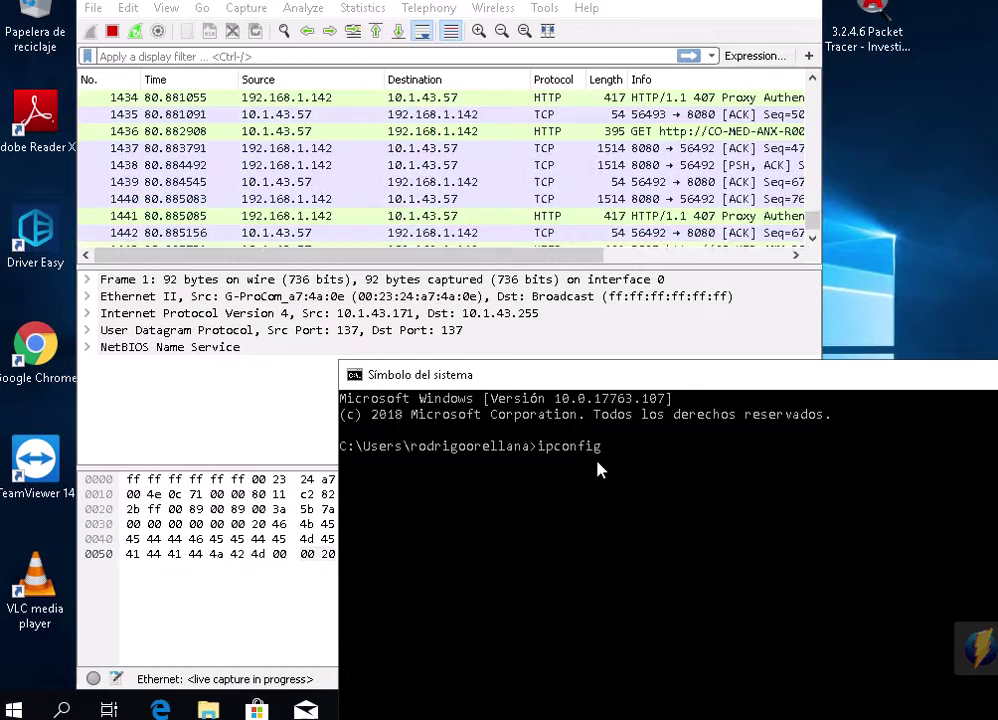
{"action": "key", "text": "Return"}
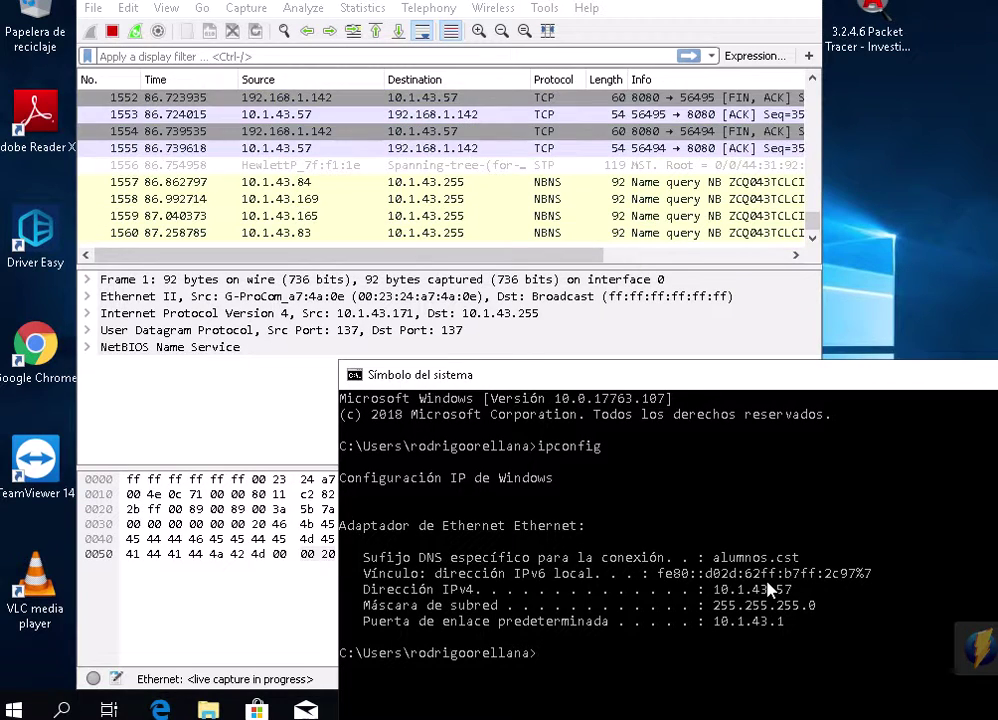
Step: Shift the Command Prompt window up and left, then bring Wireshark forward and lower it until its title bar shows
{"action": "left_click_drag", "start_coordinate": [650, 374], "coordinate": [552, 341]}
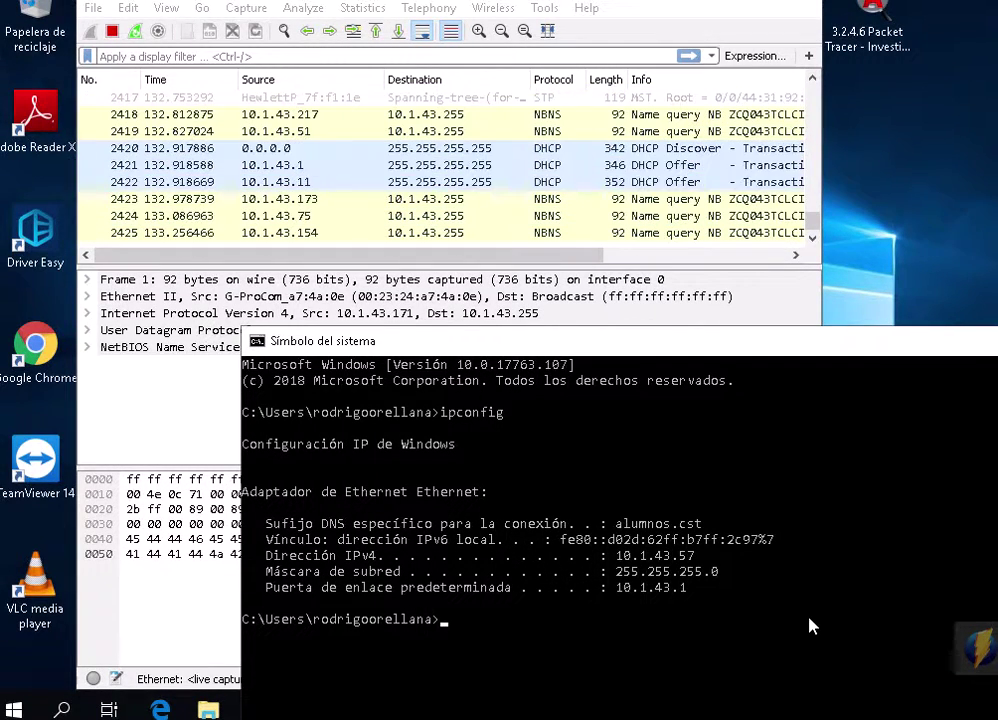
{"action": "left_click", "coordinate": [535, 29]}
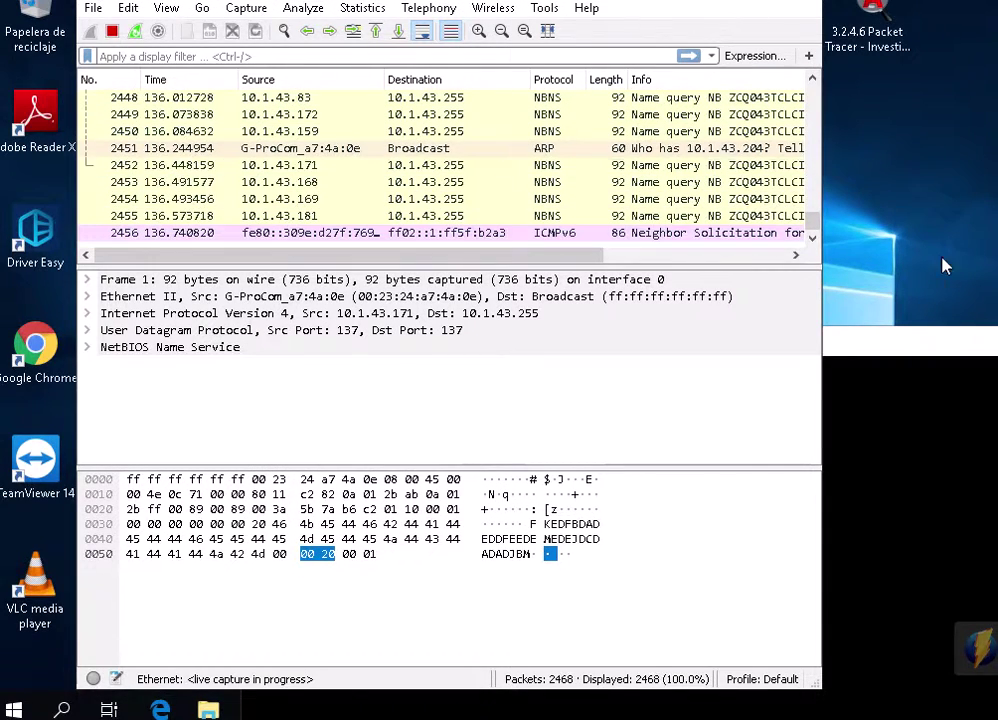
{"action": "left_click", "coordinate": [953, 342]}
{"action": "left_click", "coordinate": [673, 22]}
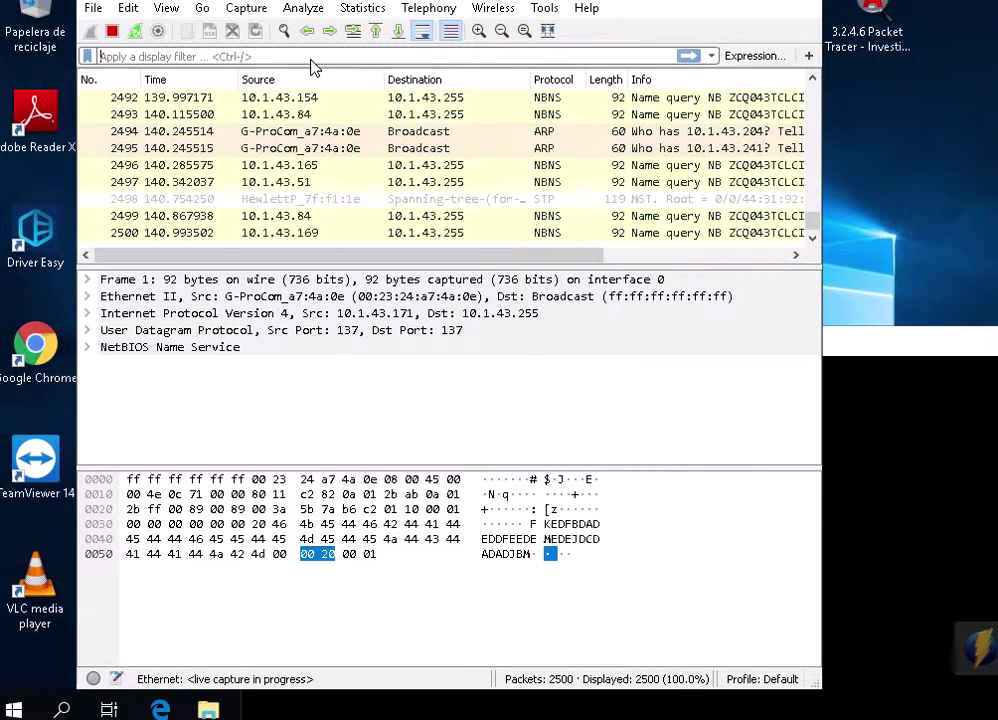
{"action": "left_click", "coordinate": [128, 8]}
{"action": "left_click", "coordinate": [676, 22]}
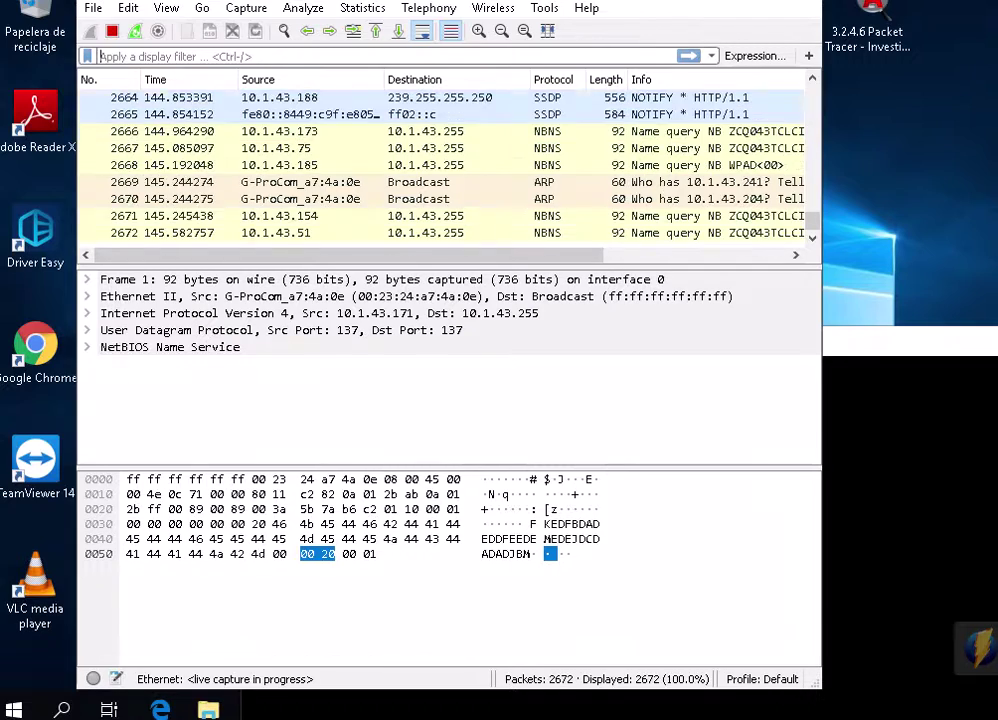
{"action": "left_click_drag", "start_coordinate": [746, 11], "coordinate": [700, 124]}
Step: Enter the display filter ip.src==10.1.43.57 in Wireshark, checking the host's IPv4 address in the Command Prompt
{"action": "left_click", "coordinate": [295, 194]}
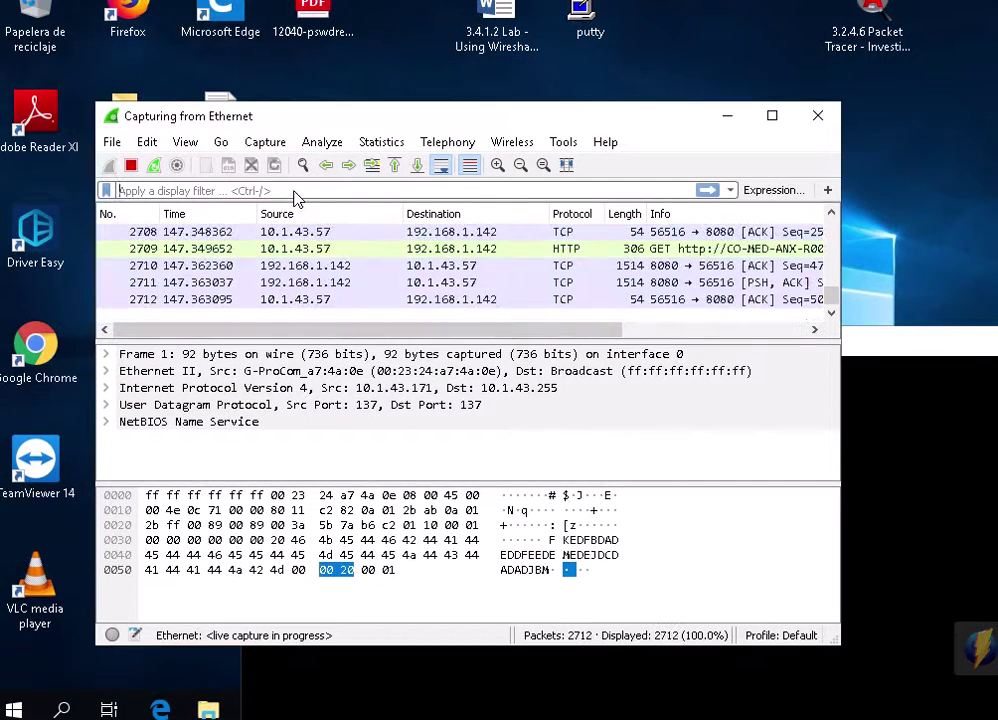
{"action": "type", "text": "ip"}
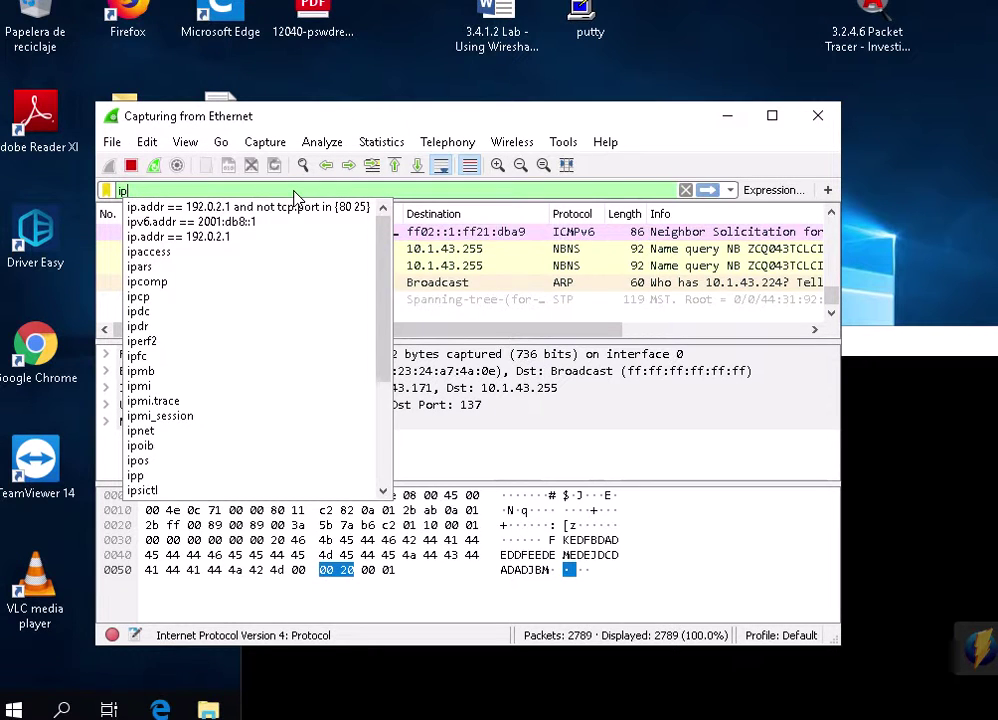
{"action": "type", "text": ".src"}
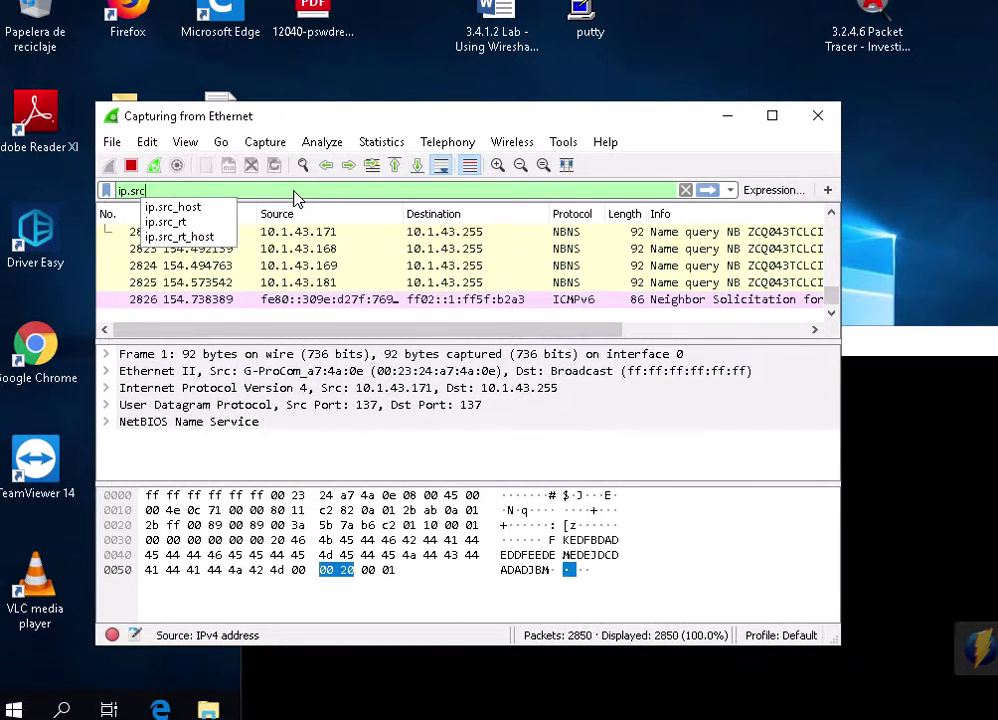
{"action": "type", "text": "=="}
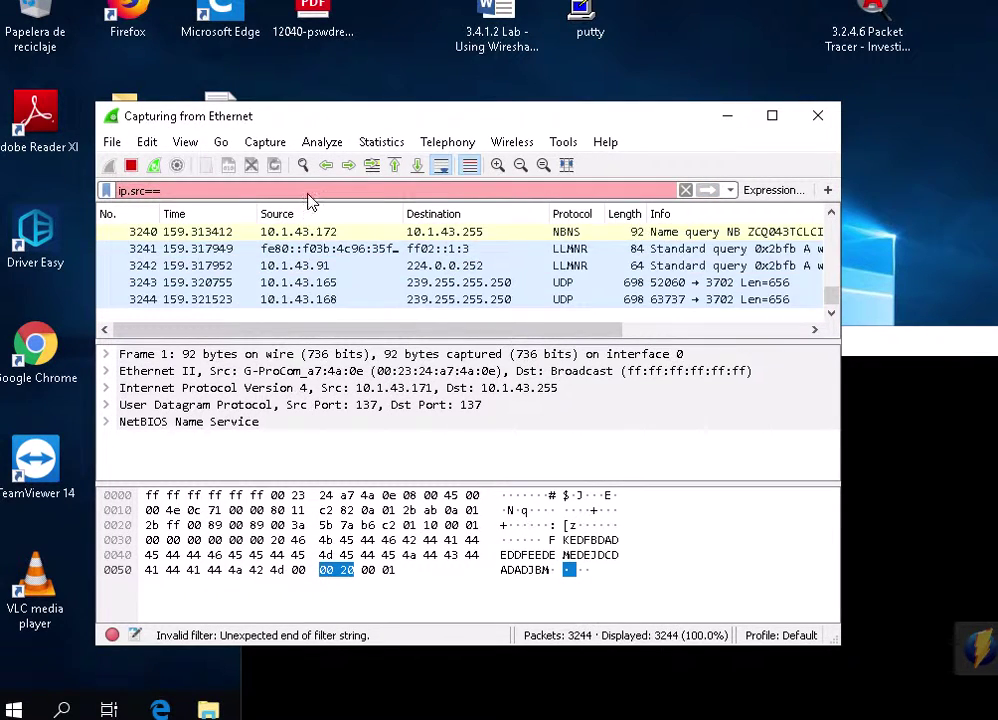
{"action": "left_click", "coordinate": [850, 360]}
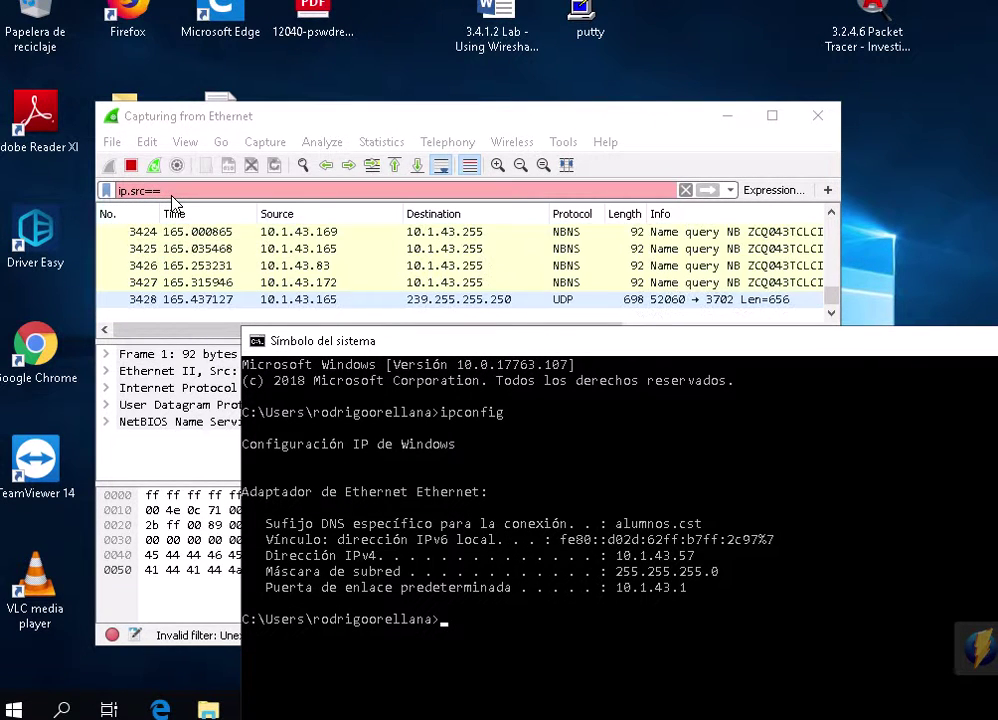
{"action": "left_click", "coordinate": [178, 198]}
{"action": "left_click", "coordinate": [864, 350]}
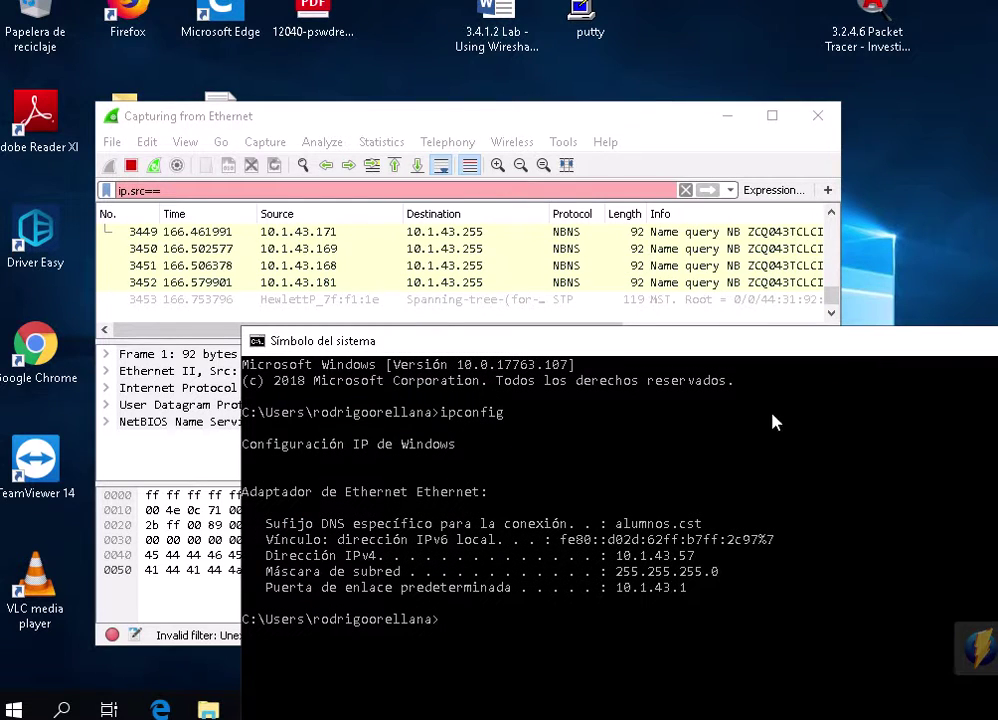
{"action": "left_click", "coordinate": [378, 197]}
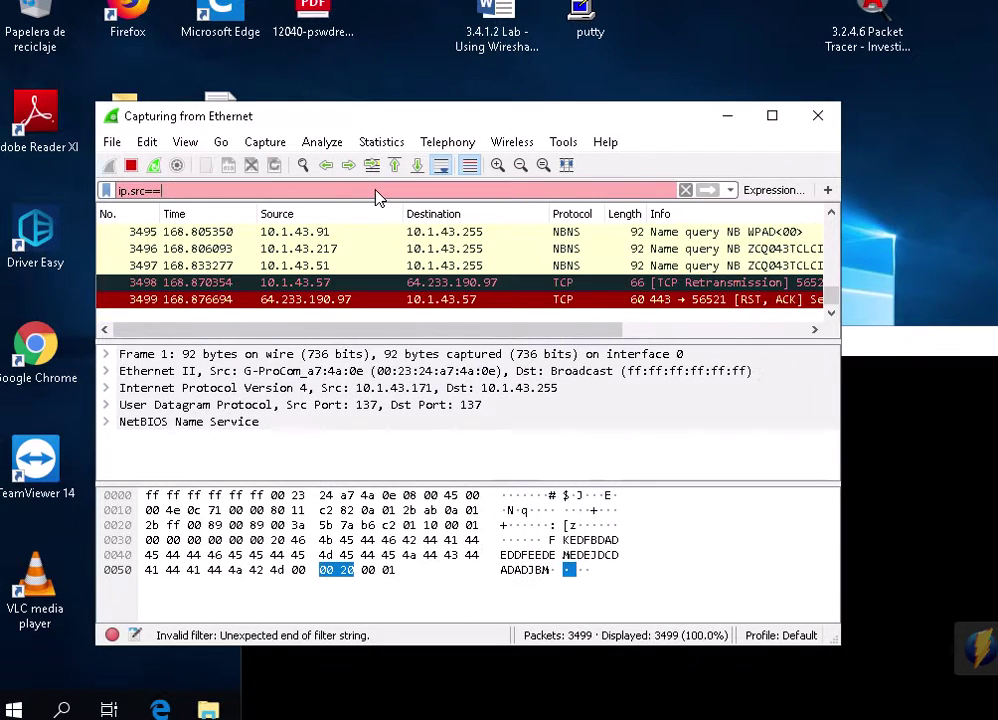
{"action": "type", "text": "10.1.43.57"}
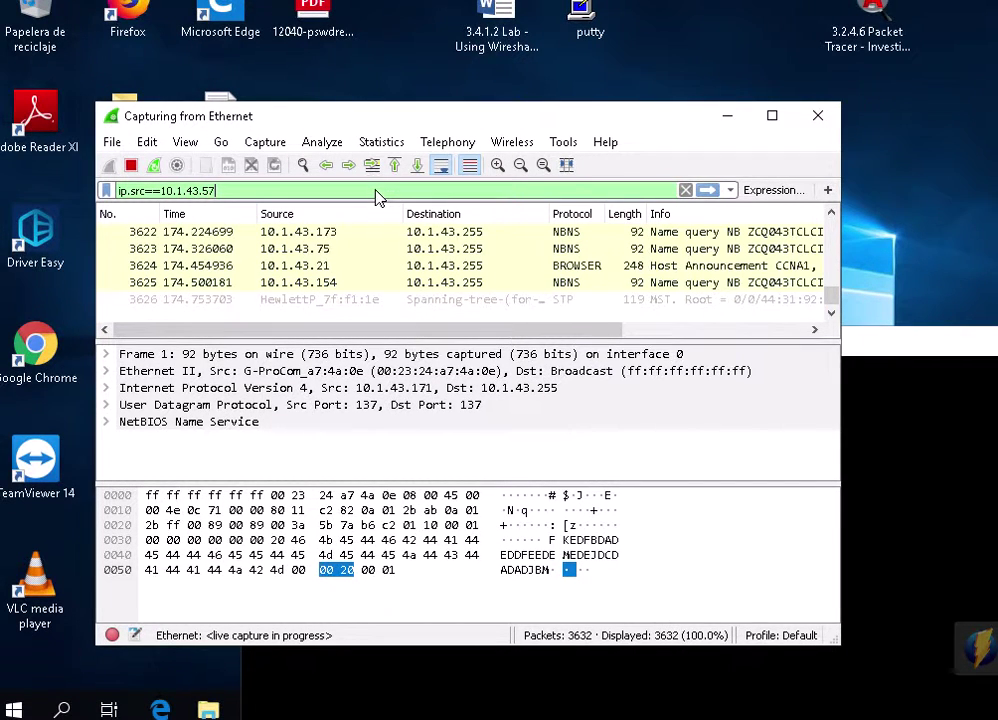
Step: Open Notepad (Bloc de notas) on the host and write the example filter ip.src==10.1.43.xx
{"action": "left_click", "coordinate": [64, 708]}
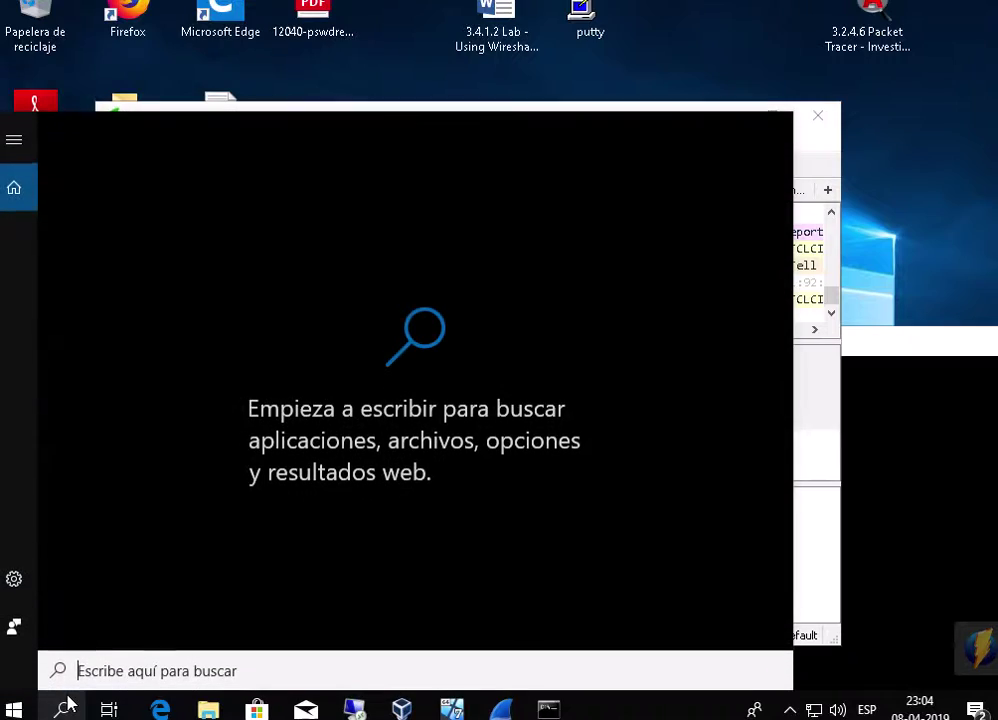
{"action": "type", "text": "blo"}
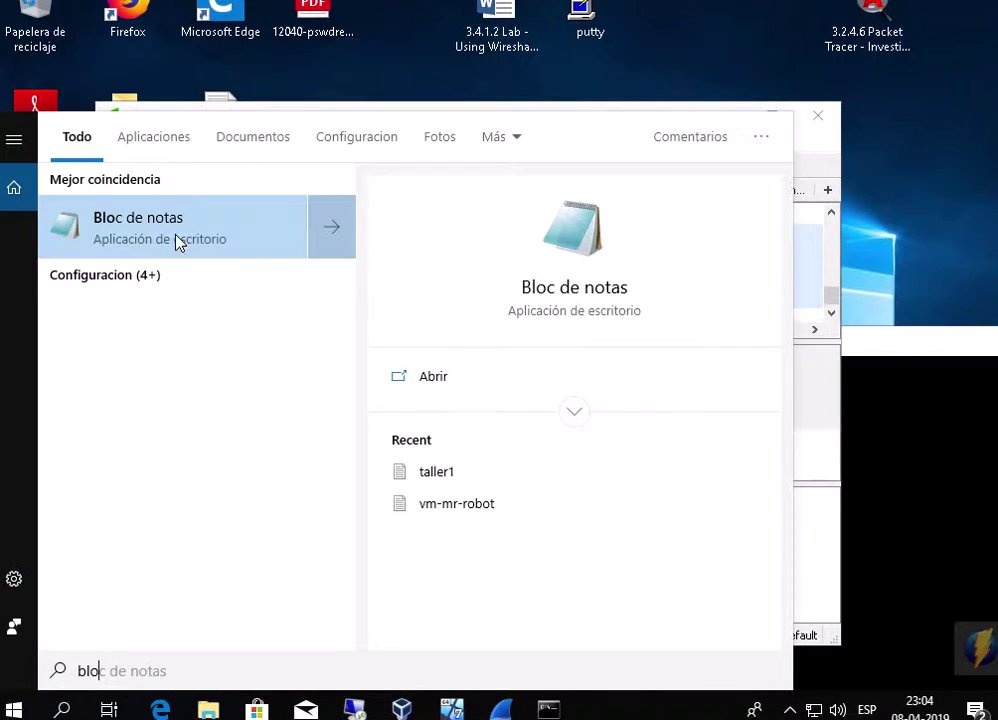
{"action": "left_click", "coordinate": [203, 236]}
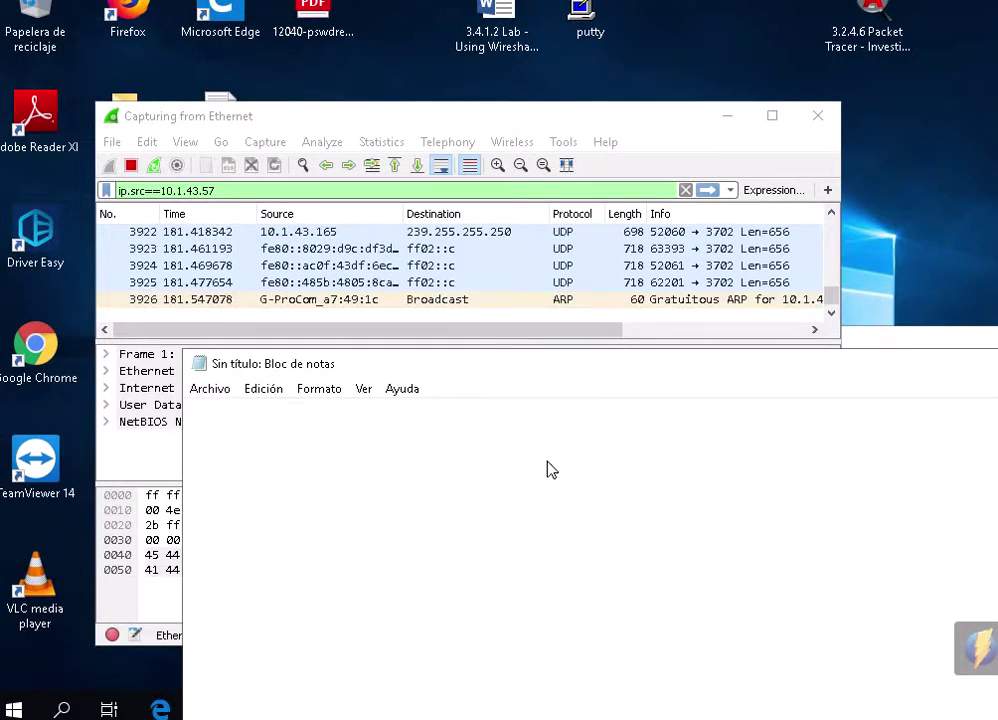
{"action": "type", "text": "ip"}
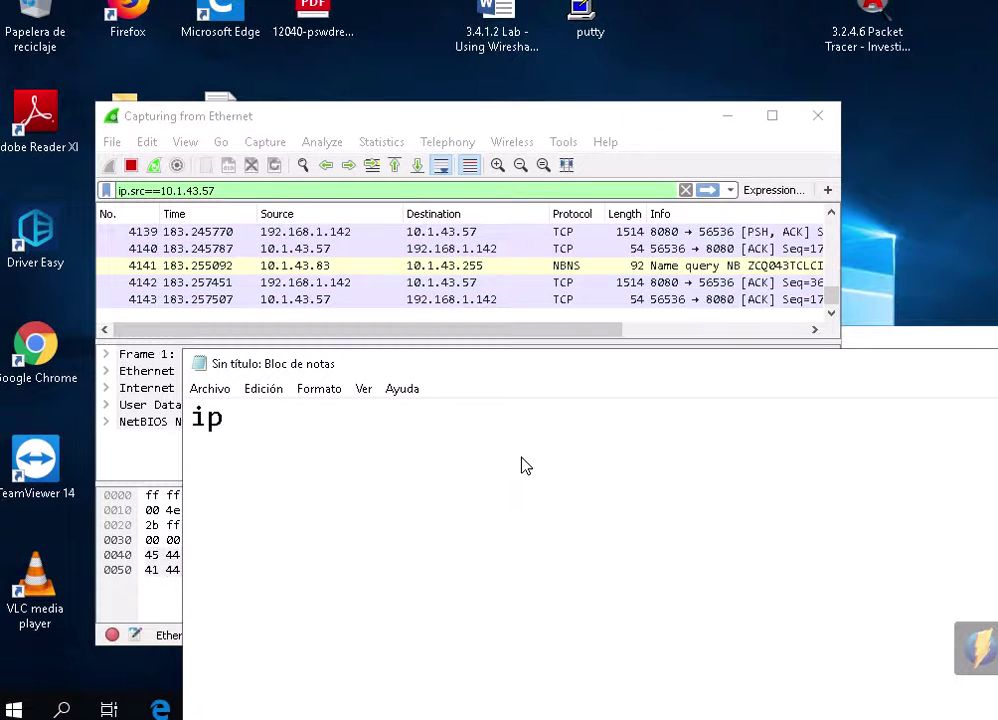
{"action": "type", "text": ".src"}
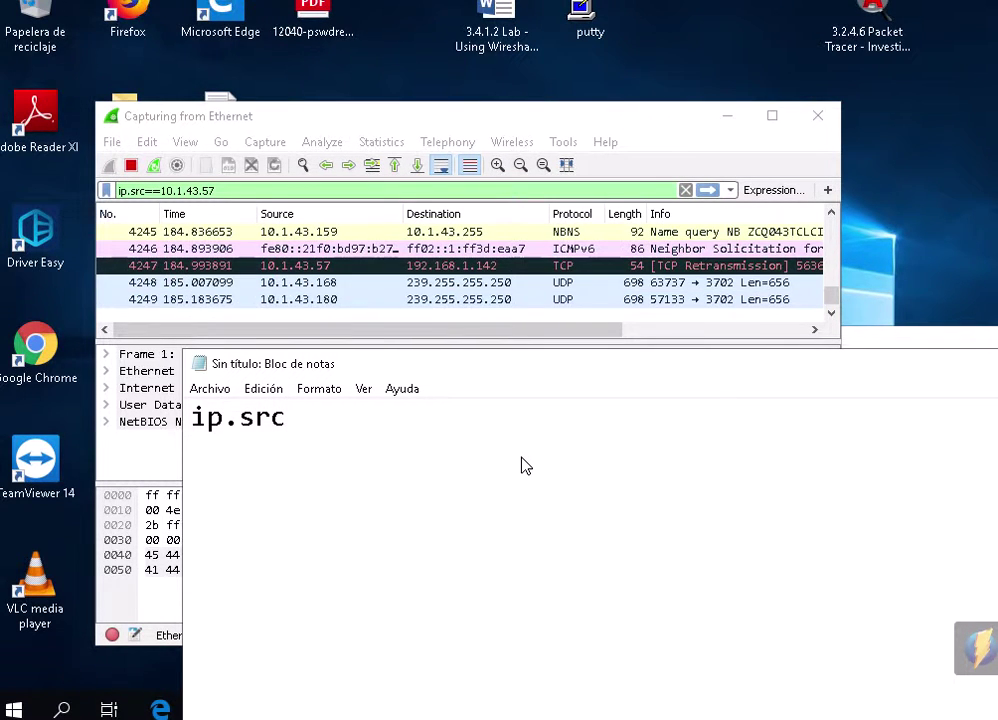
{"action": "type", "text": "=="}
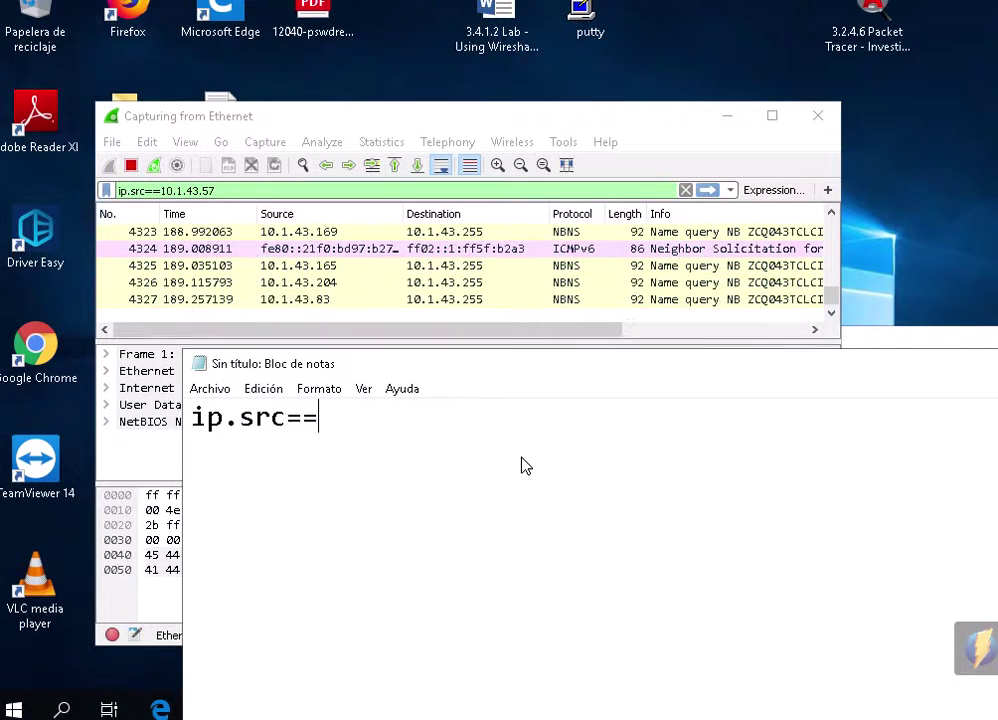
{"action": "type", "text": "10.1.43."}
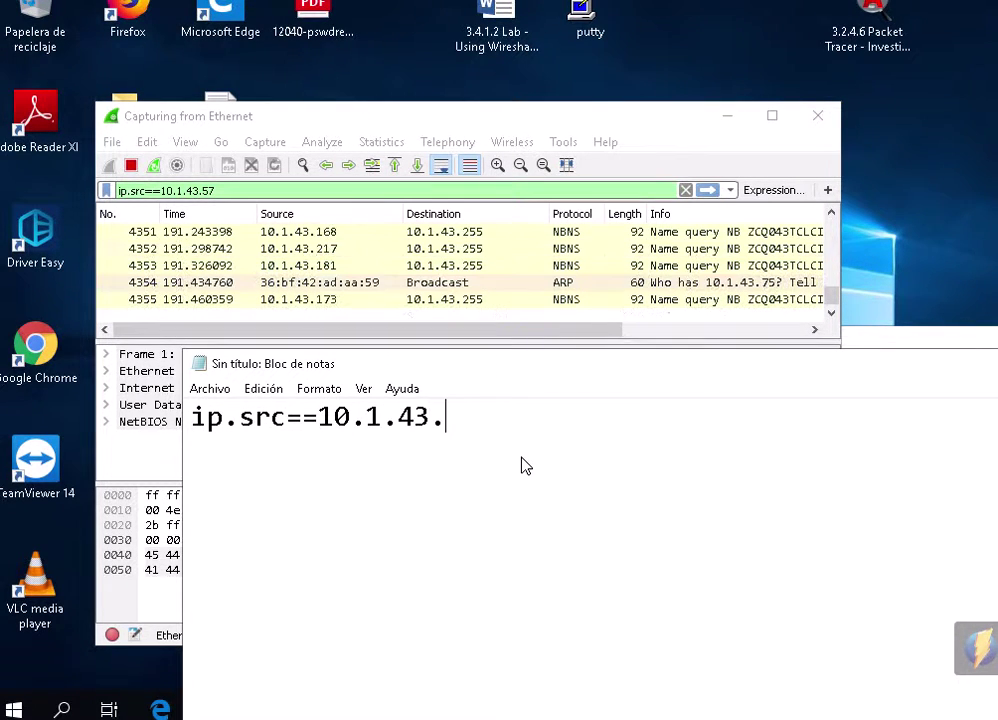
{"action": "type", "text": "xx"}
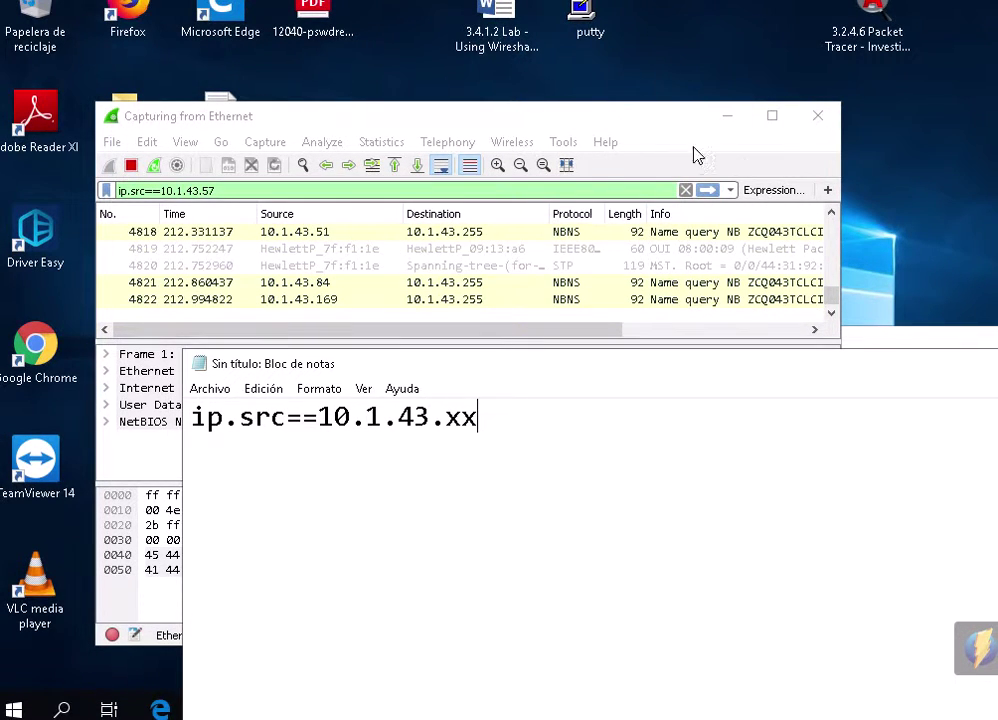
Step: Return to Wireshark and apply the entered source-address filter to the live capture
{"action": "left_click", "coordinate": [716, 190]}
{"action": "left_click", "coordinate": [710, 190]}
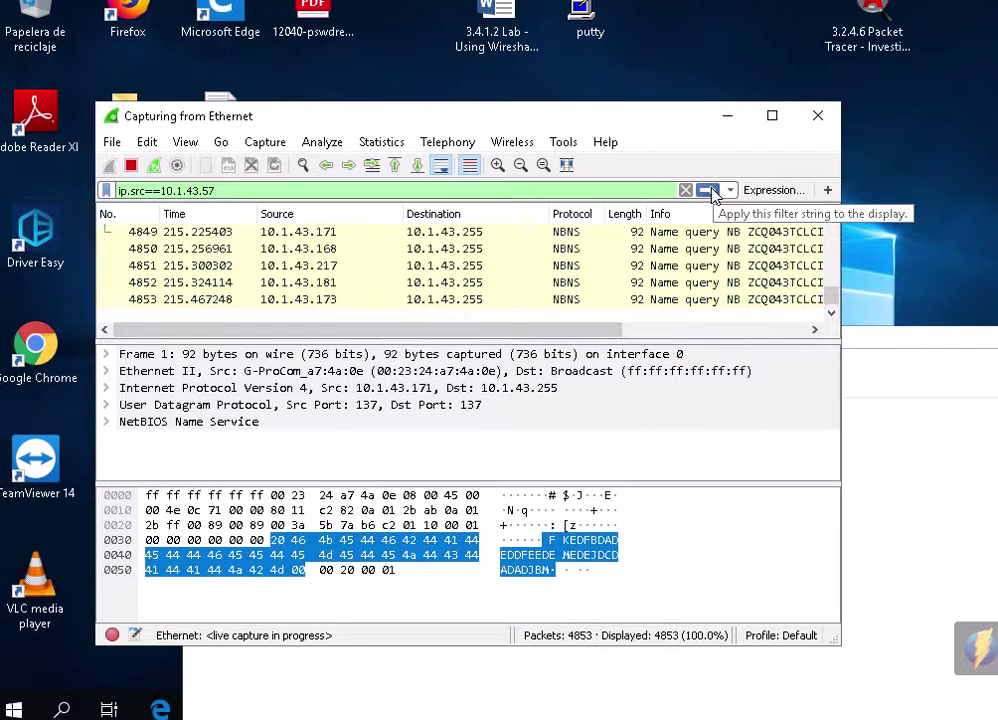
{"action": "left_click", "coordinate": [710, 190]}
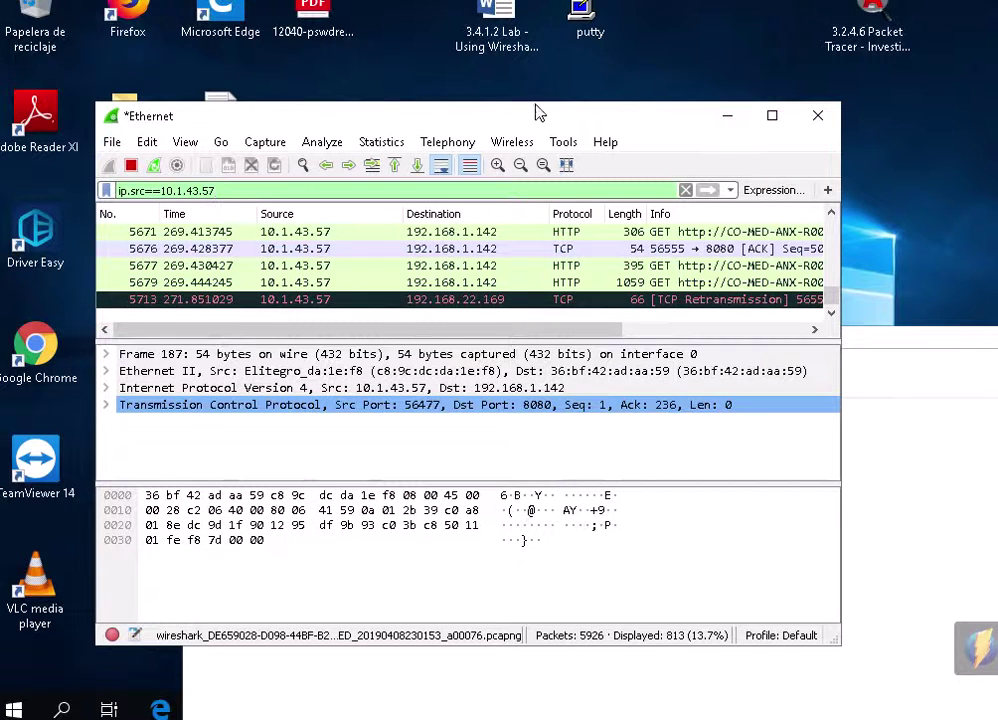
Step: Shift Wireshark to uncover the desktop icons and move the Notepad and Command Prompt windows down below it
{"action": "left_click_drag", "start_coordinate": [535, 116], "coordinate": [634, 106]}
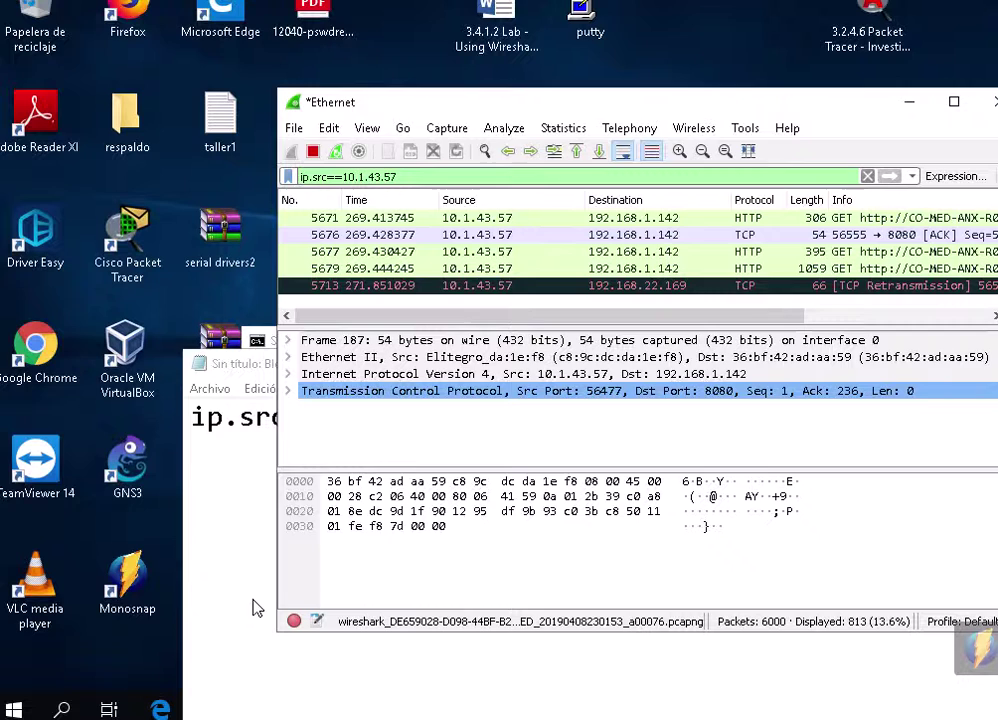
{"action": "left_click", "coordinate": [189, 463]}
{"action": "left_click_drag", "start_coordinate": [388, 372], "coordinate": [445, 697]}
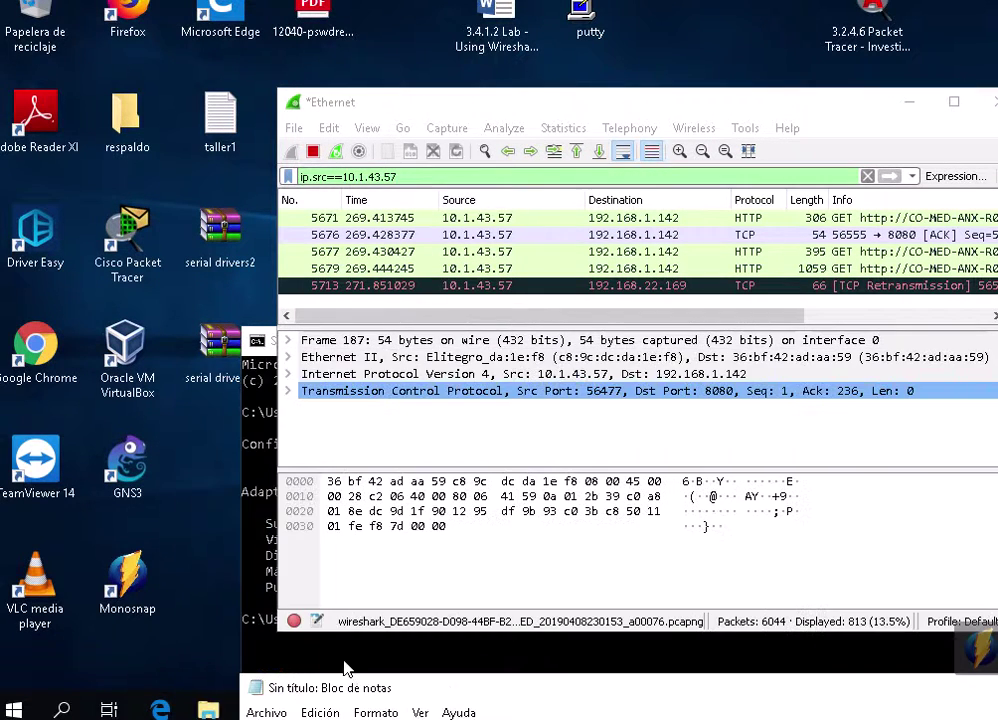
{"action": "left_click", "coordinate": [258, 341]}
{"action": "left_click_drag", "start_coordinate": [545, 539], "coordinate": [549, 555]}
{"action": "left_click_drag", "start_coordinate": [530, 342], "coordinate": [826, 698]}
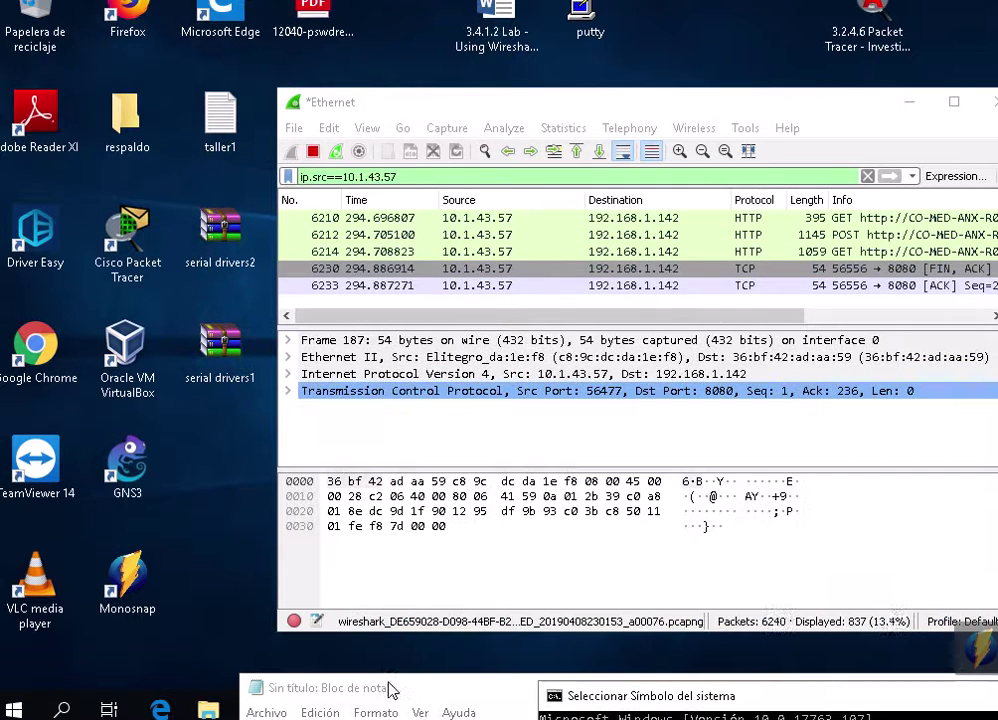
{"action": "left_click_drag", "start_coordinate": [340, 692], "coordinate": [588, 692]}
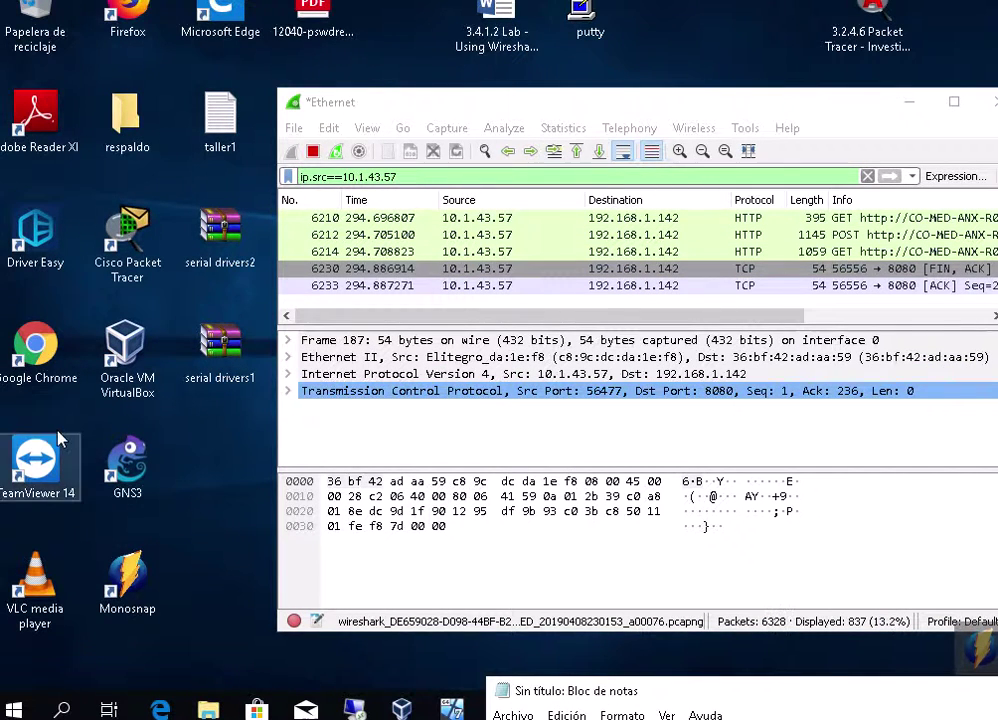
{"action": "left_click", "coordinate": [36, 348]}
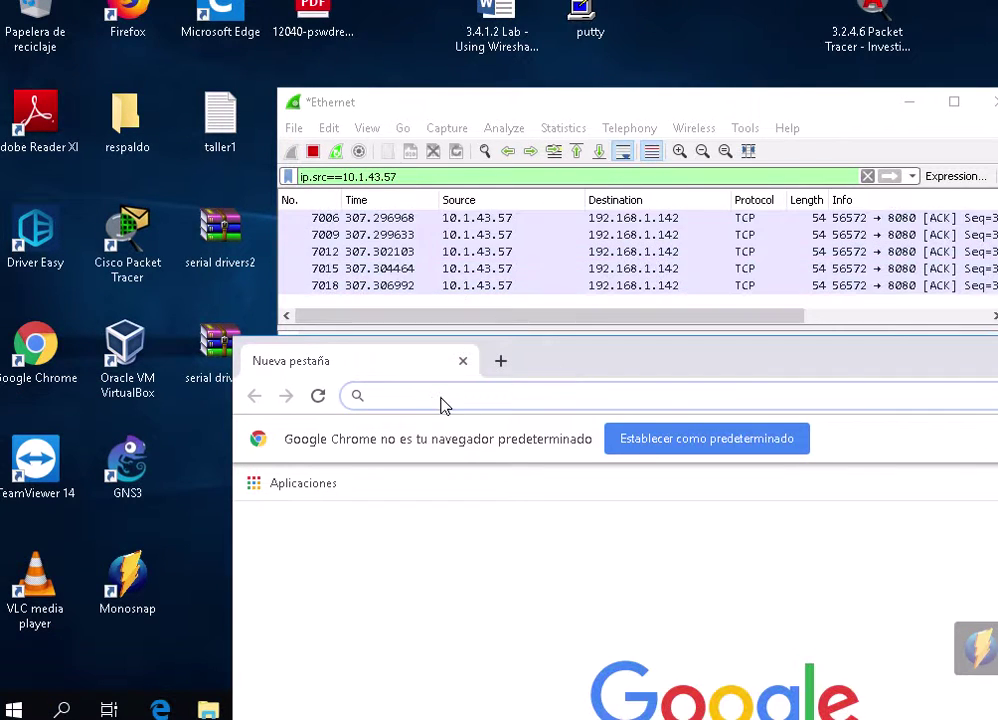
{"action": "type", "text": "www.google.cl"}
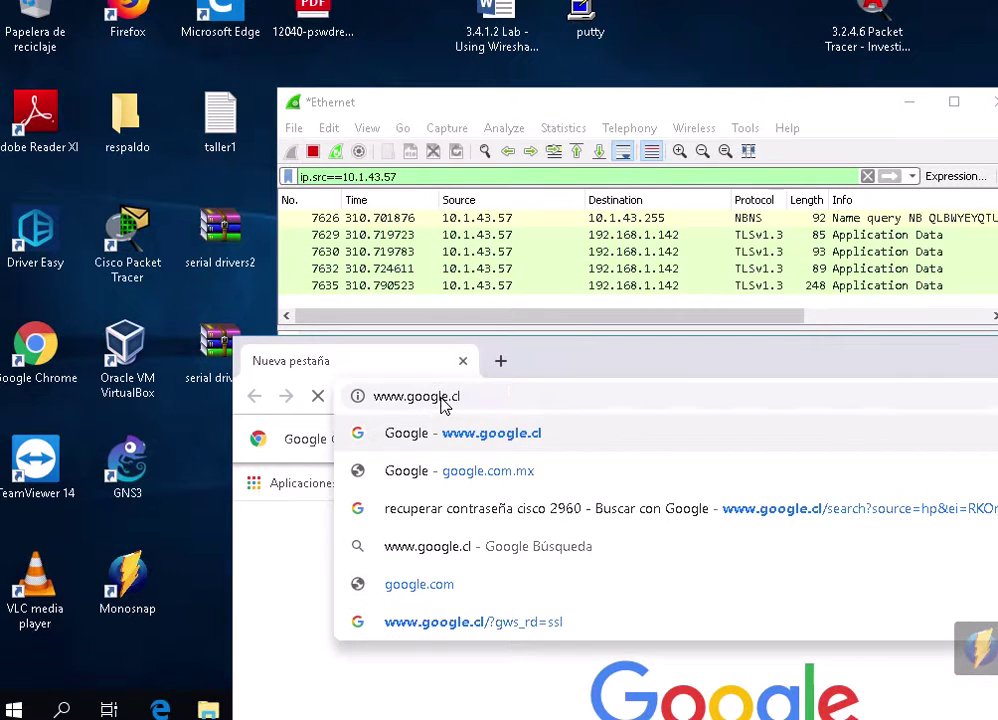
{"action": "key", "text": "Return"}
{"action": "left_click_drag", "start_coordinate": [584, 386], "coordinate": [408, 278]}
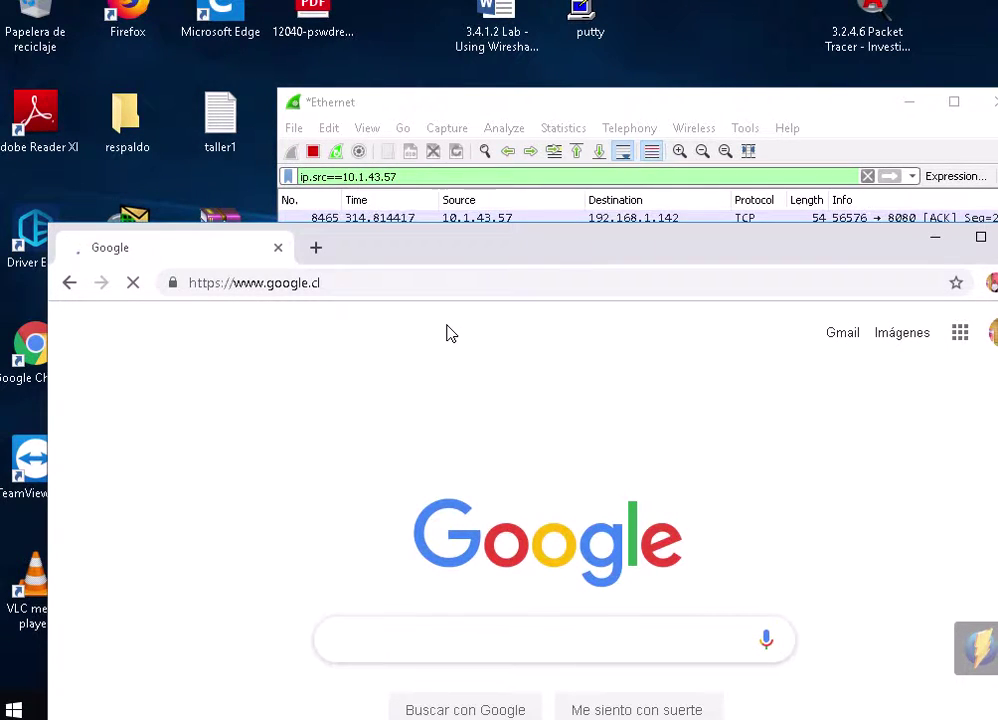
{"action": "left_click_drag", "start_coordinate": [428, 258], "coordinate": [428, 142]}
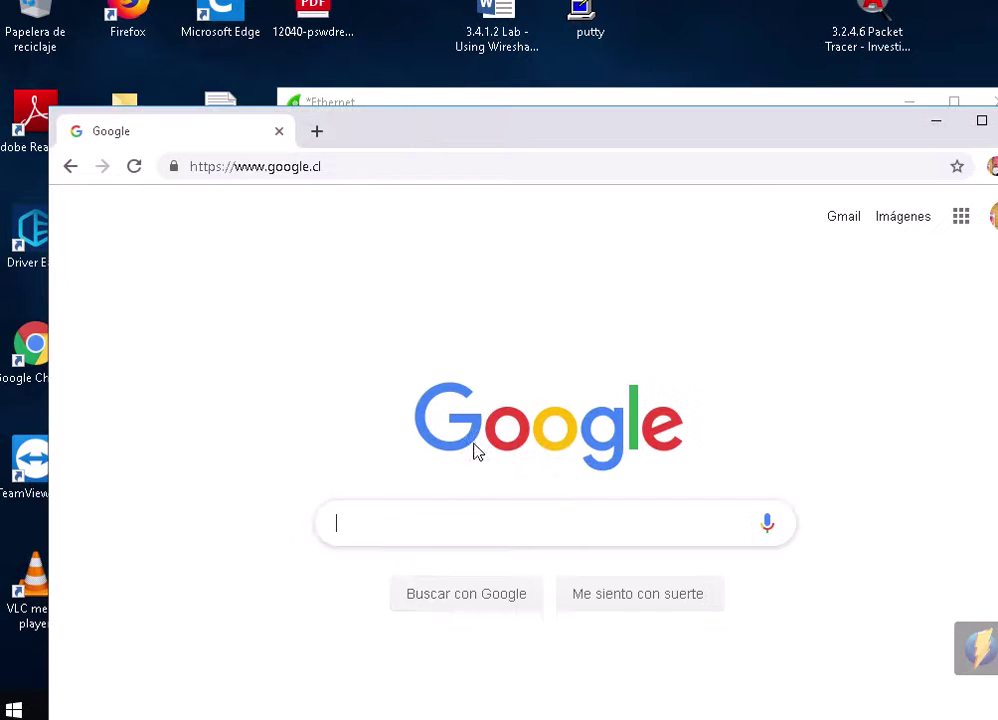
Step: Run a Google search for "dd" to generate web traffic
{"action": "left_click", "coordinate": [434, 536]}
{"action": "type", "text": "dd"}
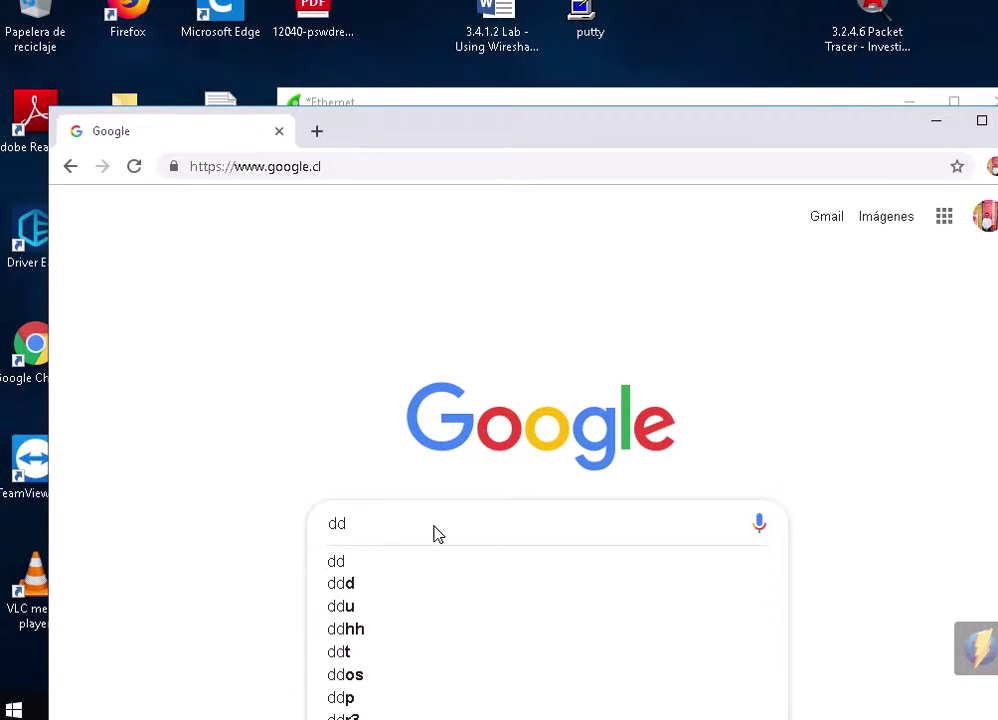
{"action": "key", "text": "Return"}
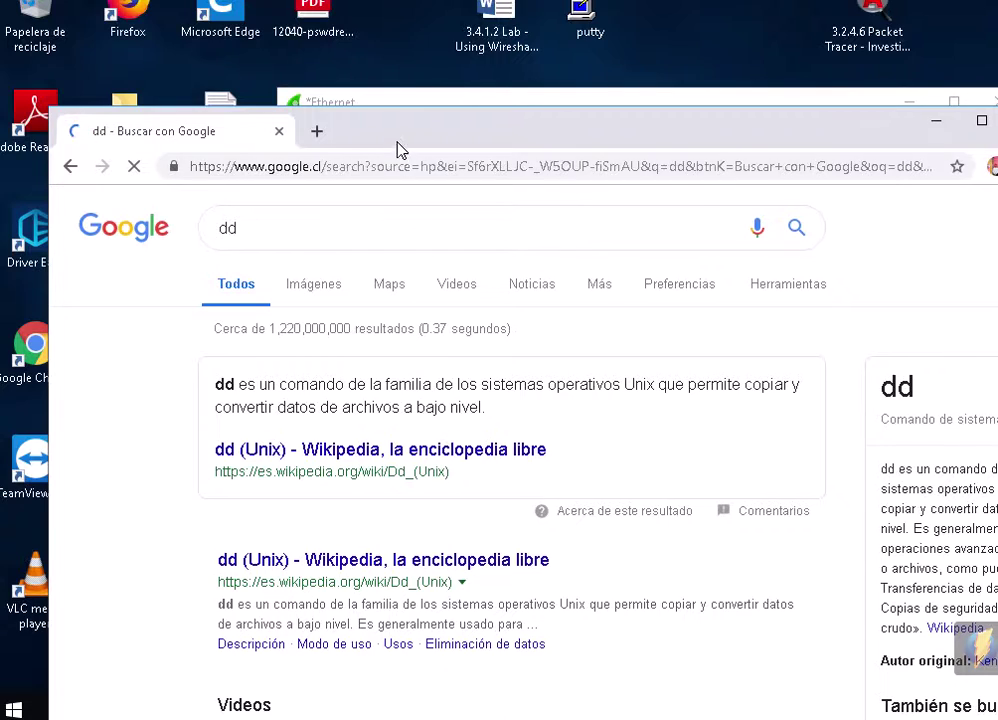
Step: Lower the Chrome window to uncover Wireshark, reposition Wireshark fully in view, and examine earlier filtered packets
{"action": "left_click_drag", "start_coordinate": [400, 131], "coordinate": [440, 640]}
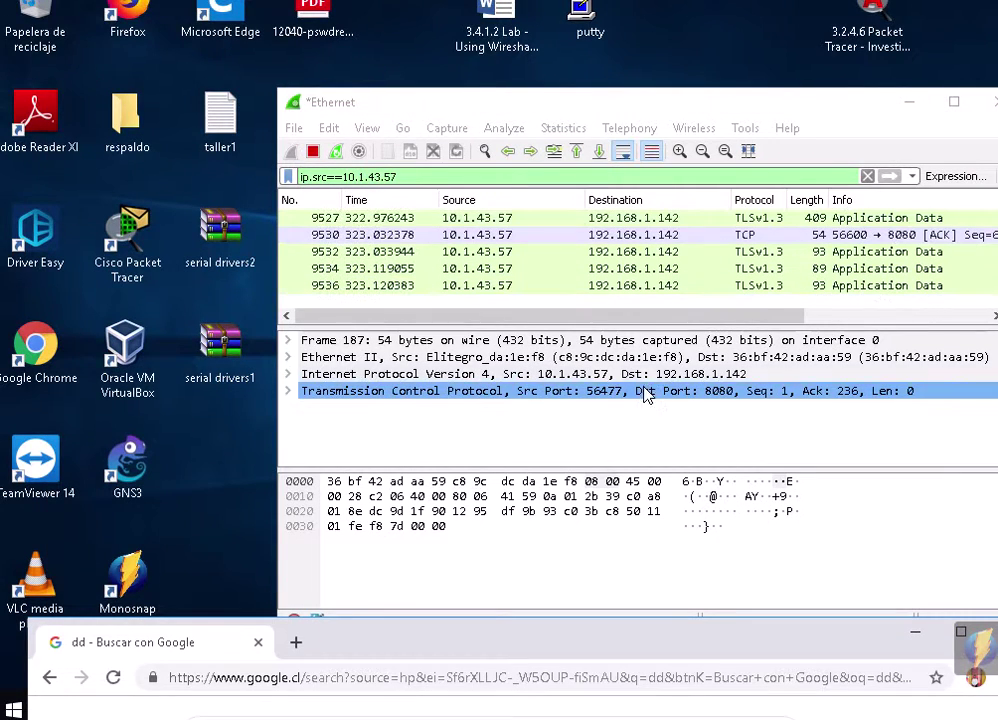
{"action": "left_click_drag", "start_coordinate": [518, 110], "coordinate": [393, 99]}
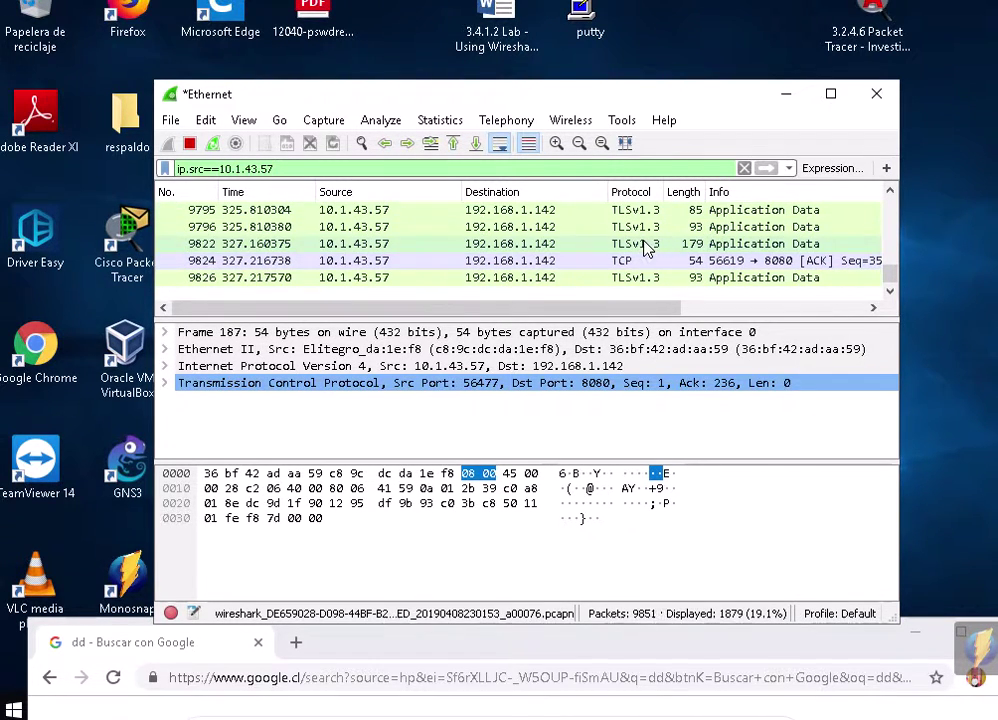
{"action": "scroll", "coordinate": [640, 250], "scroll_direction": "up", "scroll_amount": 3}
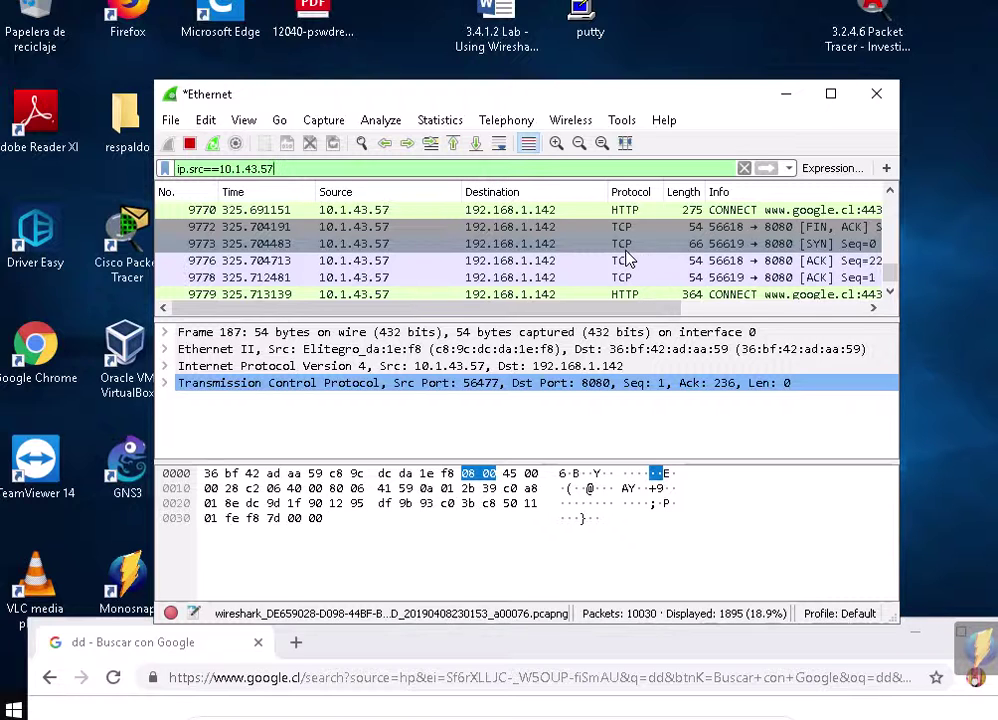
{"action": "left_click_drag", "start_coordinate": [606, 306], "coordinate": [555, 330]}
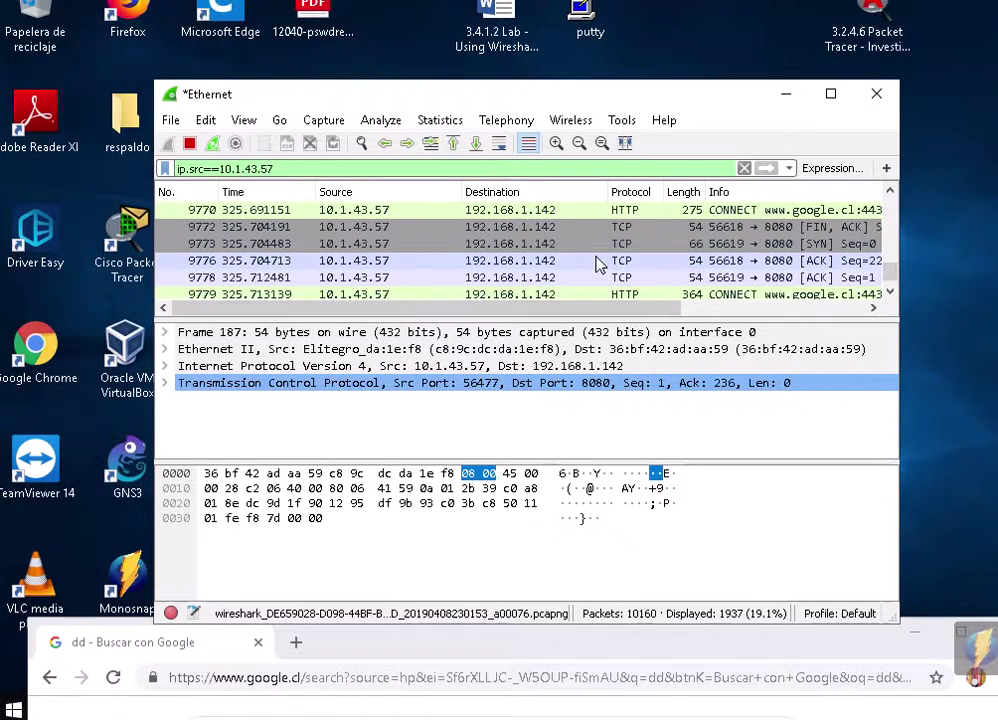
{"action": "left_click", "coordinate": [568, 210]}
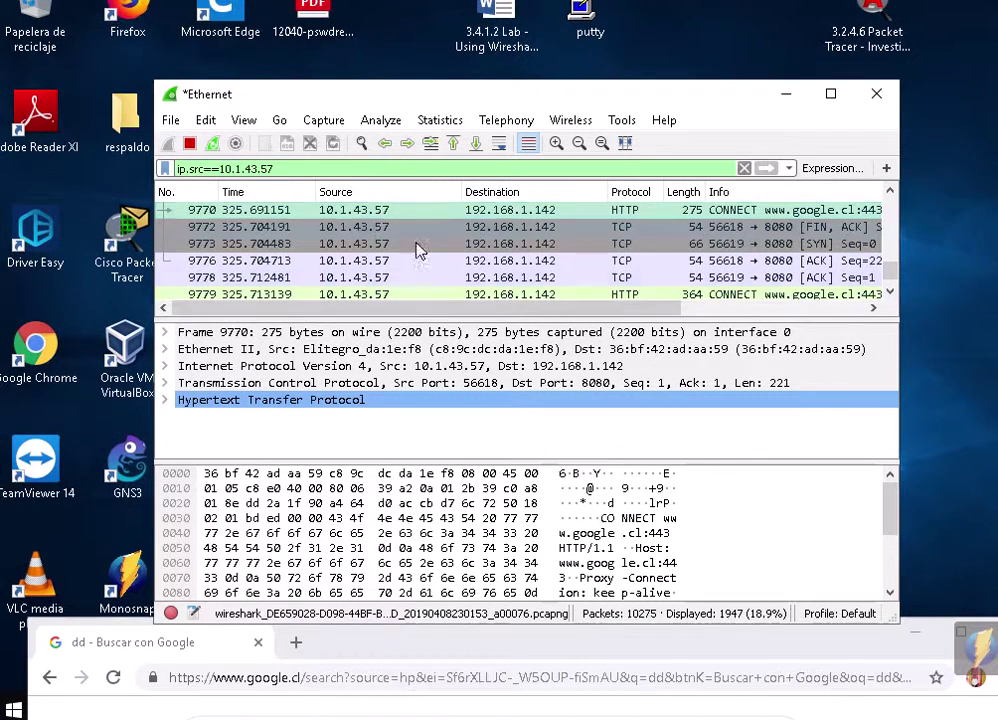
{"action": "left_click_drag", "start_coordinate": [445, 307], "coordinate": [535, 331]}
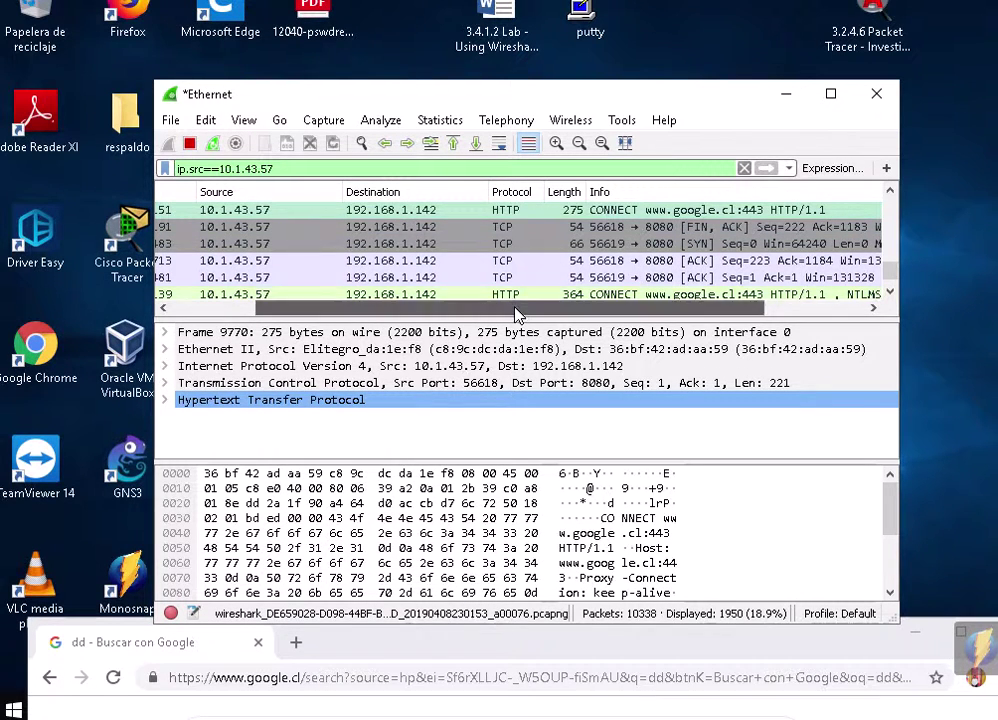
{"action": "scroll", "coordinate": [500, 228], "scroll_direction": "right", "scroll_amount": 2}
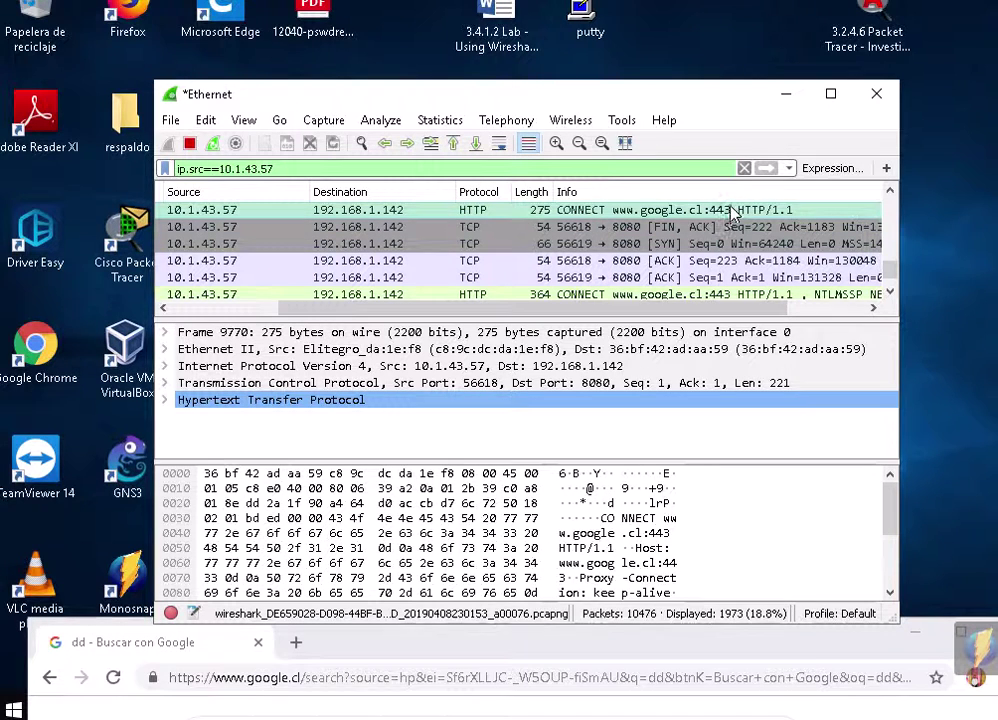
{"action": "right_click", "coordinate": [383, 218]}
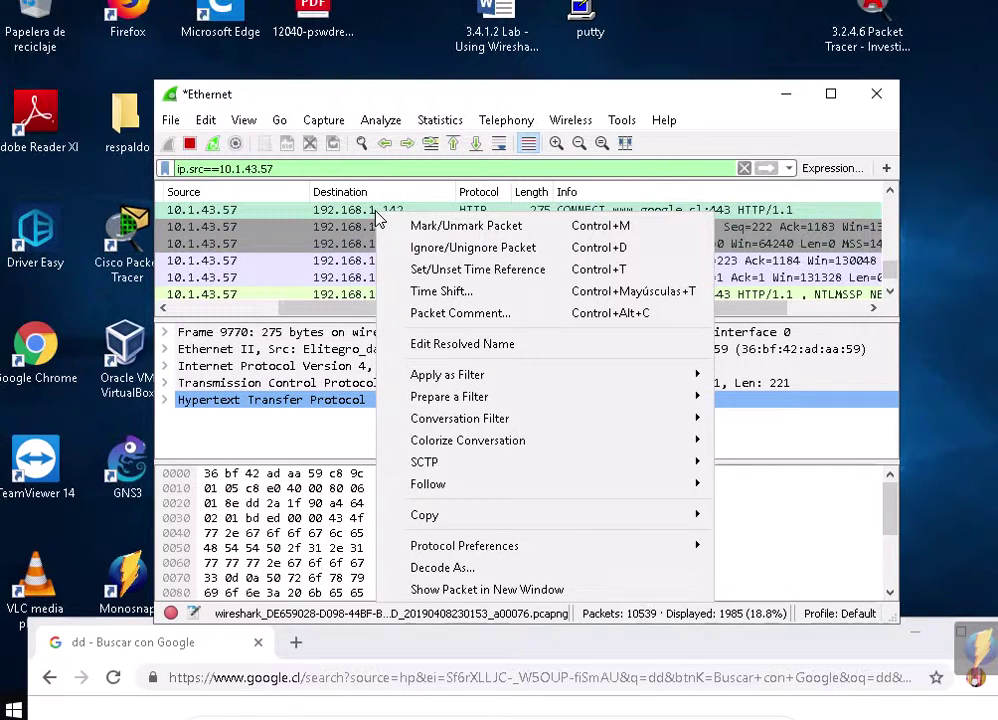
{"action": "left_click", "coordinate": [357, 207]}
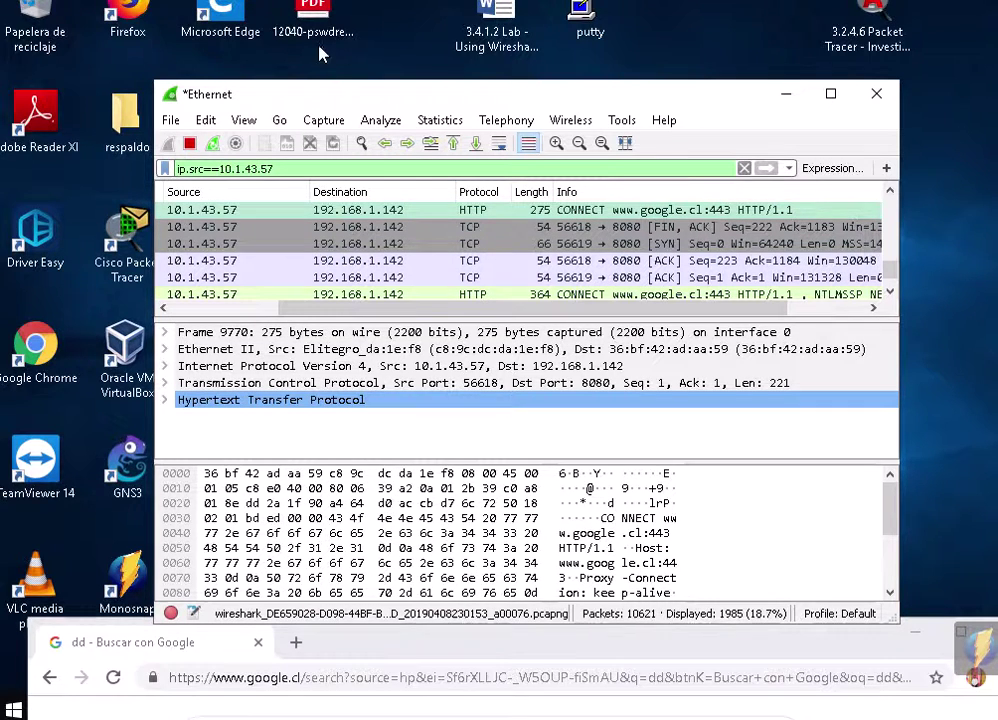
{"action": "mouse_move", "coordinate": [158, 185]}
{"action": "left_mouse_down"}
{"action": "mouse_move", "coordinate": [457, 225]}
{"action": "mouse_move", "coordinate": [832, 230]}
{"action": "left_mouse_up"}
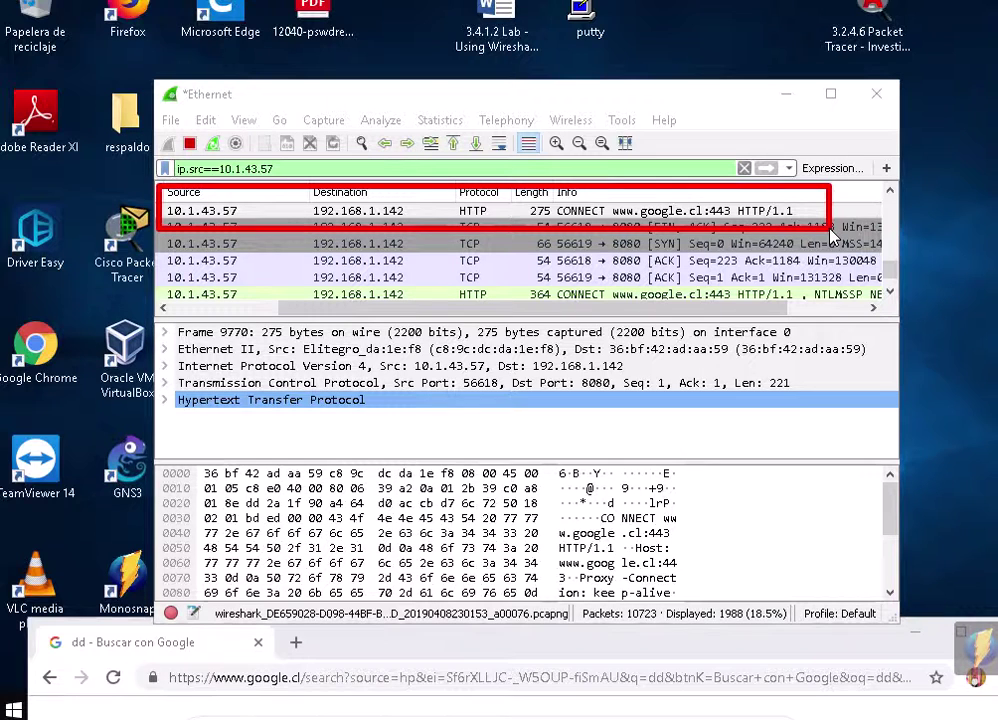
{"action": "key", "text": "Escape"}
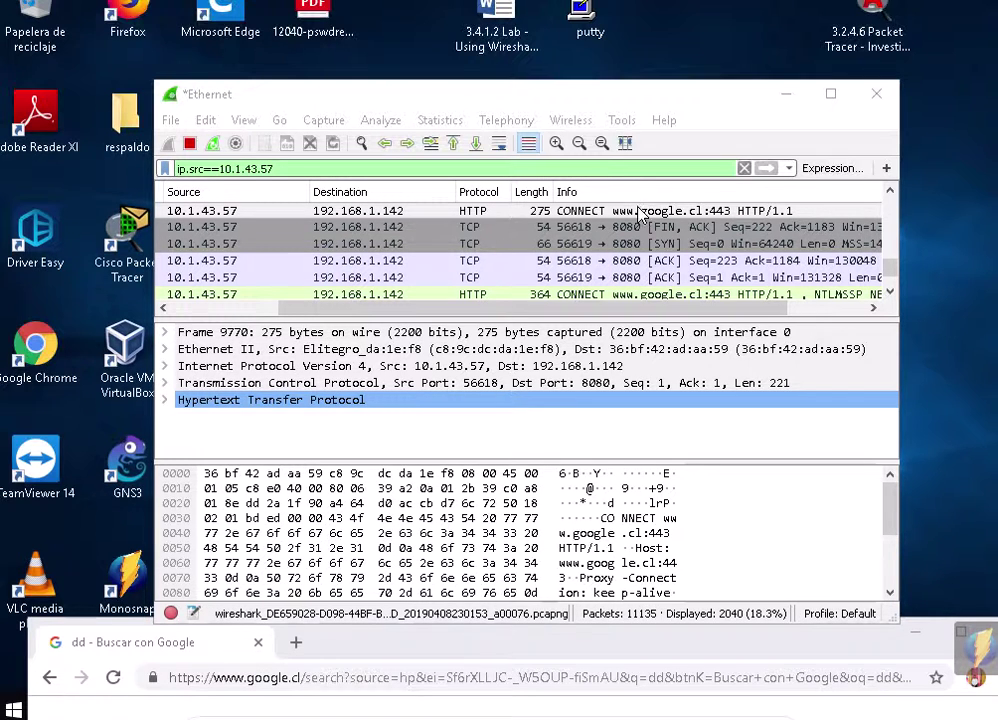
Step: Review the source address in the ip.src==10.1.43.57 display filter
{"action": "left_click", "coordinate": [289, 170]}
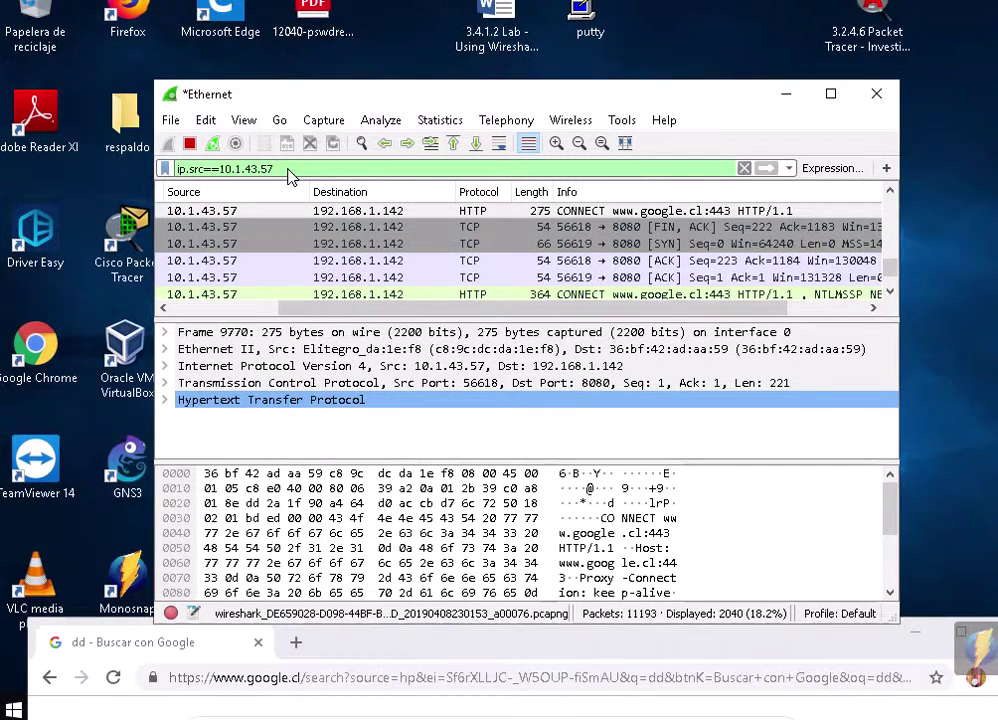
{"action": "left_click_drag", "start_coordinate": [289, 172], "coordinate": [214, 174]}
{"action": "left_click", "coordinate": [307, 176]}
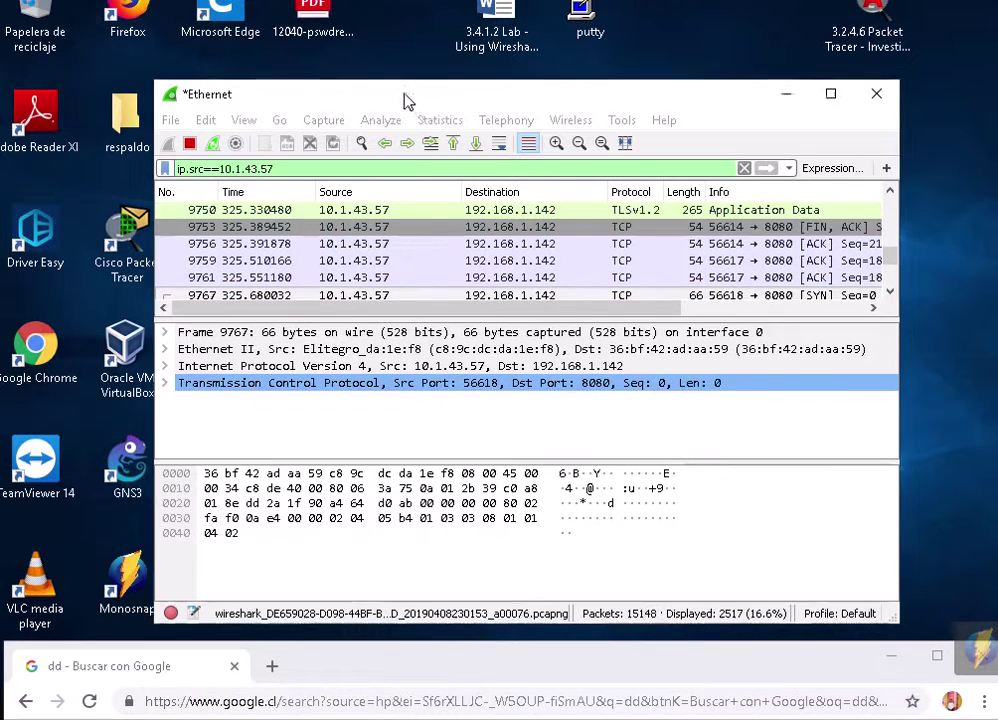
Step: Reposition the Wireshark and Chrome windows, bring Wireshark to the front, and view the newest filtered packets
{"action": "left_click_drag", "start_coordinate": [403, 96], "coordinate": [352, 81]}
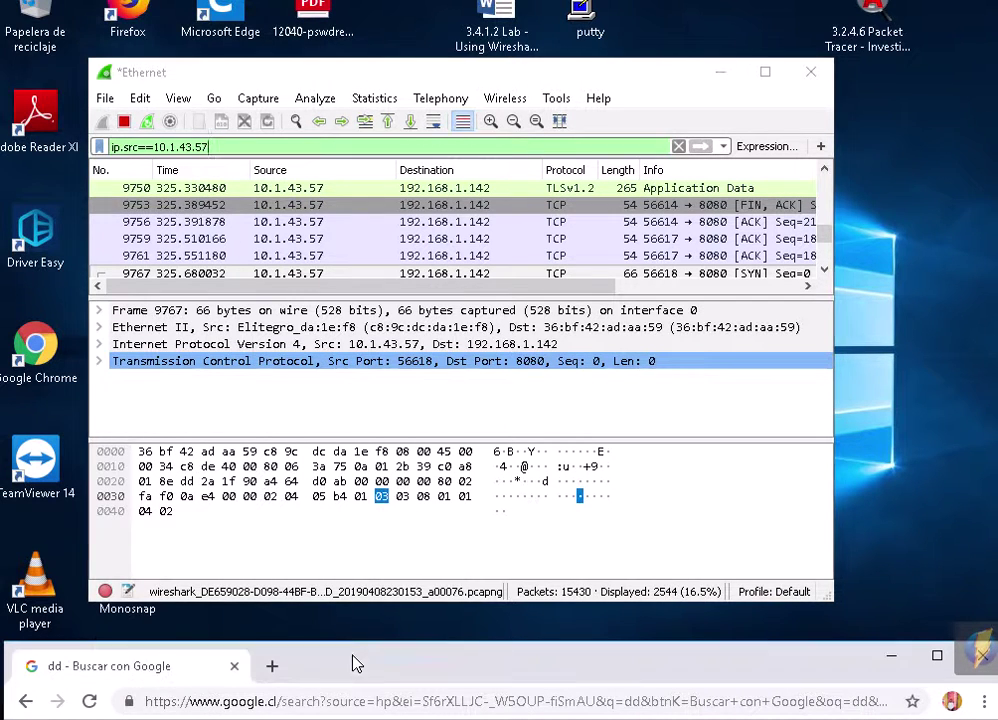
{"action": "left_click_drag", "start_coordinate": [567, 577], "coordinate": [603, 483]}
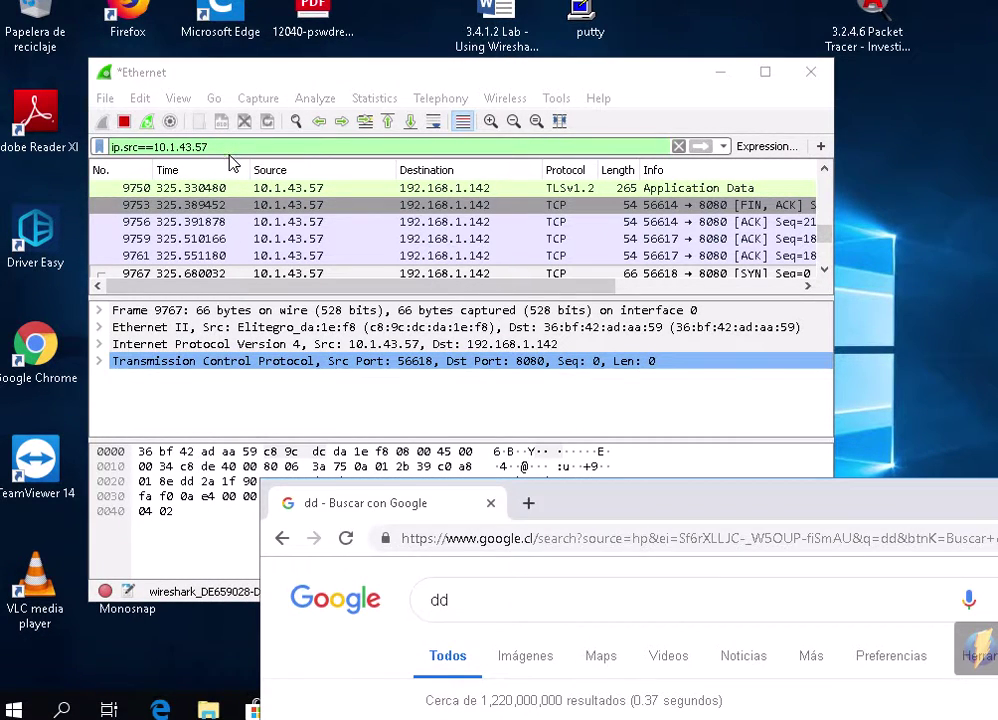
{"action": "left_click", "coordinate": [227, 150]}
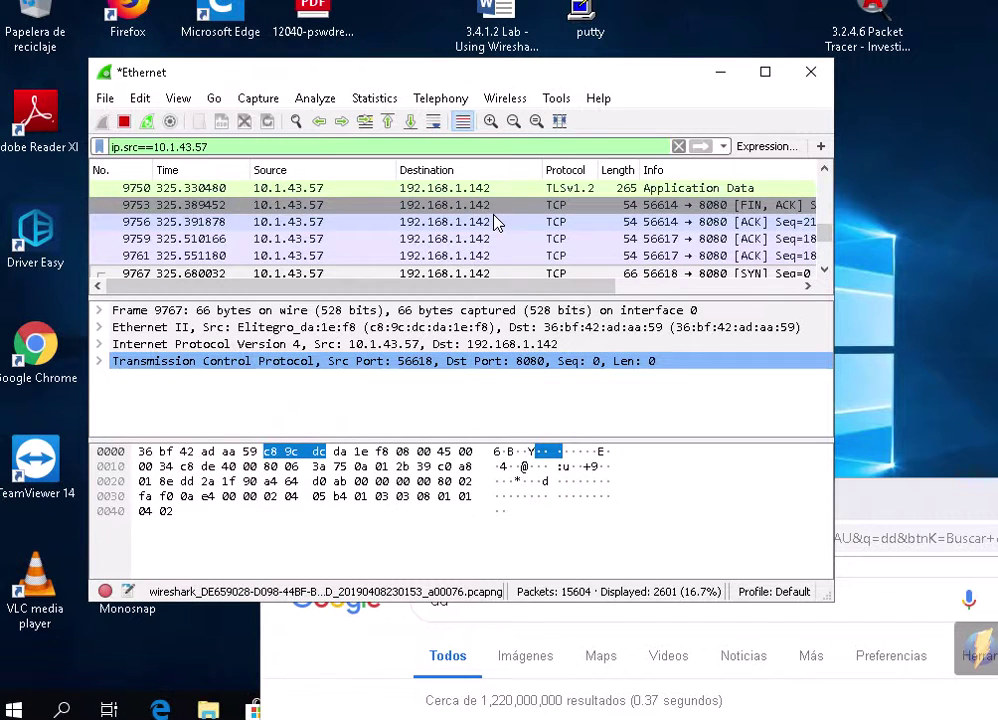
{"action": "left_click_drag", "start_coordinate": [826, 222], "coordinate": [826, 262]}
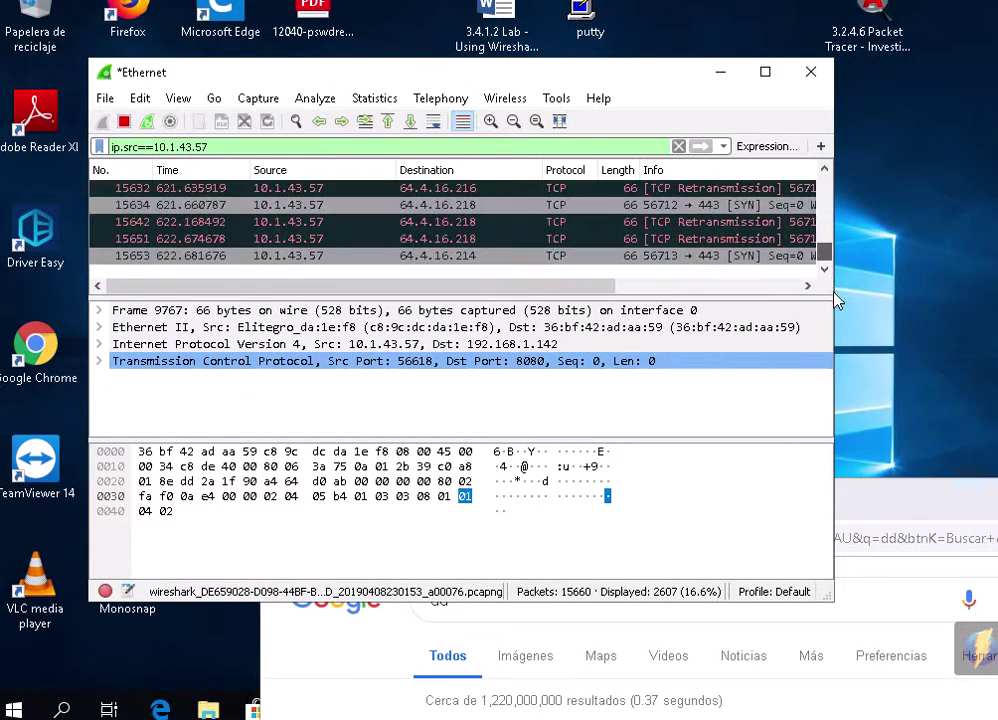
Step: Bring the Command Prompt forward, lower the Chrome window, and place the prompt so its text is fully readable beside Wireshark
{"action": "left_click", "coordinate": [884, 503]}
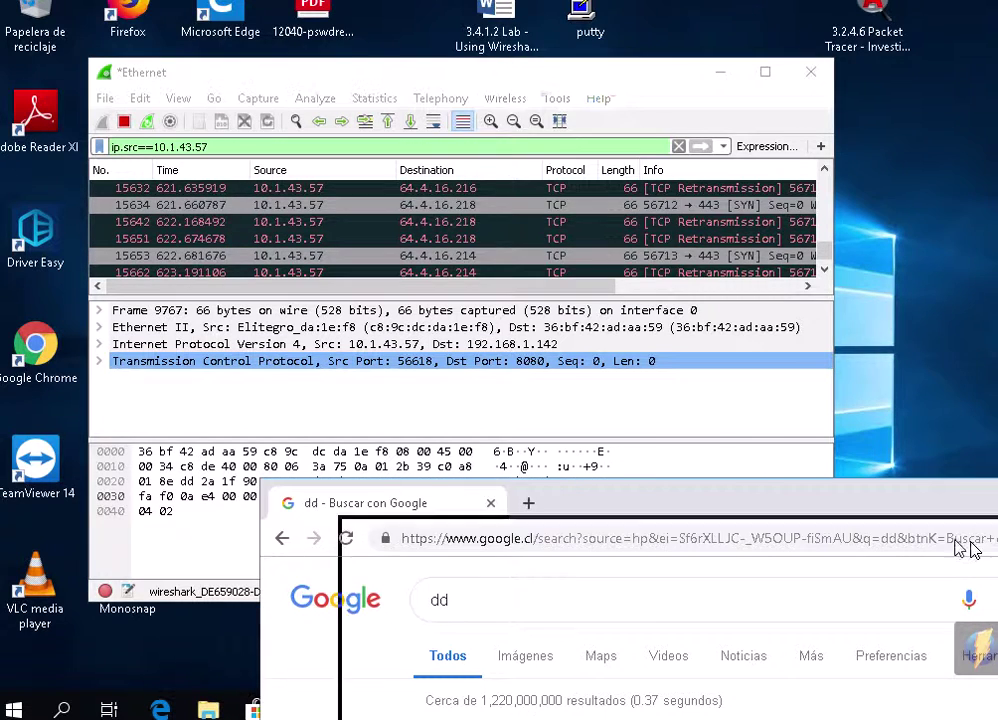
{"action": "key", "text": "super+Right"}
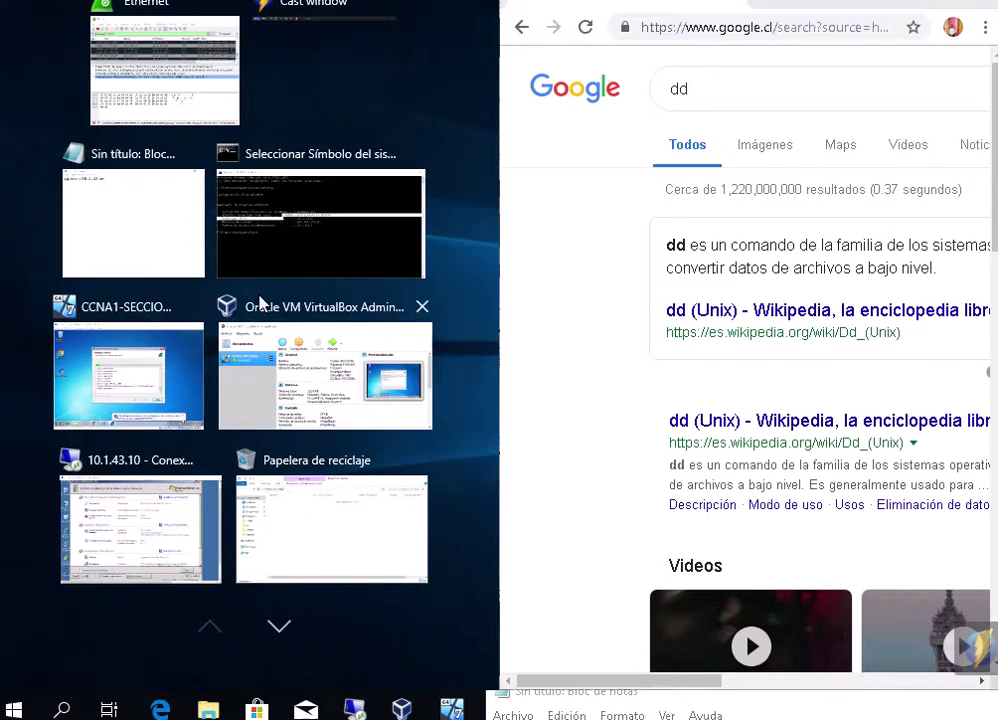
{"action": "left_click", "coordinate": [320, 218]}
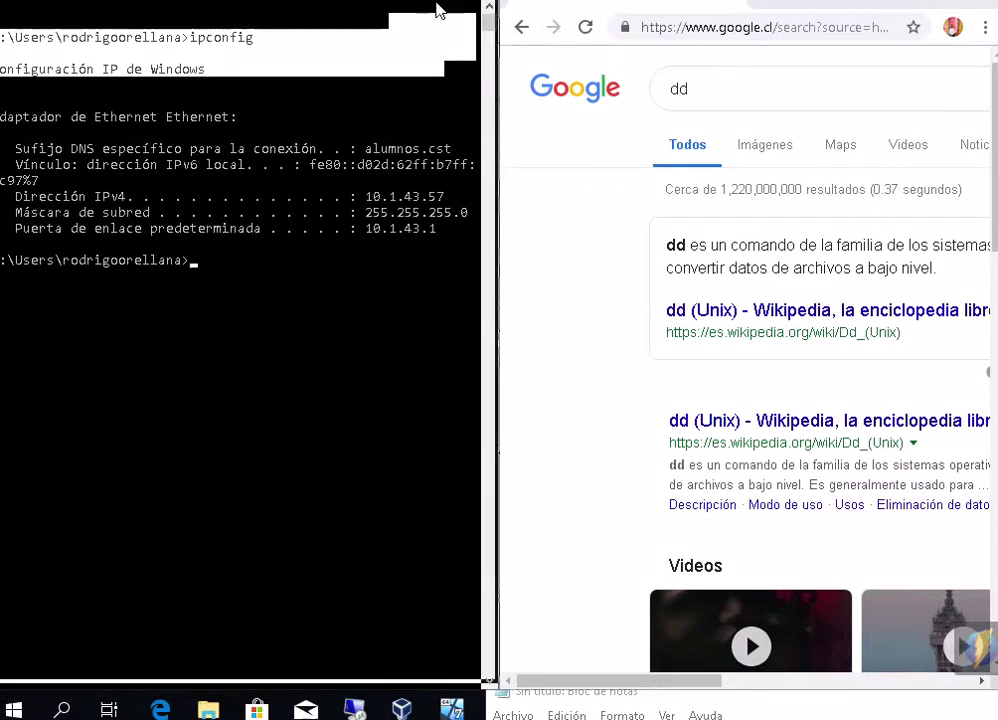
{"action": "left_click_drag", "start_coordinate": [439, 5], "coordinate": [330, 245]}
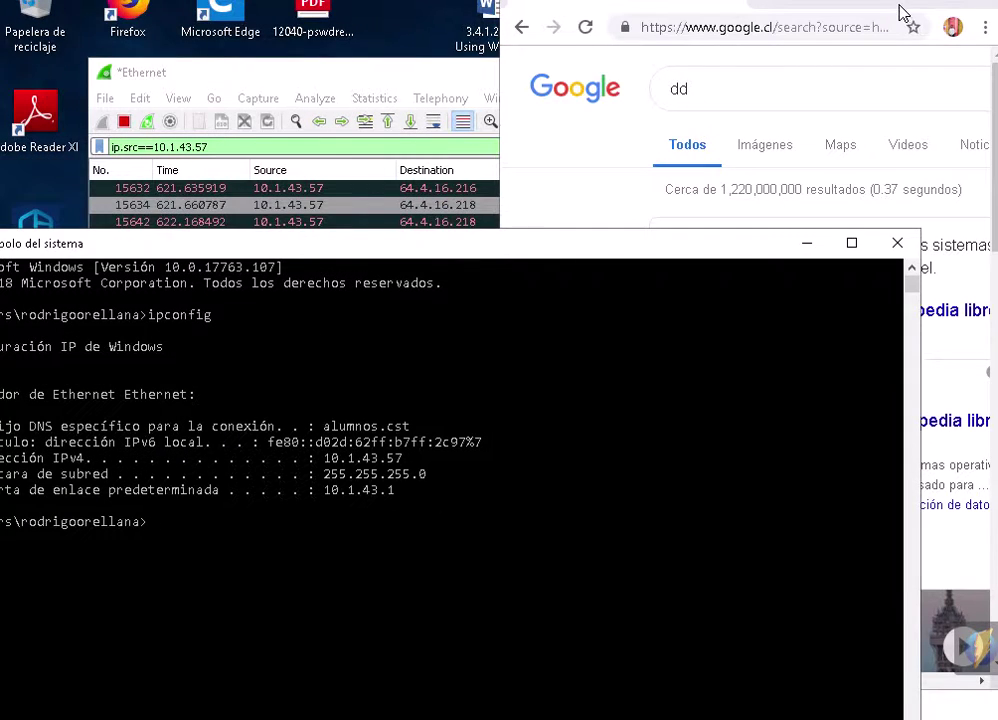
{"action": "left_click_drag", "start_coordinate": [900, 13], "coordinate": [641, 400]}
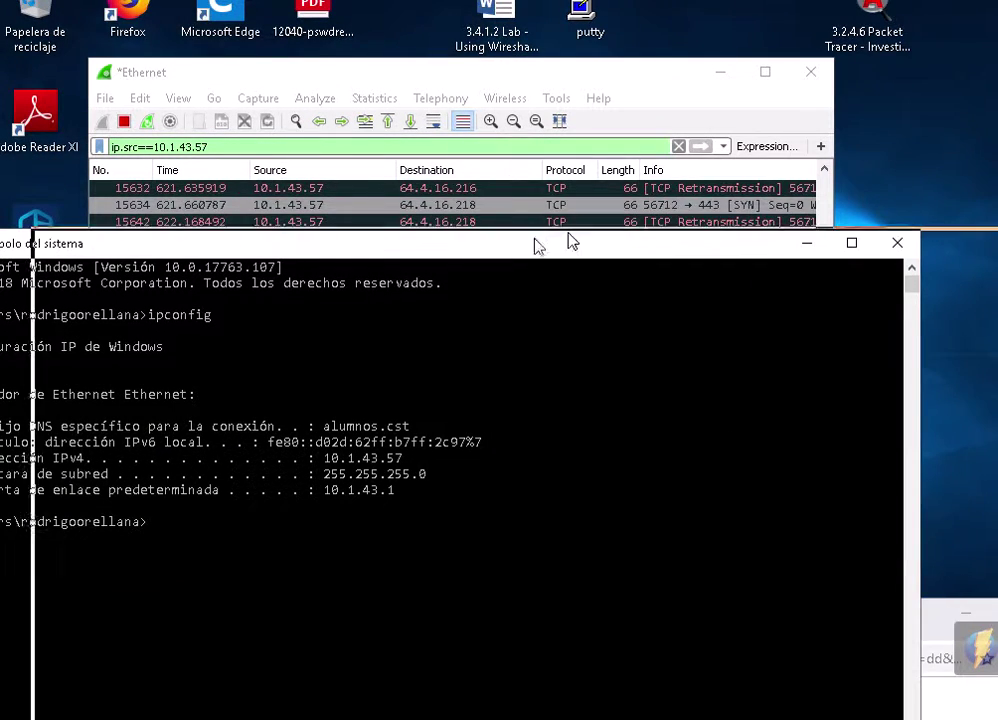
{"action": "left_click_drag", "start_coordinate": [535, 241], "coordinate": [932, 158]}
{"action": "left_click", "coordinate": [606, 440]}
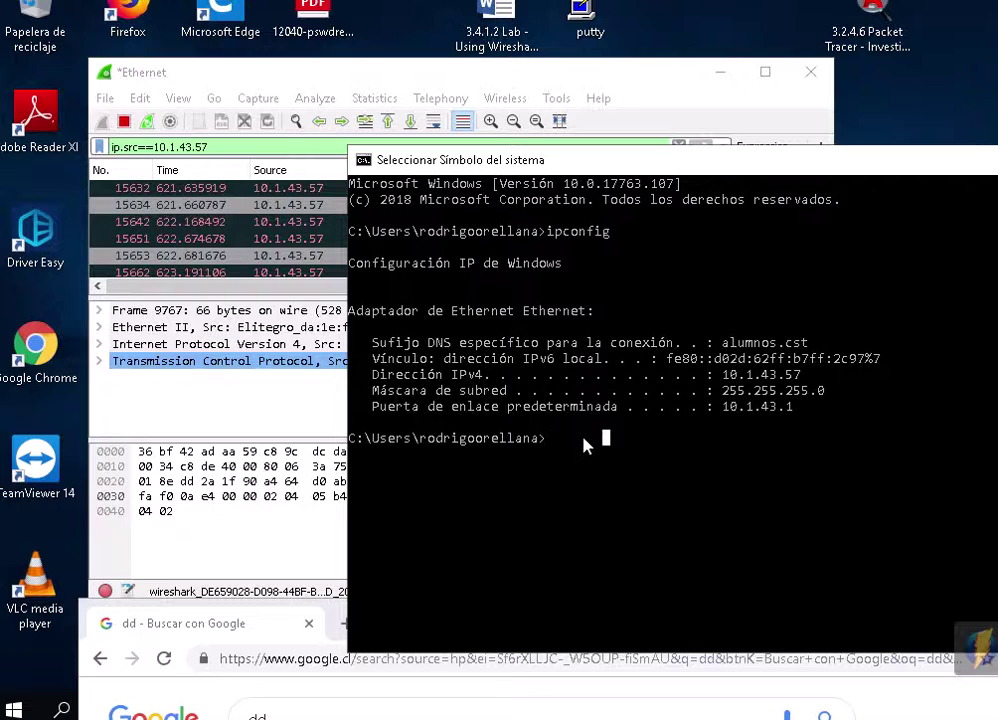
Step: Start a continuous ping to the guest with the command ping 10.1.43.21 -t
{"action": "type", "text": "PING"}
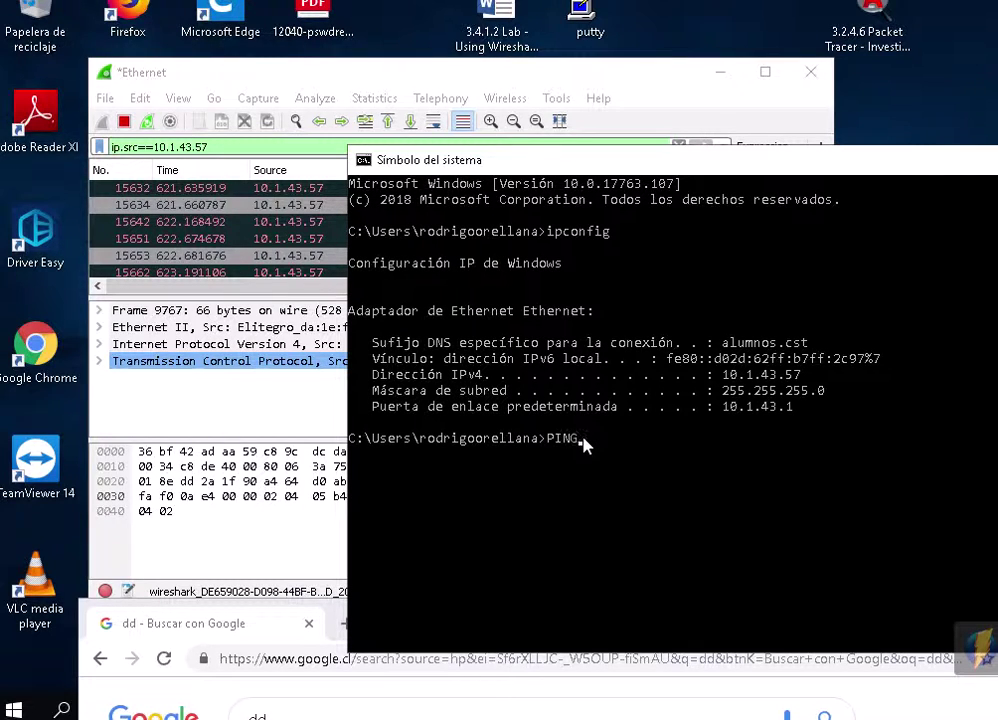
{"action": "key", "text": "BackSpace"}
{"action": "key", "text": "BackSpace"}
{"action": "key", "text": "BackSpace"}
{"action": "type", "text": "POI"}
{"action": "key", "text": "BackSpace"}
{"action": "key", "text": "BackSpace"}
{"action": "key", "text": "BackSpace"}
{"action": "type", "text": "pi"}
{"action": "key", "text": "BackSpace"}
{"action": "key", "text": "Return"}
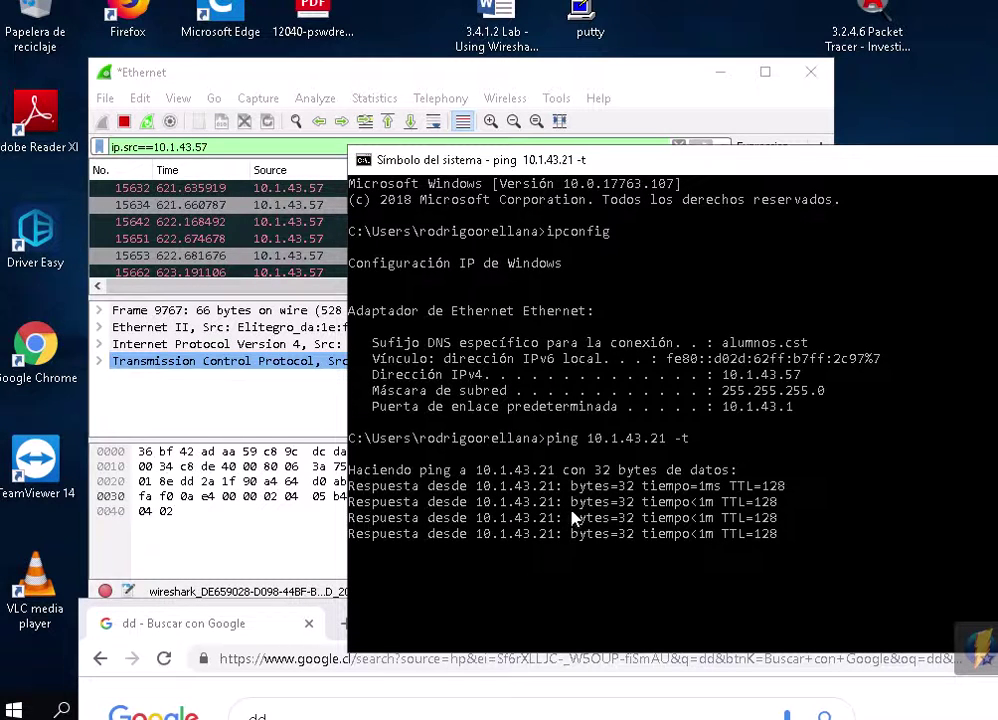
Step: Bring Wireshark forward, find the newest ICMP packets, and select an echo request addressed to 10.1.43.21
{"action": "left_click", "coordinate": [390, 72]}
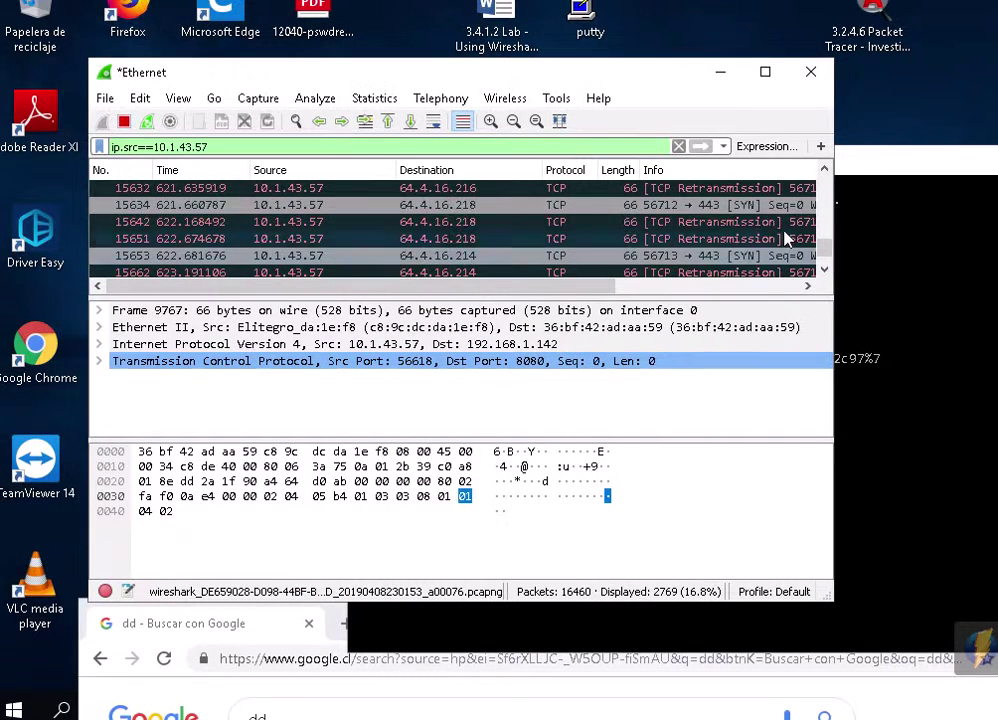
{"action": "left_click_drag", "start_coordinate": [819, 247], "coordinate": [824, 276]}
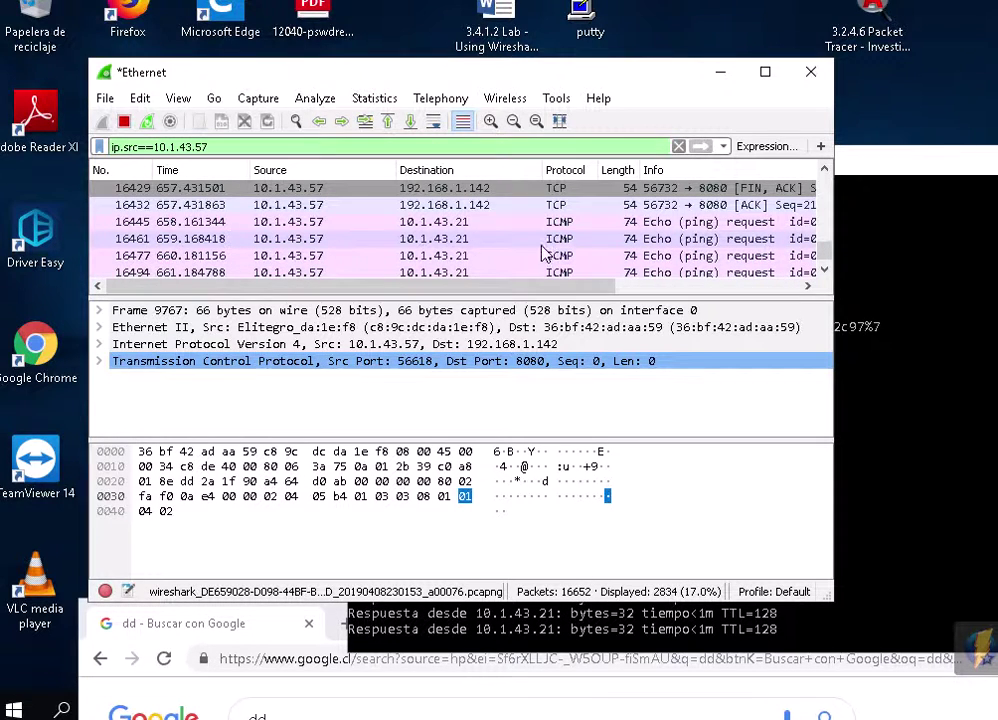
{"action": "left_click", "coordinate": [405, 256]}
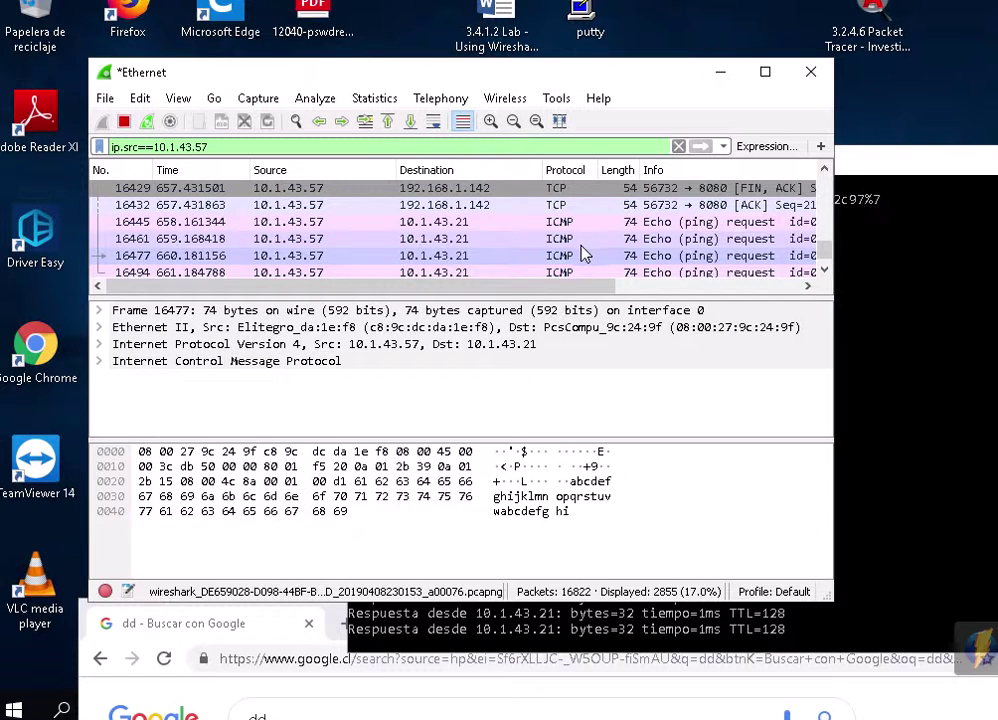
{"action": "left_click_drag", "start_coordinate": [519, 287], "coordinate": [668, 299]}
{"action": "left_click_drag", "start_coordinate": [713, 310], "coordinate": [552, 310]}
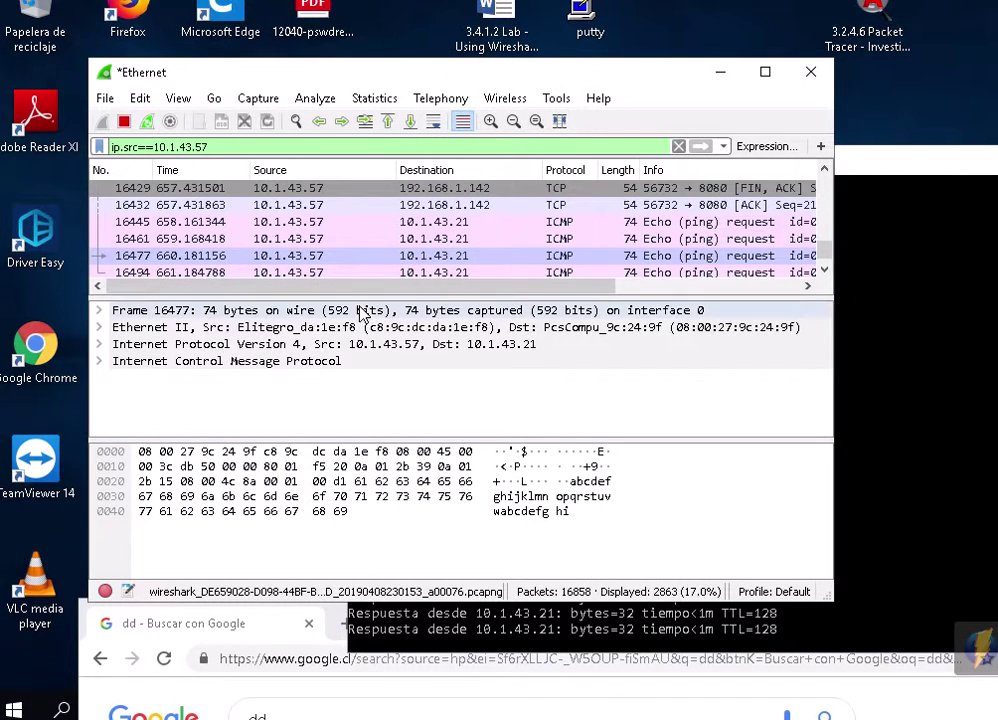
Step: Move the Command Prompt window farther aside and return to Wireshark
{"action": "left_click", "coordinate": [890, 366]}
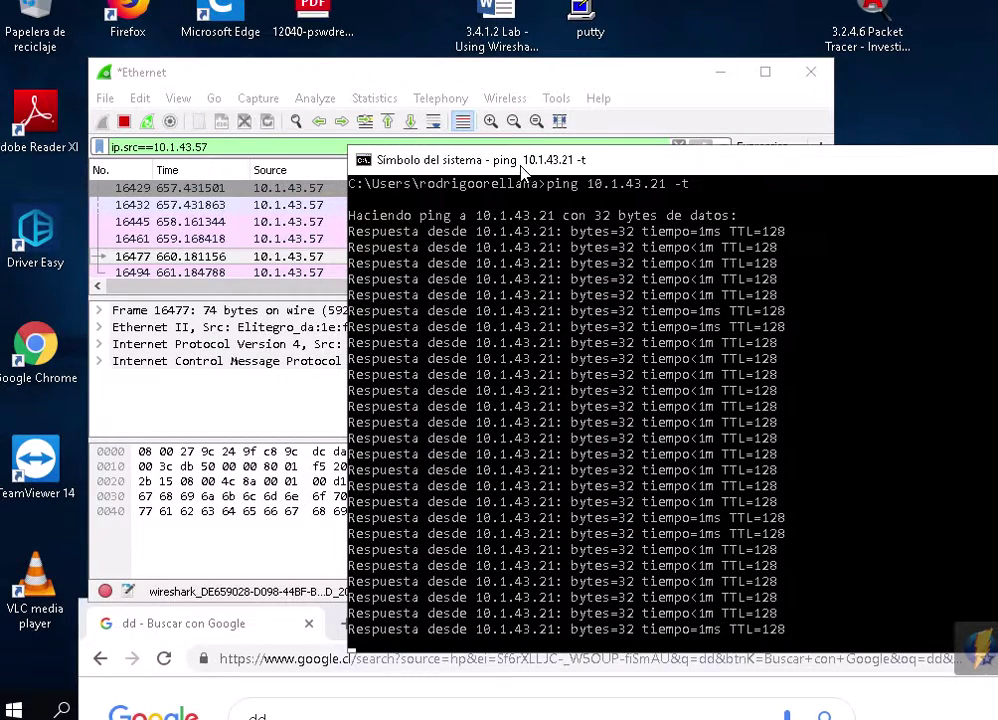
{"action": "left_click_drag", "start_coordinate": [522, 170], "coordinate": [635, 189]}
{"action": "left_click", "coordinate": [367, 78]}
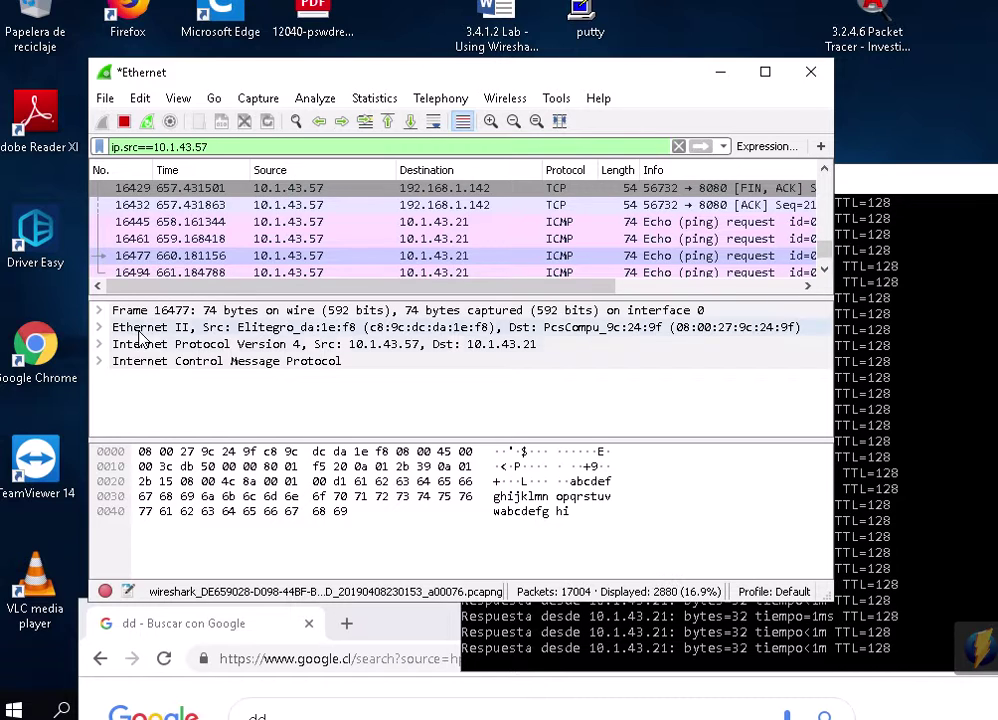
Step: Inspect the Internet Control Message Protocol and Internet Protocol Version 4 details of the selected echo request, collapsing each again
{"action": "left_click", "coordinate": [100, 364]}
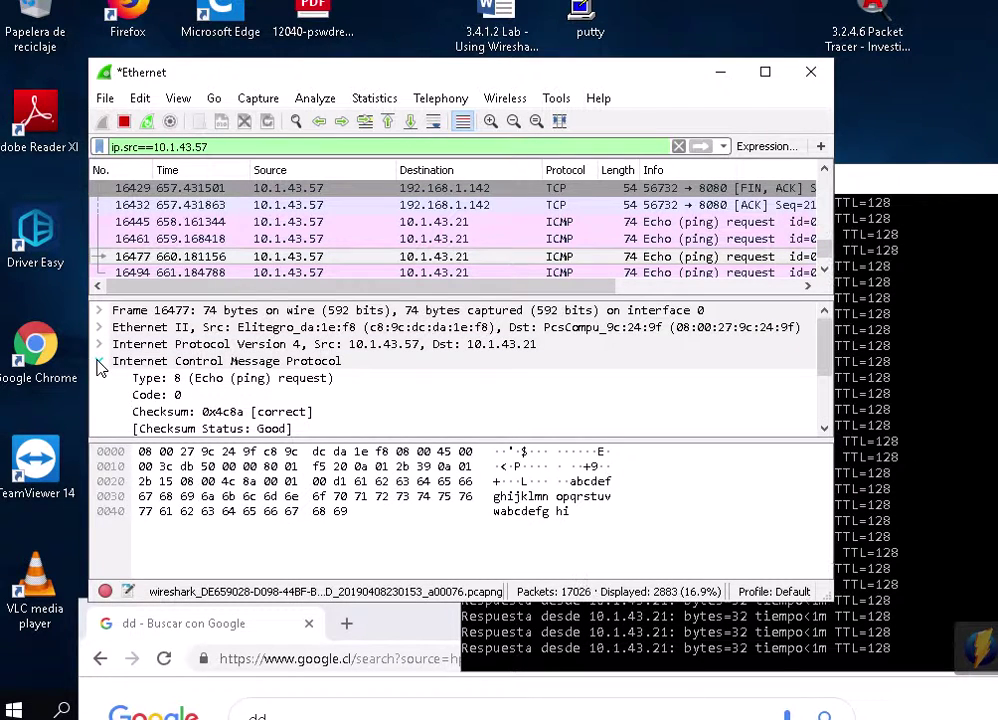
{"action": "left_click", "coordinate": [99, 363]}
{"action": "left_click", "coordinate": [99, 345]}
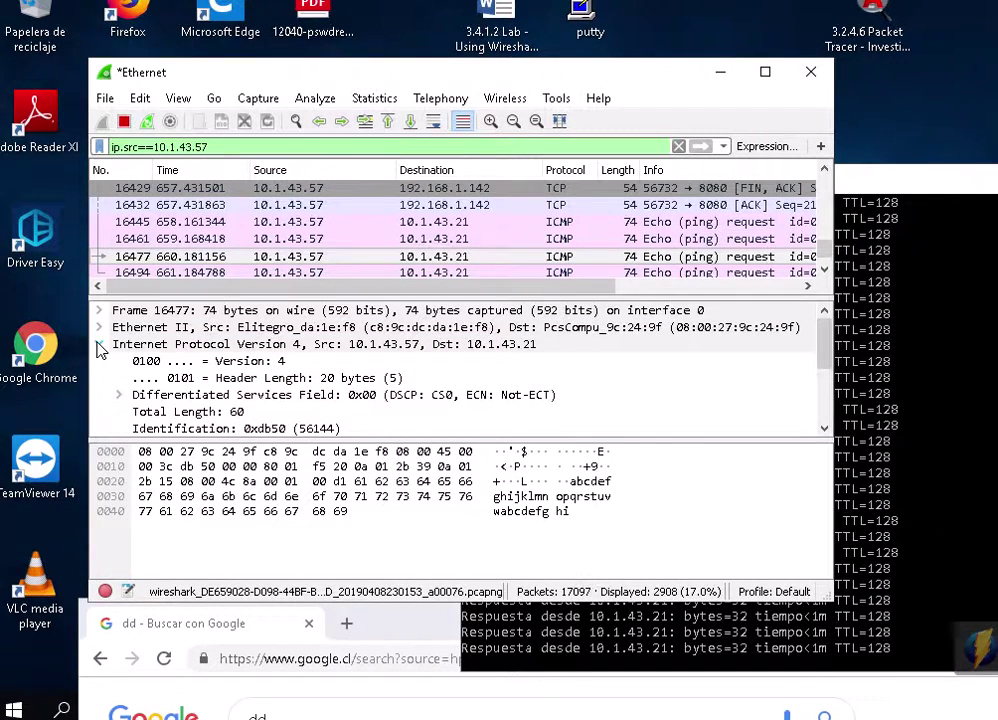
{"action": "left_click", "coordinate": [100, 345]}
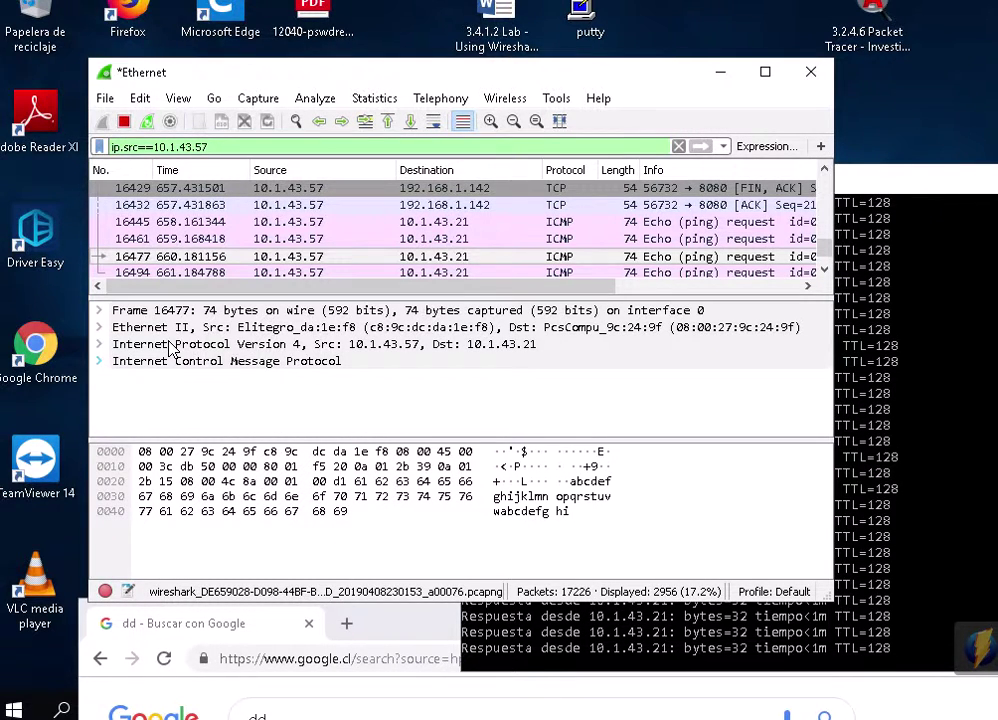
{"action": "right_click", "coordinate": [321, 256]}
{"action": "left_click", "coordinate": [322, 258]}
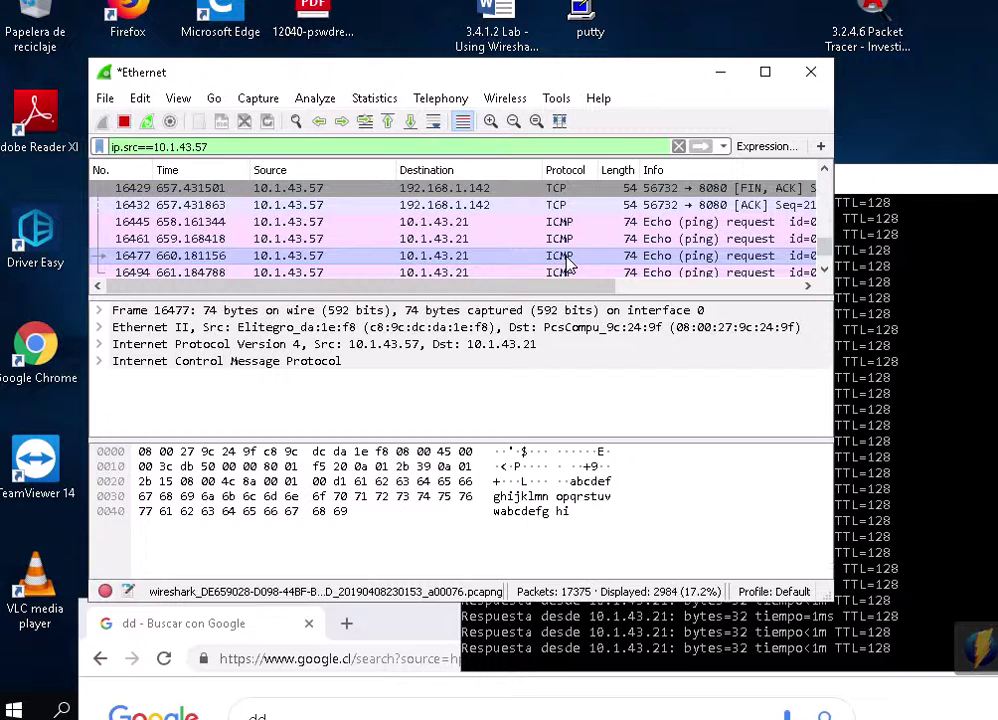
{"action": "right_click", "coordinate": [285, 255]}
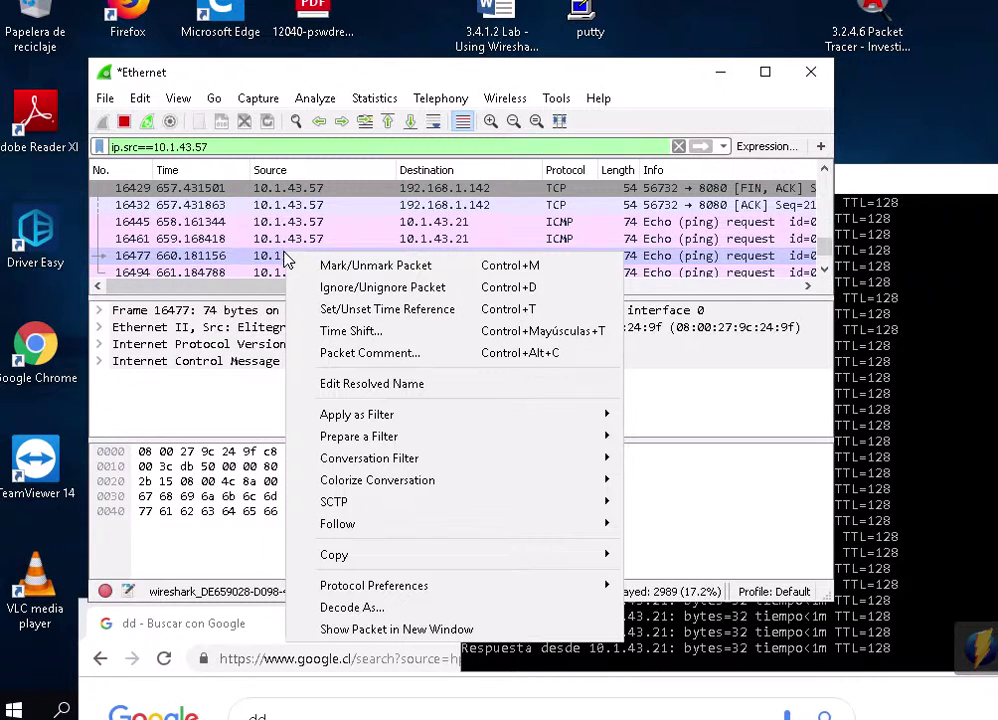
{"action": "left_click", "coordinate": [278, 258]}
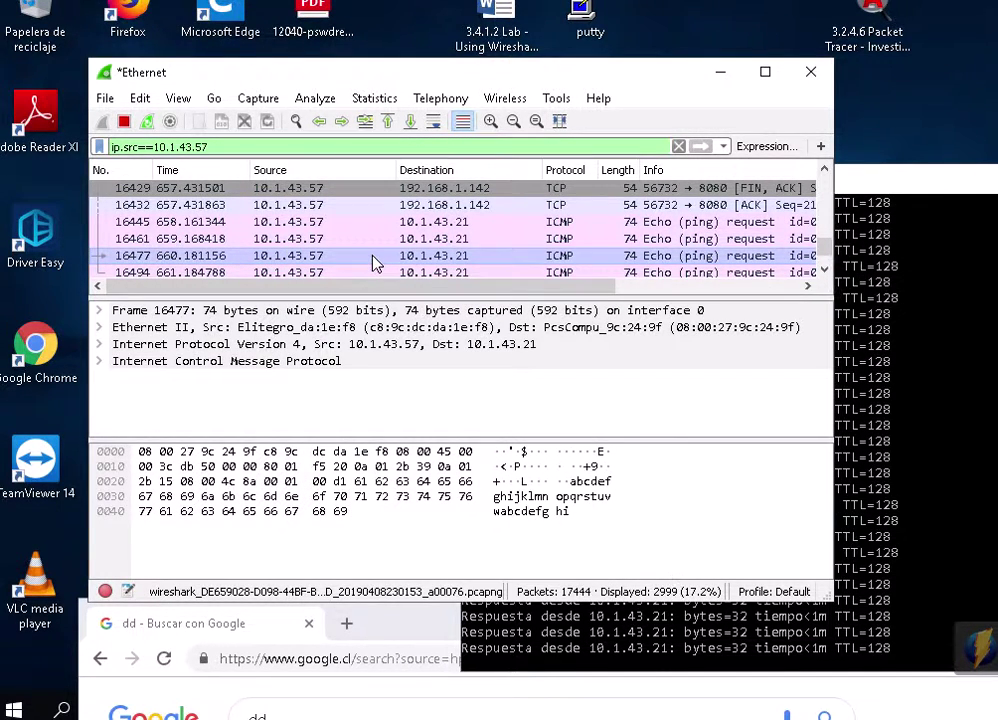
{"action": "right_click", "coordinate": [376, 260]}
{"action": "mouse_move", "coordinate": [507, 538]}
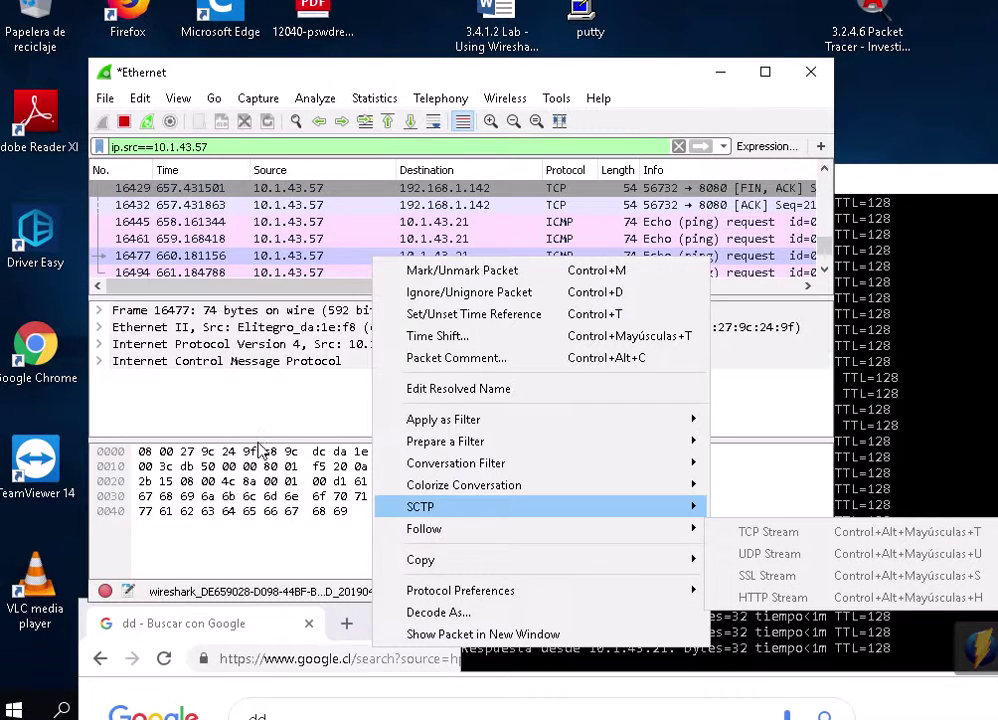
{"action": "left_click", "coordinate": [192, 370]}
Step: Inspect the Internet Control Message Protocol and Frame details of the selected echo request, collapsing each section again
{"action": "left_click", "coordinate": [99, 361]}
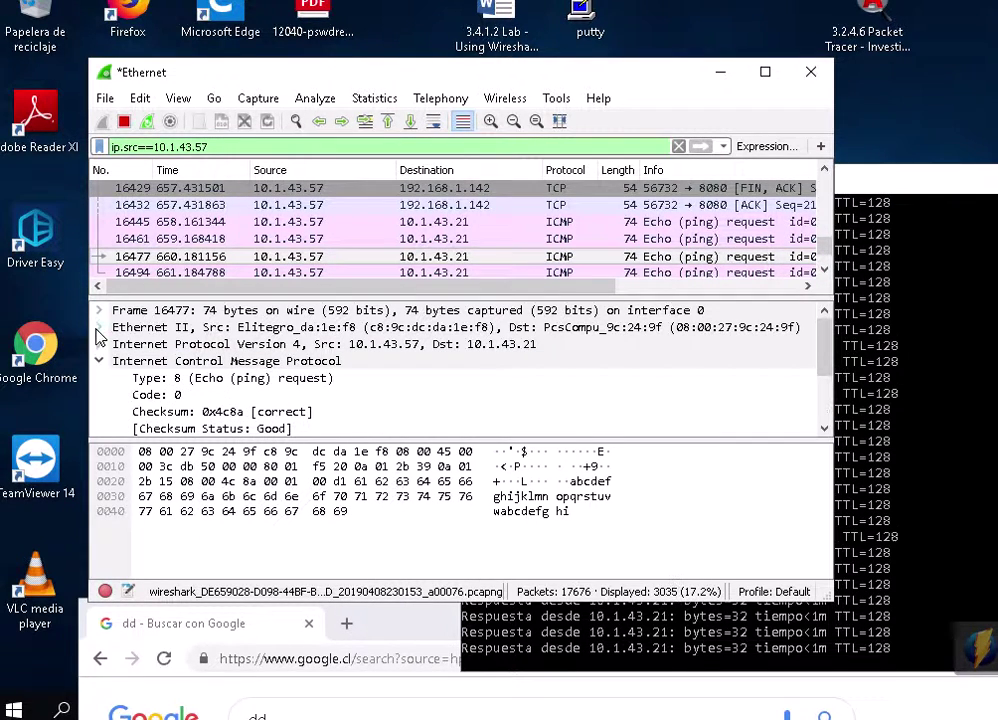
{"action": "left_click", "coordinate": [99, 358]}
{"action": "left_click", "coordinate": [100, 311]}
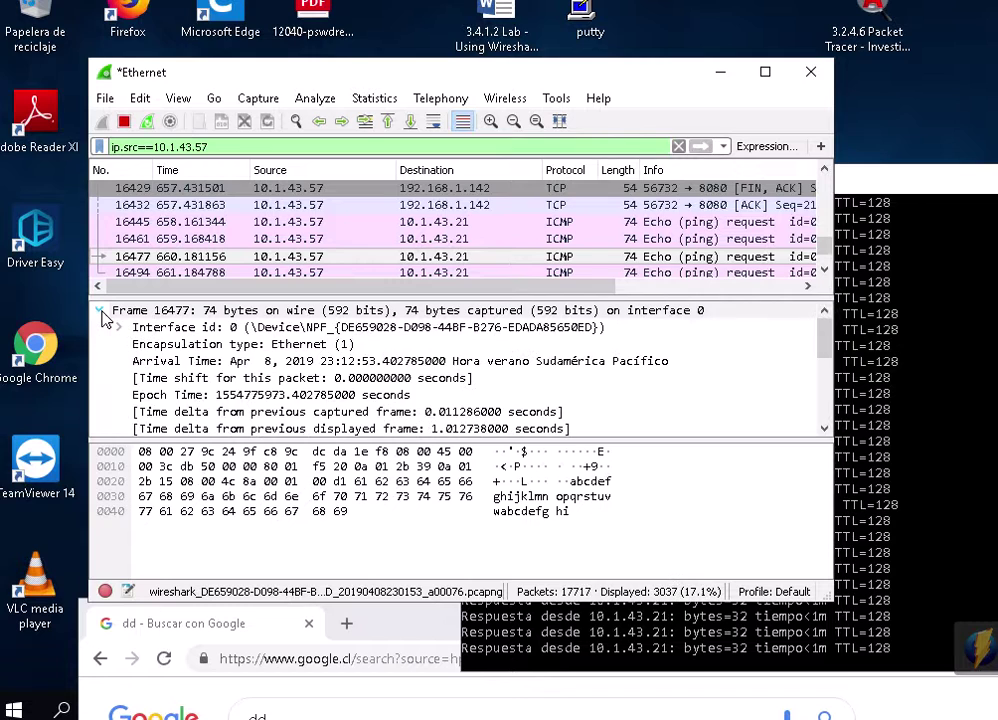
{"action": "left_click", "coordinate": [101, 311]}
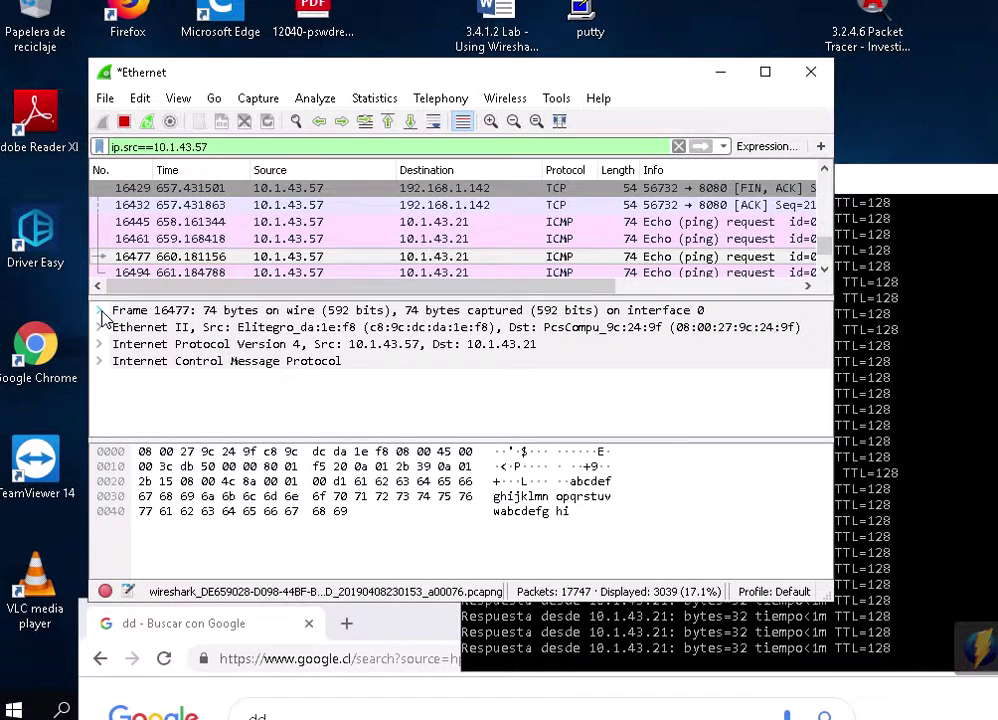
{"action": "left_click", "coordinate": [101, 311]}
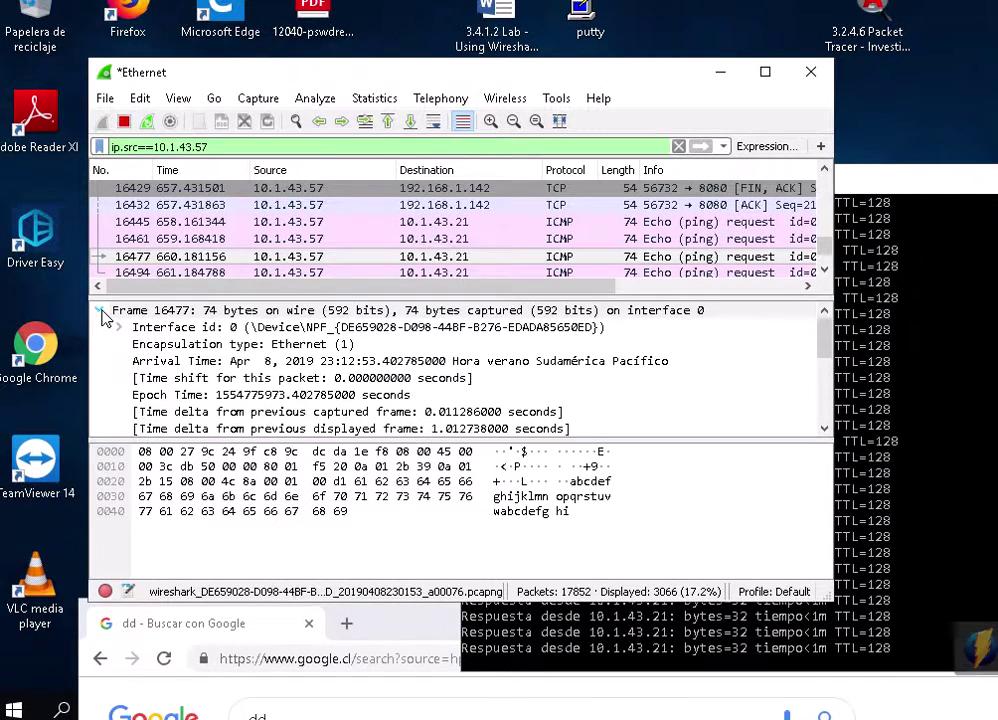
{"action": "left_click", "coordinate": [101, 311]}
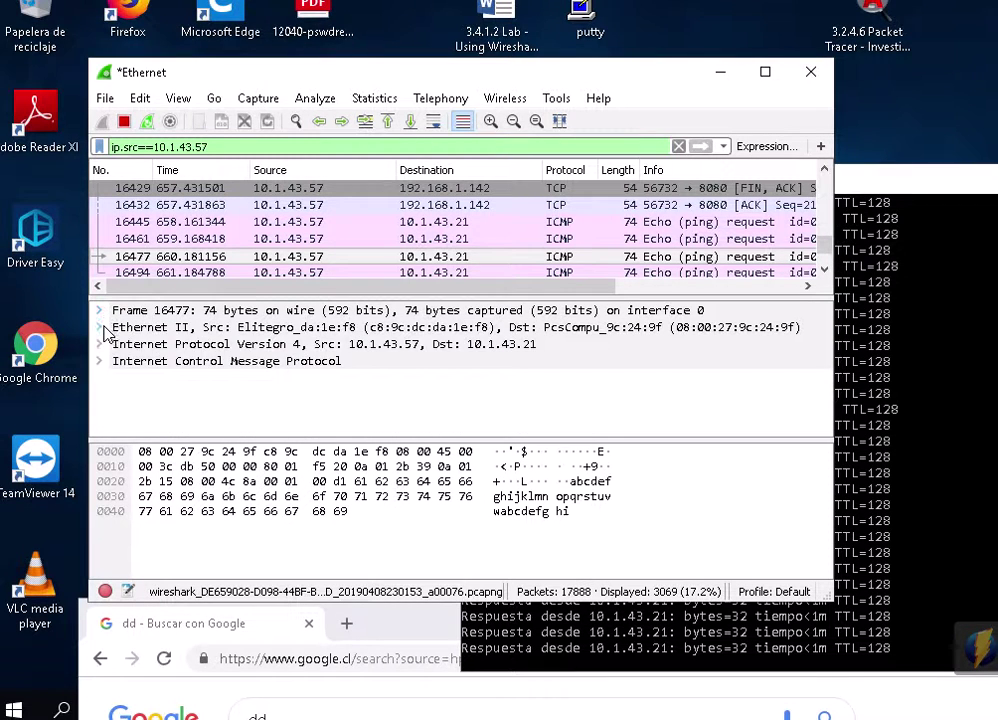
{"action": "left_click", "coordinate": [102, 326]}
{"action": "left_click", "coordinate": [102, 326]}
{"action": "left_click", "coordinate": [101, 311]}
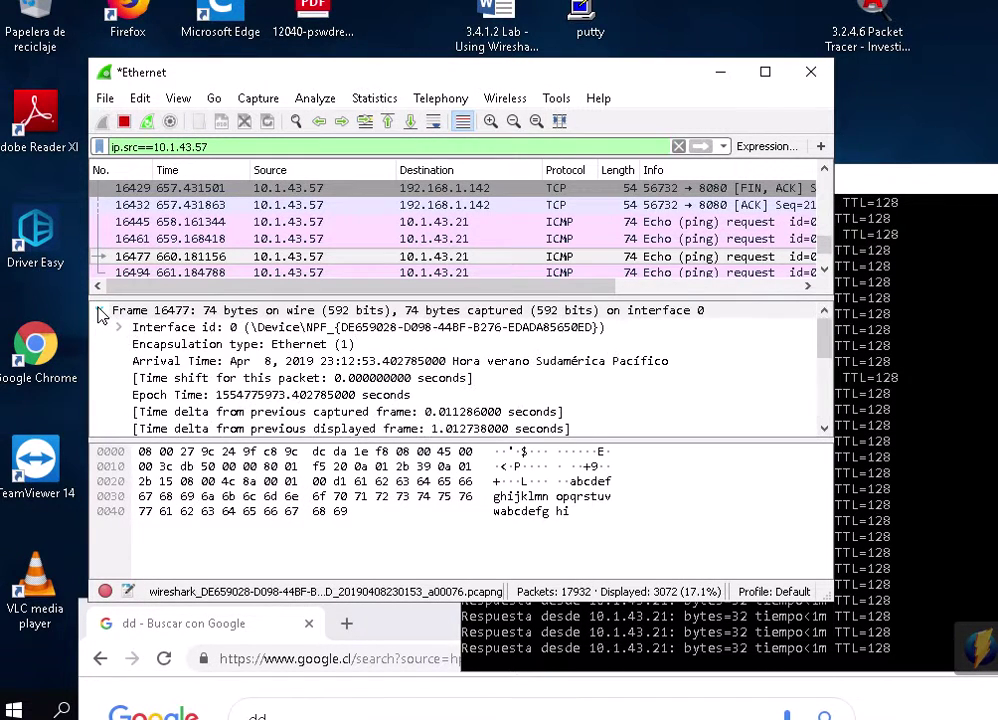
{"action": "left_click", "coordinate": [101, 311]}
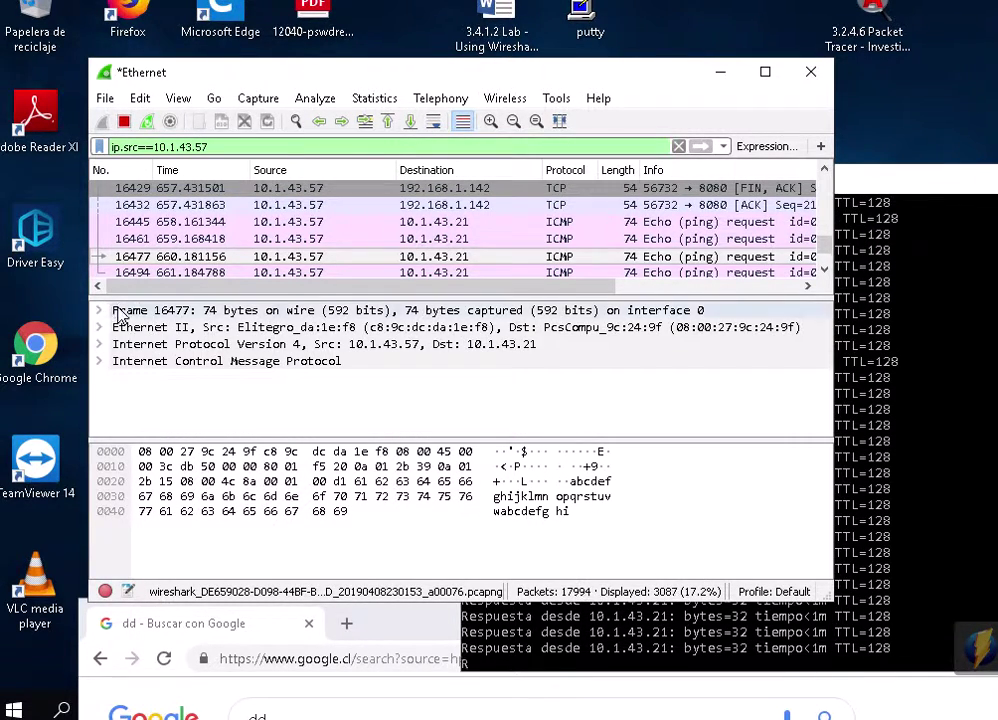
{"action": "right_click", "coordinate": [340, 258]}
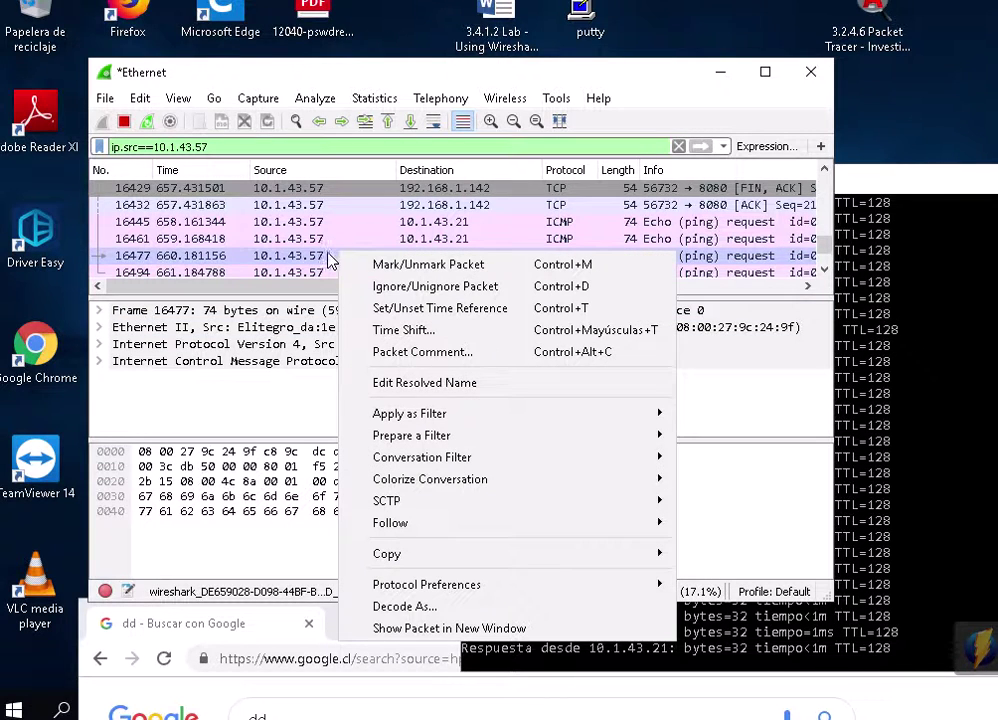
{"action": "left_click", "coordinate": [99, 313]}
{"action": "left_click", "coordinate": [99, 313]}
{"action": "left_click", "coordinate": [99, 313]}
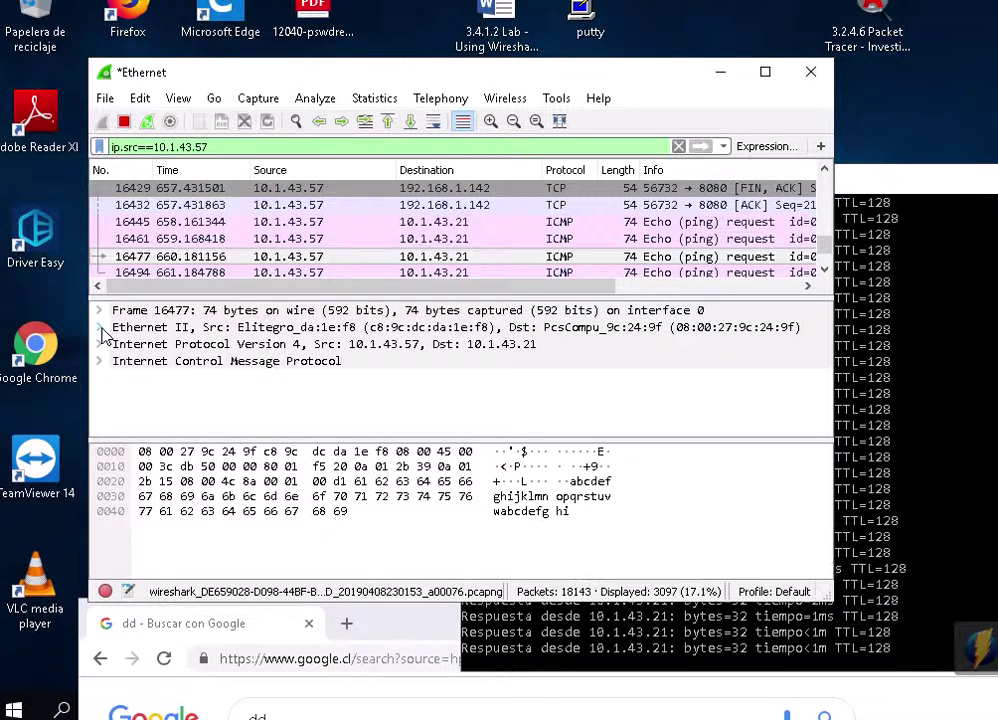
Step: Examine the destination and source MAC addresses in the echo request's Ethernet II details, and collapse them
{"action": "left_click", "coordinate": [101, 329]}
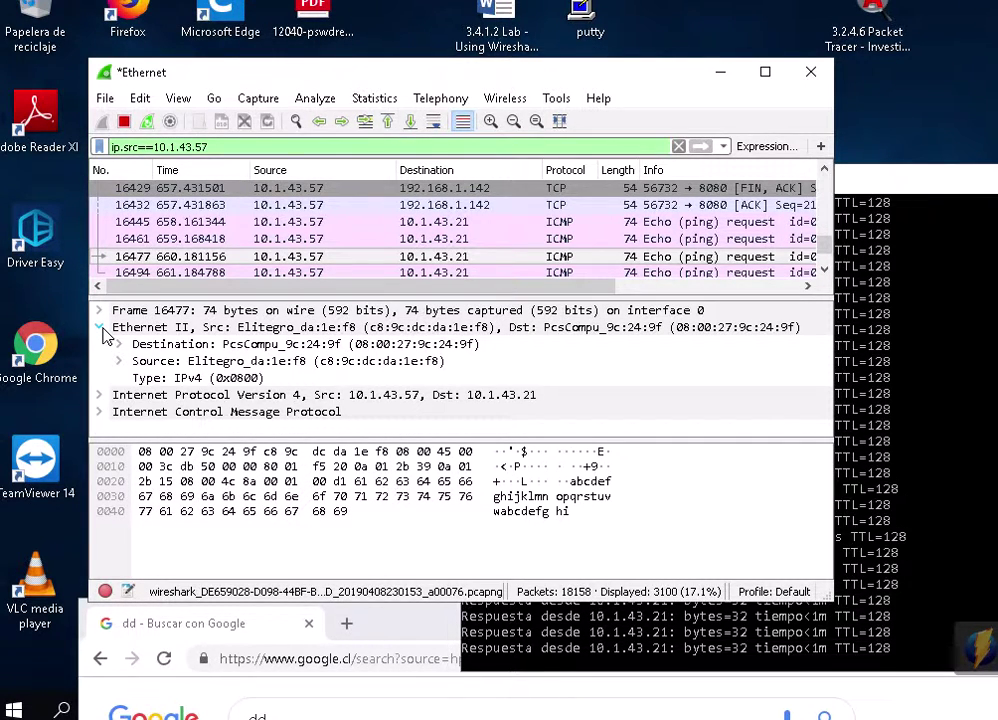
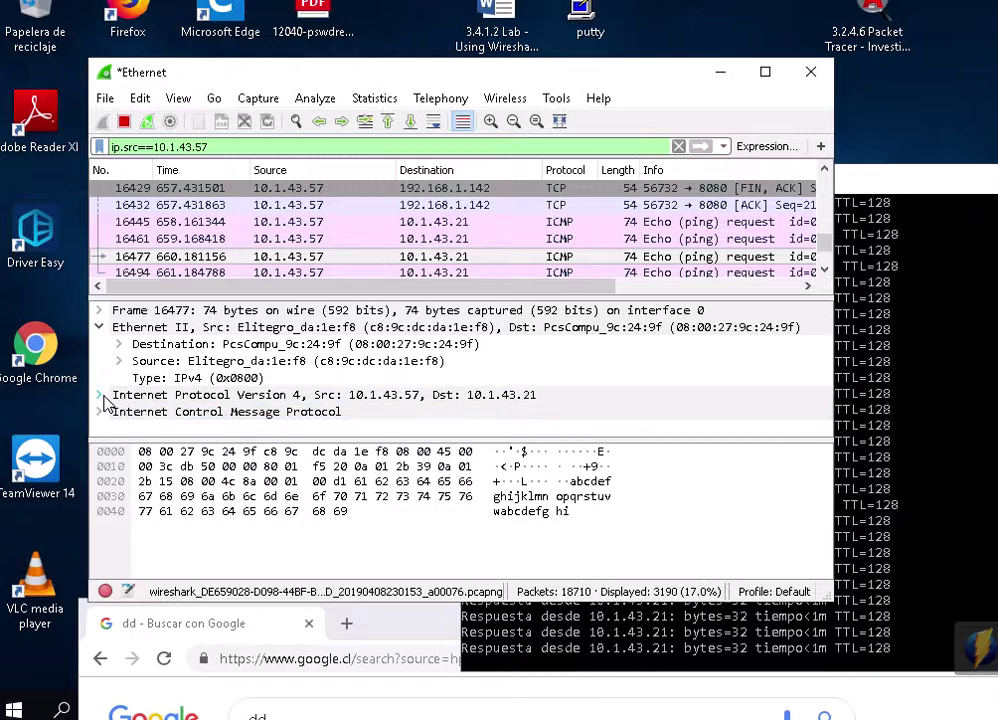
{"action": "left_click", "coordinate": [99, 328]}
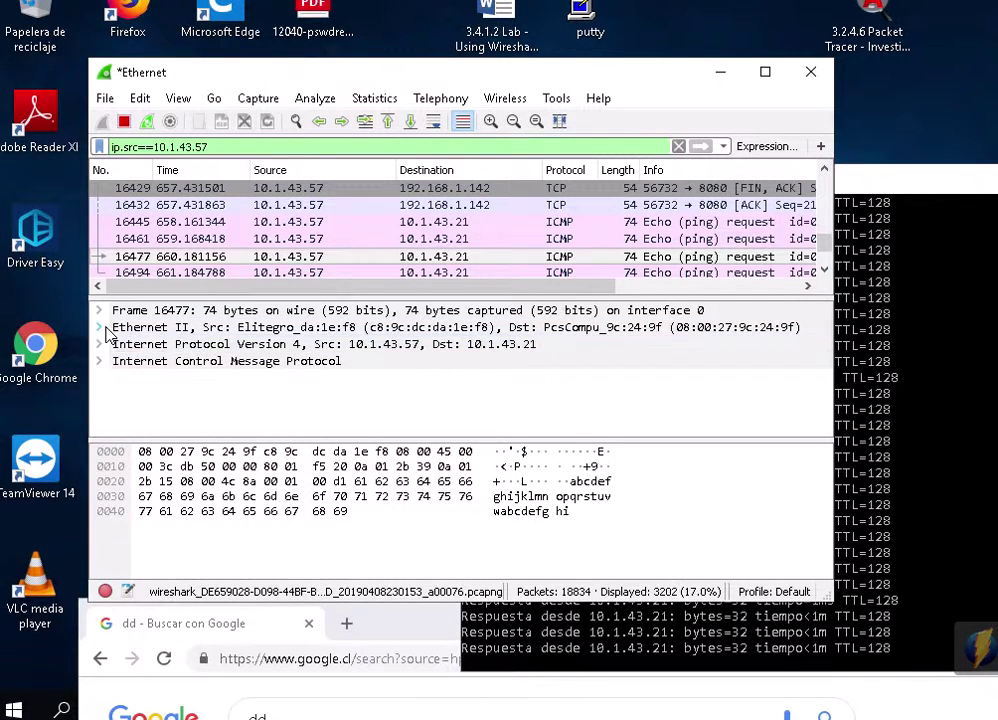
{"action": "left_click", "coordinate": [99, 327]}
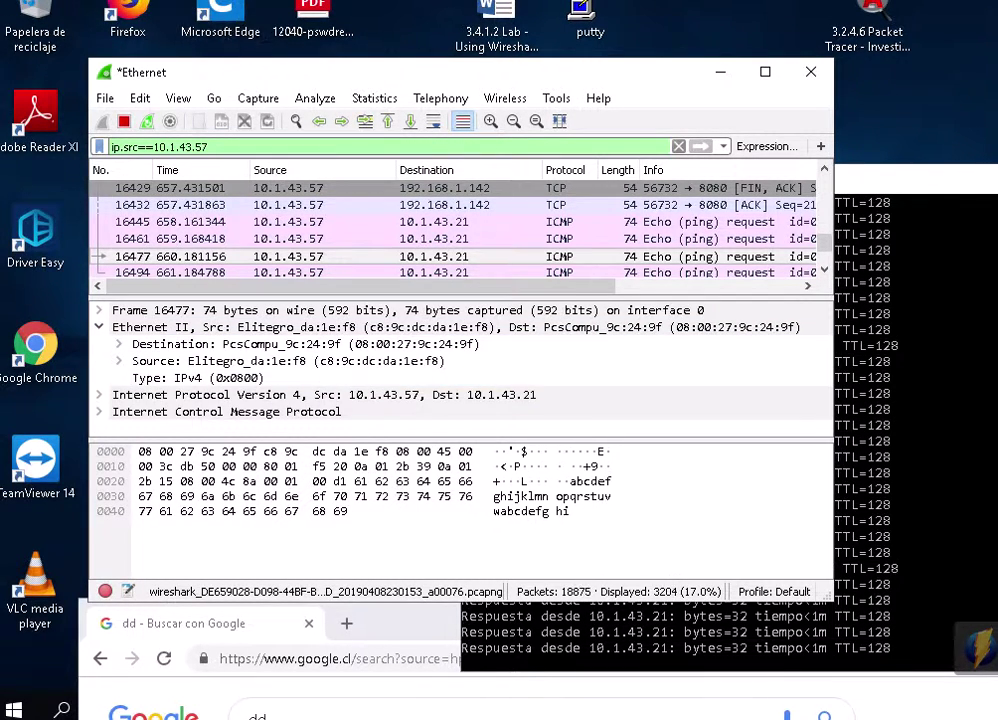
{"action": "left_click_drag", "start_coordinate": [193, 318], "coordinate": [268, 360]}
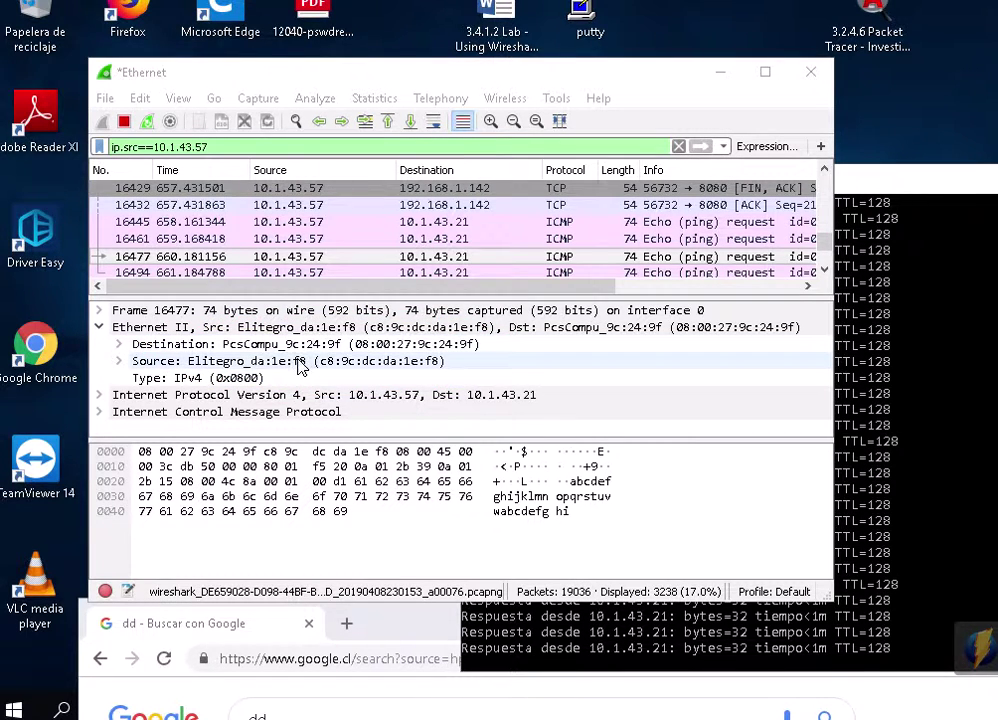
{"action": "left_click", "coordinate": [99, 327]}
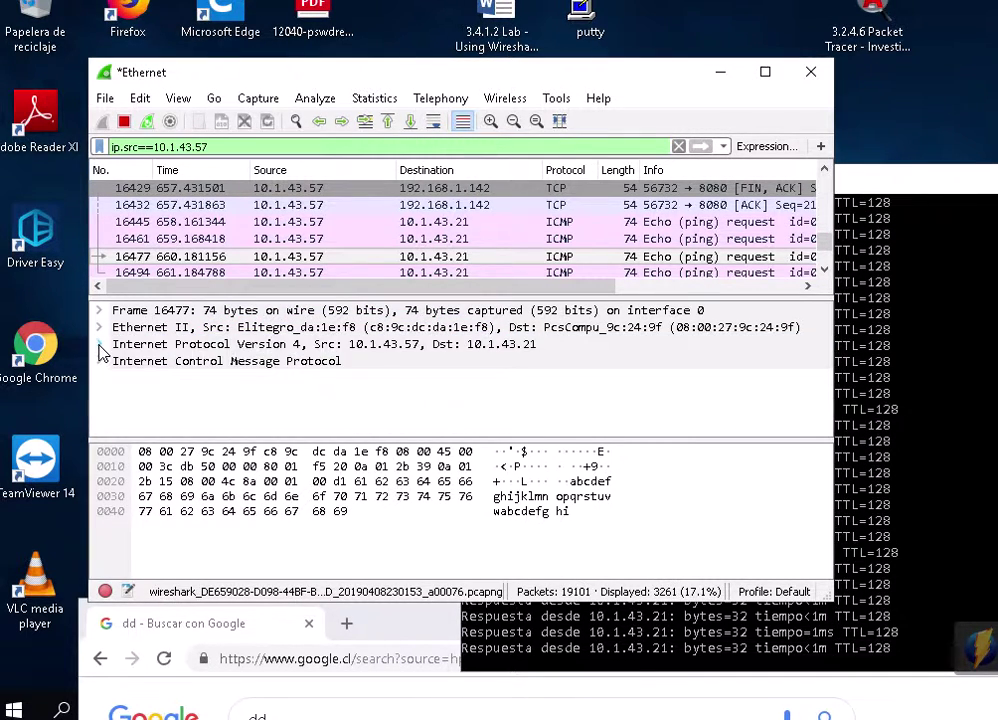
Step: Review the Internet Protocol Version 4 section and the Internet Control Message Protocol section of the echo request, collapsing both
{"action": "left_click", "coordinate": [99, 344]}
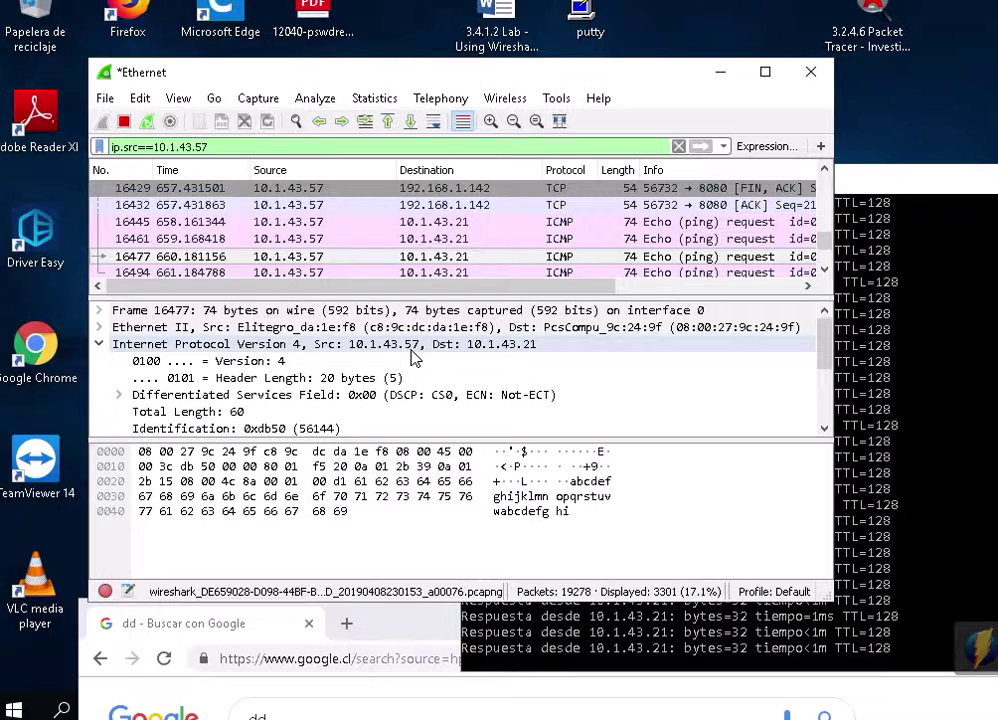
{"action": "left_click", "coordinate": [99, 344]}
{"action": "left_click", "coordinate": [99, 344]}
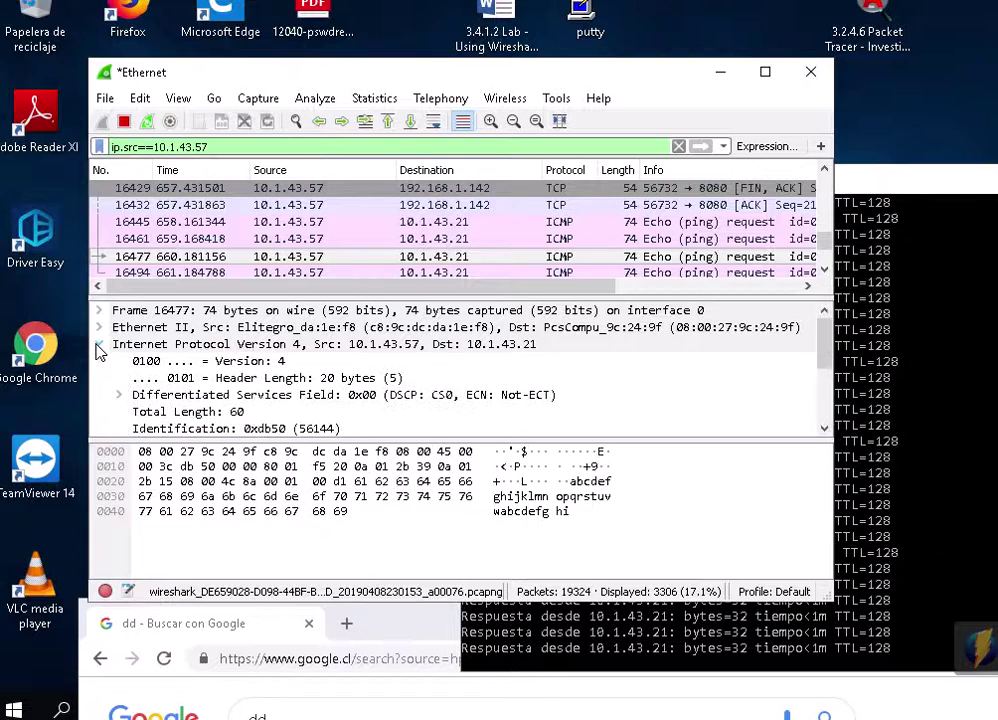
{"action": "left_click", "coordinate": [99, 344]}
{"action": "left_click", "coordinate": [100, 364]}
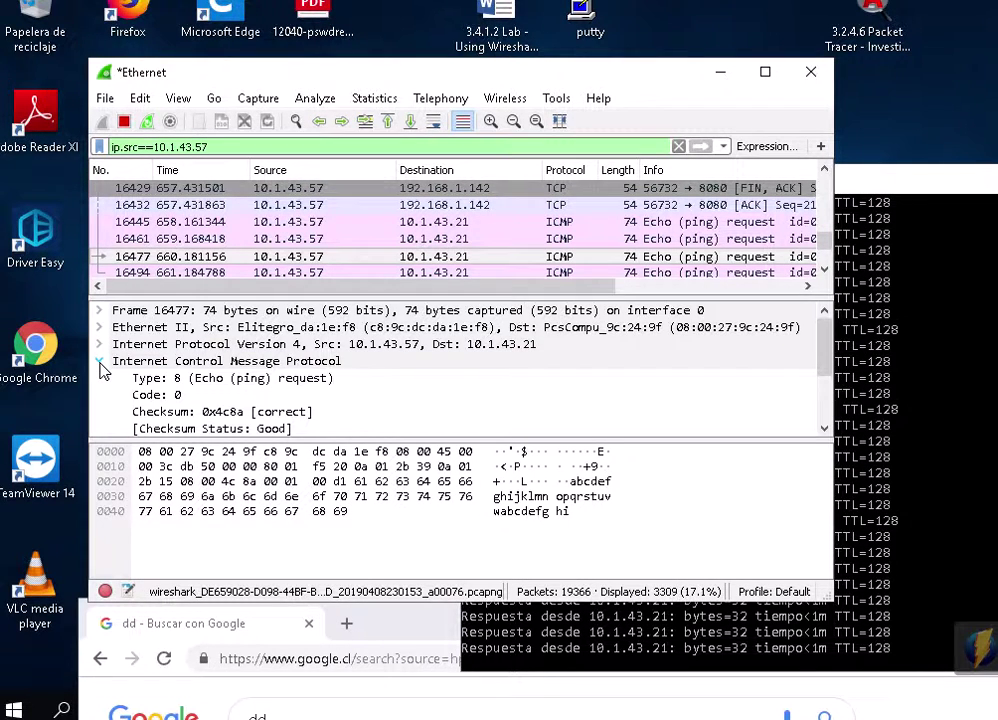
{"action": "left_click", "coordinate": [100, 364]}
{"action": "left_click", "coordinate": [100, 364]}
{"action": "left_click", "coordinate": [100, 362]}
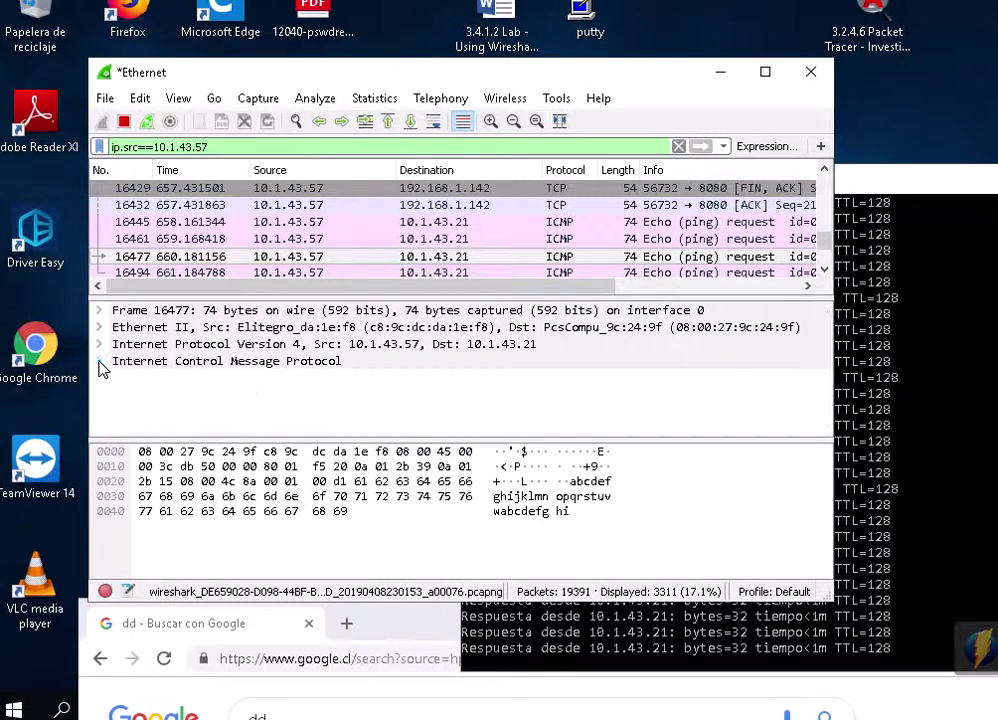
Step: Read the echo request's Internet Protocol Version 4 header fields down to the source address, and collapse the section
{"action": "left_click", "coordinate": [99, 344]}
{"action": "scroll", "coordinate": [408, 412], "scroll_direction": "down", "scroll_amount": 2}
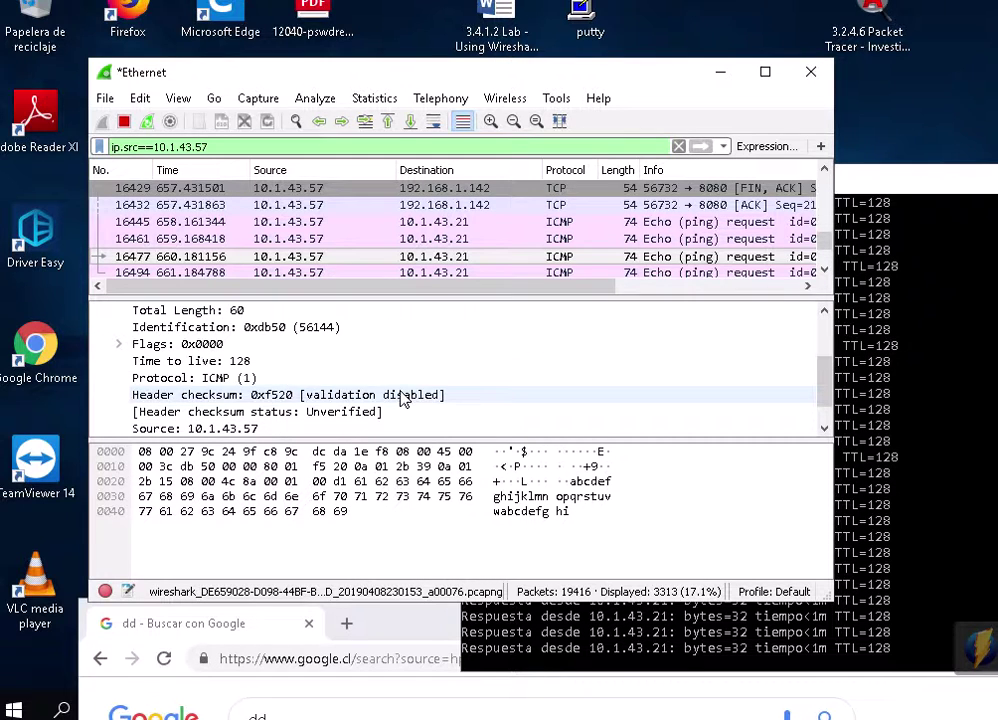
{"action": "scroll", "coordinate": [401, 397], "scroll_direction": "up", "scroll_amount": 1}
{"action": "scroll", "coordinate": [401, 397], "scroll_direction": "up", "scroll_amount": 1}
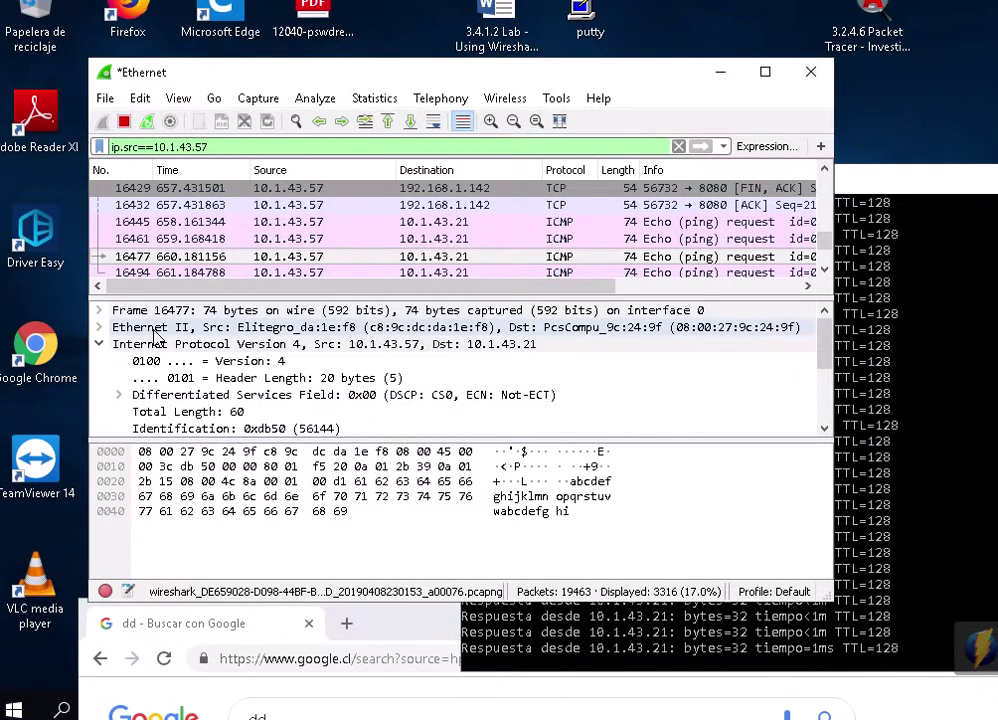
{"action": "left_click", "coordinate": [99, 344]}
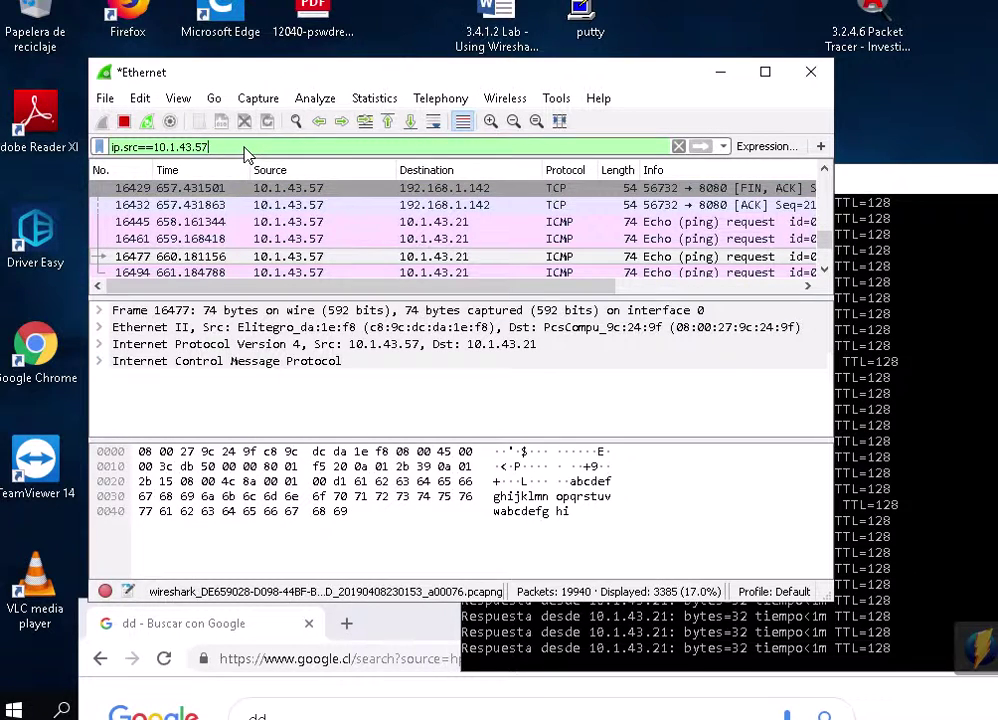
Step: Bring the Command Prompt forward, move it over Wireshark, and stop the running continuous ping
{"action": "left_click", "coordinate": [864, 319]}
{"action": "left_click_drag", "start_coordinate": [708, 178], "coordinate": [576, 148]}
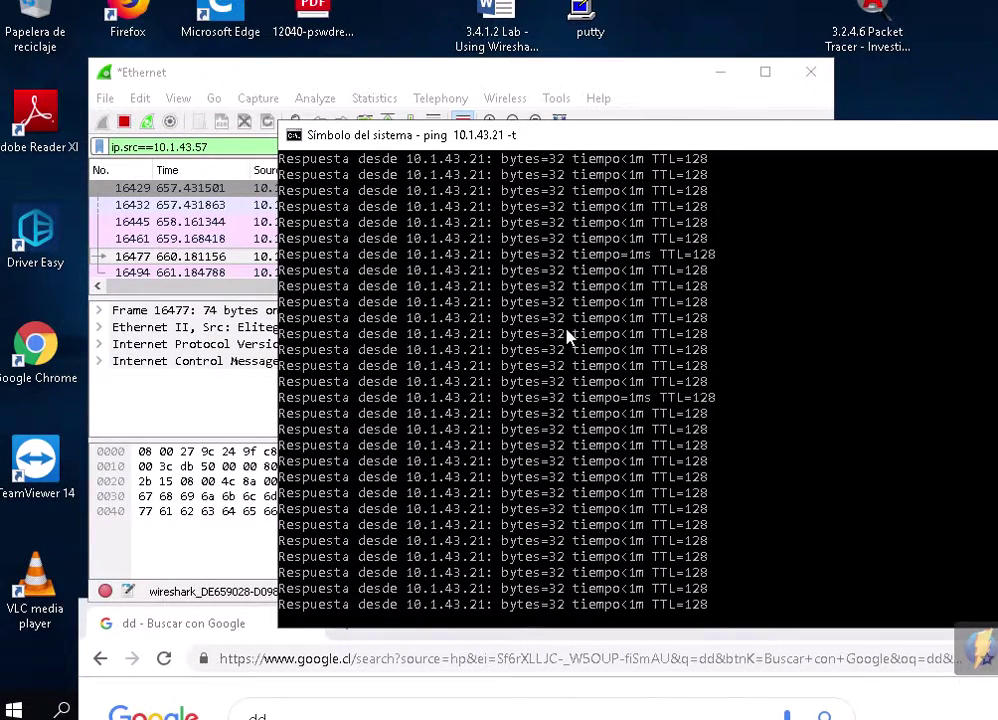
{"action": "key", "text": "ctrl+f"}
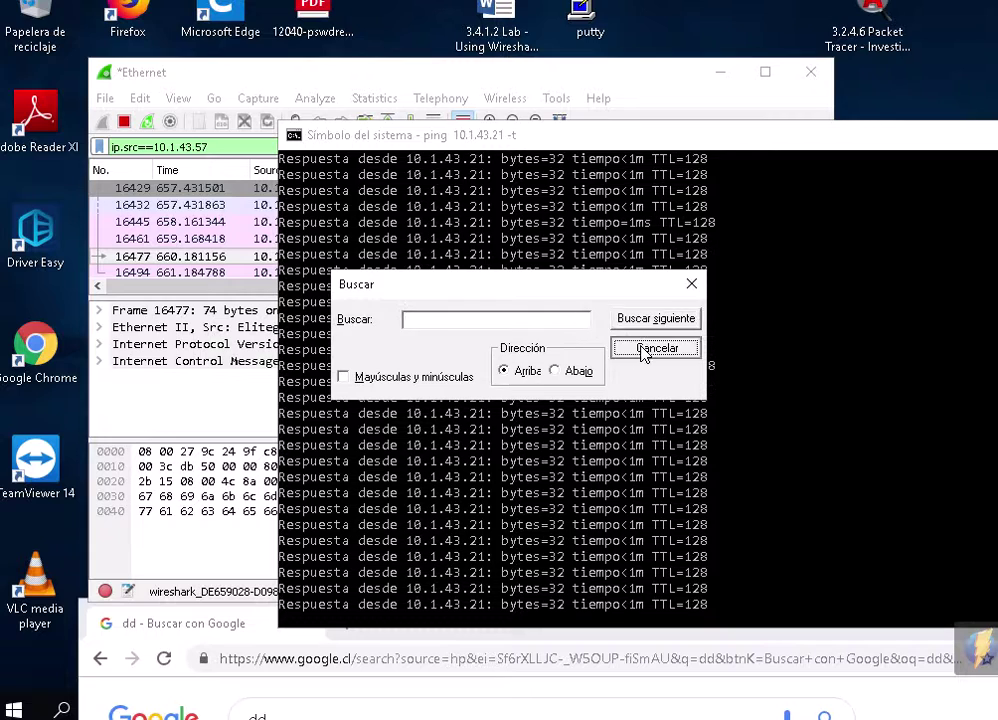
{"action": "left_click", "coordinate": [655, 348]}
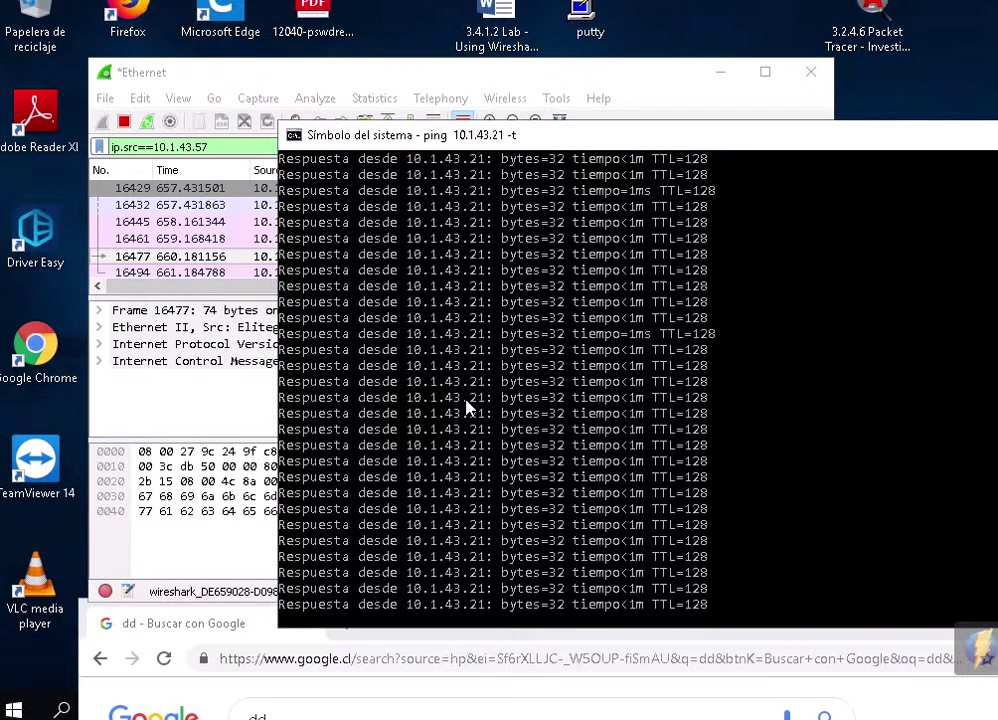
{"action": "key", "text": "ctrl+c"}
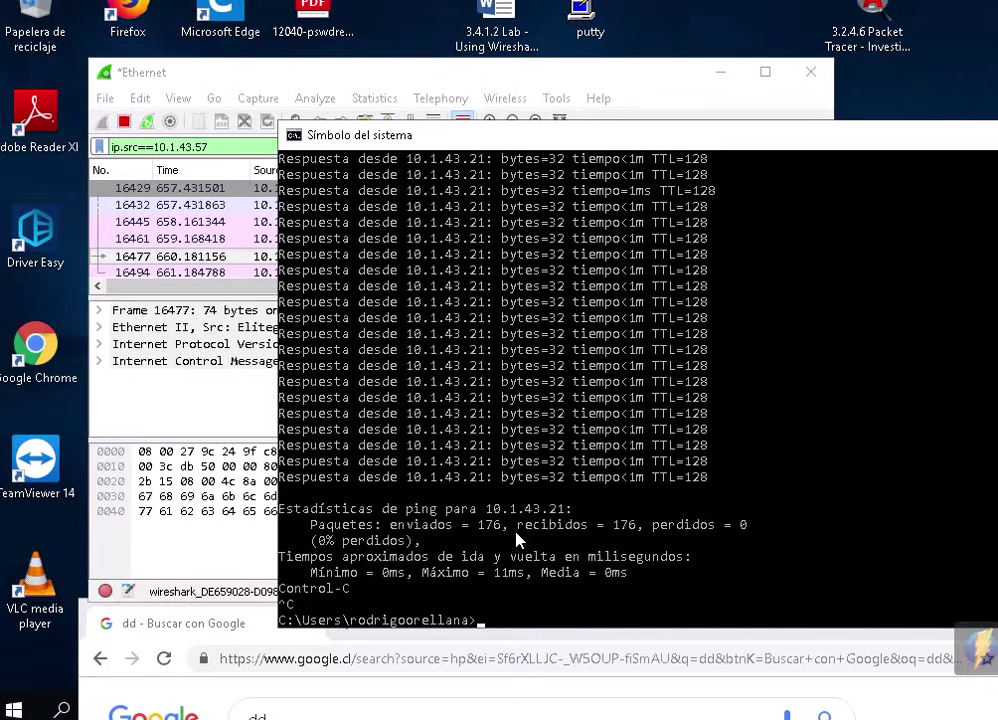
Step: Rerun the continuous ping with ping 10.1.43.21 -t, and interrupt it after several replies
{"action": "key", "text": "Up"}
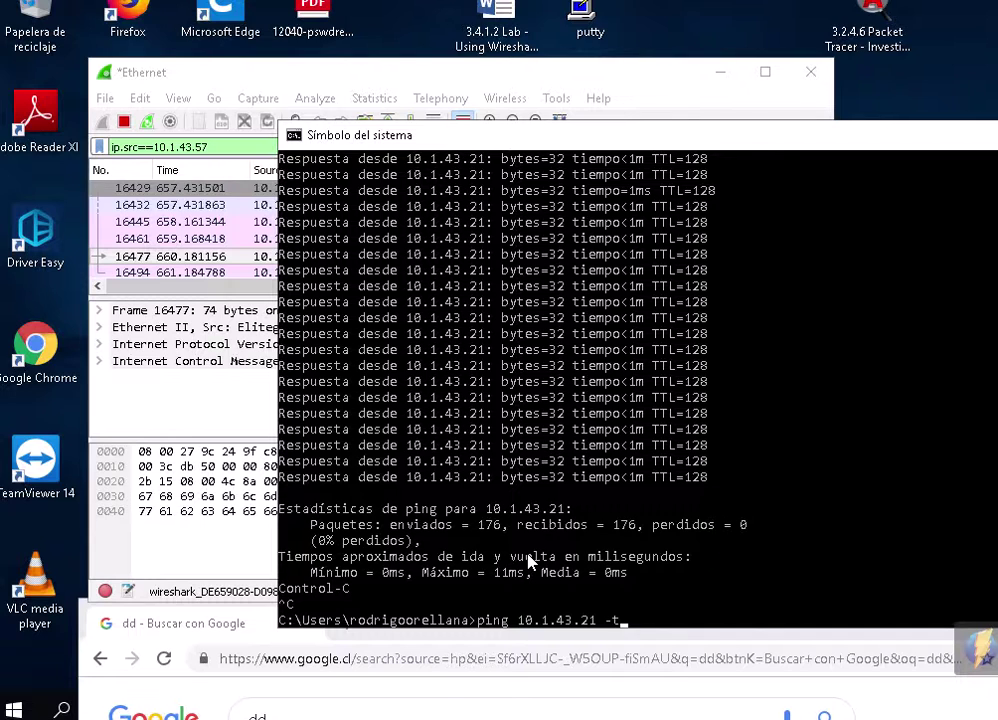
{"action": "key", "text": "Return"}
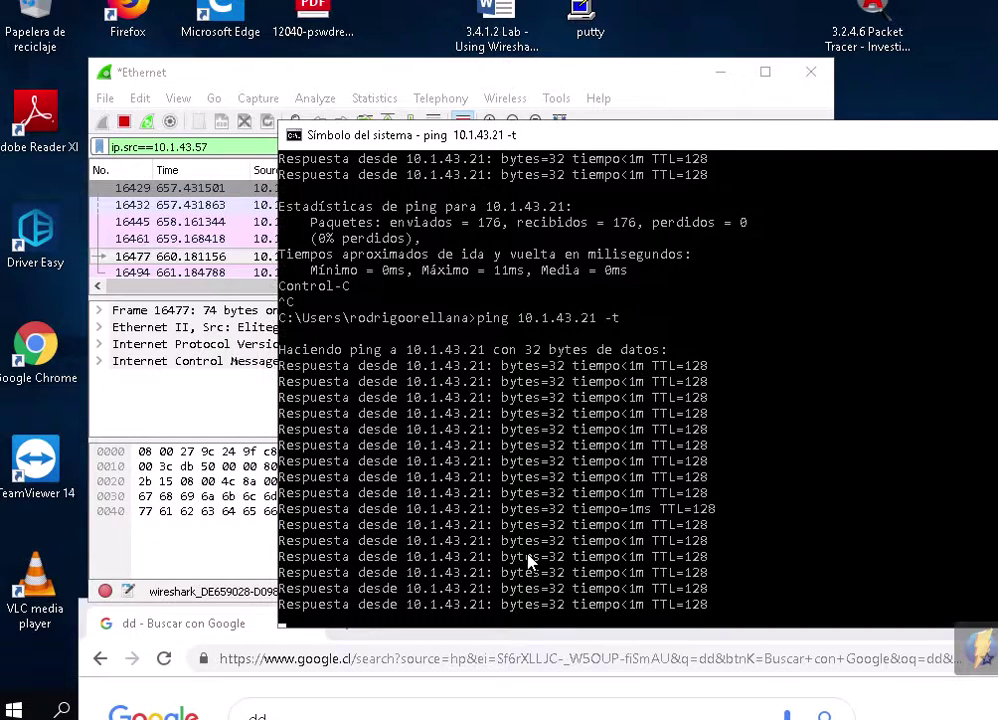
{"action": "key", "text": "ctrl+c"}
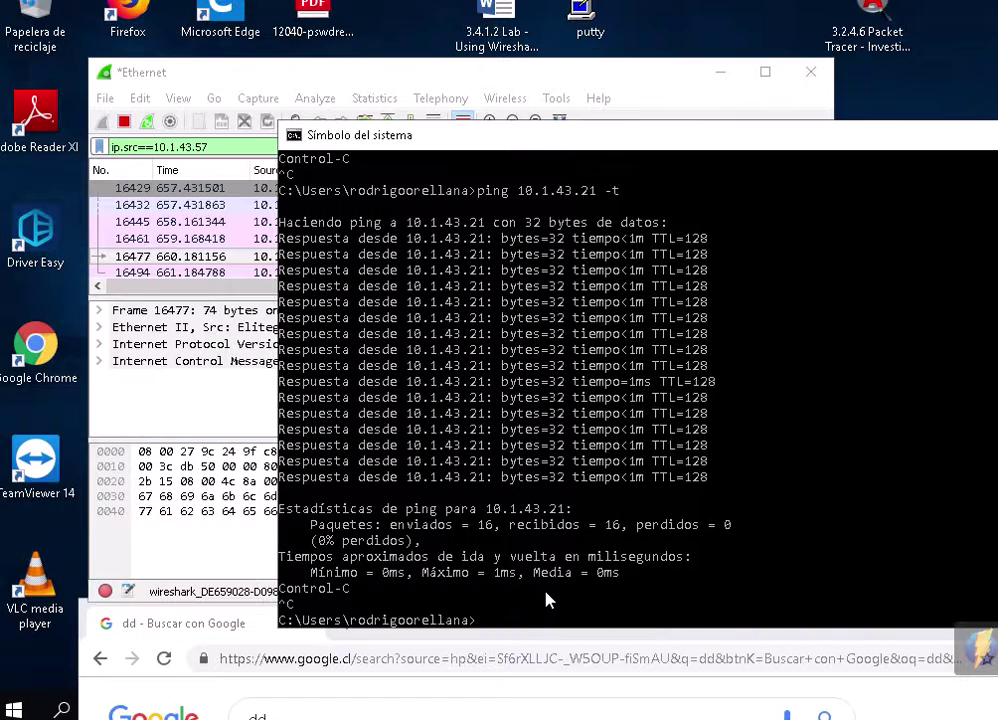
Step: Run a standard ping with ping 10.1.43.21, and move the Command Prompt and Wireshark windows apart with Wireshark in front
{"action": "type", "text": "ping 10.1.43.21"}
{"action": "key", "text": "Return"}
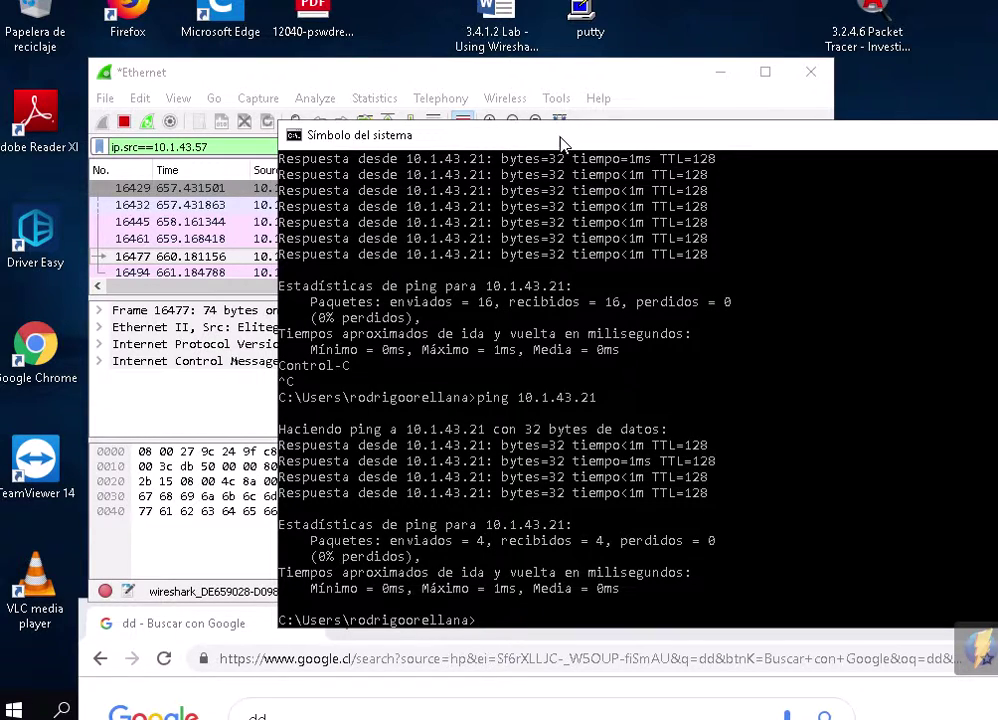
{"action": "left_click_drag", "start_coordinate": [562, 144], "coordinate": [682, 201]}
{"action": "left_click_drag", "start_coordinate": [680, 78], "coordinate": [592, 94]}
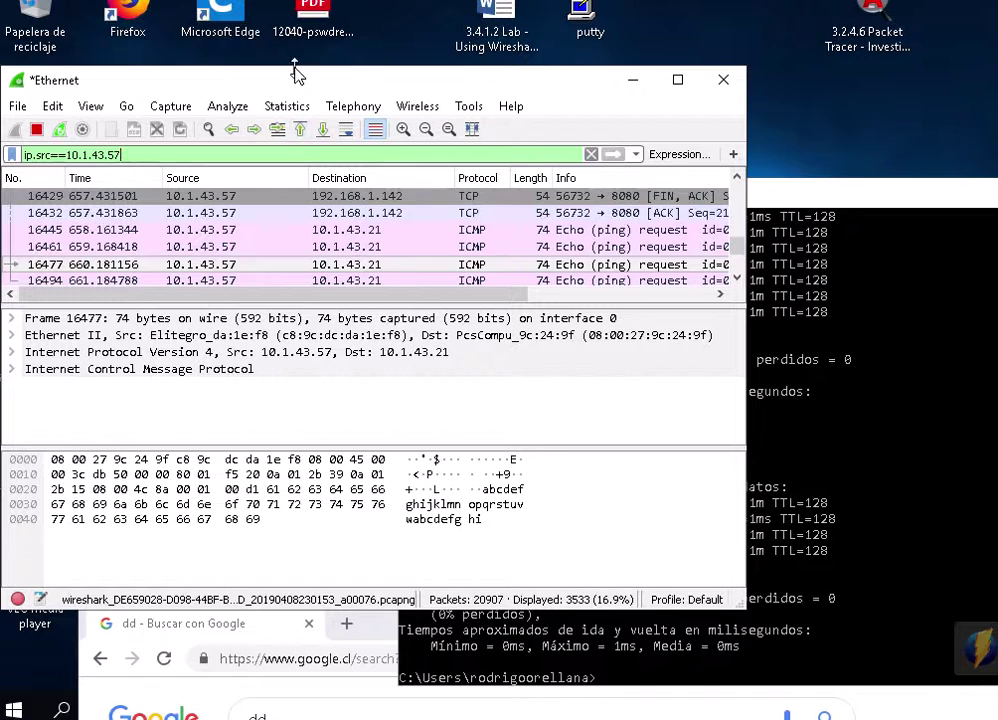
Step: Reposition Wireshark, change the display filter to ip.src==10.1.43.21, copy the expression and apply the filter
{"action": "left_click_drag", "start_coordinate": [294, 68], "coordinate": [294, 81]}
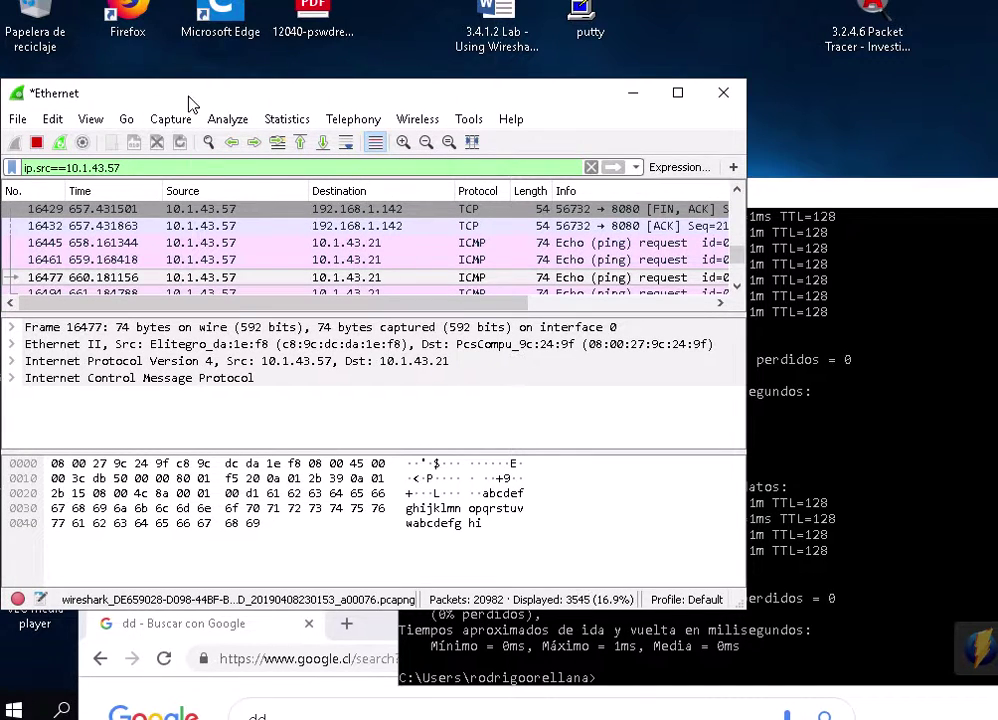
{"action": "left_click_drag", "start_coordinate": [190, 82], "coordinate": [409, 102]}
{"action": "left_click_drag", "start_coordinate": [349, 118], "coordinate": [486, 97]}
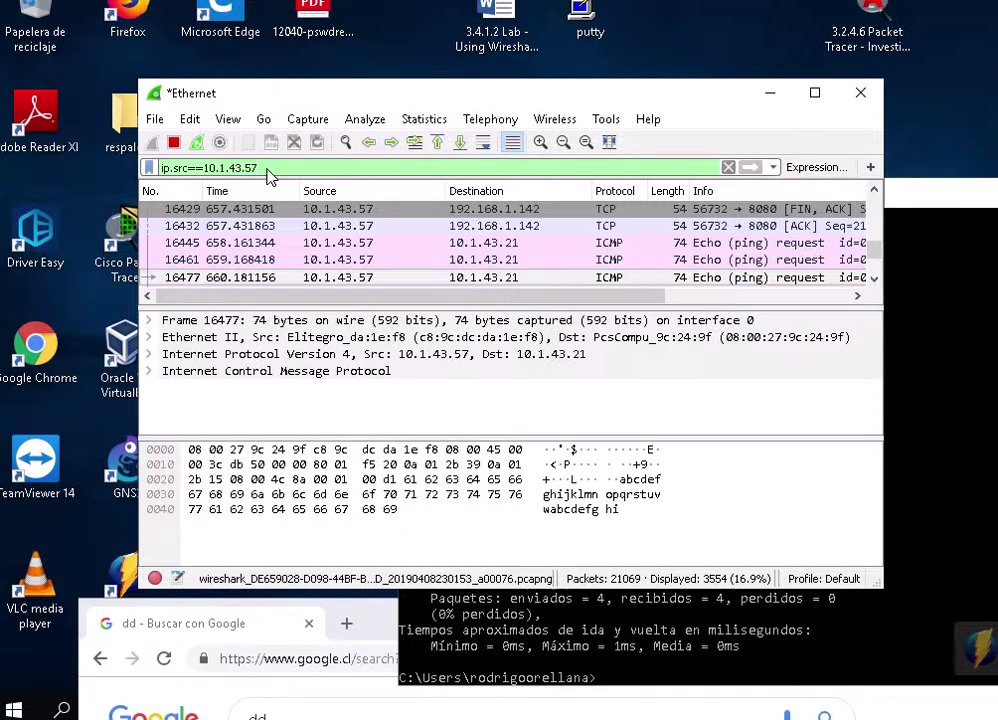
{"action": "key", "text": "BackSpace"}
{"action": "key", "text": "BackSpace"}
{"action": "type", "text": "21"}
{"action": "left_click_drag", "start_coordinate": [262, 168], "coordinate": [160, 168]}
{"action": "right_click", "coordinate": [217, 178]}
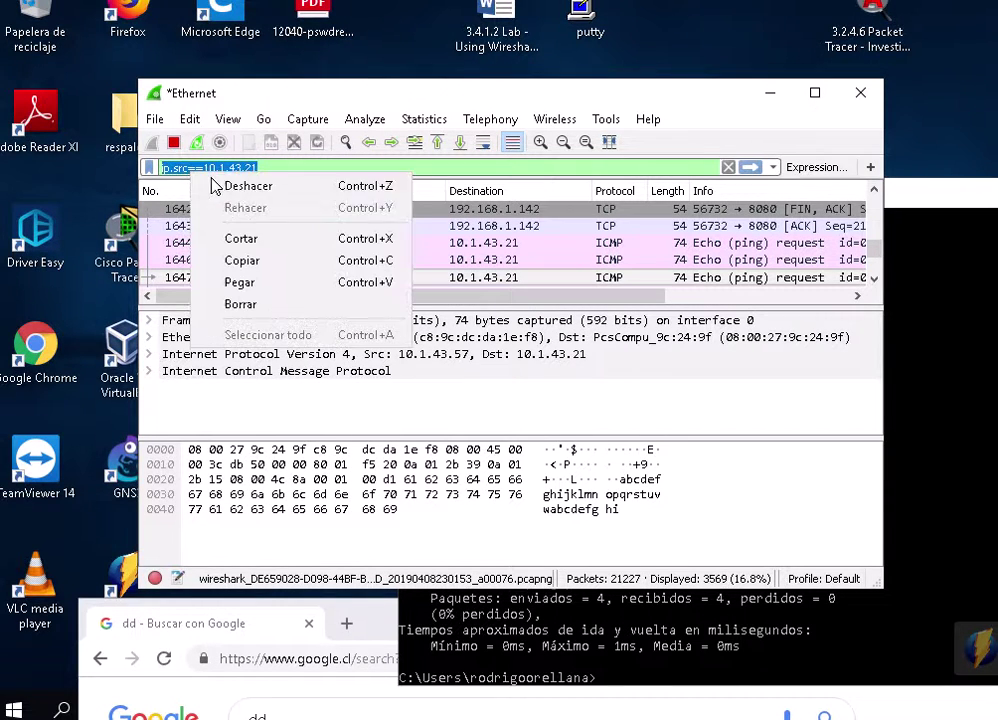
{"action": "left_click", "coordinate": [262, 258]}
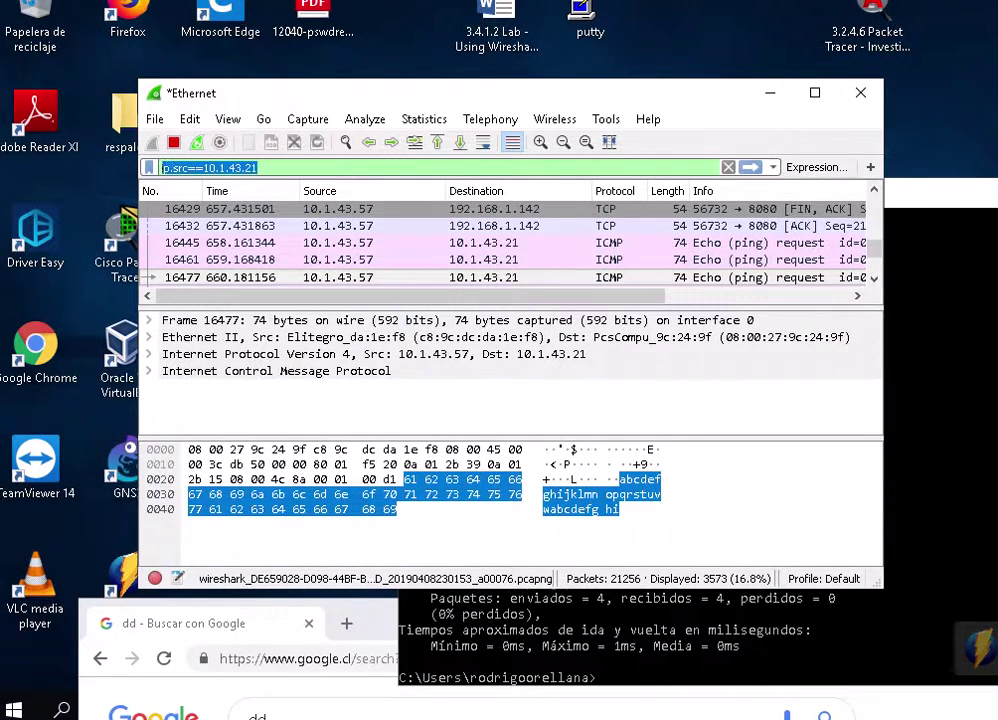
{"action": "left_click", "coordinate": [750, 167]}
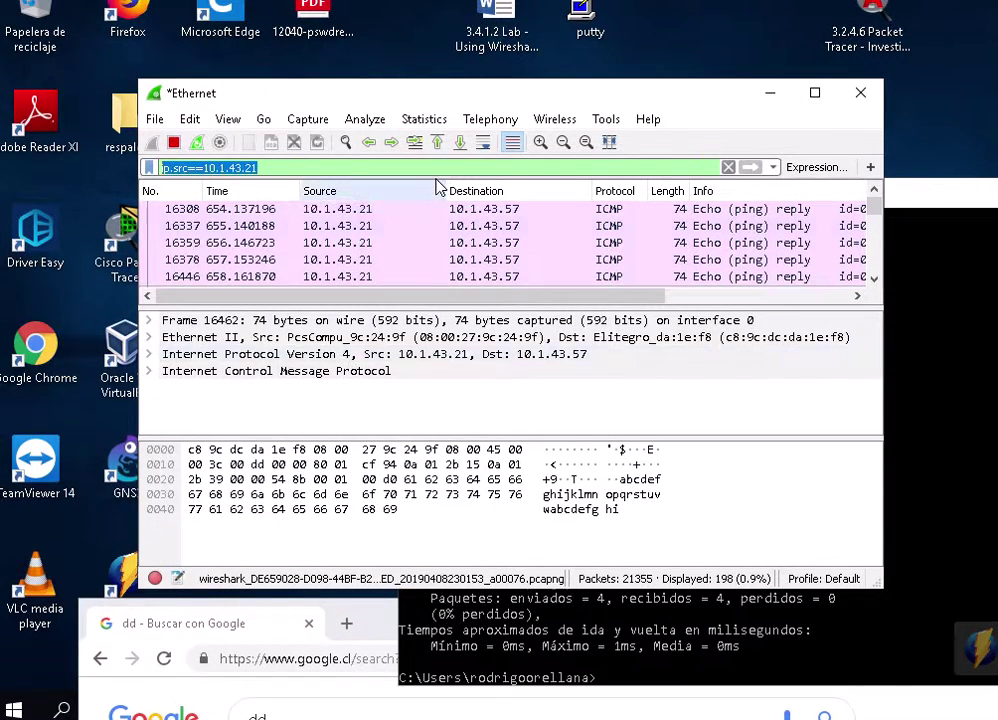
Step: Open a new Notepad (Bloc de notas) document and paste the copied filter expression into it
{"action": "left_click_drag", "start_coordinate": [420, 94], "coordinate": [366, 56]}
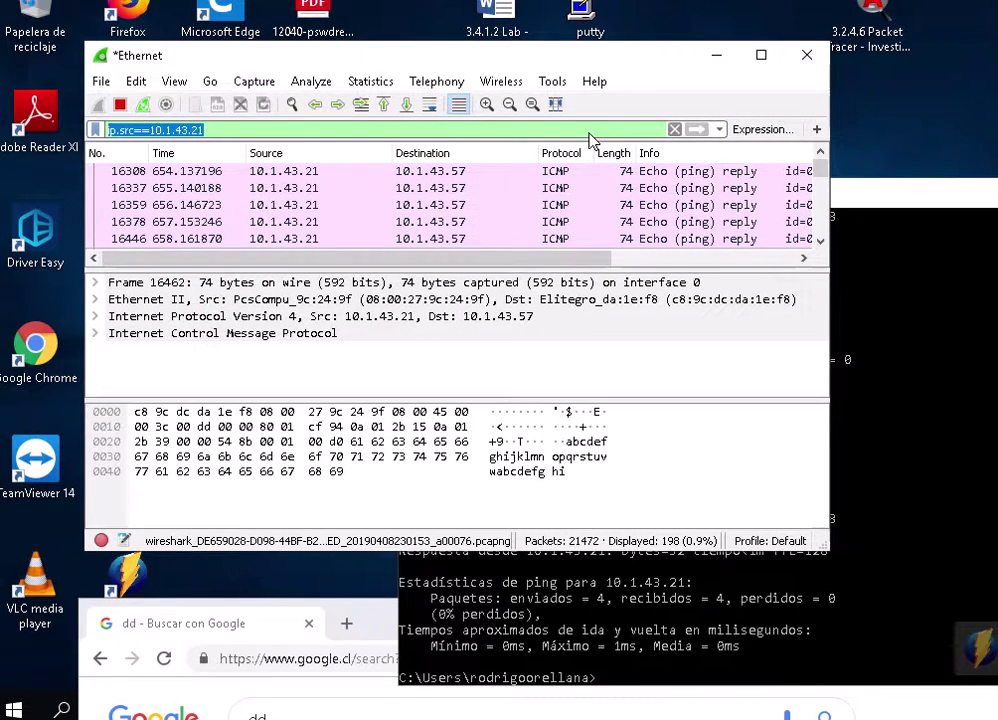
{"action": "left_click", "coordinate": [290, 455]}
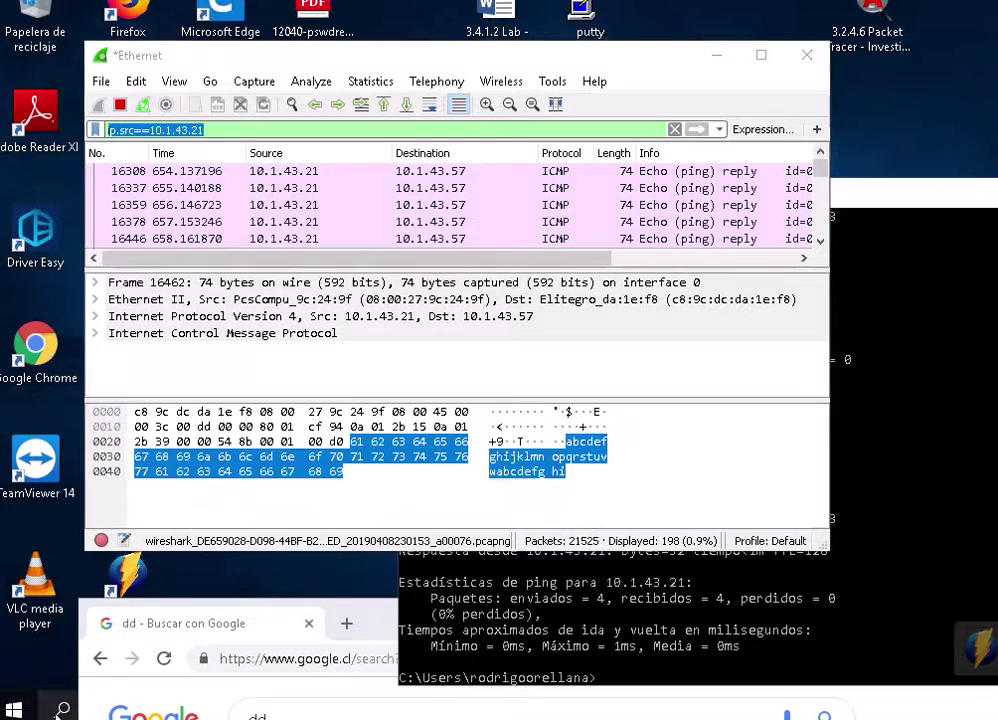
{"action": "left_click", "coordinate": [62, 708]}
{"action": "type", "text": "blo"}
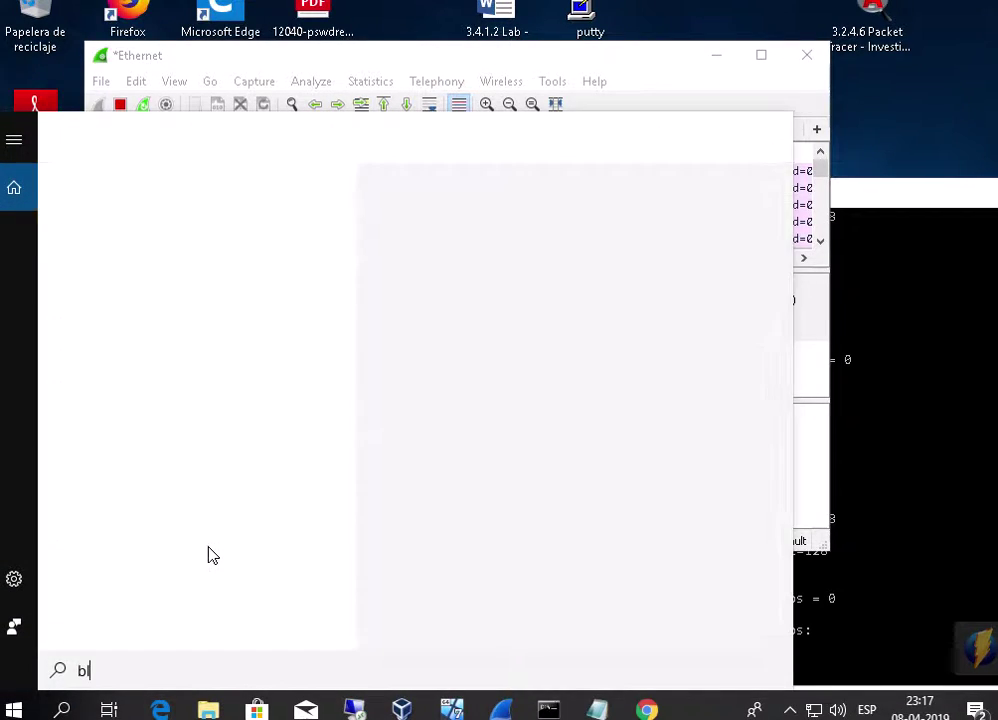
{"action": "left_click", "coordinate": [128, 232]}
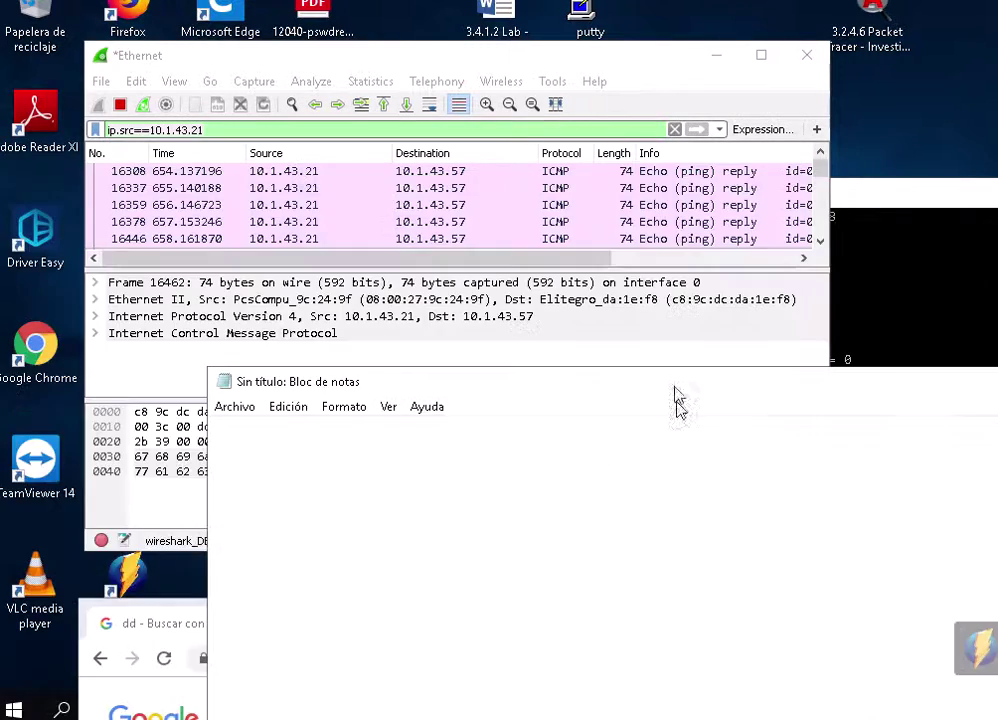
{"action": "right_click", "coordinate": [608, 495]}
{"action": "left_click", "coordinate": [658, 279]}
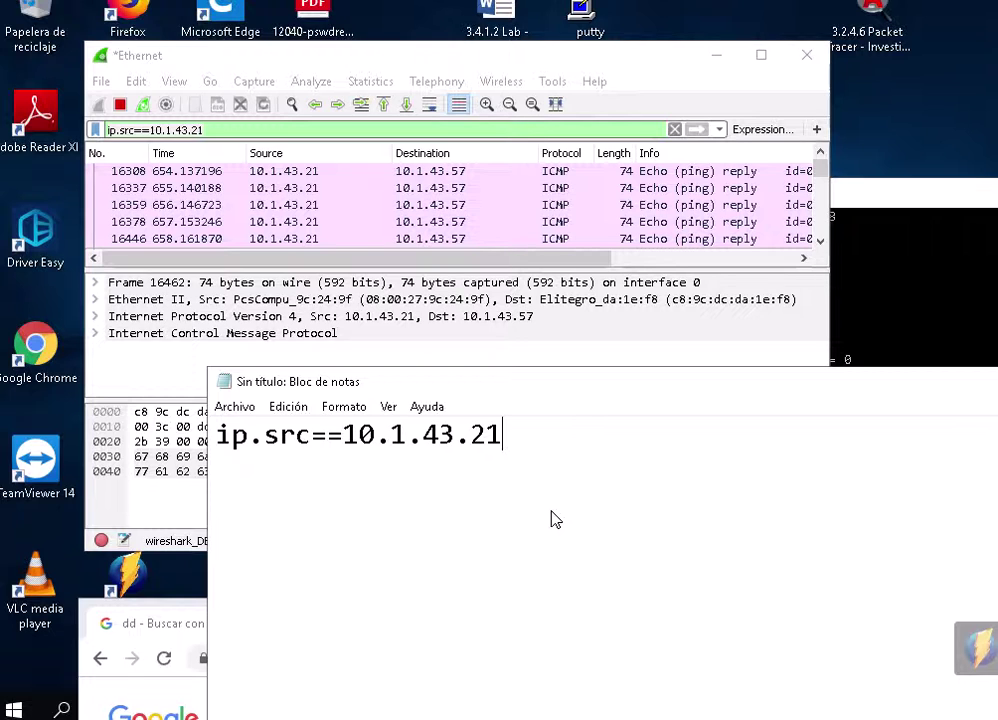
Step: Move the Wireshark and Notepad windows apart so that the whole capture and the pasted filter are visible
{"action": "left_click", "coordinate": [472, 66]}
{"action": "left_click_drag", "start_coordinate": [471, 61], "coordinate": [455, 56]}
{"action": "left_click", "coordinate": [848, 411]}
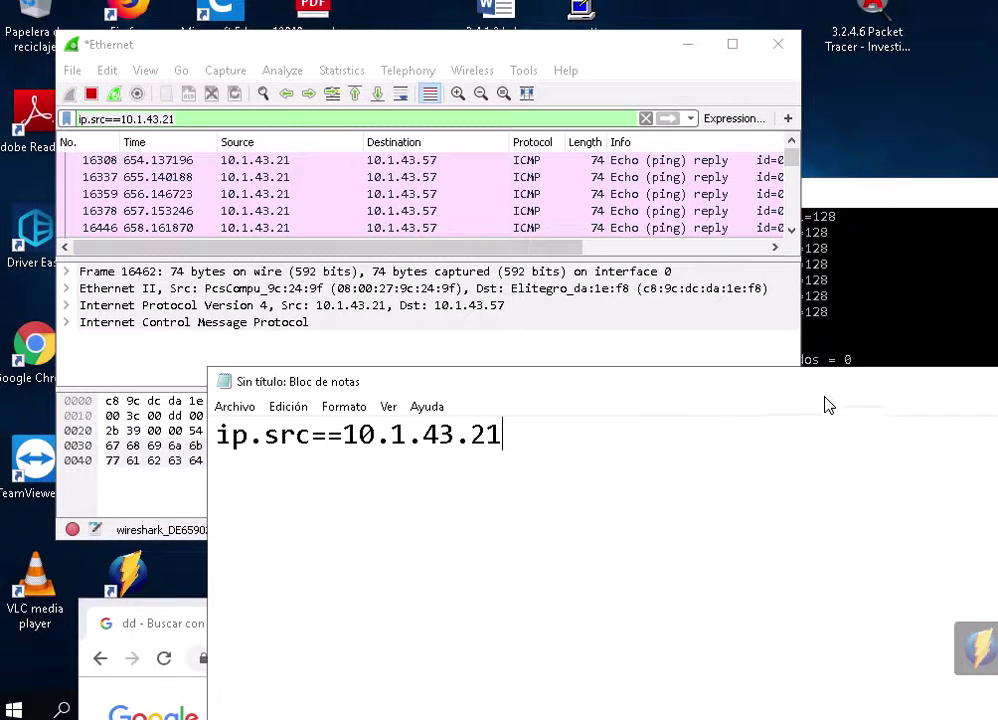
{"action": "left_click_drag", "start_coordinate": [826, 403], "coordinate": [990, 578]}
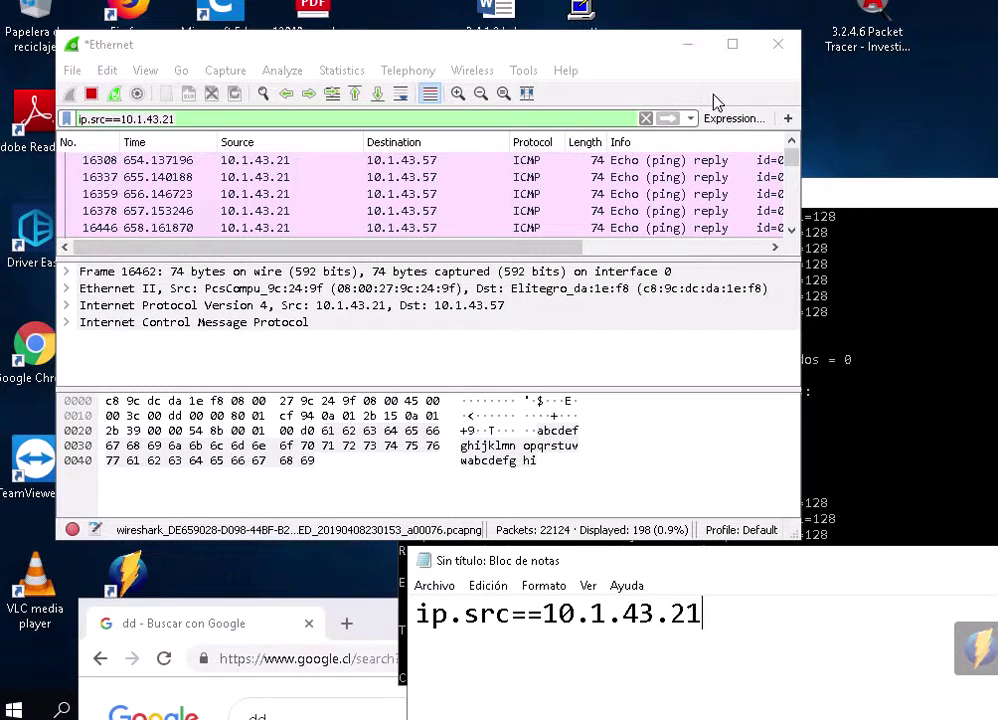
Step: Open PuTTY and set up a Telnet session to host 10.1.43.21 on port 23
{"action": "left_click", "coordinate": [583, 12]}
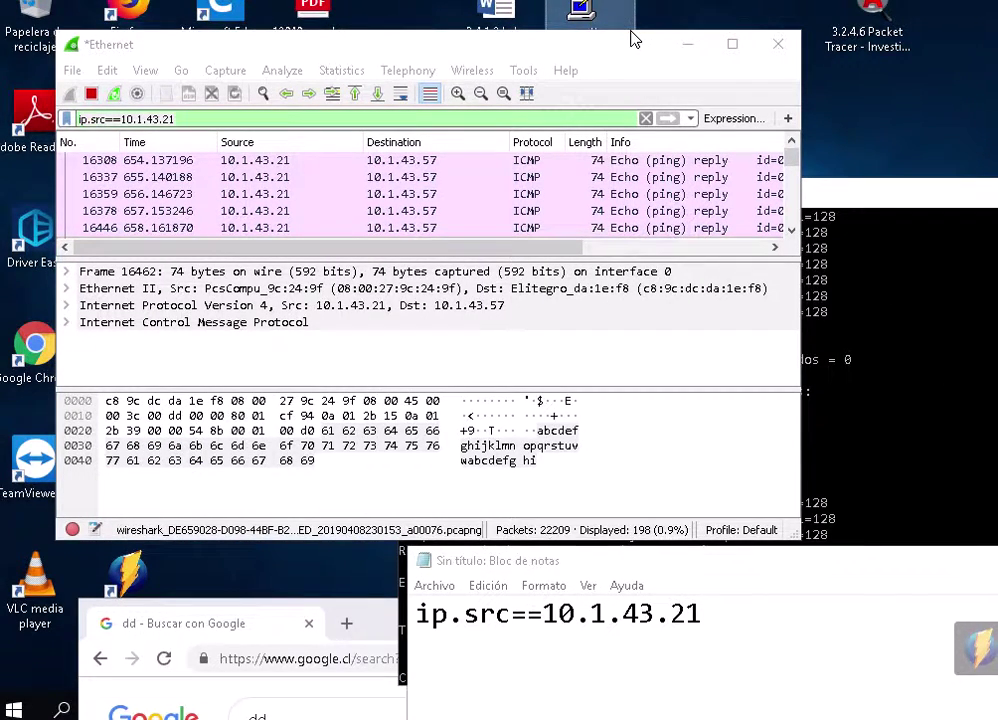
{"action": "left_click_drag", "start_coordinate": [505, 148], "coordinate": [737, 214]}
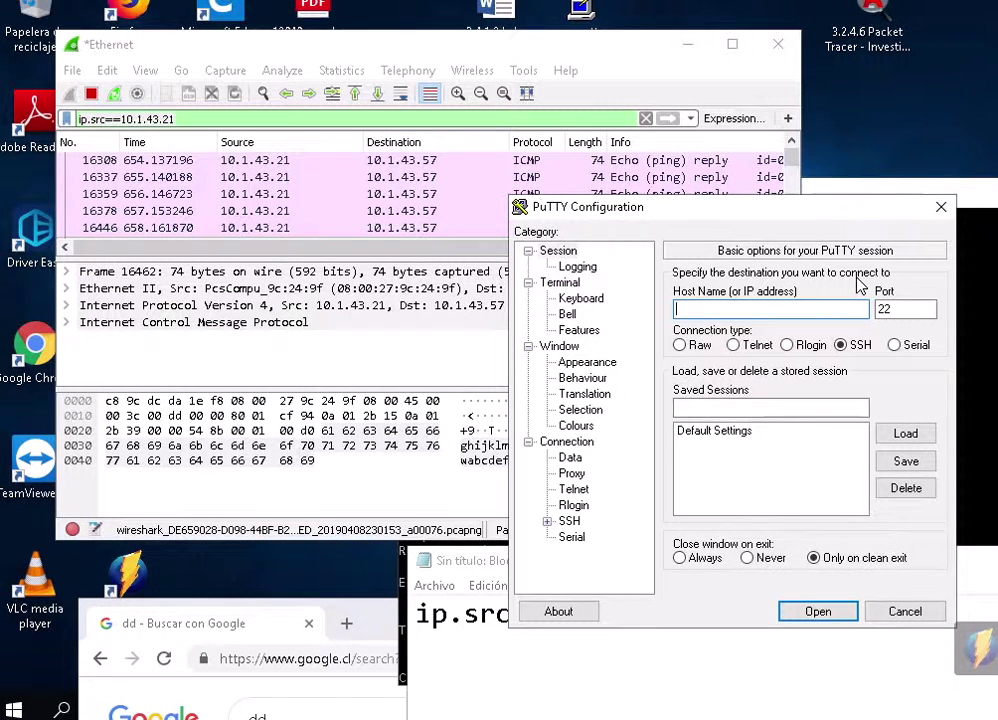
{"action": "left_click", "coordinate": [734, 345]}
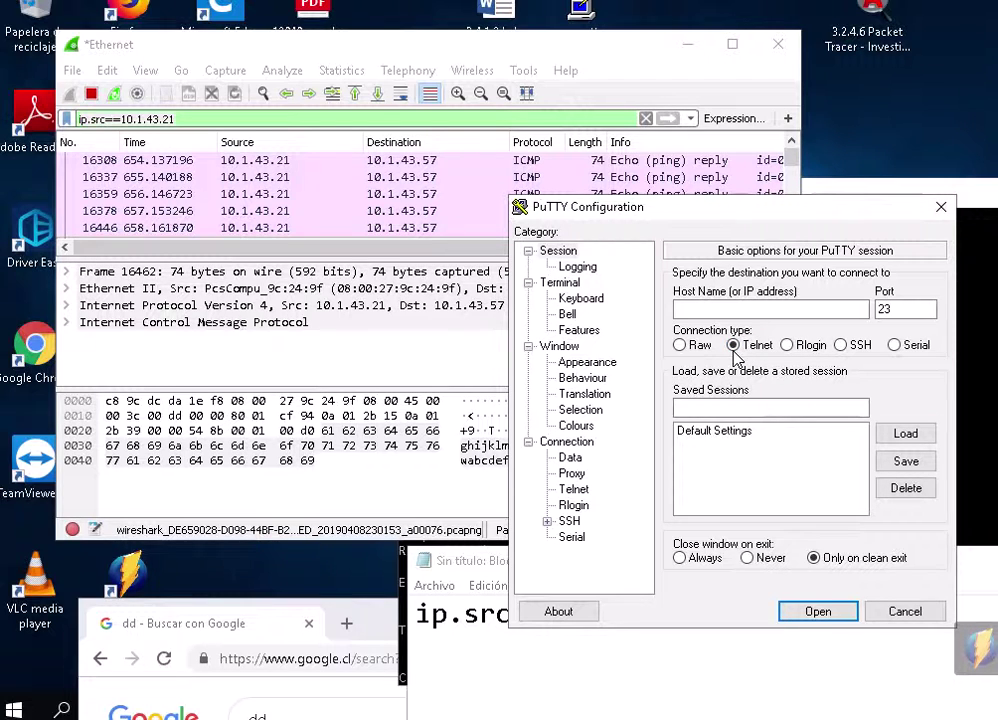
{"action": "left_click", "coordinate": [715, 312]}
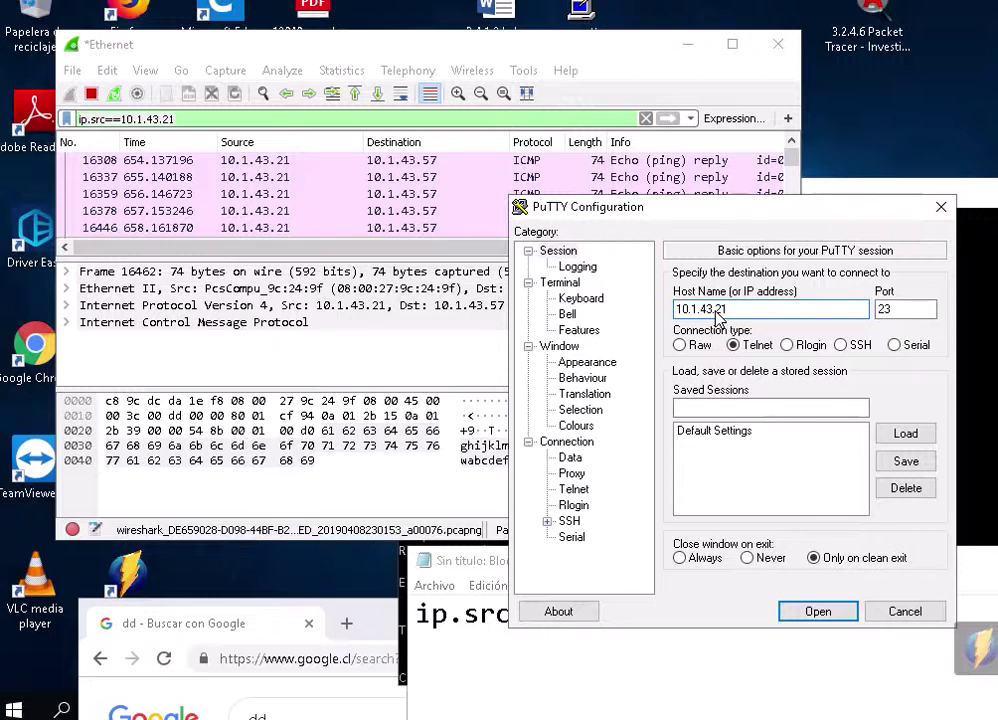
Step: Arrange the PuTTY configuration beside the Wireshark capture and open the Telnet connection
{"action": "left_click_drag", "start_coordinate": [698, 215], "coordinate": [771, 143]}
{"action": "left_click_drag", "start_coordinate": [470, 44], "coordinate": [346, 21]}
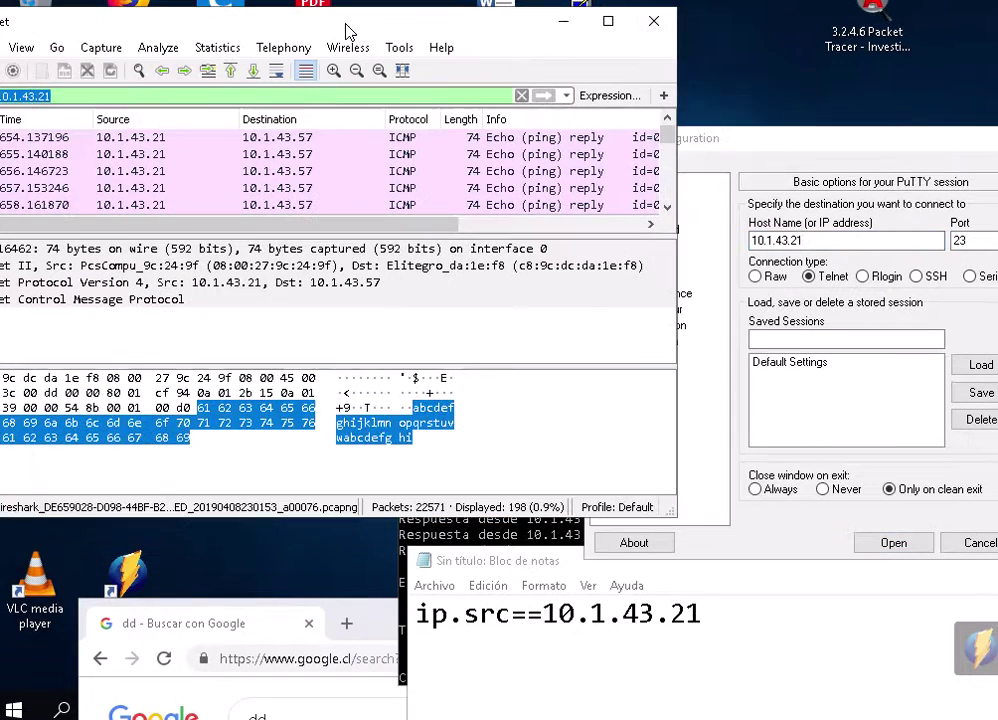
{"action": "left_click_drag", "start_coordinate": [788, 141], "coordinate": [688, 121]}
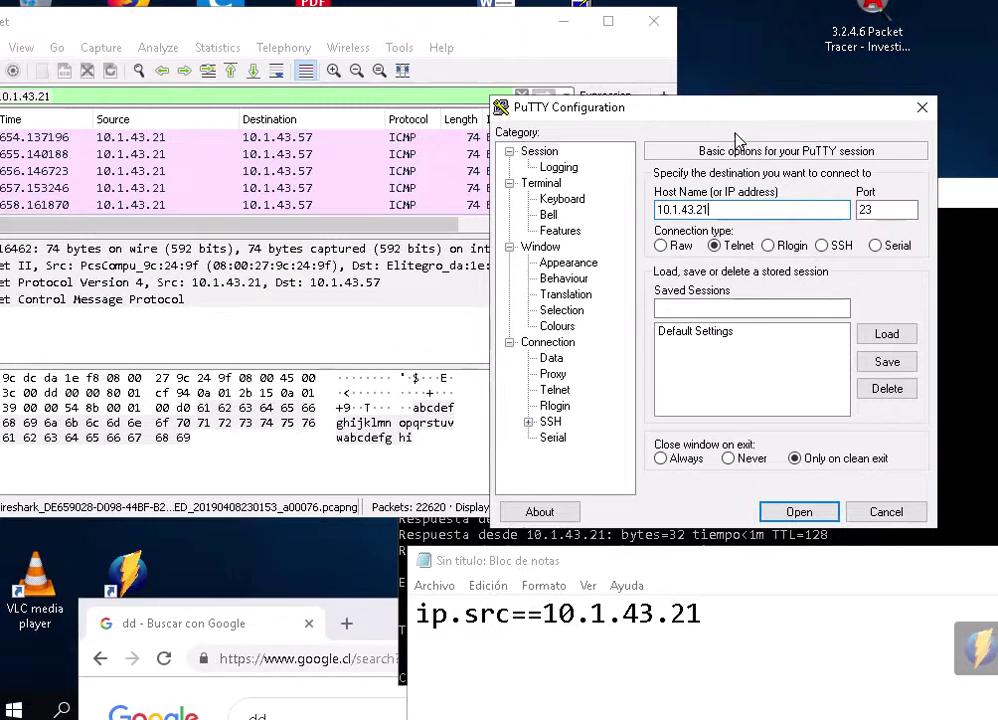
{"action": "left_click_drag", "start_coordinate": [573, 104], "coordinate": [616, 94]}
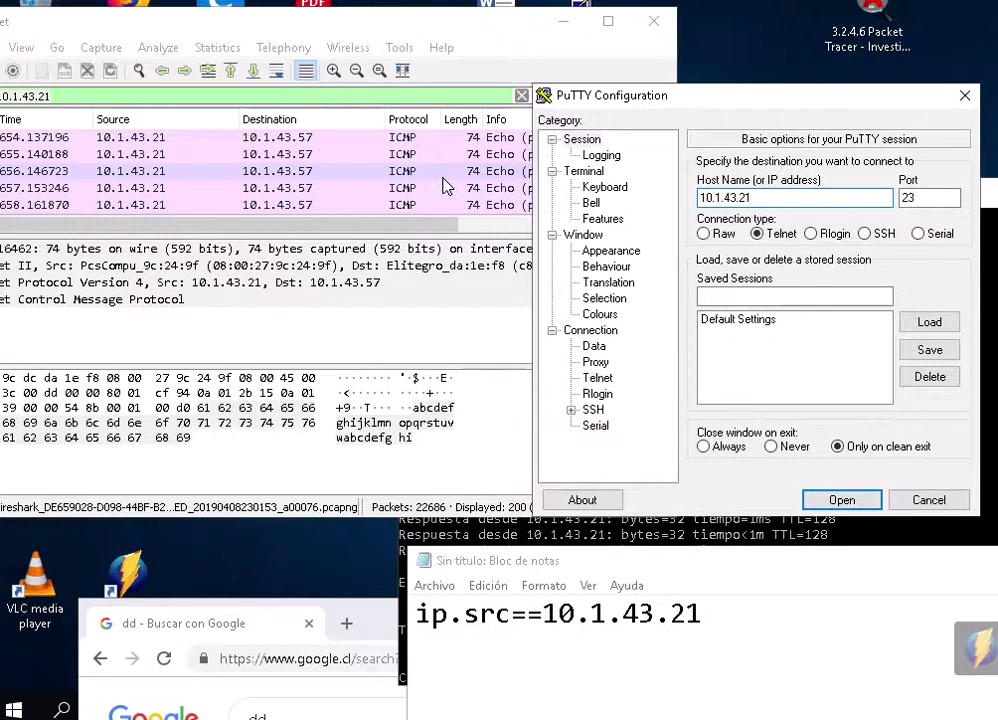
{"action": "left_click", "coordinate": [840, 500]}
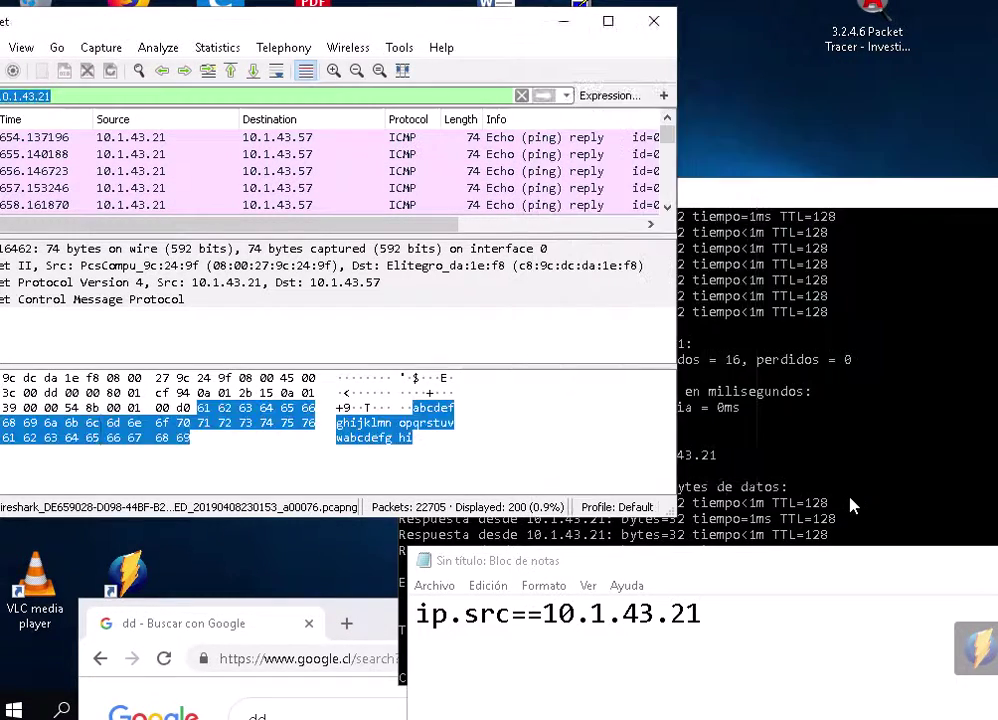
Step: Bring the Command Prompt forward and snap it to half of the screen, dismissing the suggested windows for the other half
{"action": "left_click", "coordinate": [722, 376]}
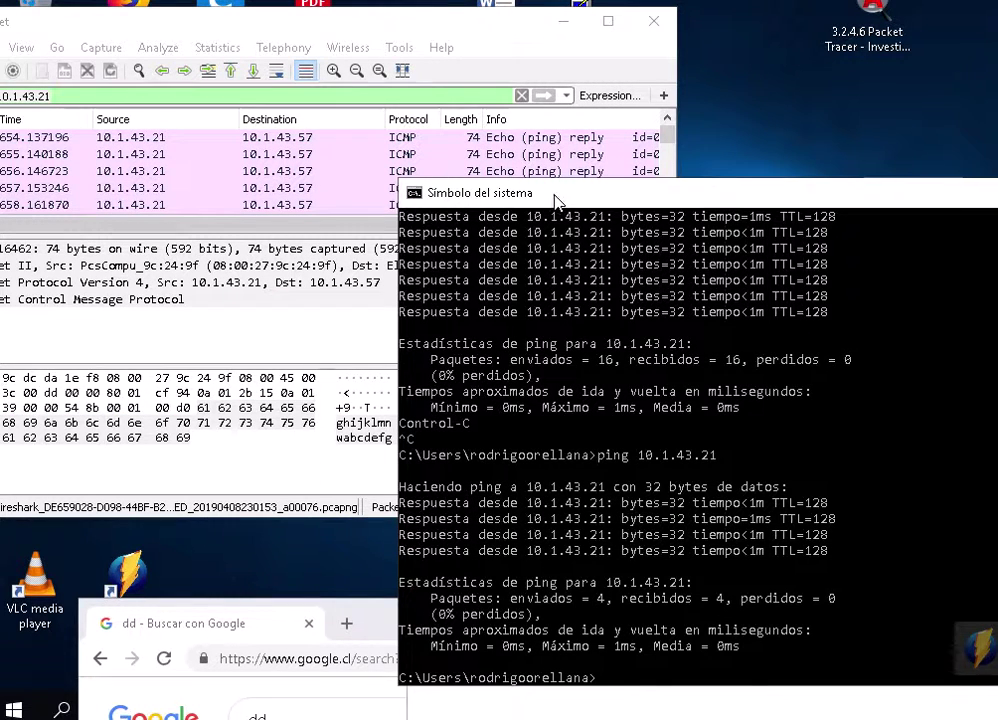
{"action": "left_click_drag", "start_coordinate": [557, 193], "coordinate": [689, 180]}
{"action": "left_click", "coordinate": [470, 193]}
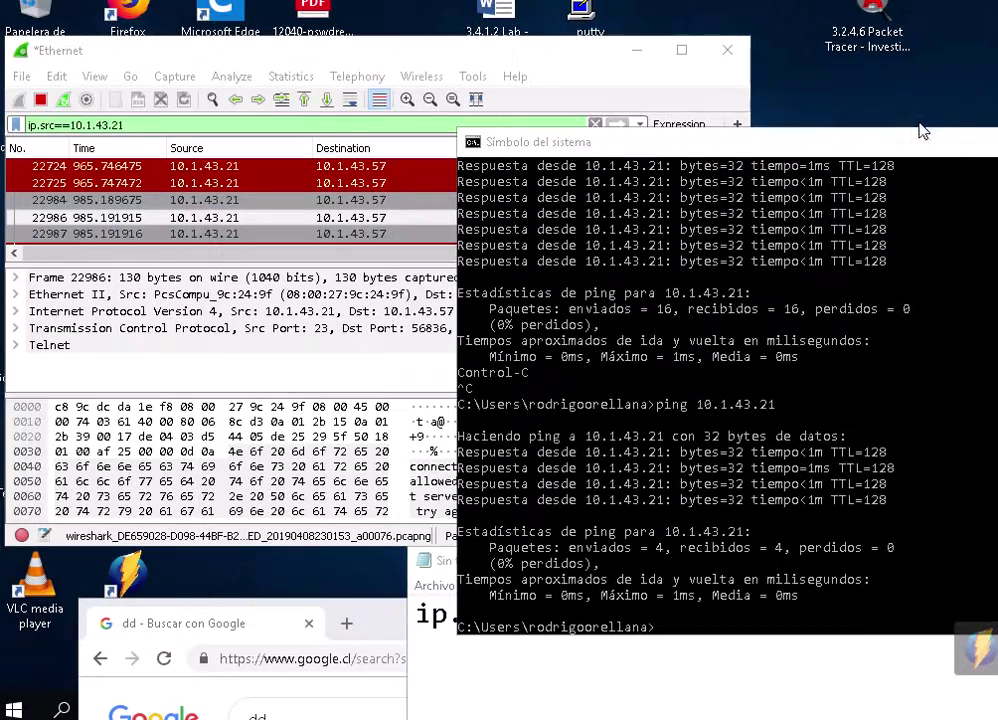
{"action": "key", "text": "super+Right"}
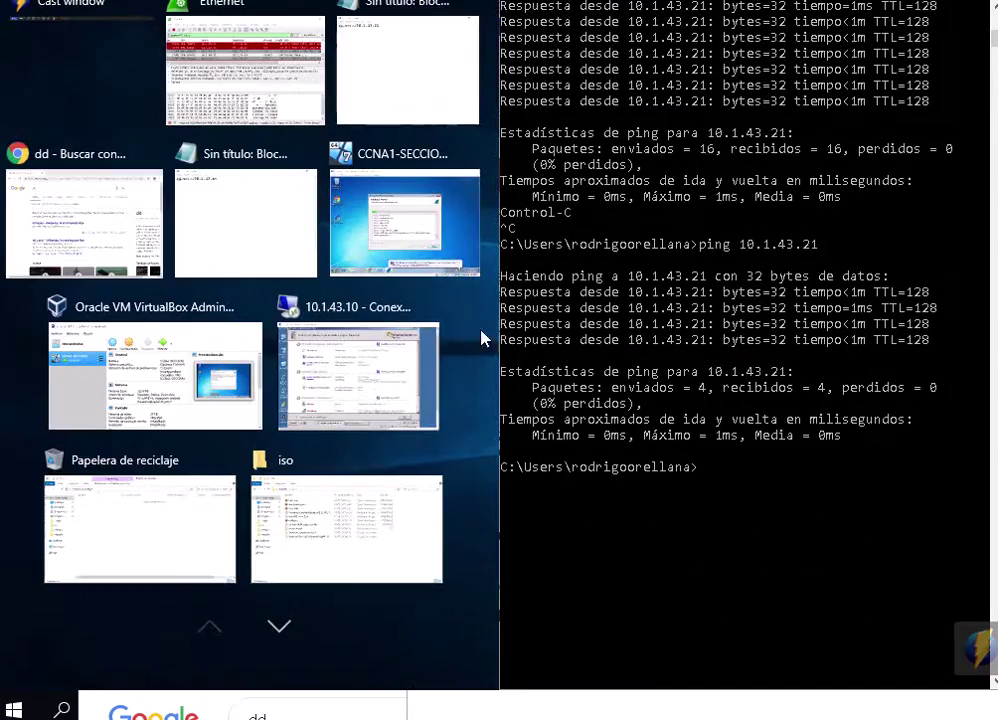
{"action": "left_click", "coordinate": [427, 610]}
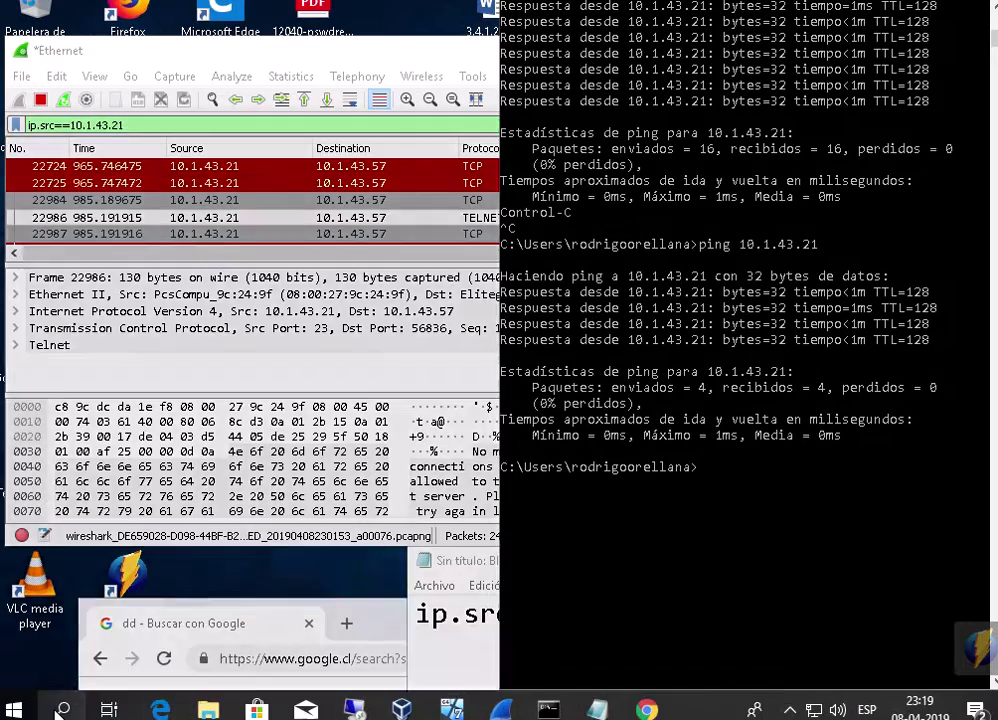
Step: Open the Control Panel's Programs category and display the dialog for turning Windows features on or off
{"action": "left_click", "coordinate": [60, 710]}
{"action": "type", "text": "d"}
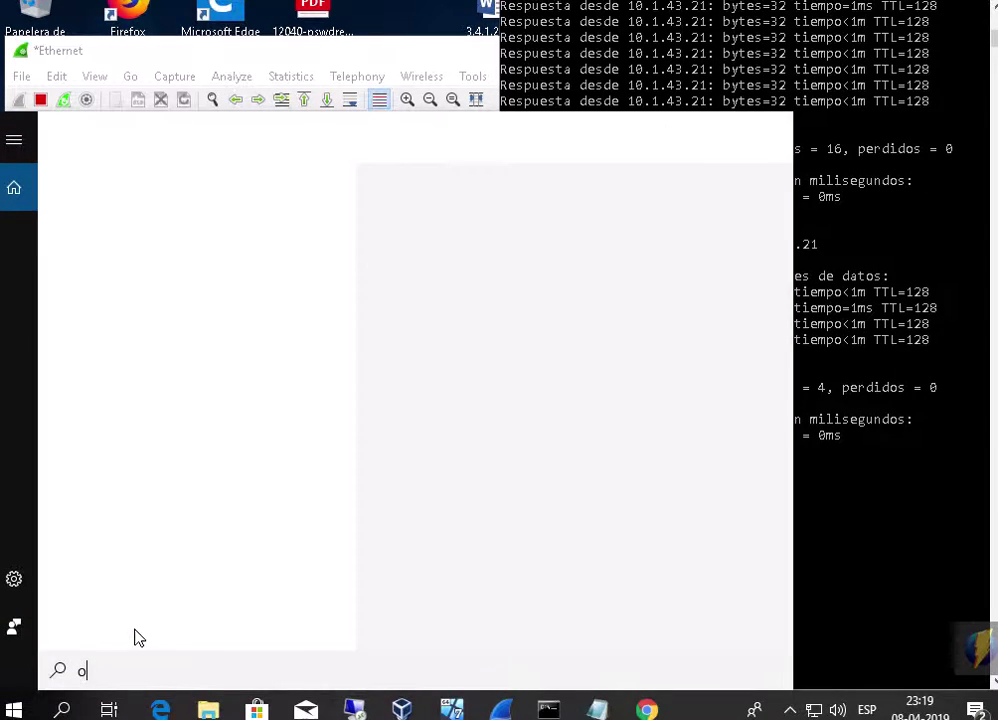
{"action": "key", "text": "BackSpace"}
{"action": "type", "text": "panel"}
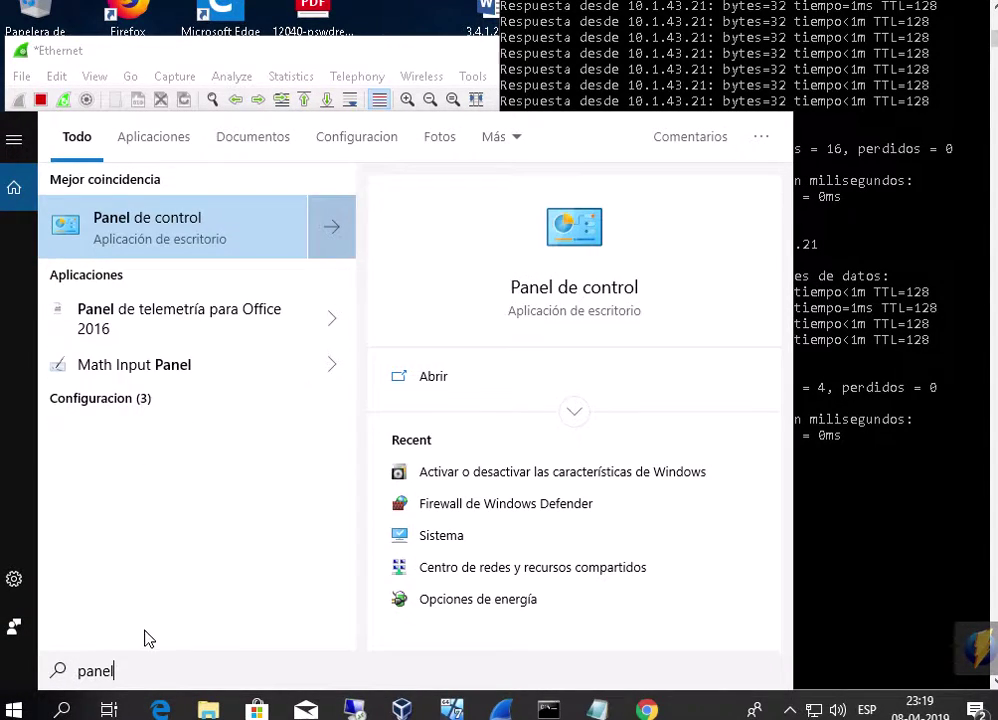
{"action": "left_click", "coordinate": [216, 236]}
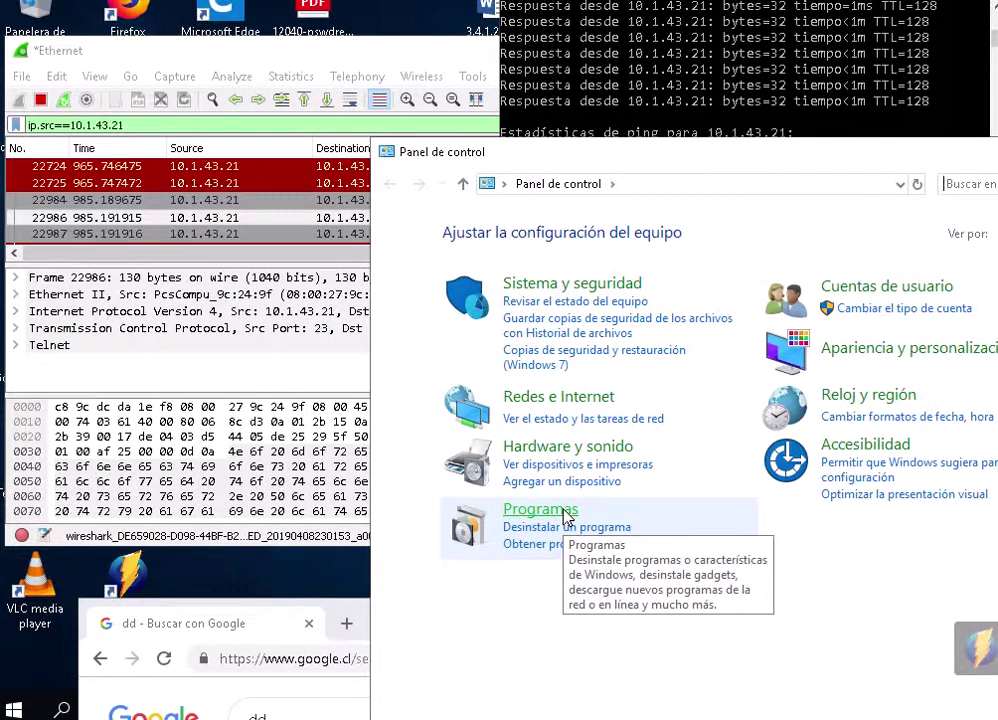
{"action": "left_click", "coordinate": [565, 514]}
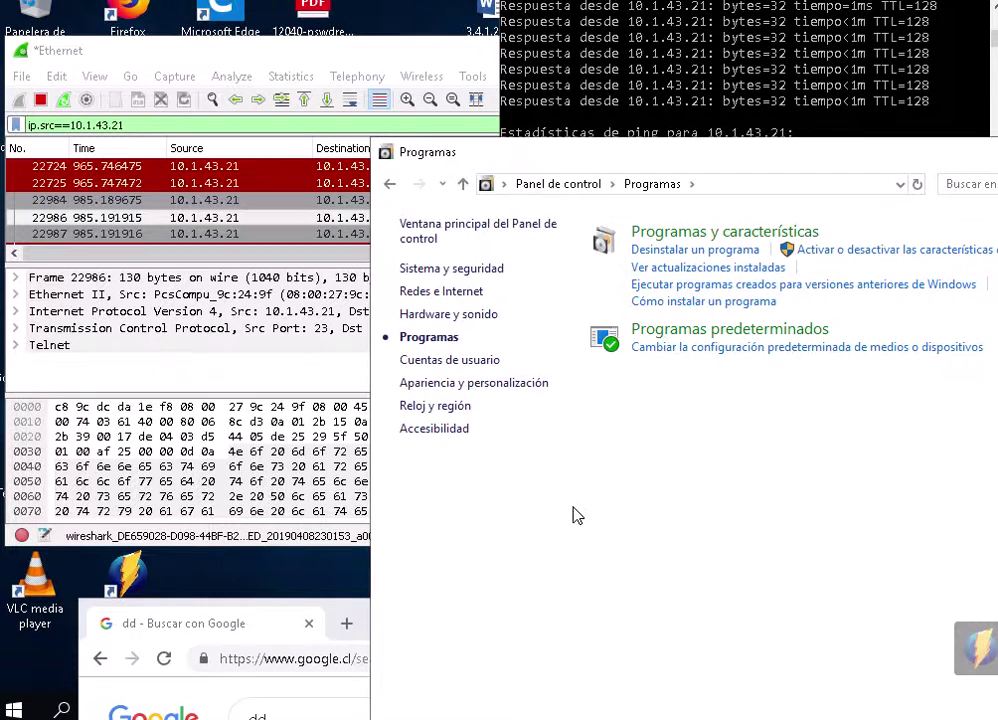
{"action": "left_click_drag", "start_coordinate": [671, 168], "coordinate": [386, 310]}
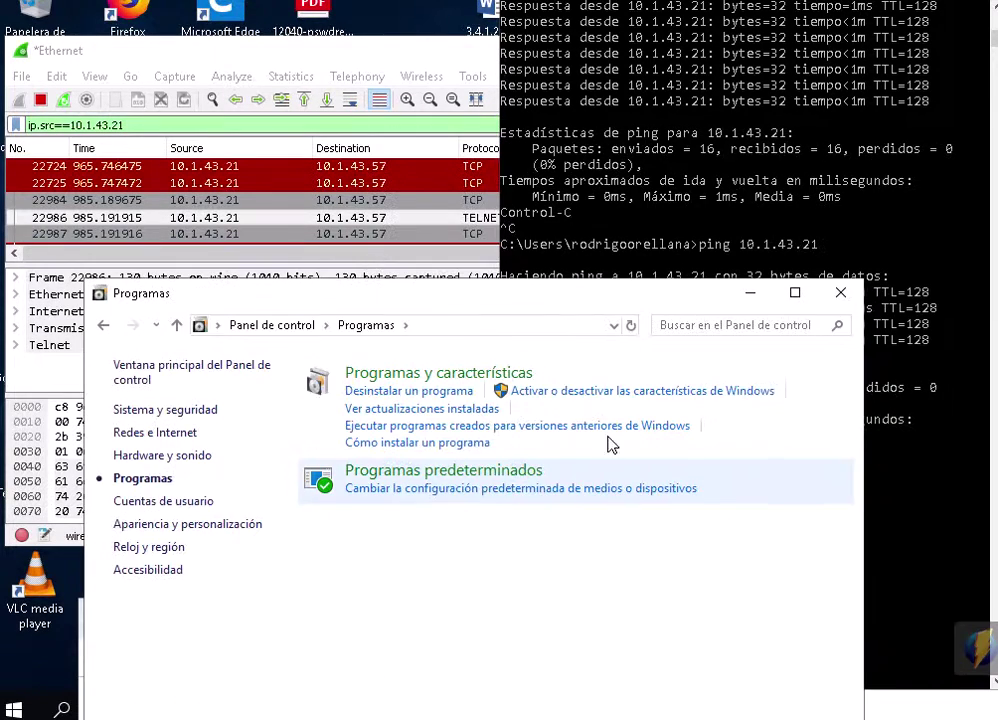
{"action": "left_click", "coordinate": [569, 391]}
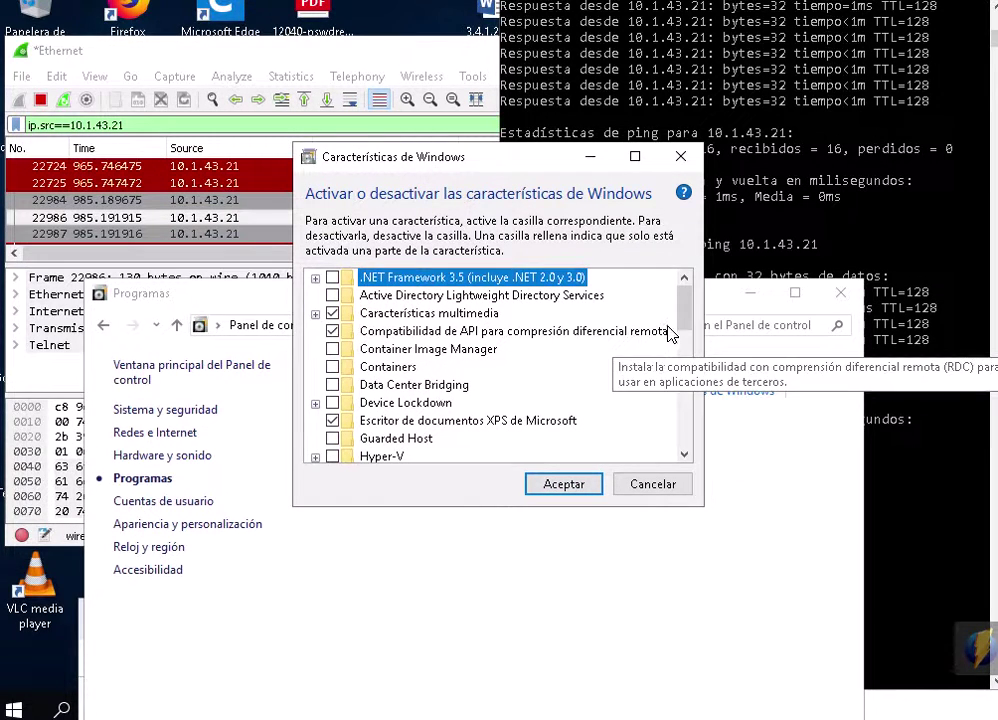
Step: Make sure Telnet Client is enabled in the Windows features list, accept the settings and close the completion dialog
{"action": "left_click_drag", "start_coordinate": [684, 312], "coordinate": [685, 402]}
{"action": "left_click", "coordinate": [400, 368]}
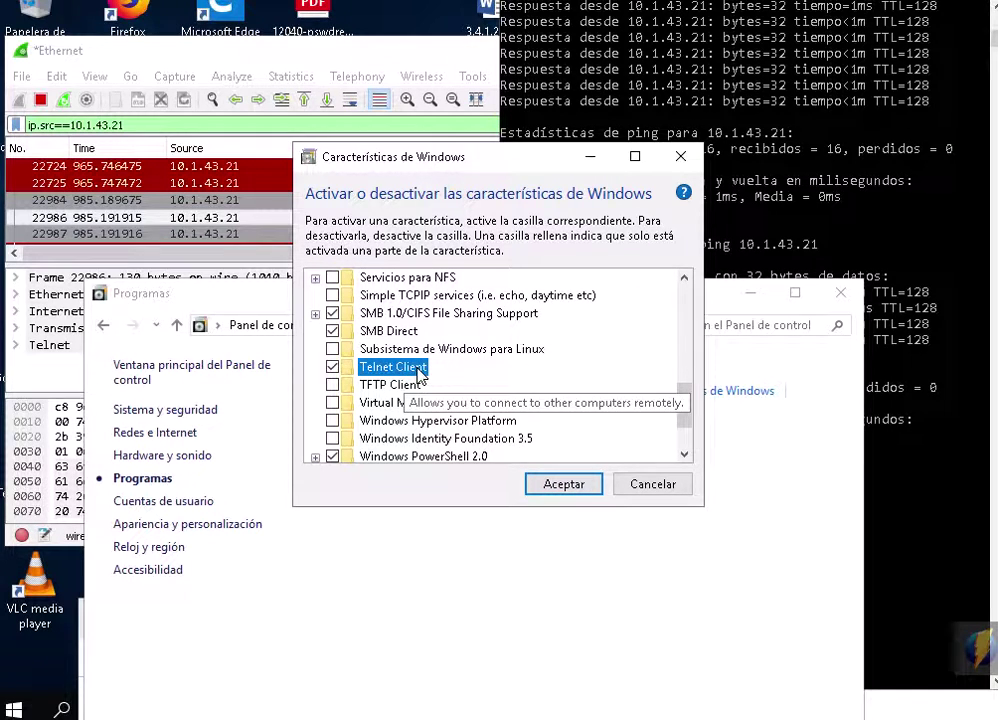
{"action": "left_click", "coordinate": [566, 485]}
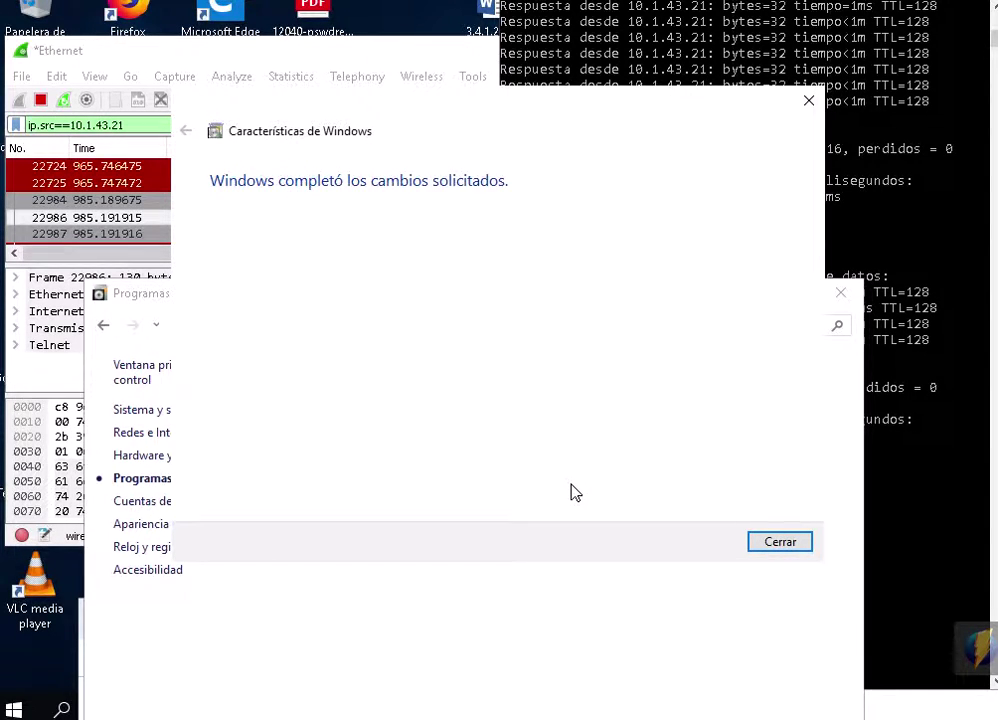
{"action": "left_click", "coordinate": [781, 544]}
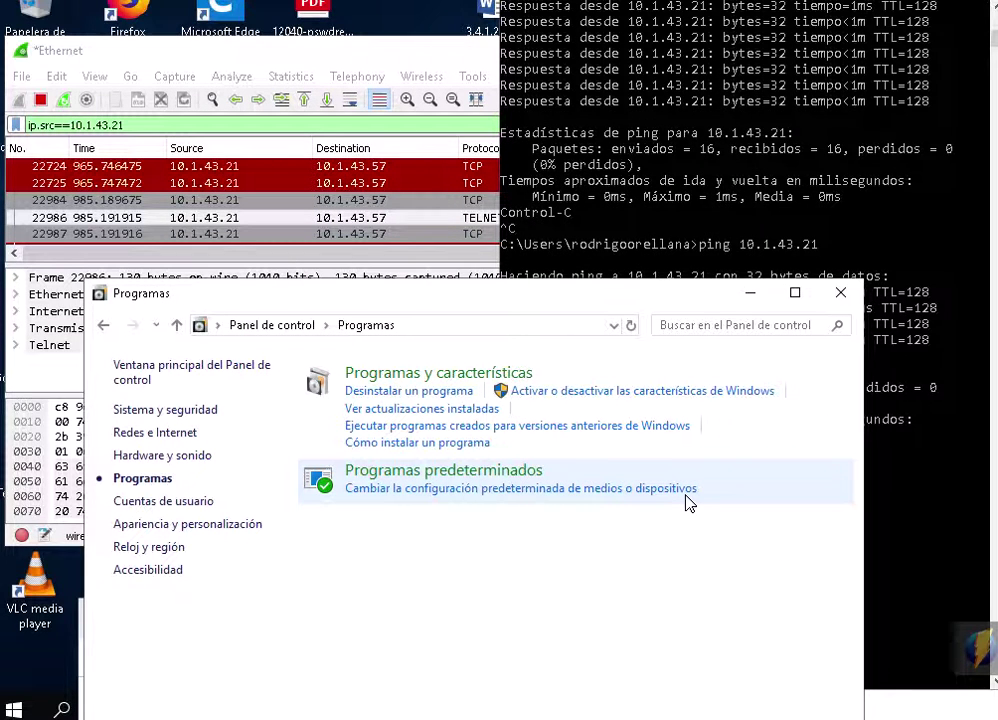
Step: Search Windows for "servicios", open the Services console and minimize the Control Panel window
{"action": "left_click", "coordinate": [63, 709]}
{"action": "type", "text": "servi"}
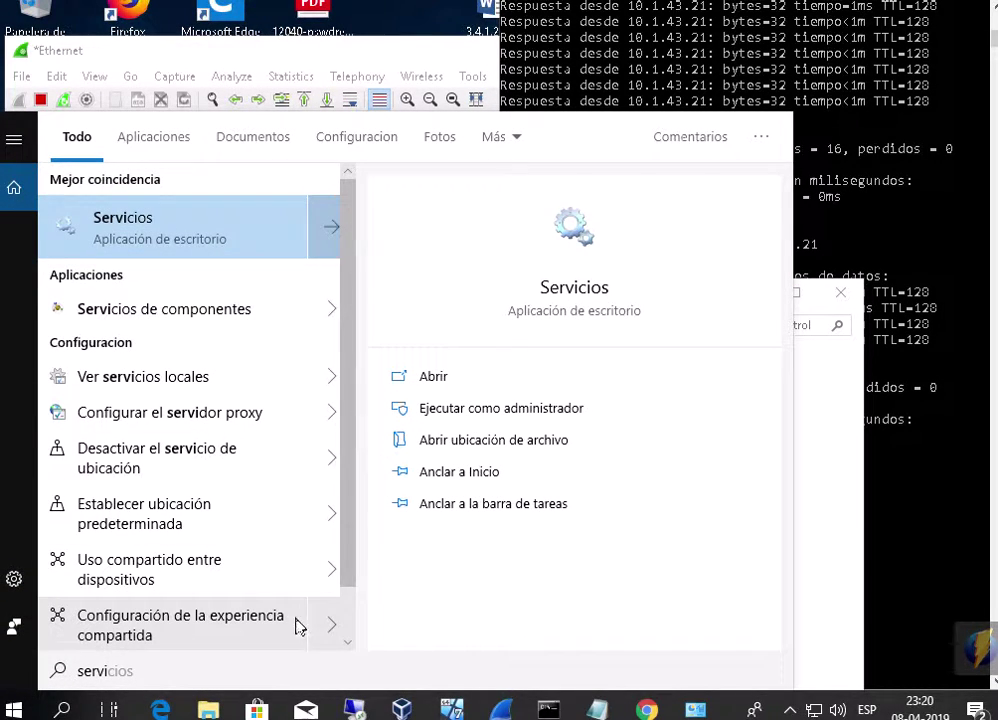
{"action": "type", "text": "cios"}
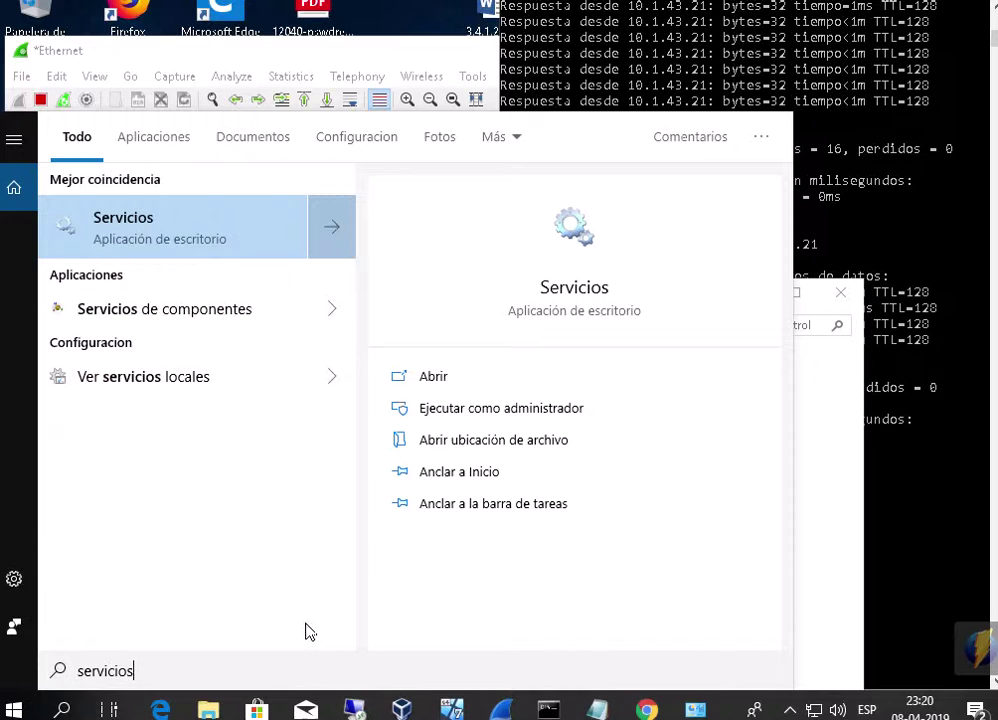
{"action": "left_click", "coordinate": [312, 241]}
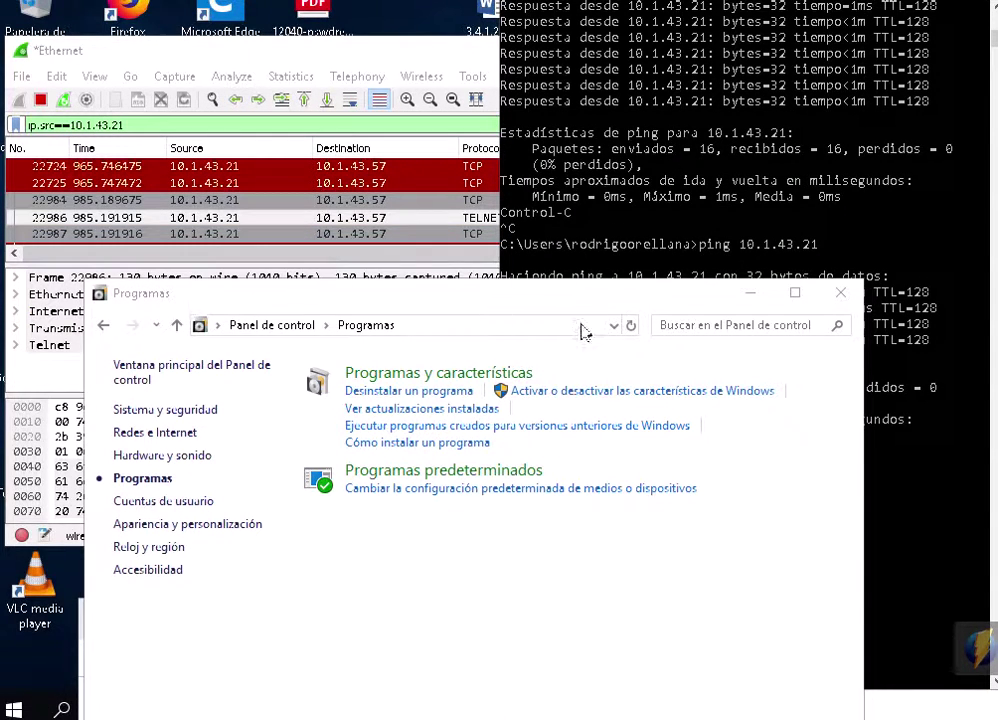
{"action": "left_click", "coordinate": [751, 292]}
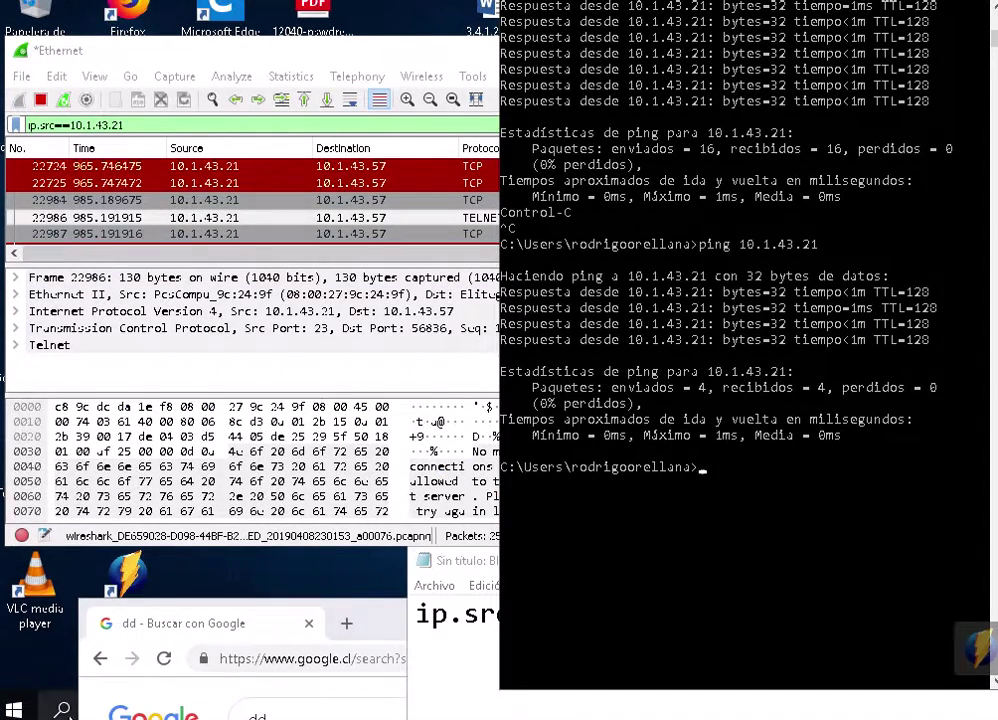
{"action": "left_click", "coordinate": [63, 709]}
{"action": "left_click", "coordinate": [63, 709]}
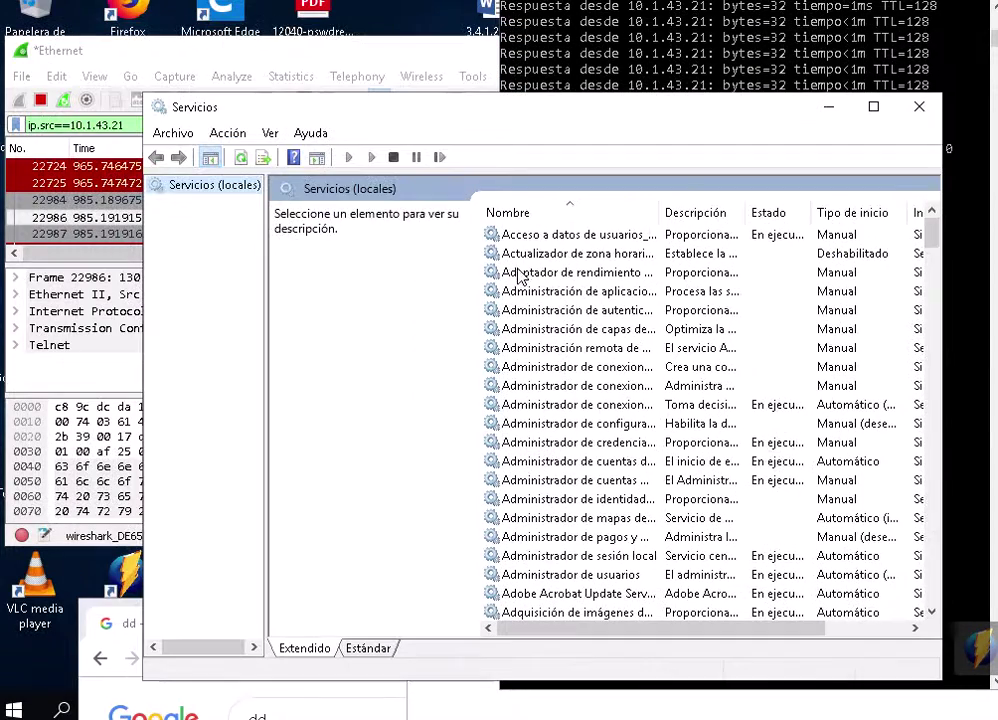
Step: Check the local services list for Telnet entries by jumping to names starting with "tel" and "cl", and minimize the Services window
{"action": "left_click", "coordinate": [546, 328]}
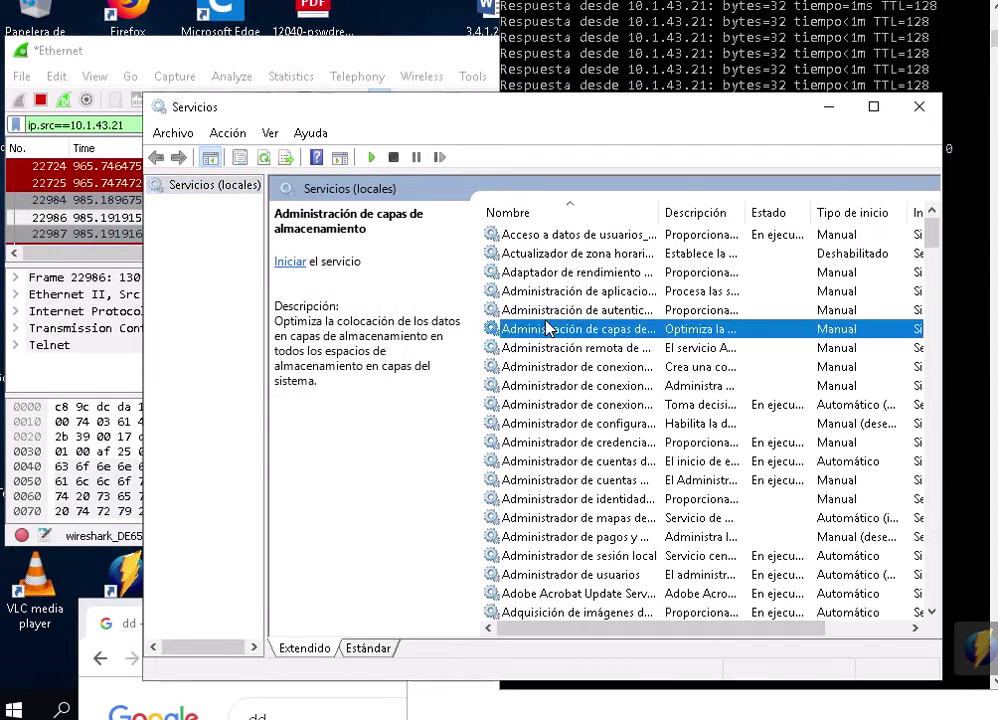
{"action": "type", "text": "tel"}
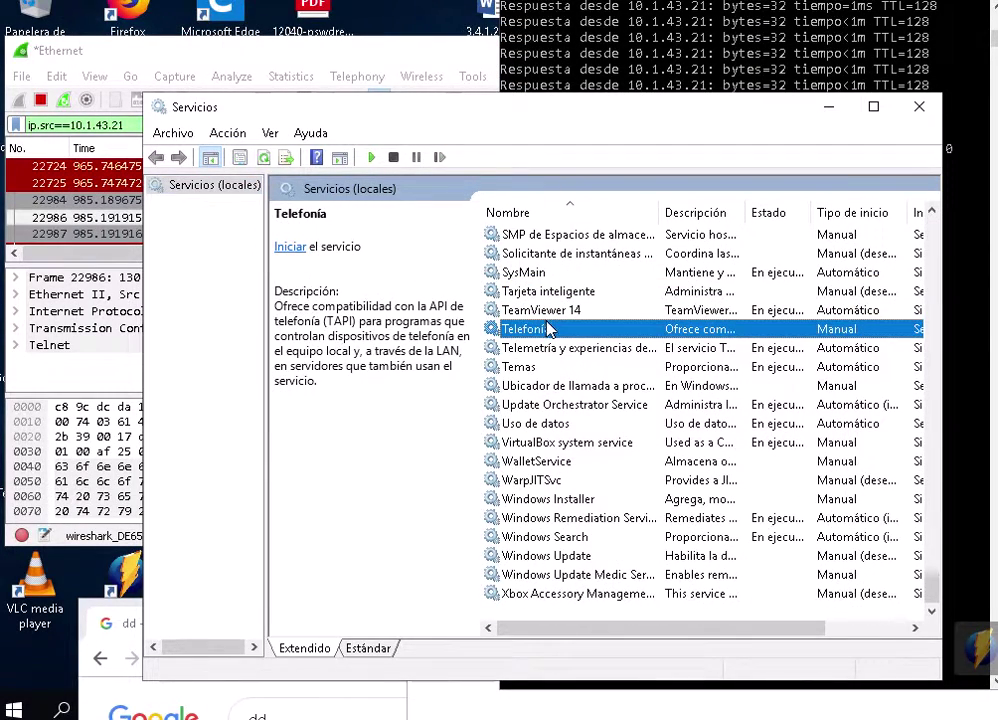
{"action": "type", "text": "cl"}
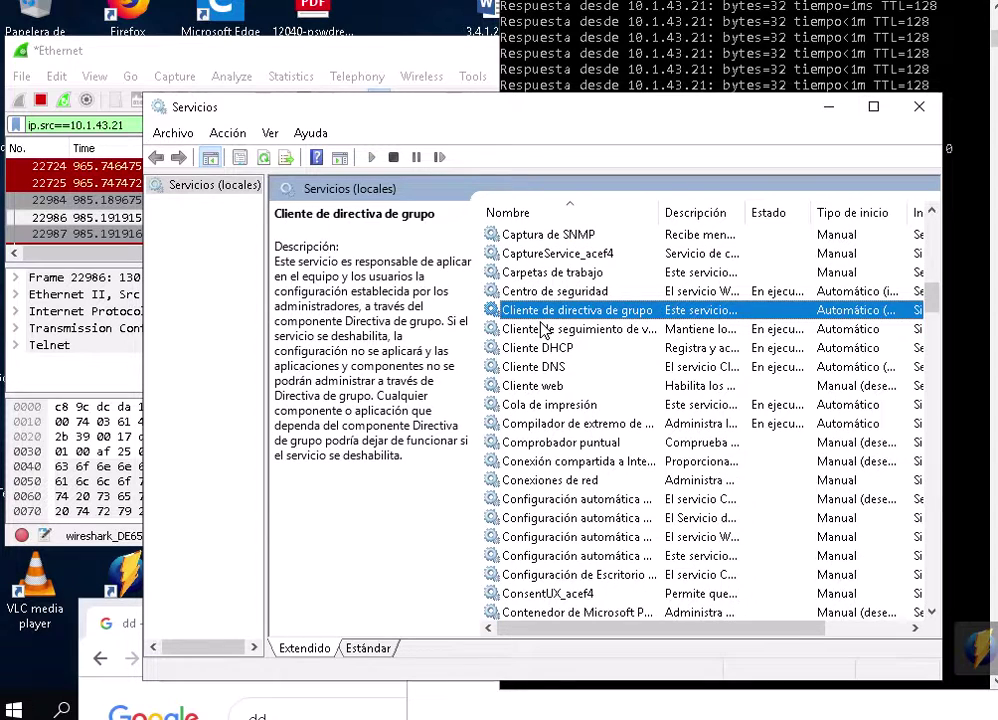
{"action": "scroll", "coordinate": [566, 372], "scroll_direction": "down", "scroll_amount": 2}
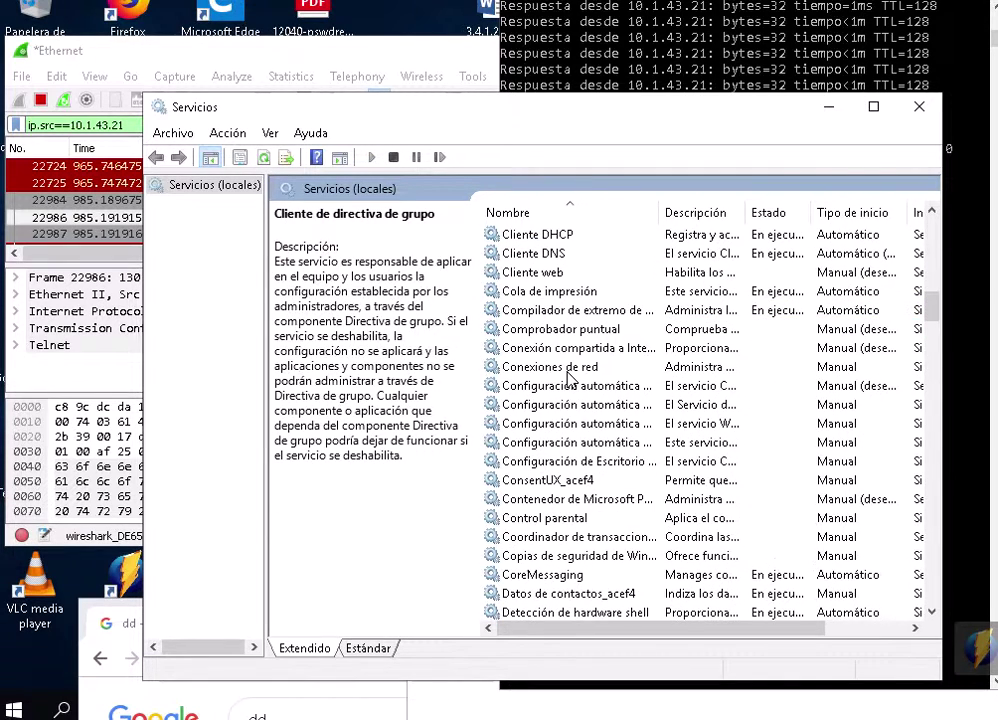
{"action": "left_click", "coordinate": [566, 372]}
{"action": "type", "text": "tel"}
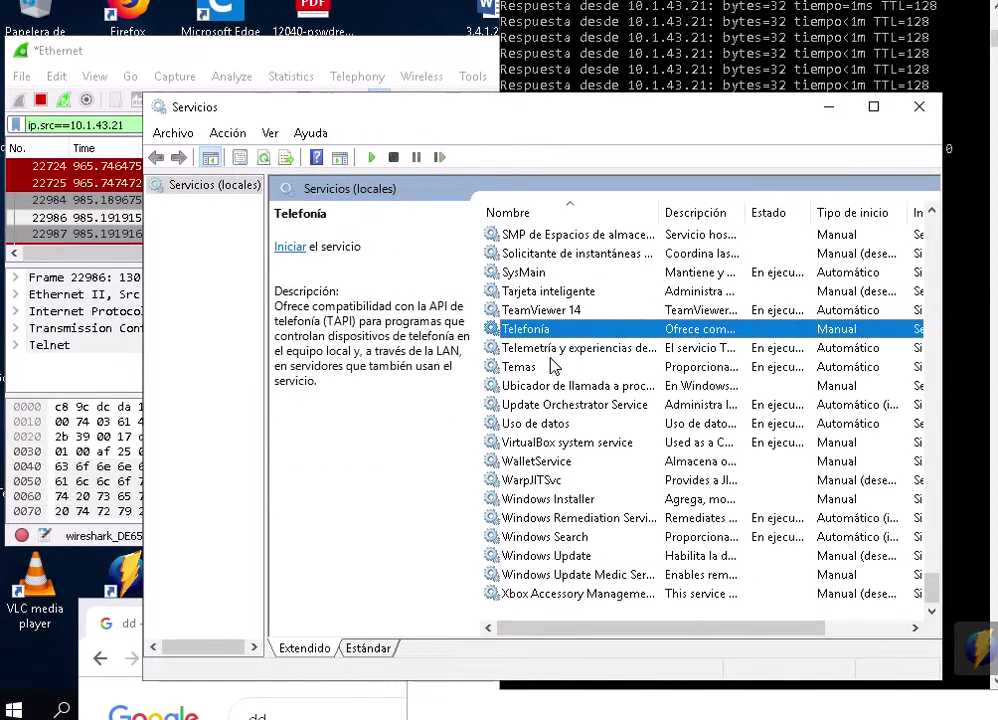
{"action": "key", "text": "Up"}
{"action": "key", "text": "Up"}
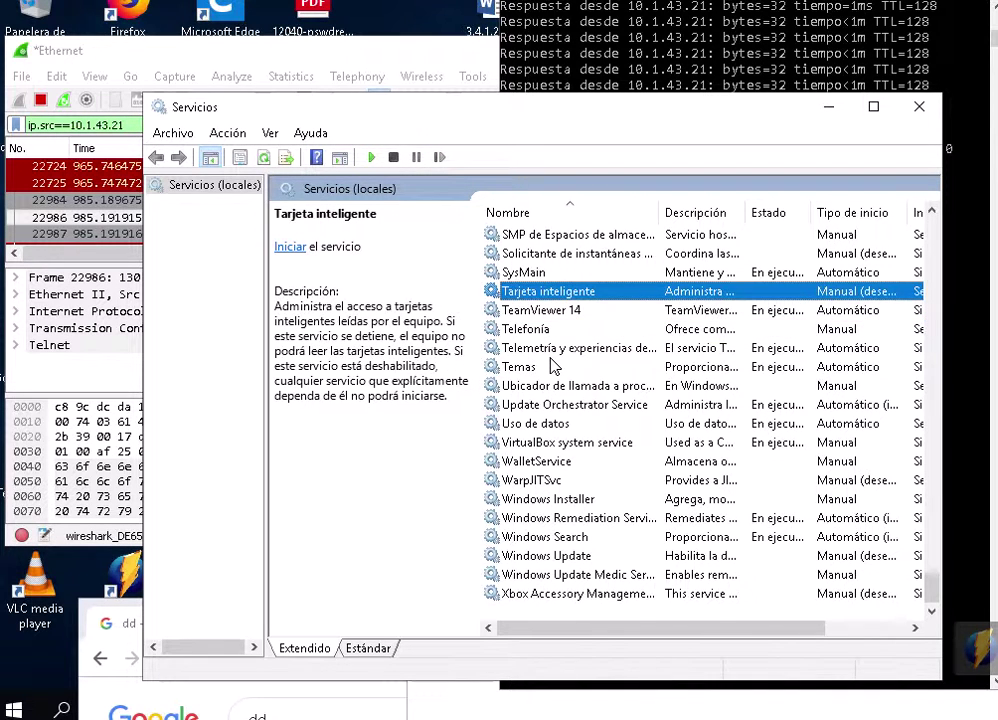
{"action": "type", "text": "cl"}
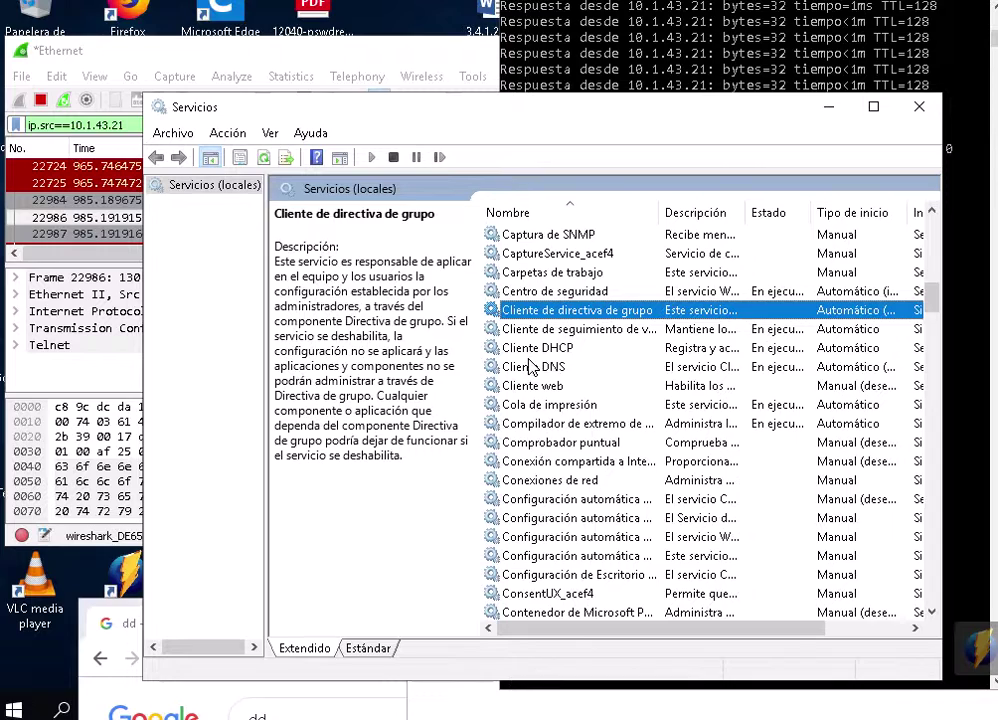
{"action": "left_click_drag", "start_coordinate": [430, 120], "coordinate": [296, 245]}
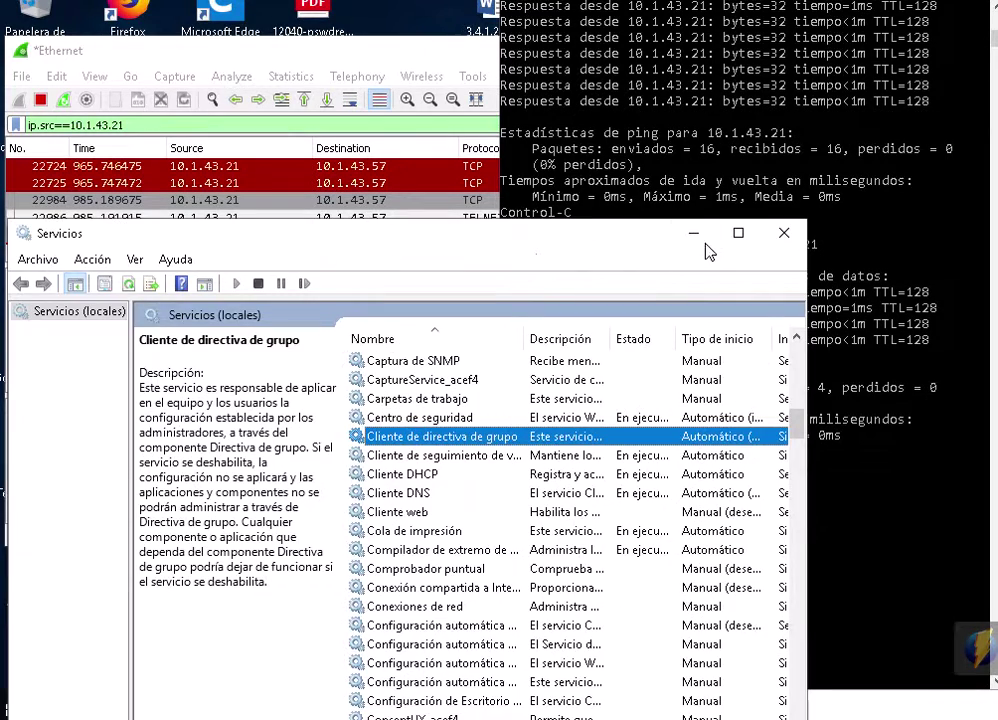
{"action": "left_click", "coordinate": [705, 243]}
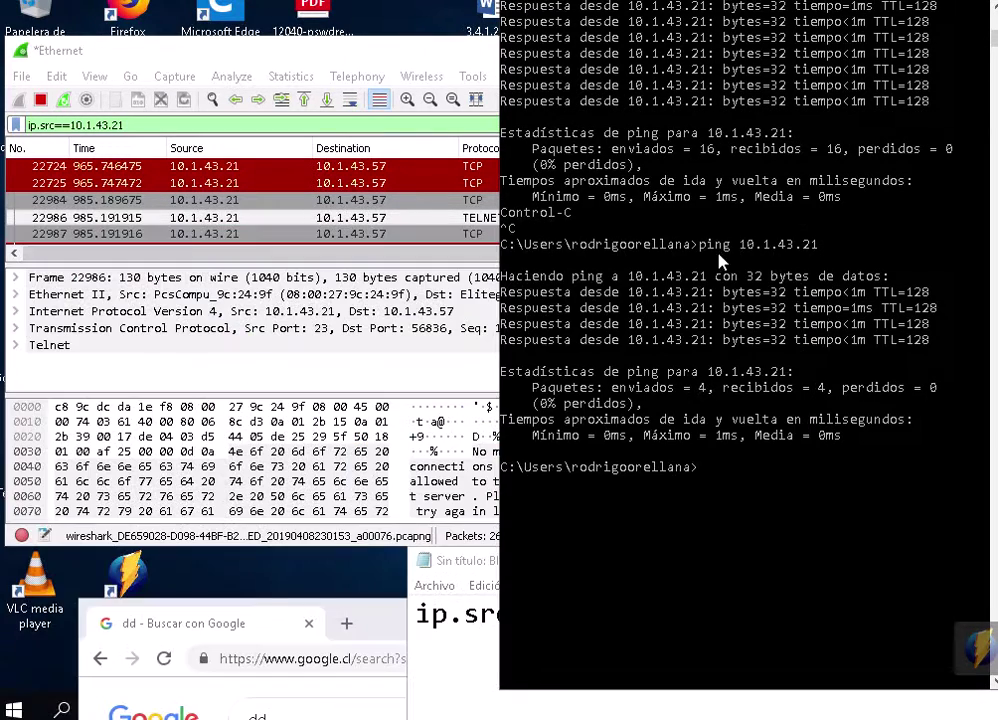
Step: Move the Command Prompt so the capture stays visible and run telnet 10.1.43.21
{"action": "left_click", "coordinate": [678, 355]}
{"action": "left_click_drag", "start_coordinate": [560, 53], "coordinate": [440, 36]}
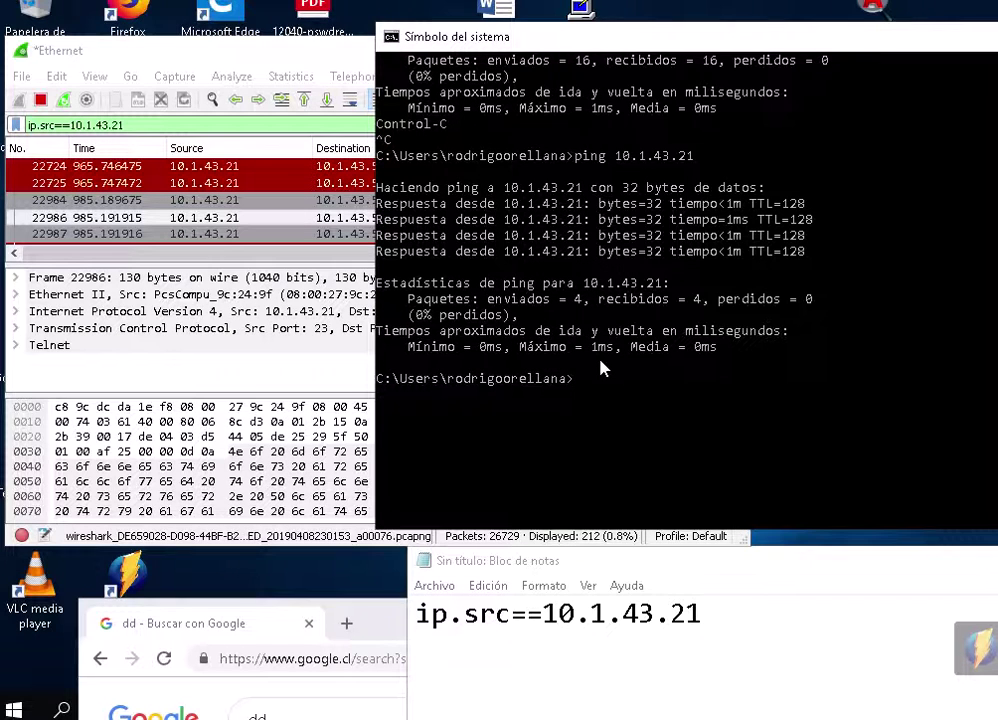
{"action": "type", "text": "telnet 10.1.43.21"}
{"action": "key", "text": "Return"}
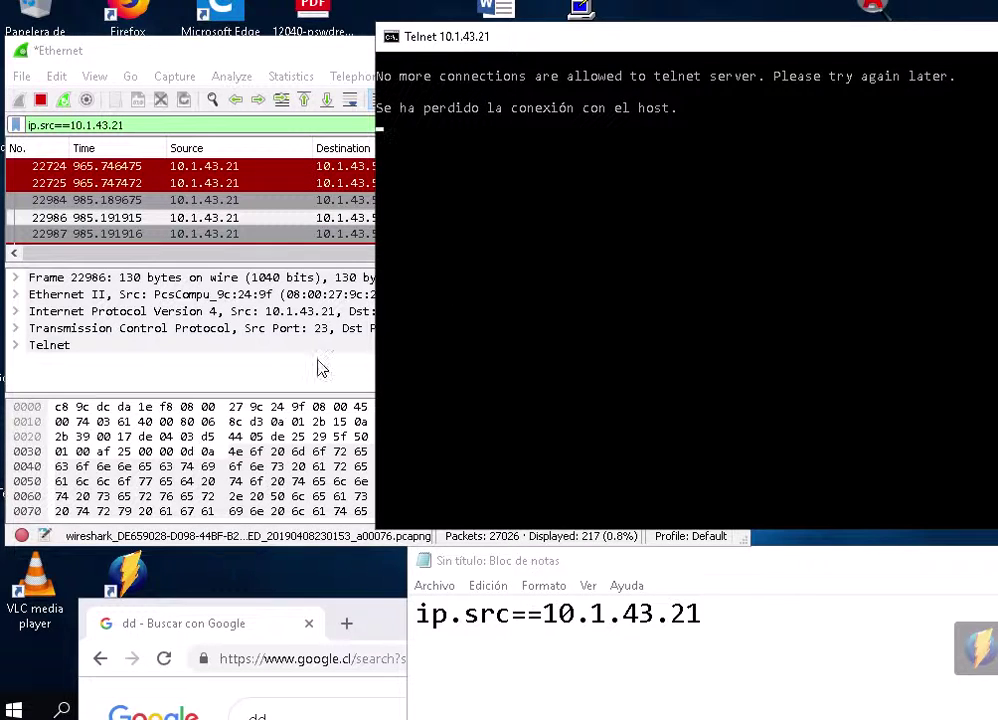
Step: Inspect the captured TELNET packet 22986 from 10.1.43.21 and recall the telnet 10.1.43.21 command at the Command Prompt
{"action": "left_click", "coordinate": [279, 218]}
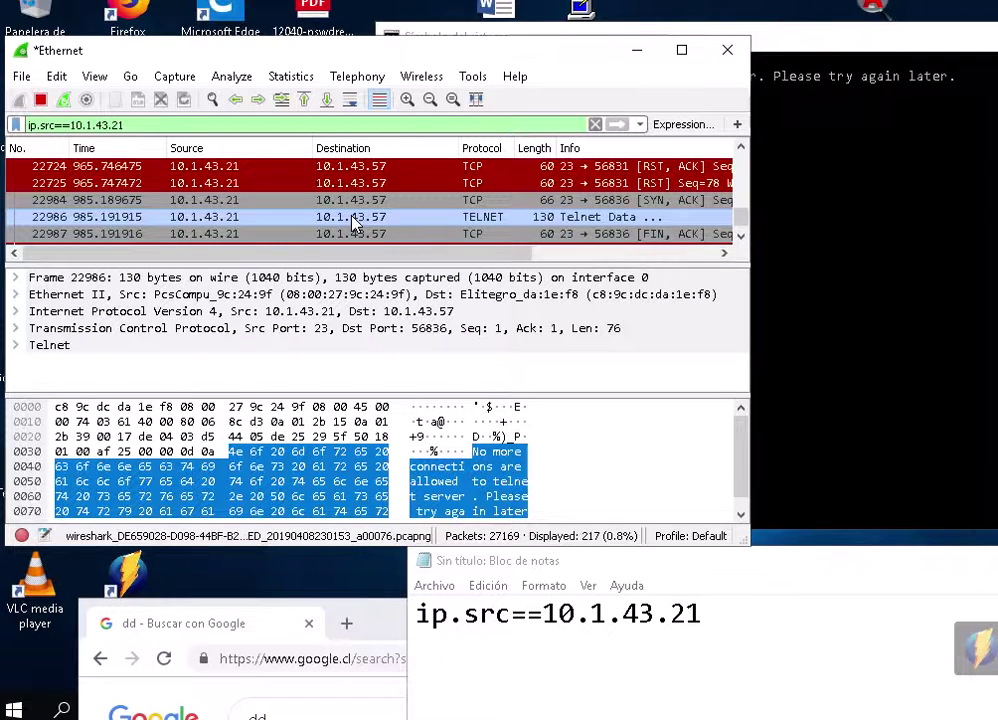
{"action": "right_click", "coordinate": [352, 222]}
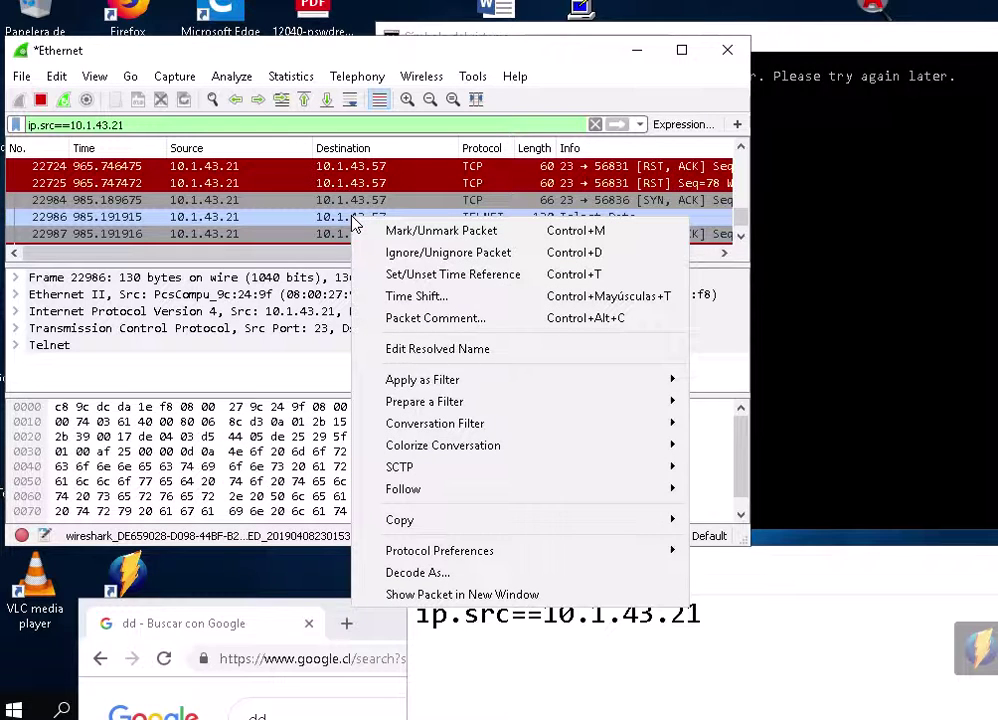
{"action": "left_click", "coordinate": [327, 218]}
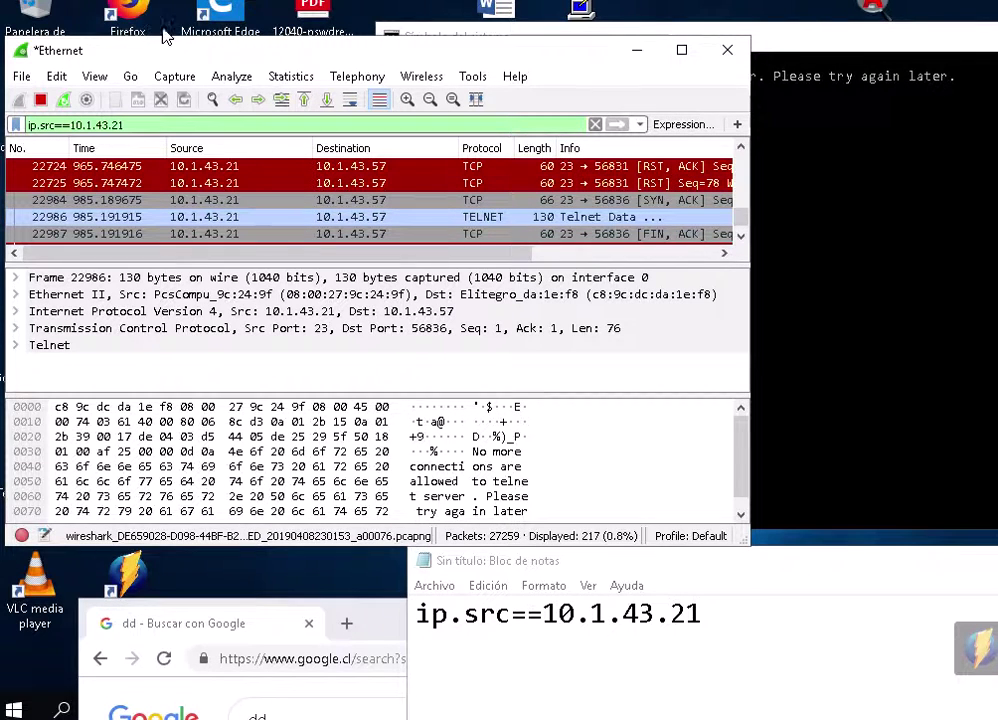
{"action": "left_click", "coordinate": [879, 196]}
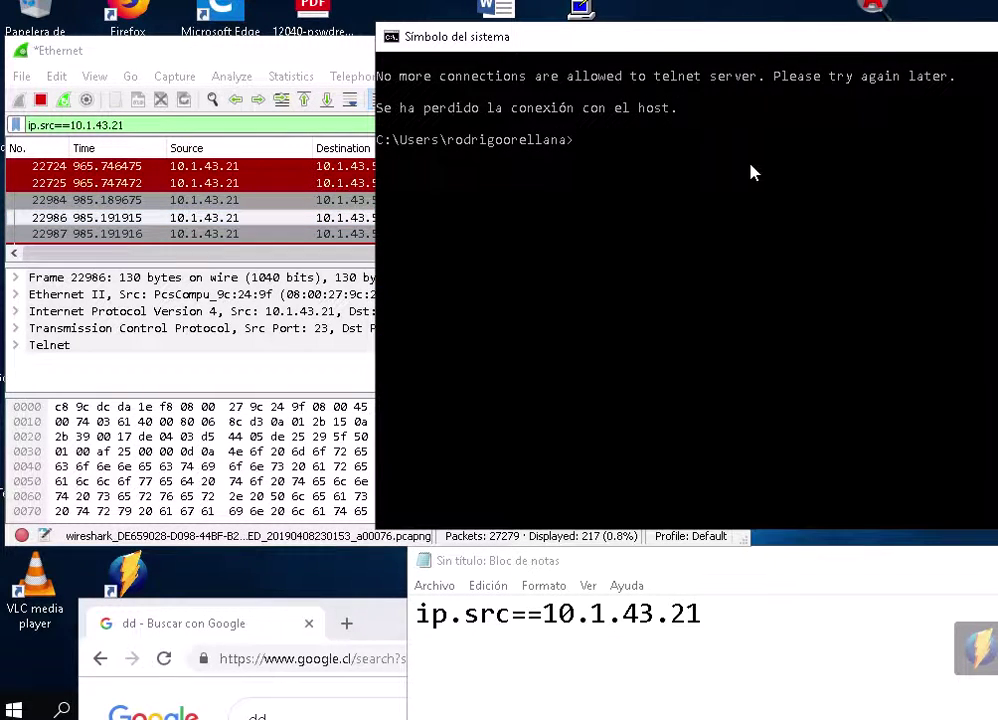
{"action": "key", "text": "Up"}
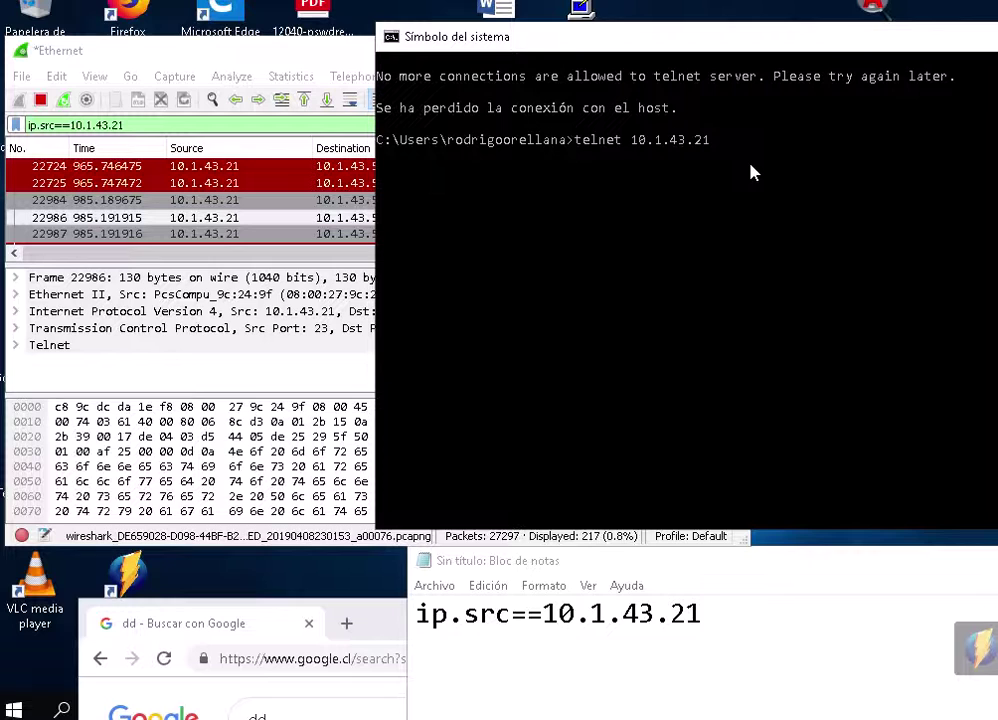
{"action": "left_click", "coordinate": [290, 123]}
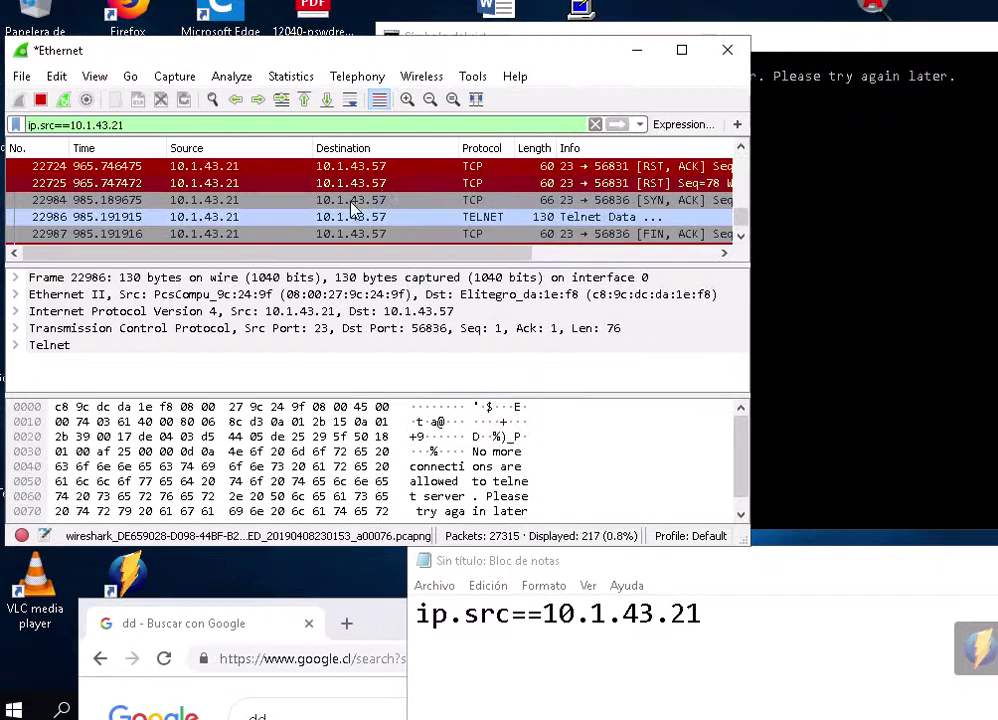
{"action": "double_click", "coordinate": [145, 25]}
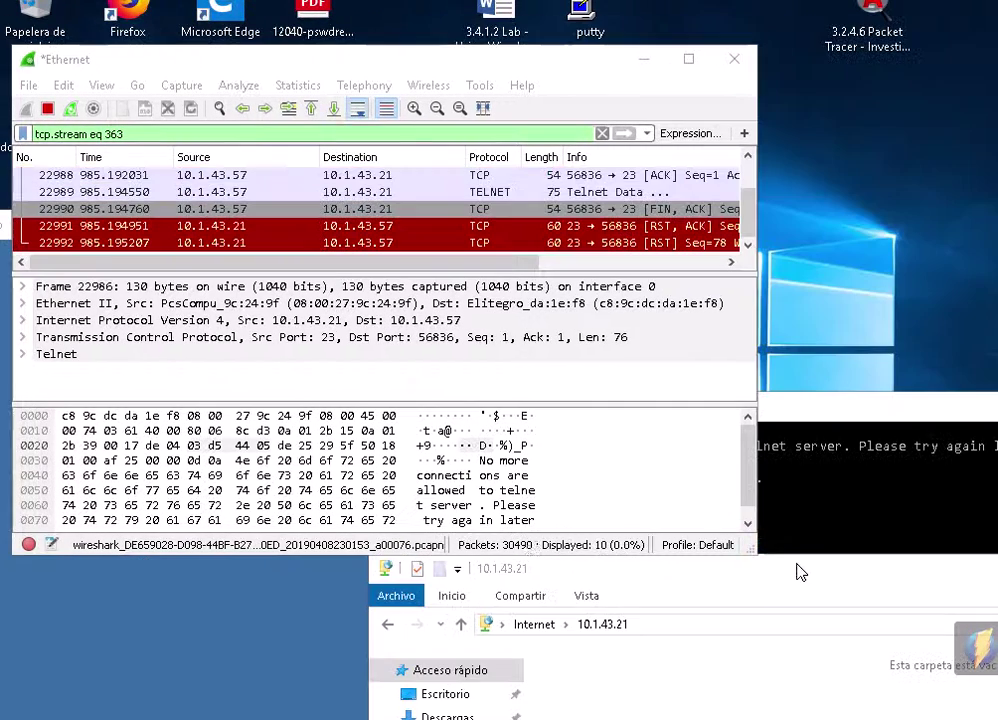
Step: Bring the 10.1.43.21 FTP folder window into view, display its full address and put the window away
{"action": "left_click_drag", "start_coordinate": [800, 630], "coordinate": [797, 312]}
{"action": "left_click", "coordinate": [658, 358]}
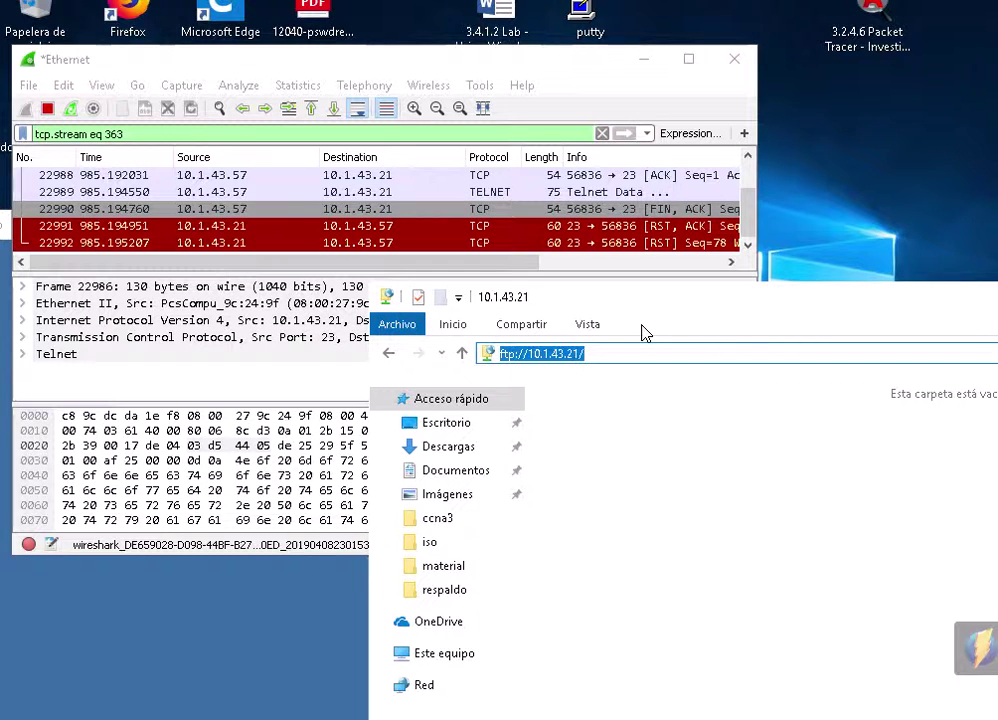
{"action": "left_click_drag", "start_coordinate": [645, 333], "coordinate": [349, 333]}
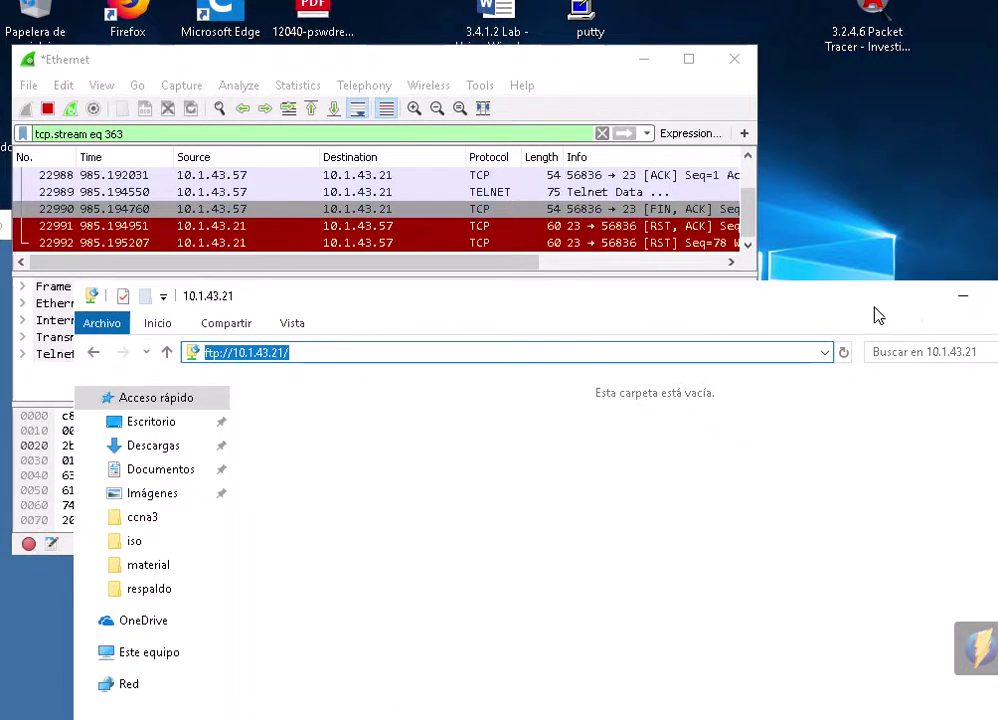
{"action": "left_click_drag", "start_coordinate": [875, 314], "coordinate": [765, 300]}
{"action": "left_click", "coordinate": [812, 277]}
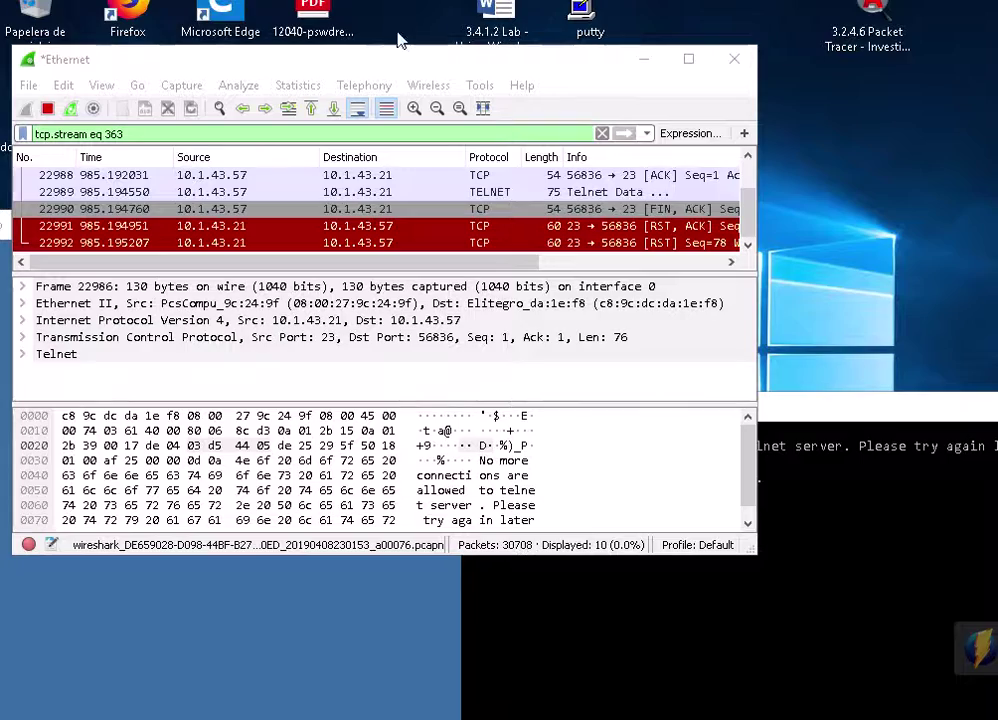
Step: Move the Wireshark window and replace its display filter with ip.src==10.1.43.21, applying it to the capture
{"action": "left_click_drag", "start_coordinate": [378, 72], "coordinate": [478, 105]}
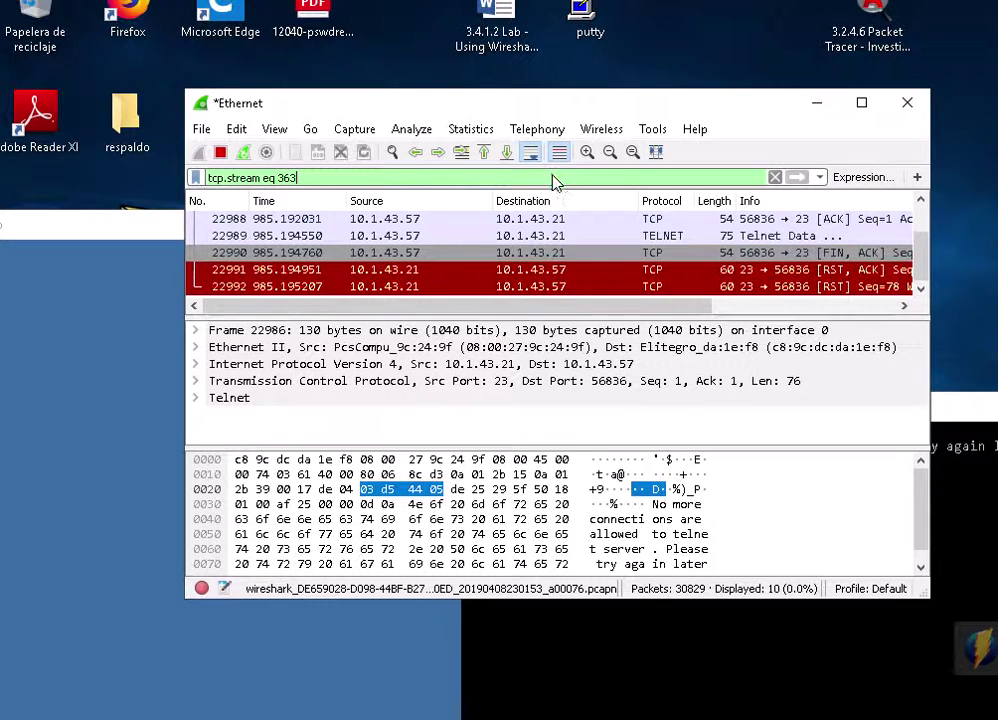
{"action": "left_click_drag", "start_coordinate": [298, 178], "coordinate": [183, 186]}
{"action": "type", "text": "ip"}
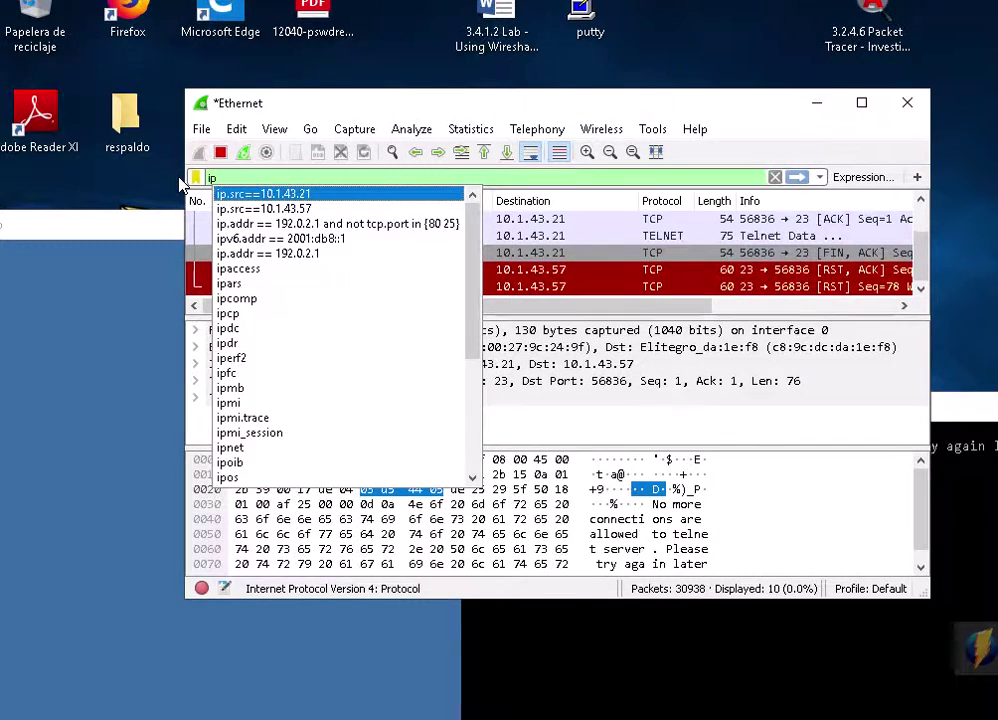
{"action": "left_click", "coordinate": [222, 193]}
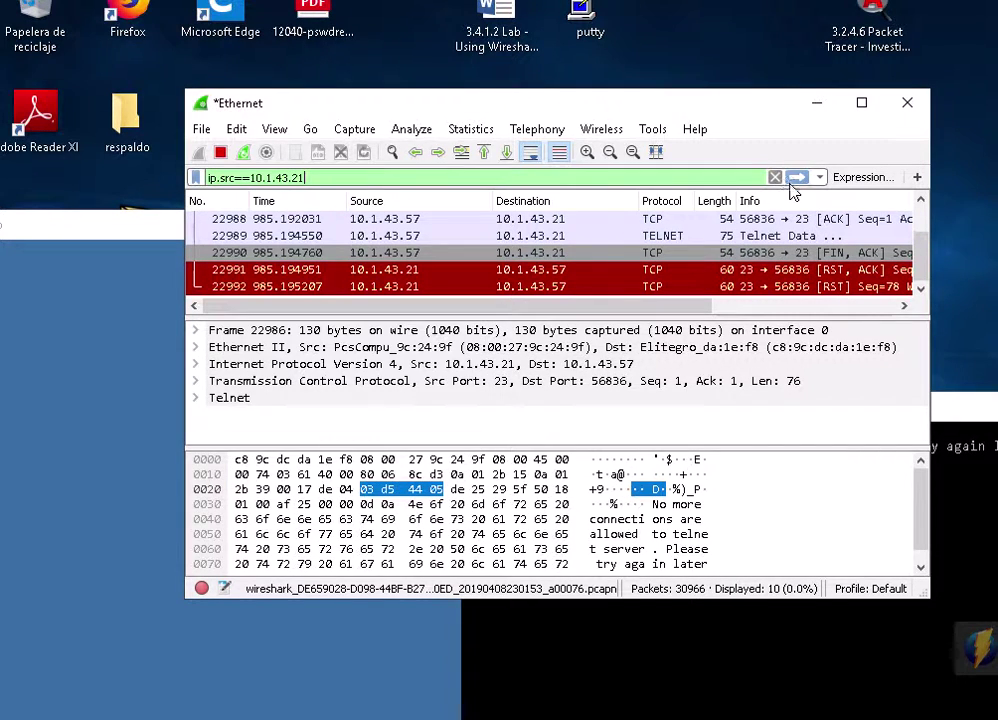
{"action": "left_click", "coordinate": [796, 178]}
Step: Move Wireshark clear of the desktop icons, open the respaldo folder, enter ftp://10.1.43.21/ as its address and copy that address
{"action": "left_click_drag", "start_coordinate": [310, 107], "coordinate": [521, 371]}
{"action": "double_click", "coordinate": [135, 115]}
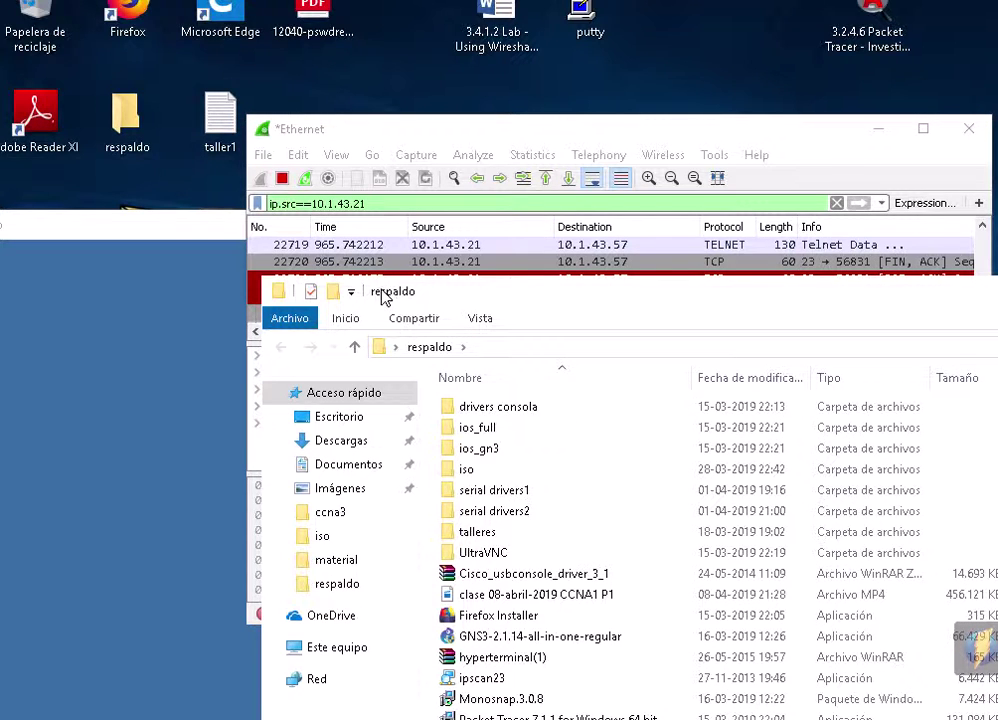
{"action": "left_click", "coordinate": [515, 349]}
{"action": "type", "text": "f"}
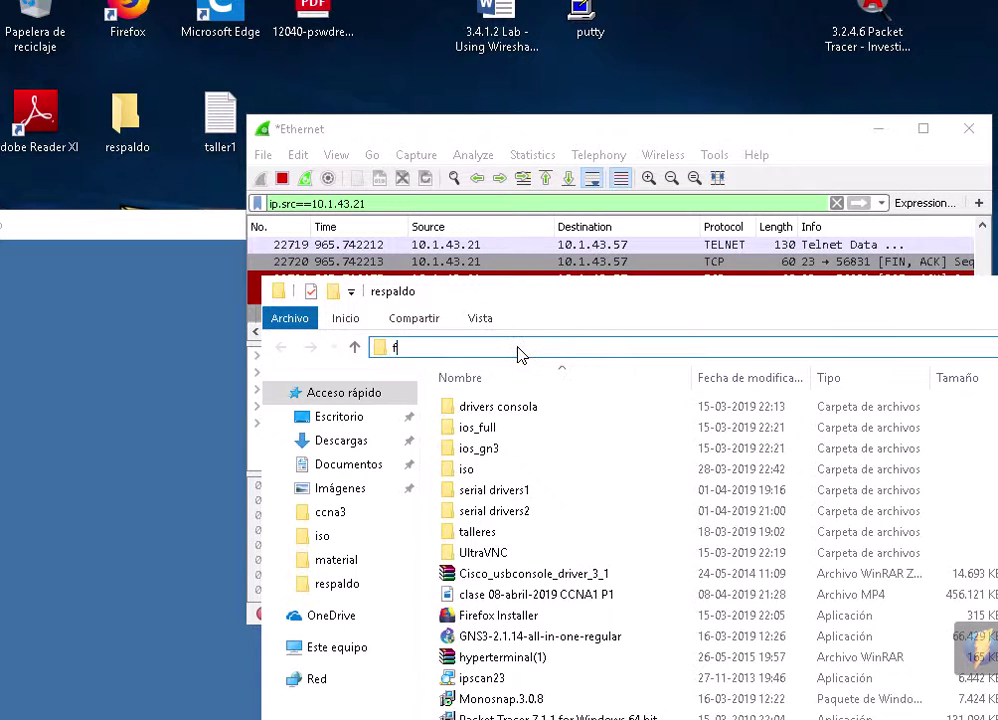
{"action": "type", "text": "t"}
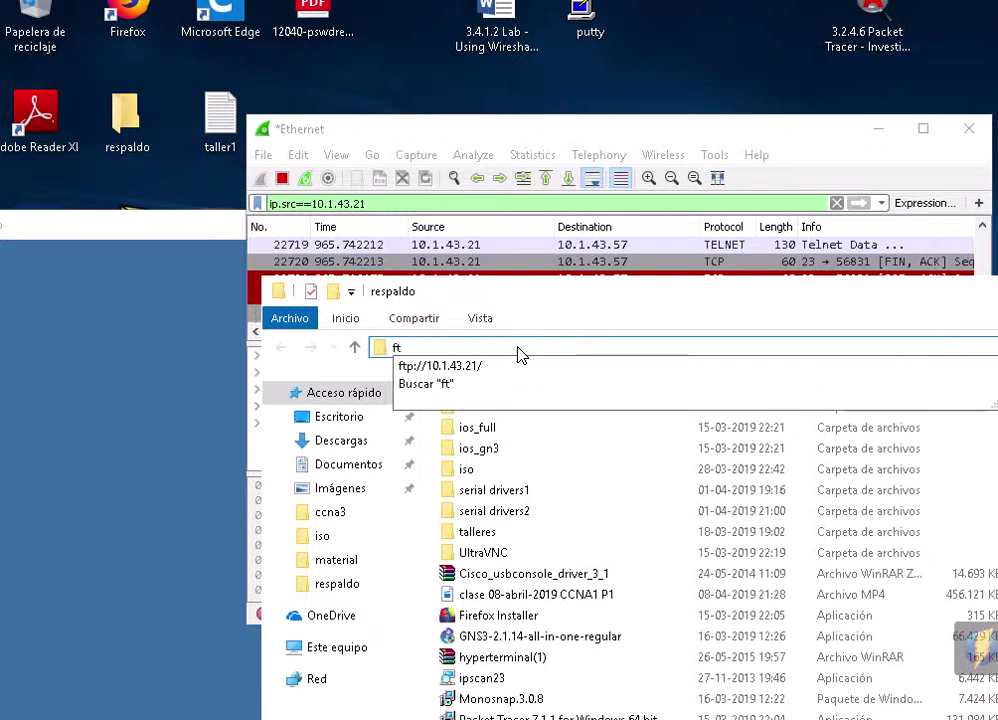
{"action": "key", "text": "Down"}
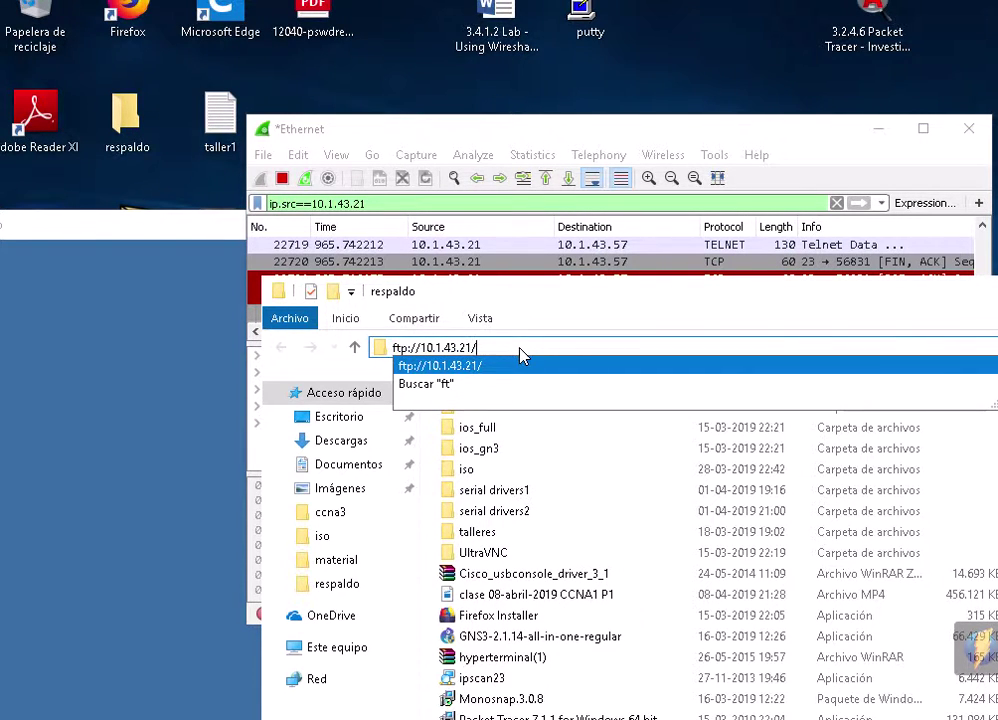
{"action": "left_click_drag", "start_coordinate": [530, 352], "coordinate": [328, 343]}
{"action": "key", "text": "super+c"}
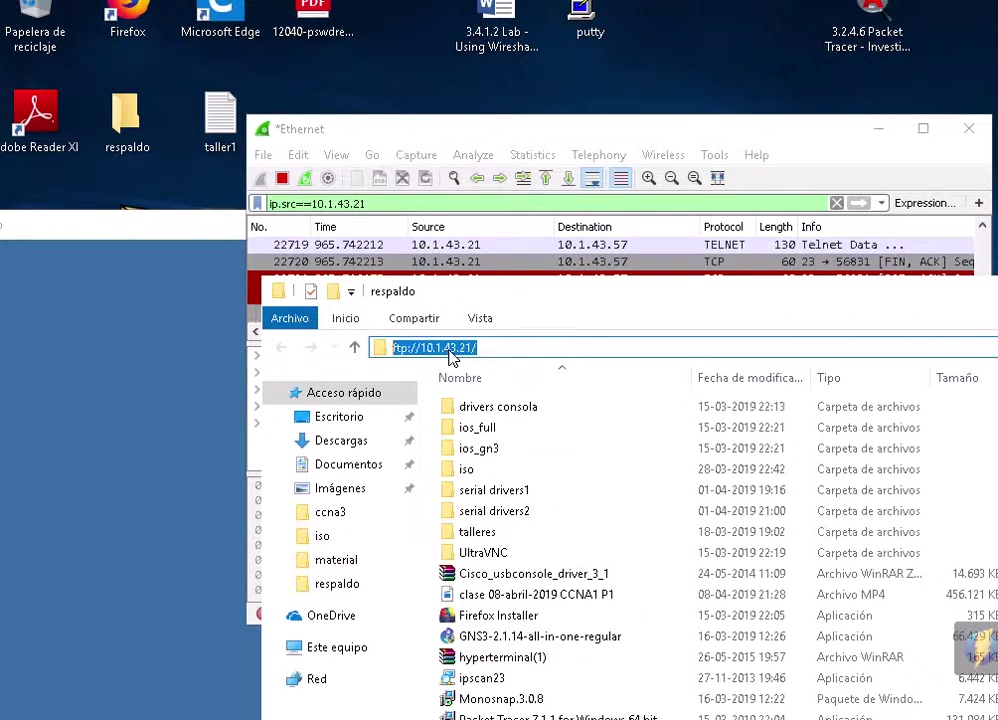
{"action": "right_click", "coordinate": [447, 351]}
{"action": "left_click", "coordinate": [528, 416]}
Step: Move the Wireshark and 10.1.43.10 remote desktop windows clear of the respaldo folder window
{"action": "left_click_drag", "start_coordinate": [300, 129], "coordinate": [596, 2]}
{"action": "left_click_drag", "start_coordinate": [372, 225], "coordinate": [572, 125]}
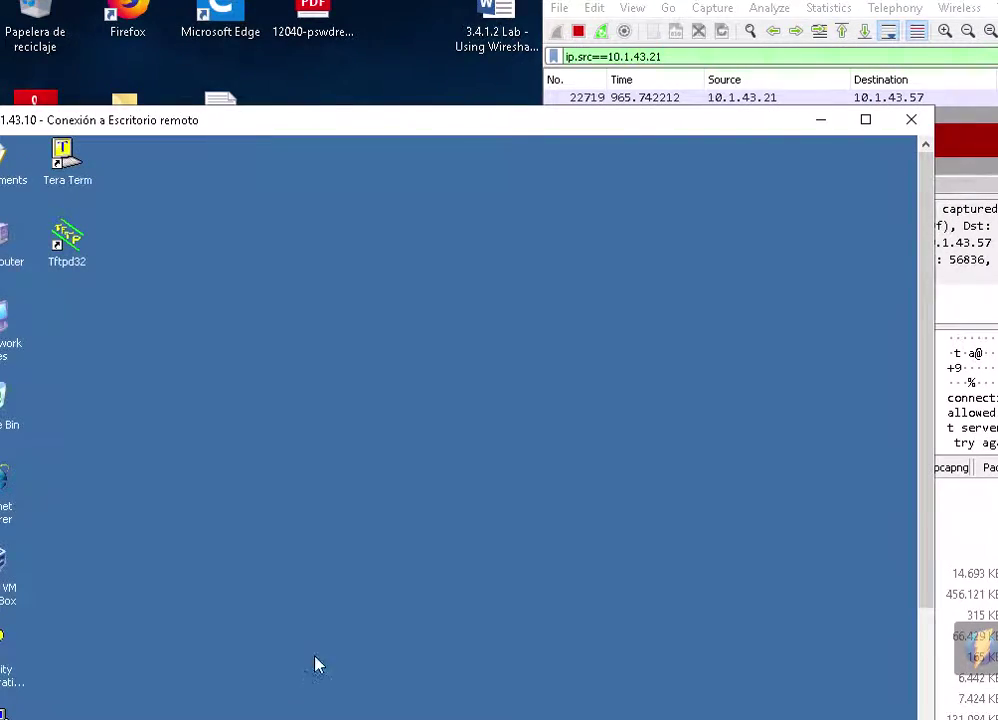
{"action": "left_click_drag", "start_coordinate": [192, 127], "coordinate": [576, 697]}
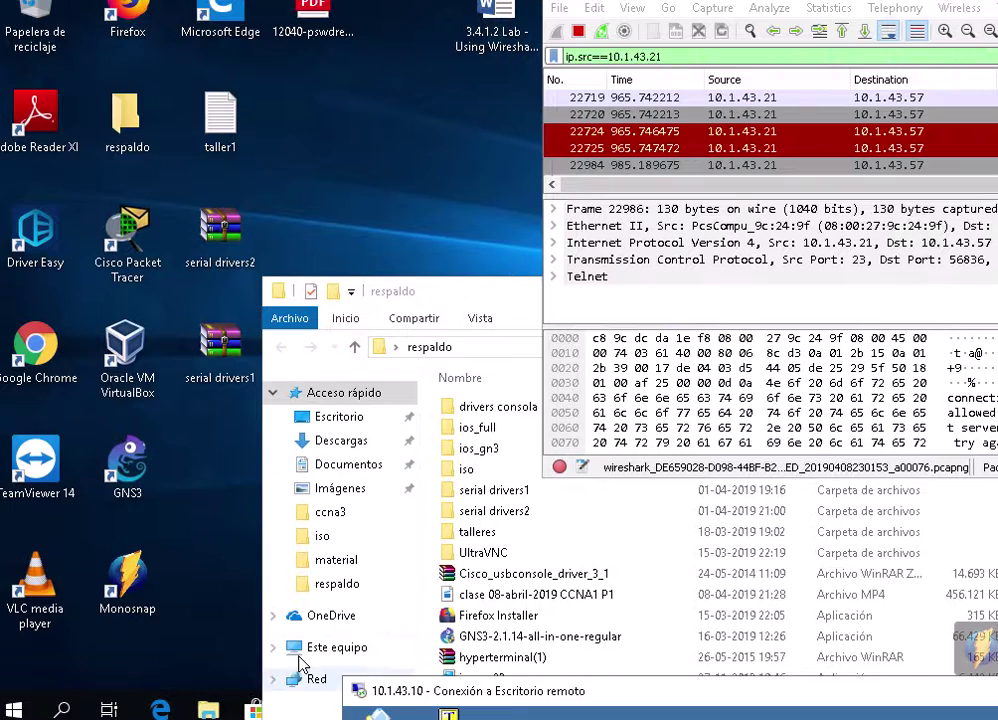
Step: Open Bloc de notas, insert the address ftp://10.1.43.21 in a blank note and move its window below the Wireshark capture
{"action": "left_click", "coordinate": [61, 706]}
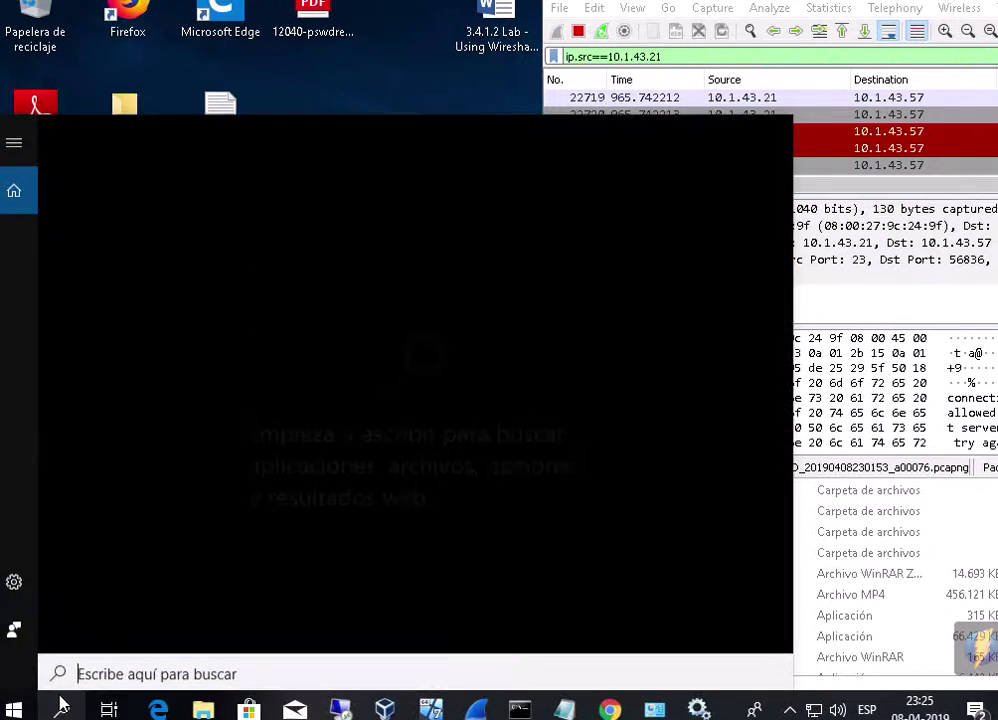
{"action": "type", "text": "bloc"}
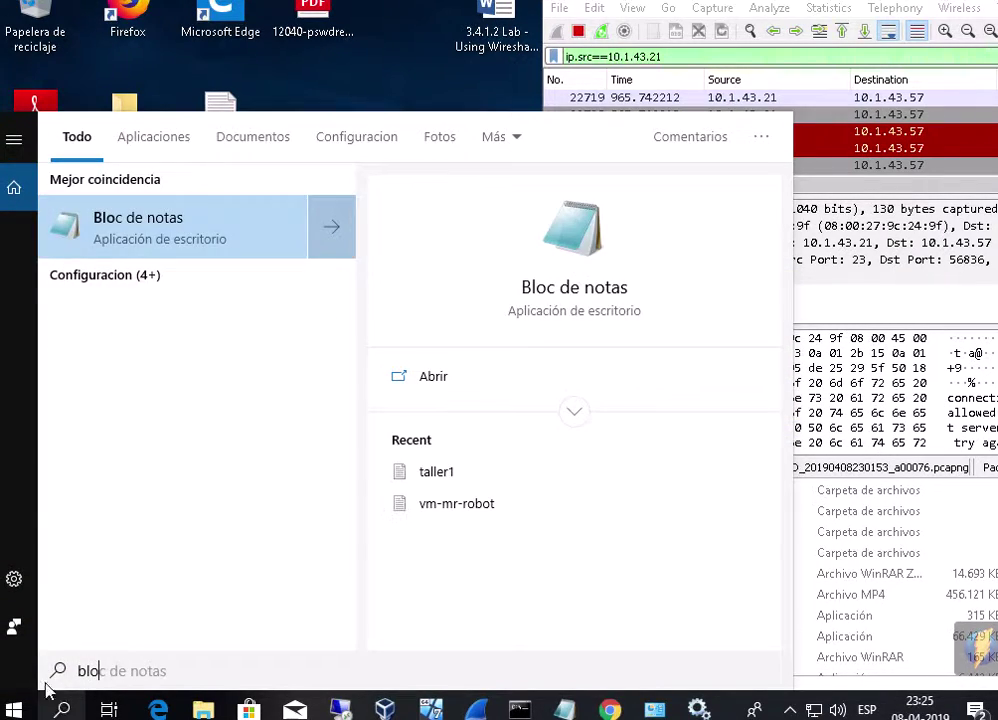
{"action": "left_click", "coordinate": [192, 216]}
{"action": "right_click", "coordinate": [408, 330]}
{"action": "left_click", "coordinate": [452, 412]}
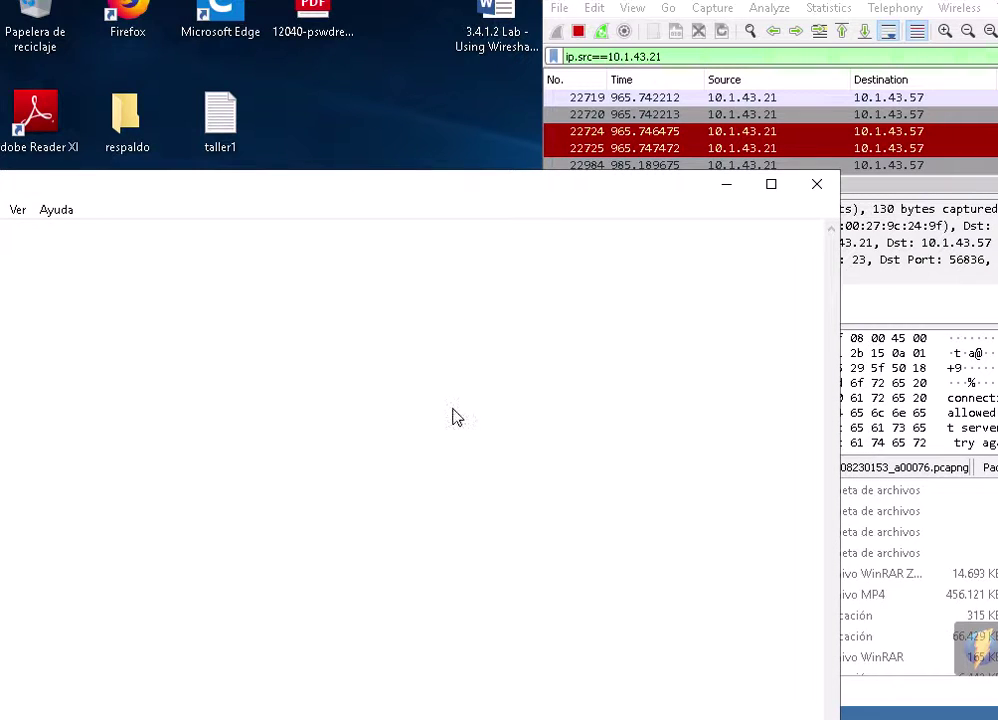
{"action": "left_click_drag", "start_coordinate": [330, 192], "coordinate": [552, 410]}
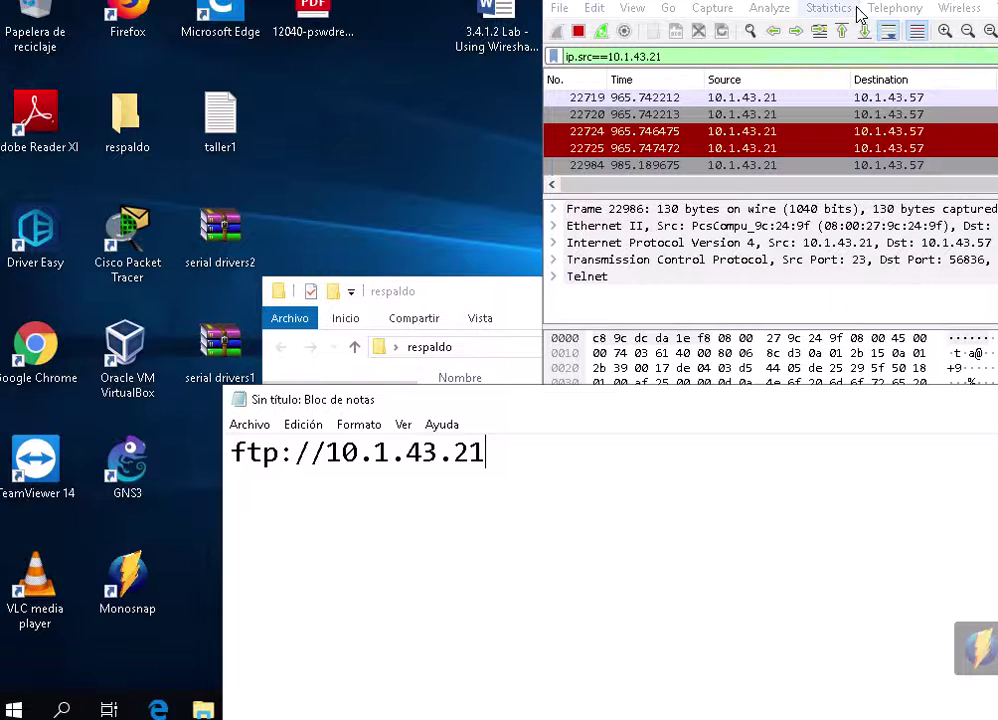
Step: Reposition Wireshark above the note and select the ftp://10.1.43.21 text in Bloc de notas
{"action": "left_click_drag", "start_coordinate": [829, 0], "coordinate": [512, 45]}
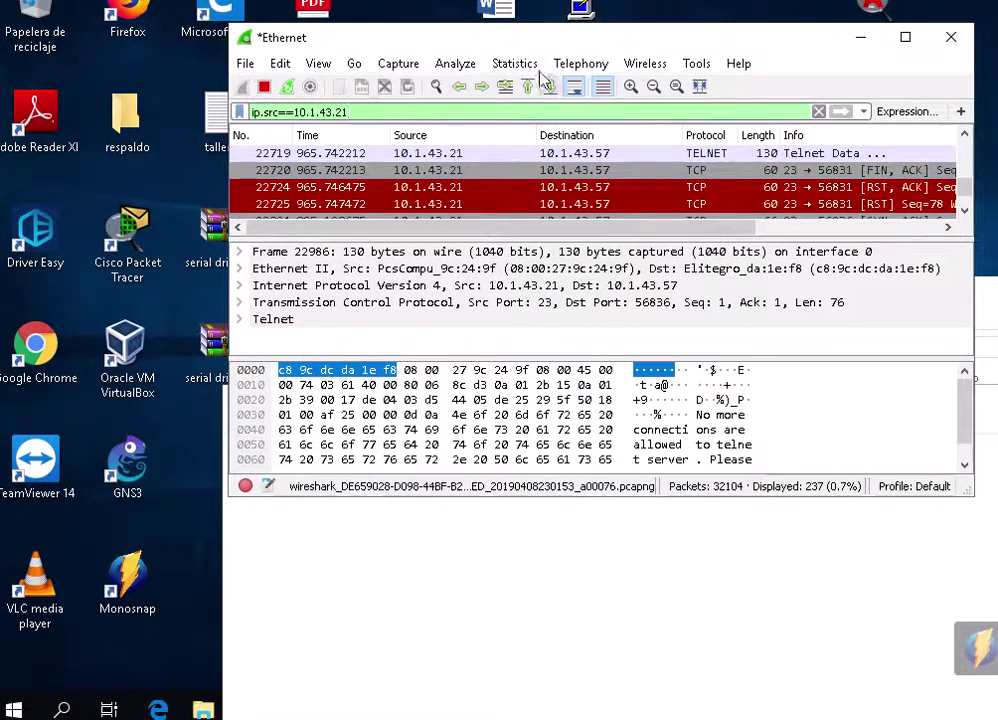
{"action": "left_click_drag", "start_coordinate": [400, 37], "coordinate": [575, 37]}
{"action": "left_click", "coordinate": [383, 553]}
{"action": "left_click_drag", "start_coordinate": [510, 483], "coordinate": [183, 458]}
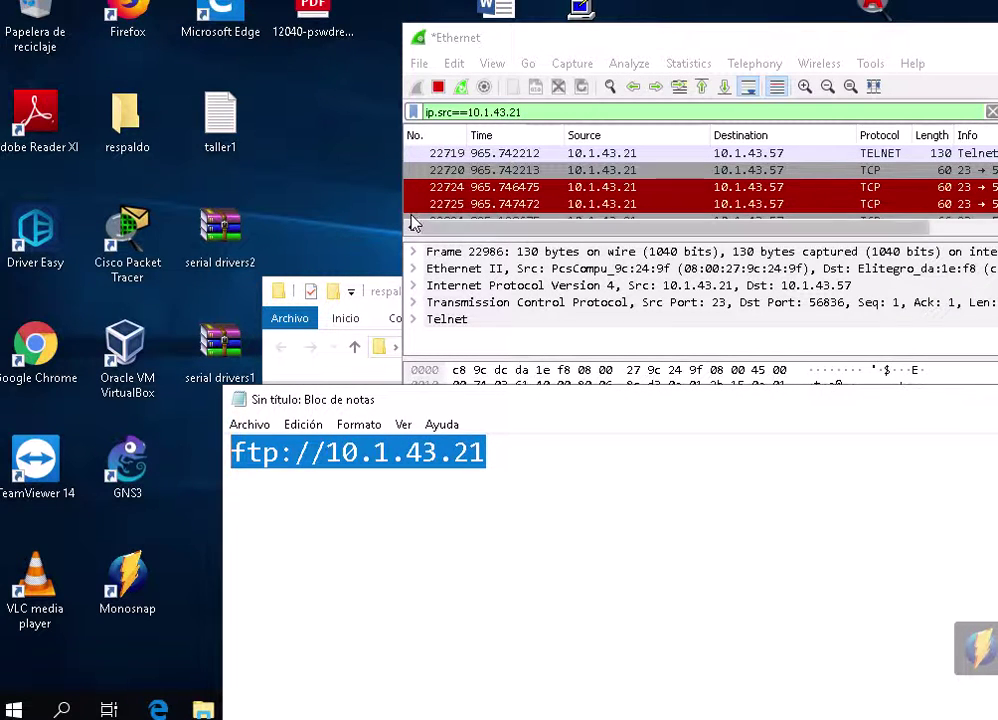
Step: Rearrange the Wireshark and respaldo windows and open ftp://10.1.43.21/ from the respaldo folder's address
{"action": "left_click_drag", "start_coordinate": [705, 30], "coordinate": [410, 362]}
{"action": "left_click_drag", "start_coordinate": [557, 300], "coordinate": [520, 123]}
{"action": "left_click", "coordinate": [530, 171]}
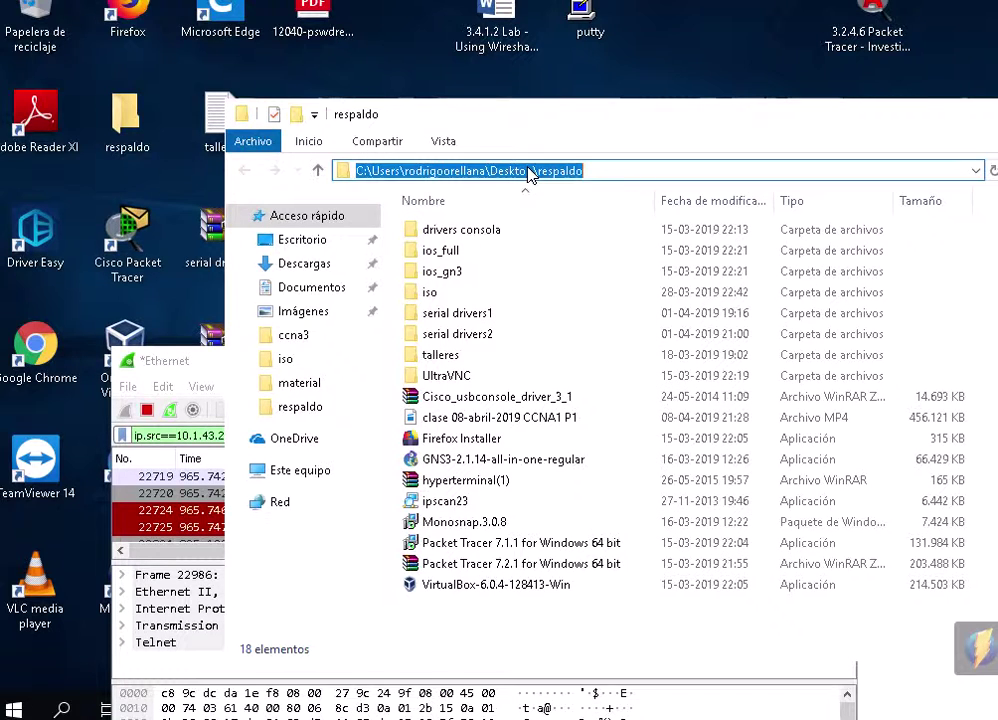
{"action": "type", "text": "ftp://10.1.43.21/"}
{"action": "key", "text": "Return"}
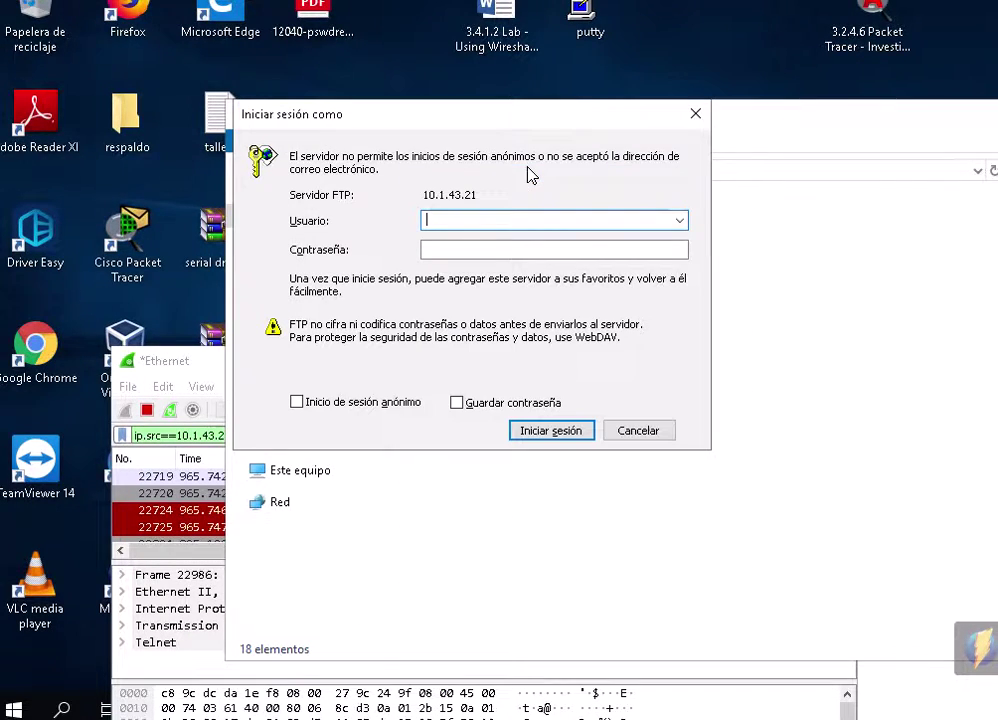
Step: Check the FTP packets in Wireshark beside the login dialog, and log in to 10.1.43.21 as alumno with the account password
{"action": "left_click_drag", "start_coordinate": [472, 117], "coordinate": [650, 100]}
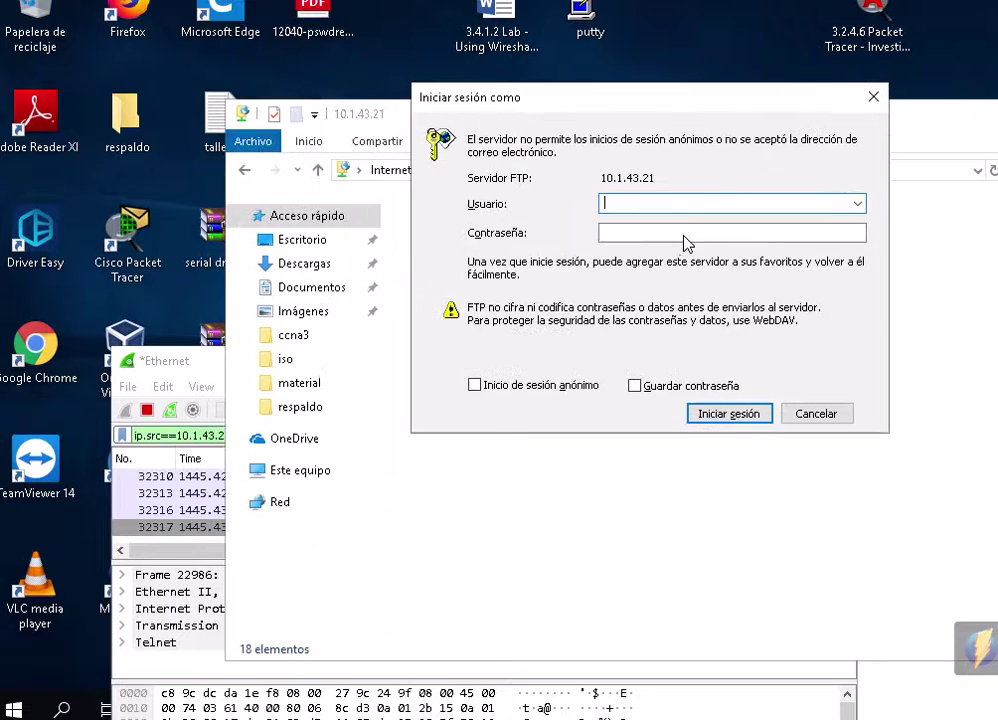
{"action": "left_click", "coordinate": [203, 367]}
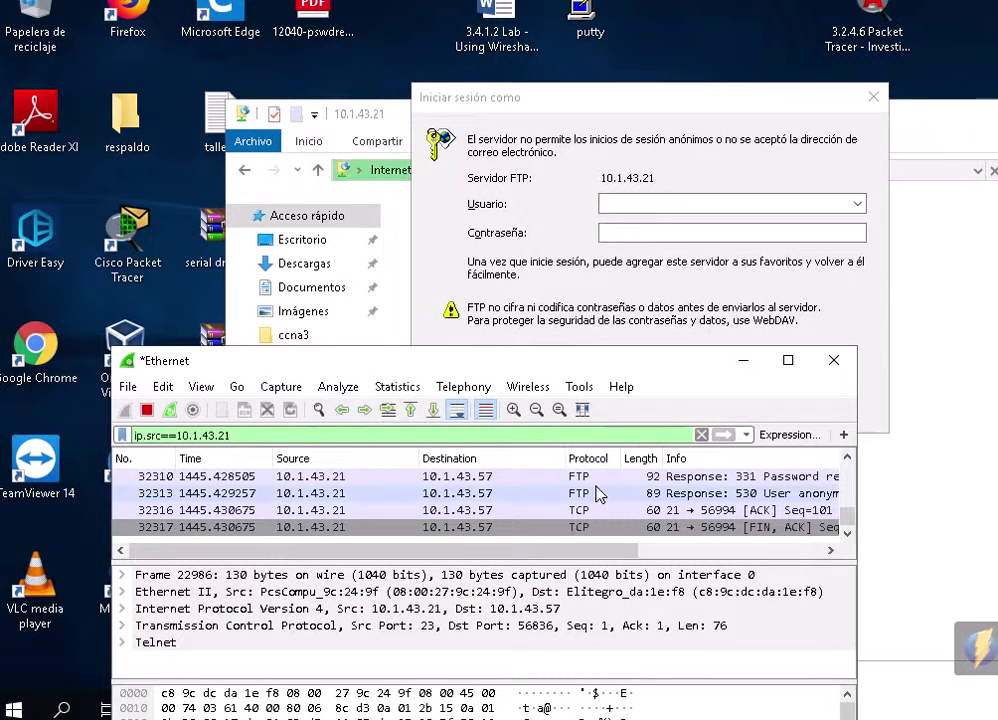
{"action": "left_click", "coordinate": [662, 221]}
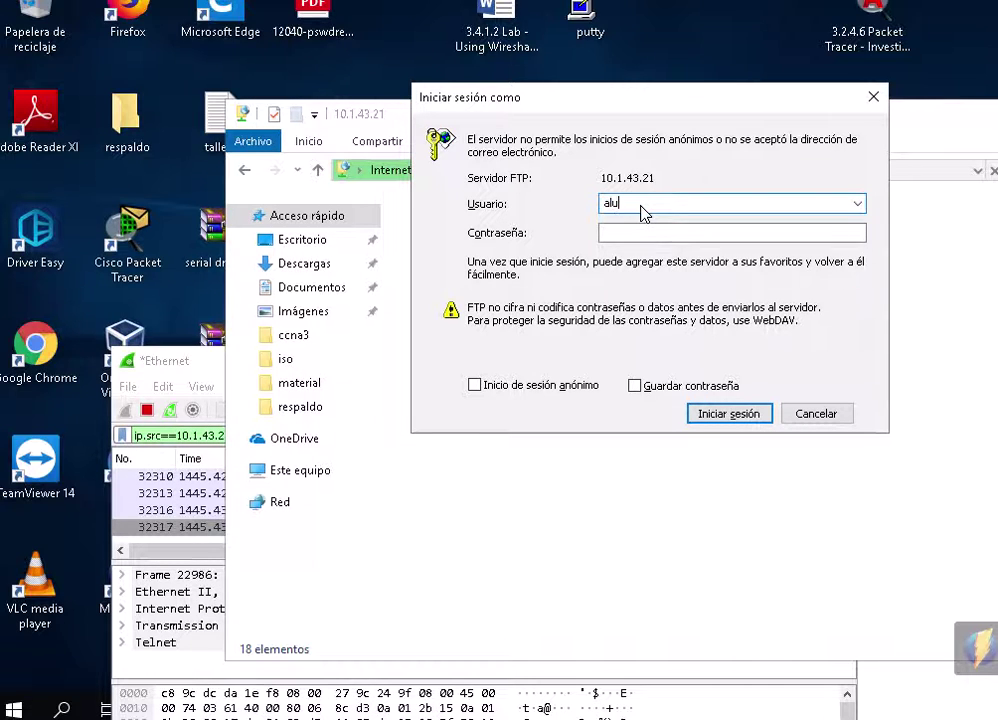
{"action": "key", "text": "Tab"}
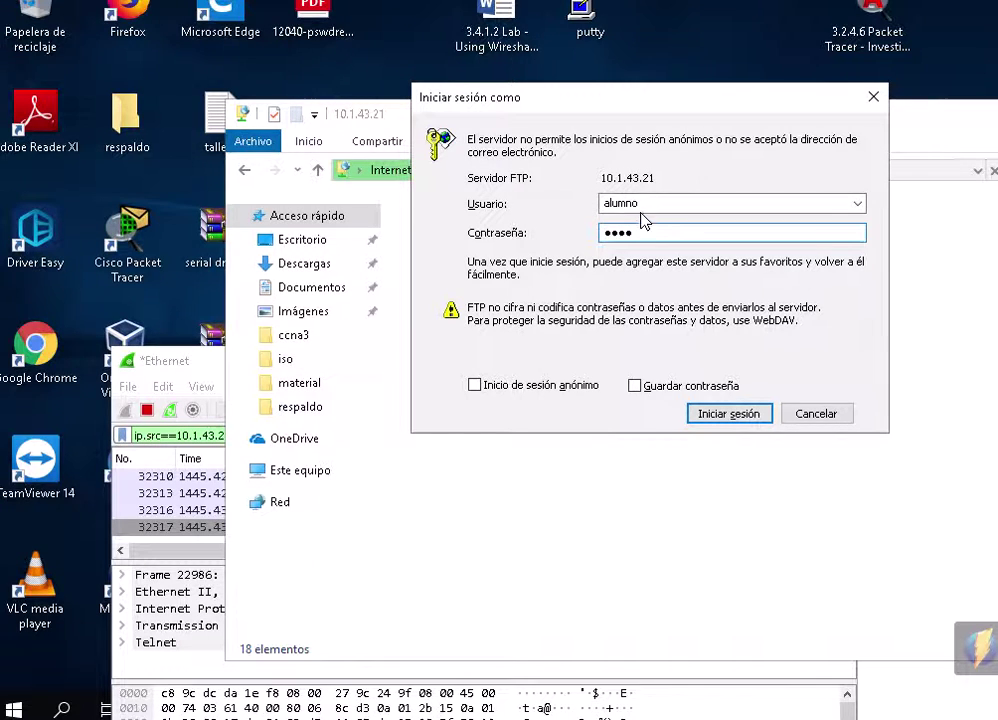
{"action": "left_click", "coordinate": [729, 413]}
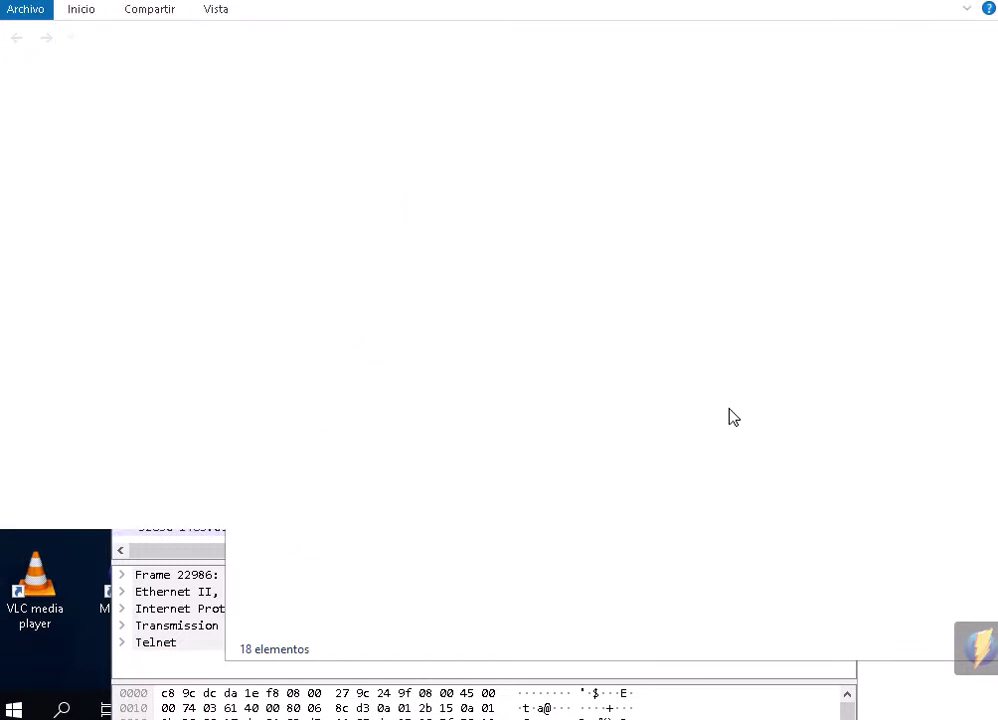
Step: Bring Wireshark in front of the FTP folder and inspect FTP packet 32687 and FTP-DATA packet 32682
{"action": "left_click", "coordinate": [175, 625]}
{"action": "left_click_drag", "start_coordinate": [432, 369], "coordinate": [397, 226]}
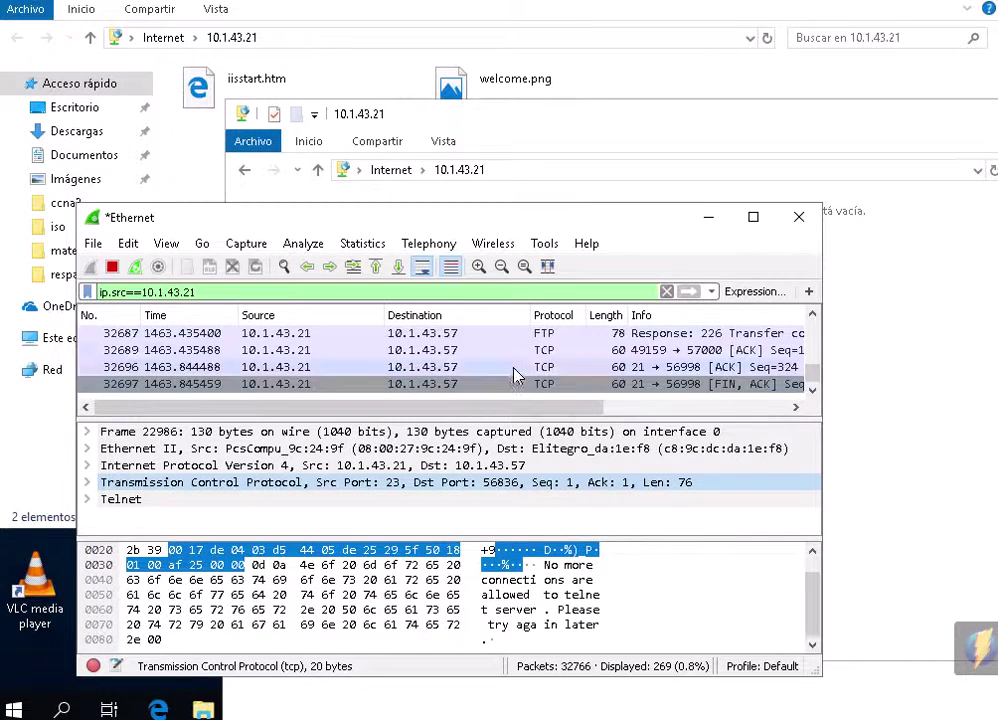
{"action": "left_click", "coordinate": [461, 336]}
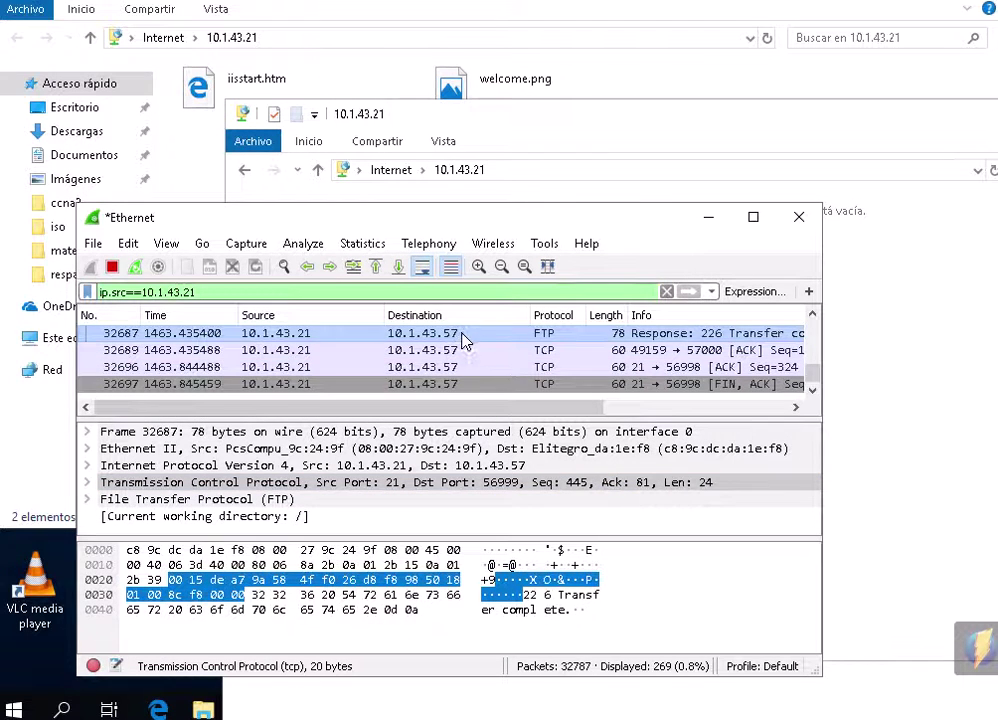
{"action": "scroll", "coordinate": [514, 348], "scroll_direction": "up", "scroll_amount": 1}
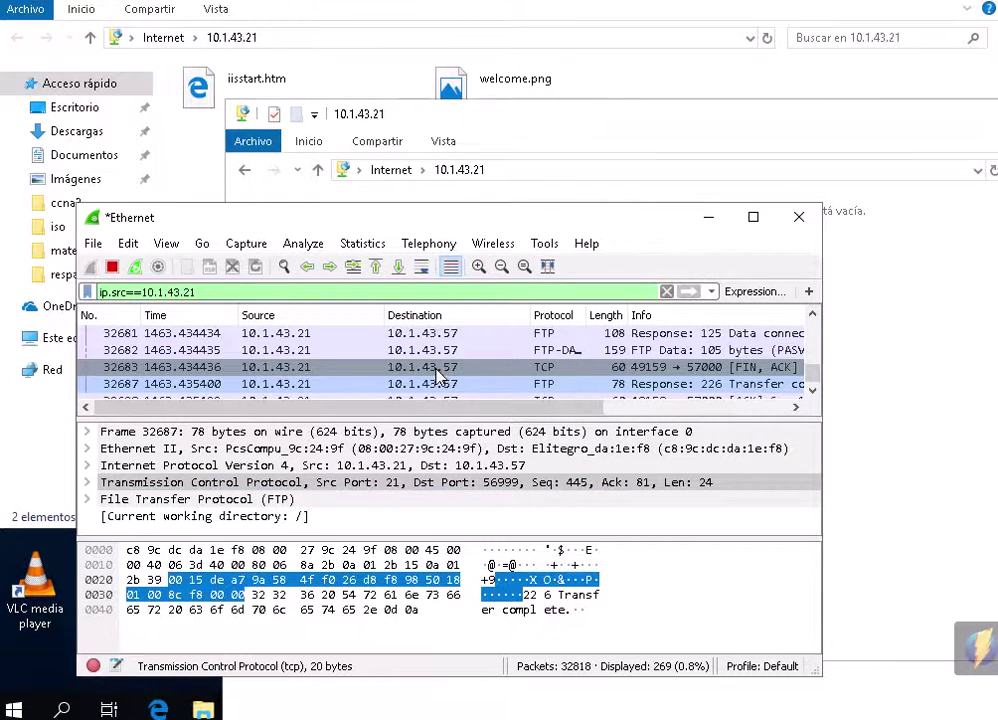
{"action": "left_click", "coordinate": [529, 351]}
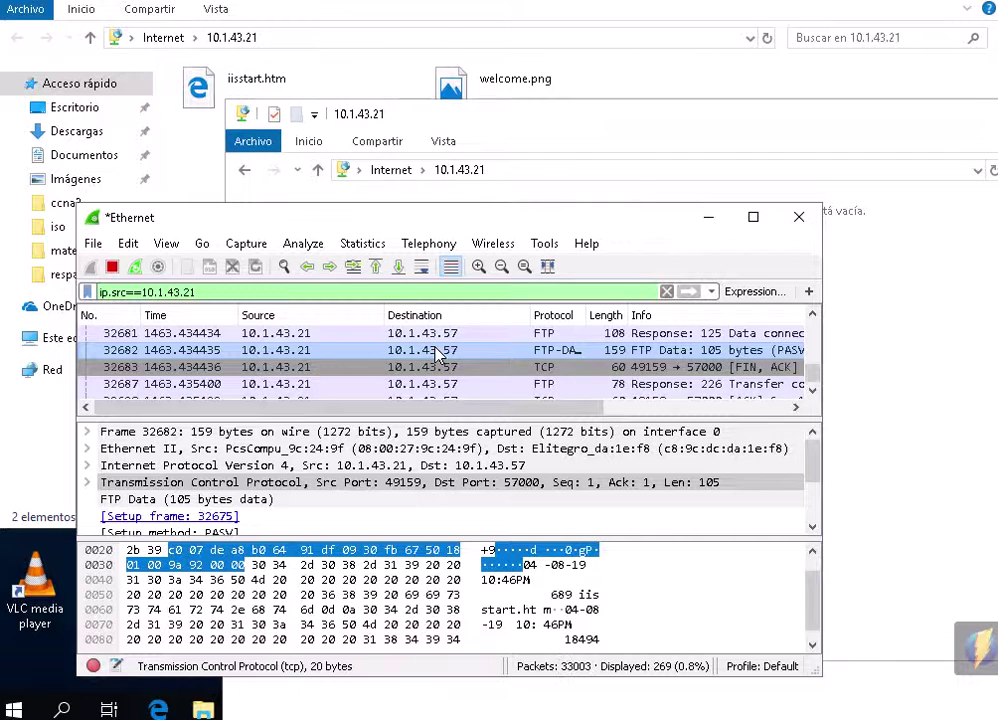
{"action": "right_click", "coordinate": [292, 356]}
{"action": "left_click", "coordinate": [270, 357]}
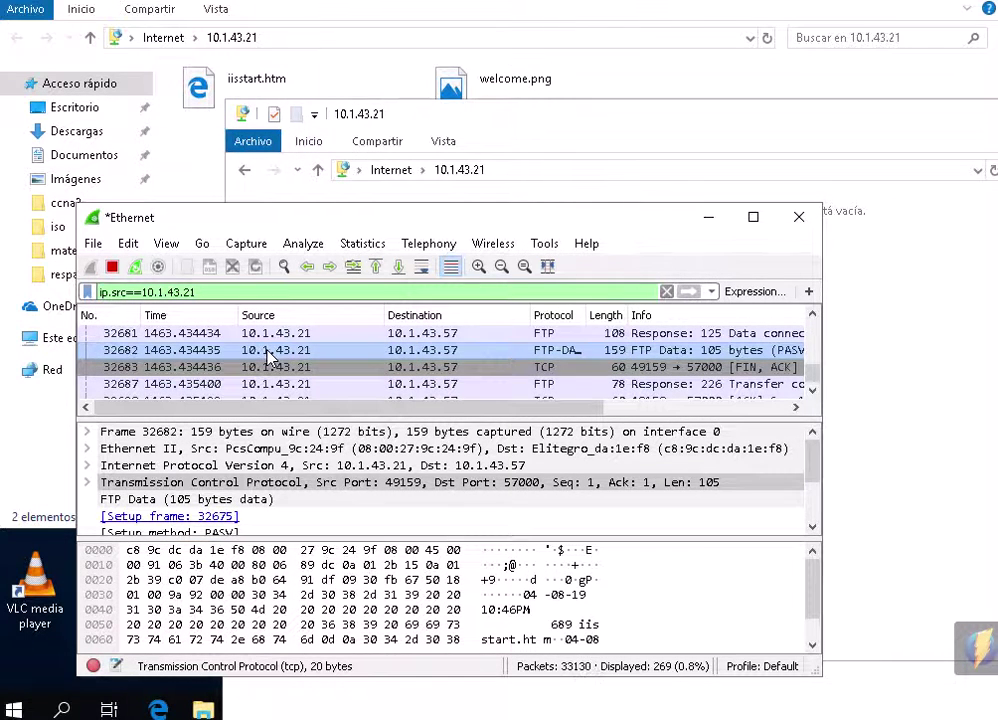
Step: Follow the TCP stream of FTP packet 32681 and frame the USER and PASS lines with a red rectangle
{"action": "left_click", "coordinate": [460, 336]}
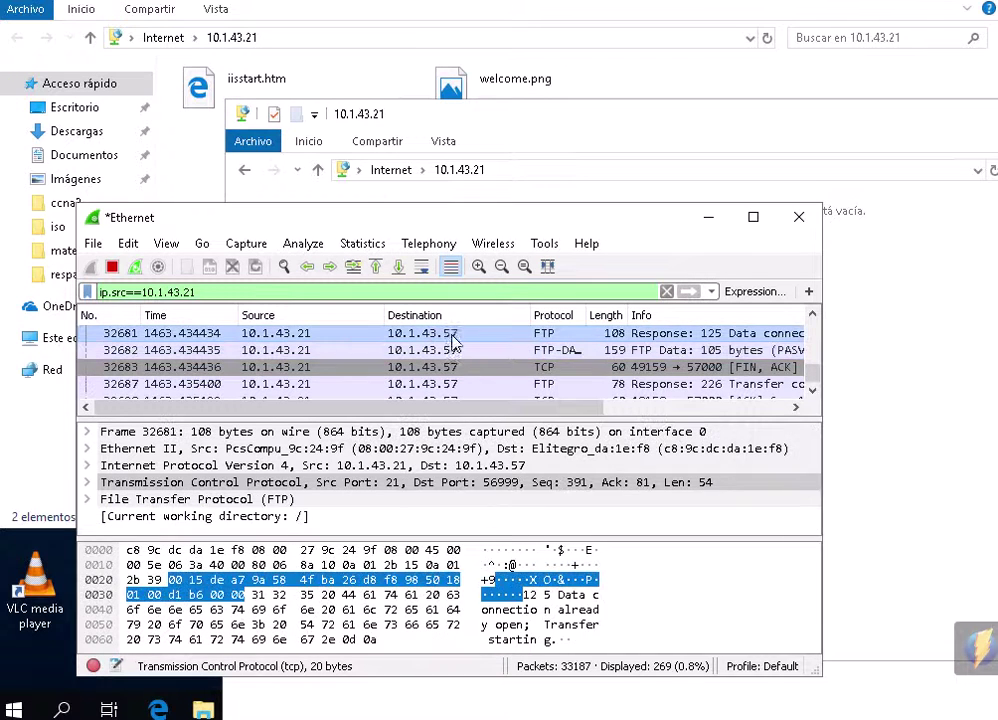
{"action": "right_click", "coordinate": [463, 340]}
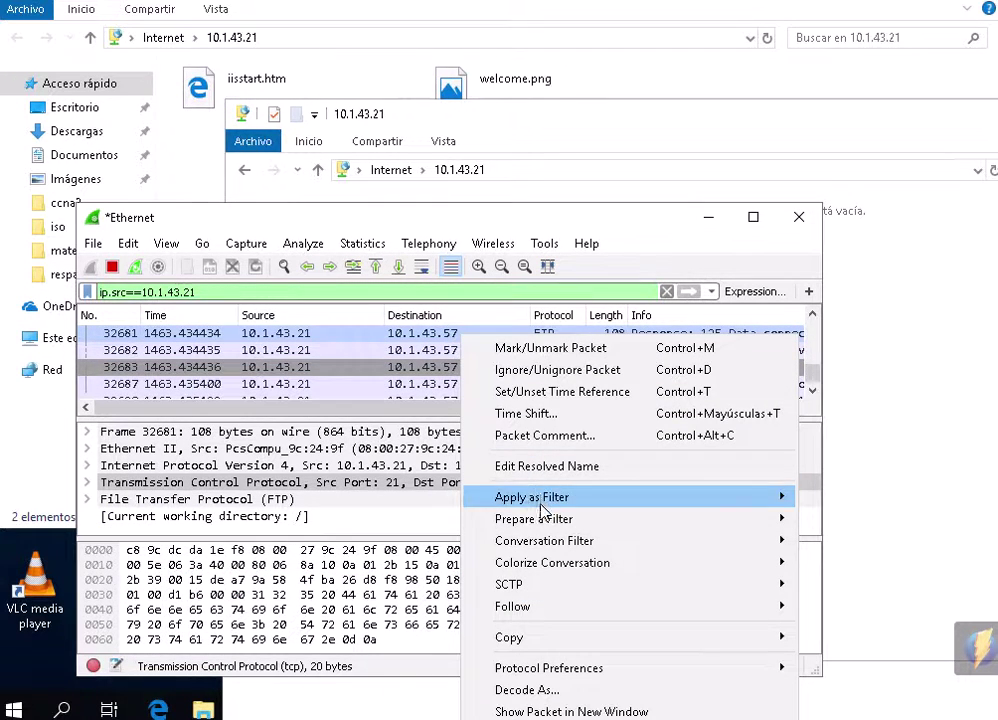
{"action": "mouse_move", "coordinate": [548, 606]}
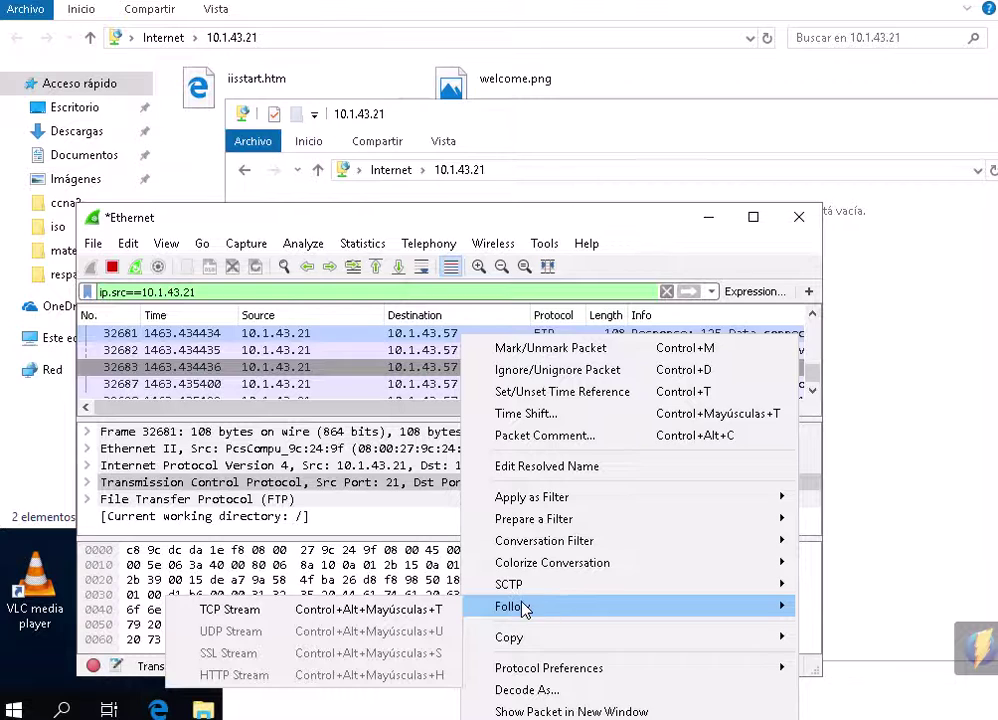
{"action": "left_click", "coordinate": [400, 617]}
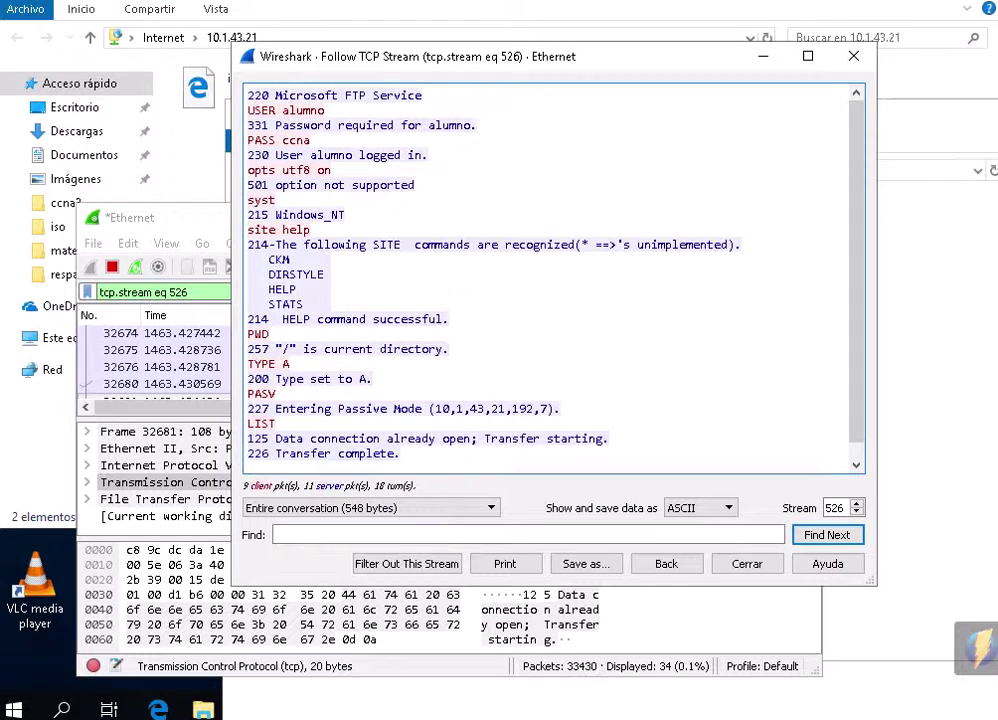
{"action": "left_click_drag", "start_coordinate": [240, 97], "coordinate": [343, 165]}
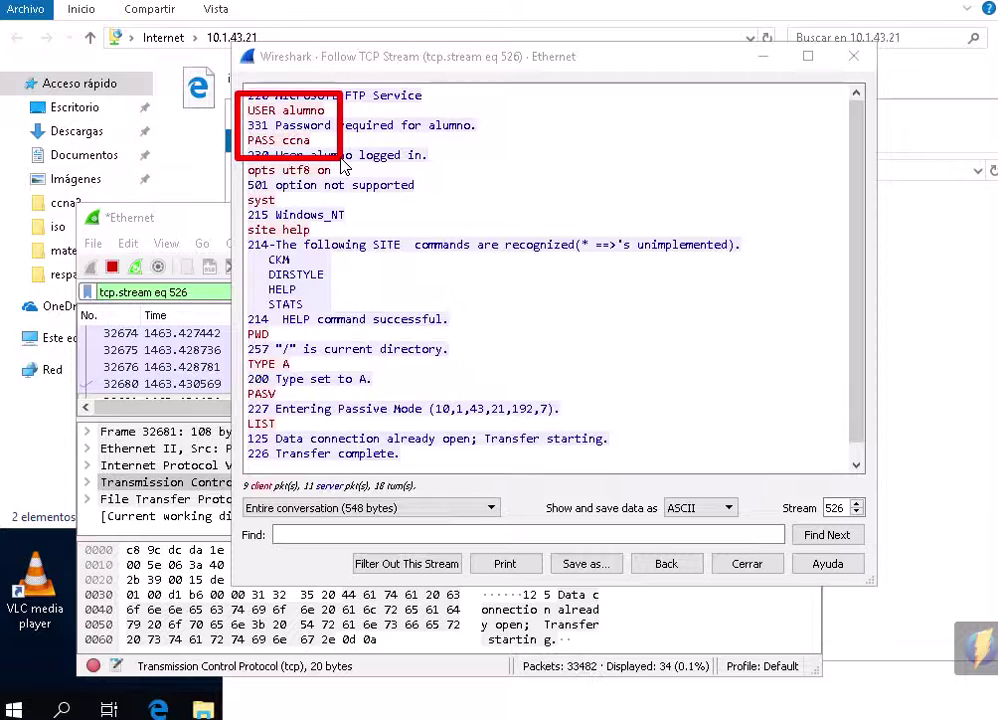